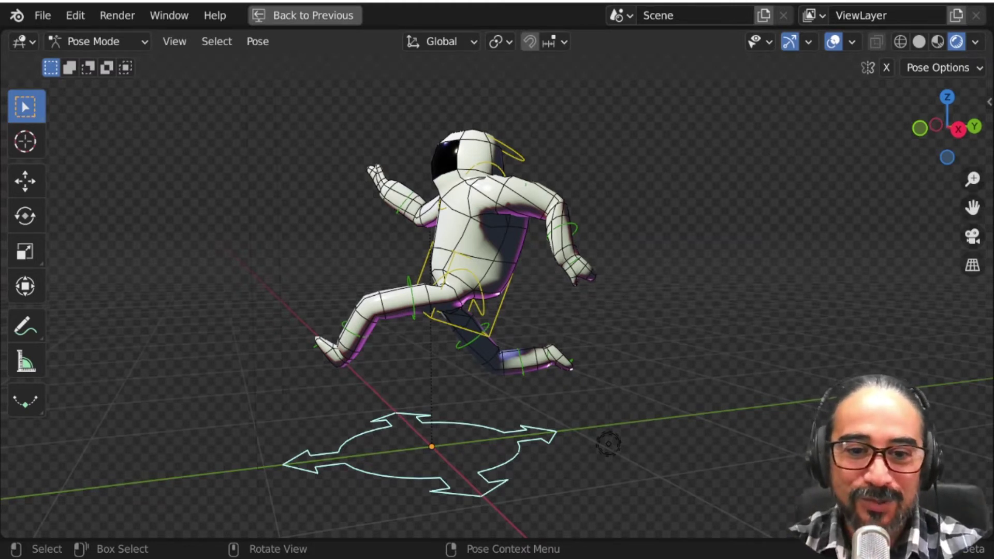
Step: Inspect the astronaut armature's rest pose in Edit Mode, then return to posing
mouse_move(337, 308)
middle_down()
mouse_move(569, 327)
mouse_move(621, 313)
mouse_move(635, 344)
mouse_move(381, 331)
mouse_move(685, 339)
mouse_move(614, 369)
mouse_move(639, 326)
mouse_move(576, 315)
mouse_move(212, 327)
mouse_move(610, 410)
mouse_move(339, 395)
mouse_move(645, 378)
middle_up()
key(Tab)
scroll(563, 312, up, 2)
scroll(601, 304, up, 4)
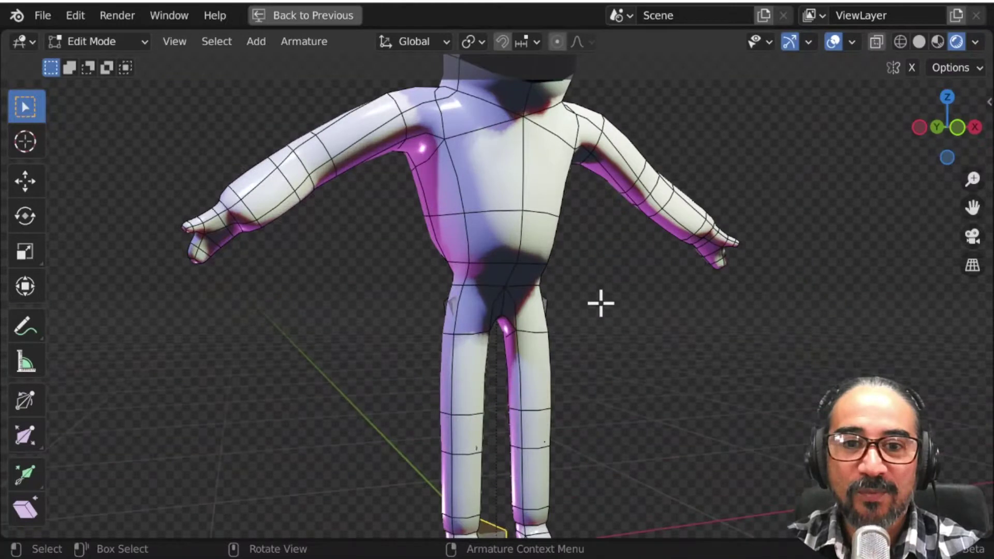
scroll(600, 304, down, 4)
mouse_move(659, 346)
middle_down()
mouse_move(362, 350)
mouse_move(654, 340)
mouse_move(652, 373)
mouse_move(378, 411)
mouse_move(654, 370)
mouse_move(555, 299)
middle_up()
key(ctrl+Tab)
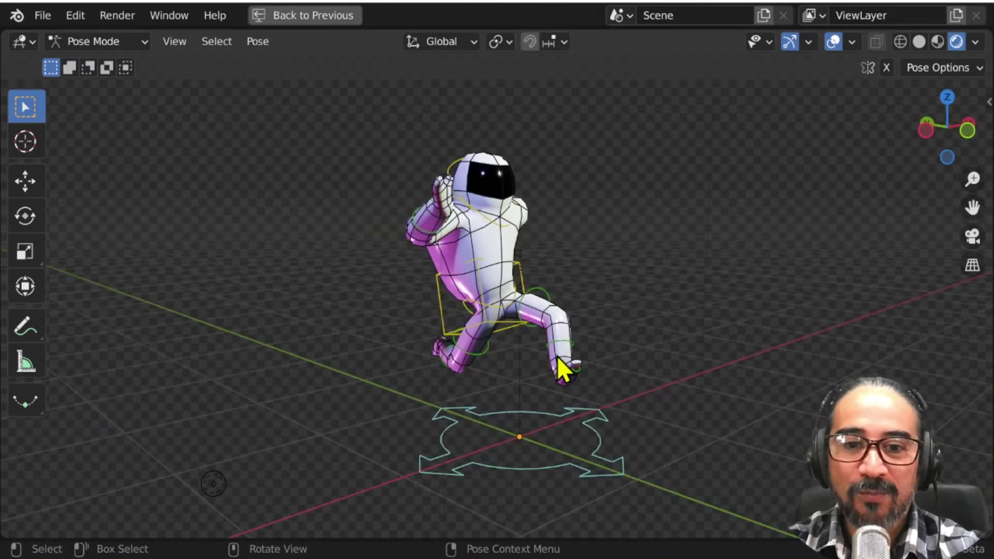
Step: Move the trailing leg's control bone and the right-foot bone into new running positions
middle_drag(557, 356, 521, 356)
click(448, 389)
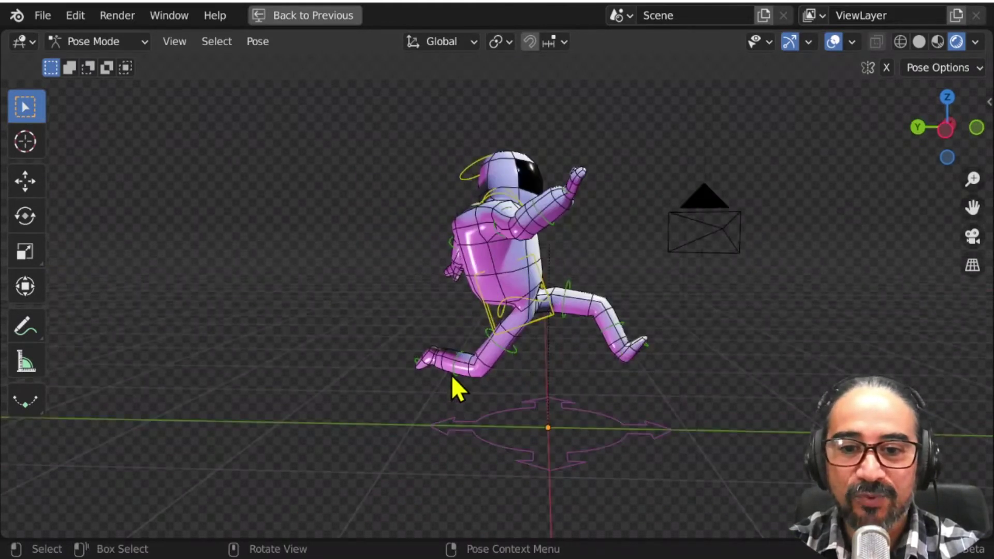
key(g)
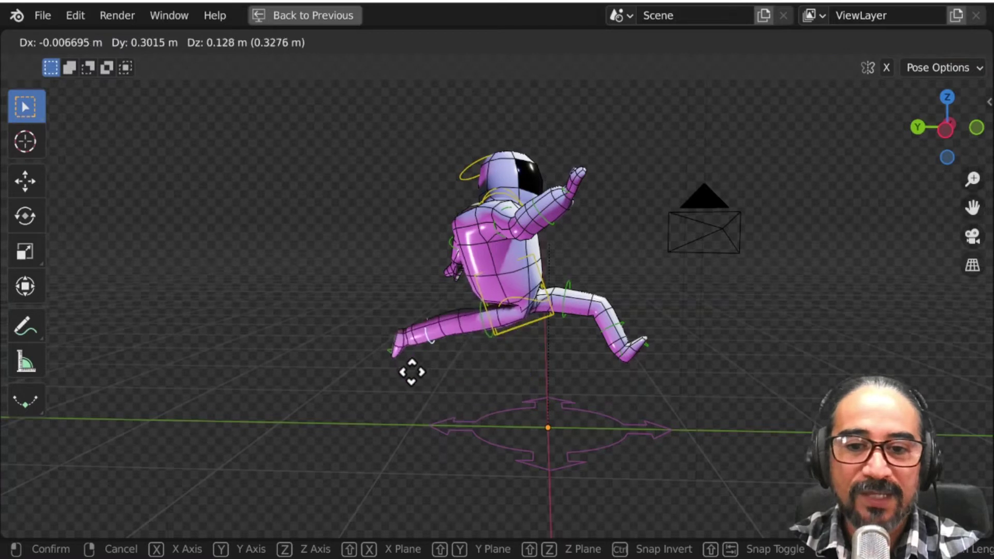
click(454, 363)
click(619, 349)
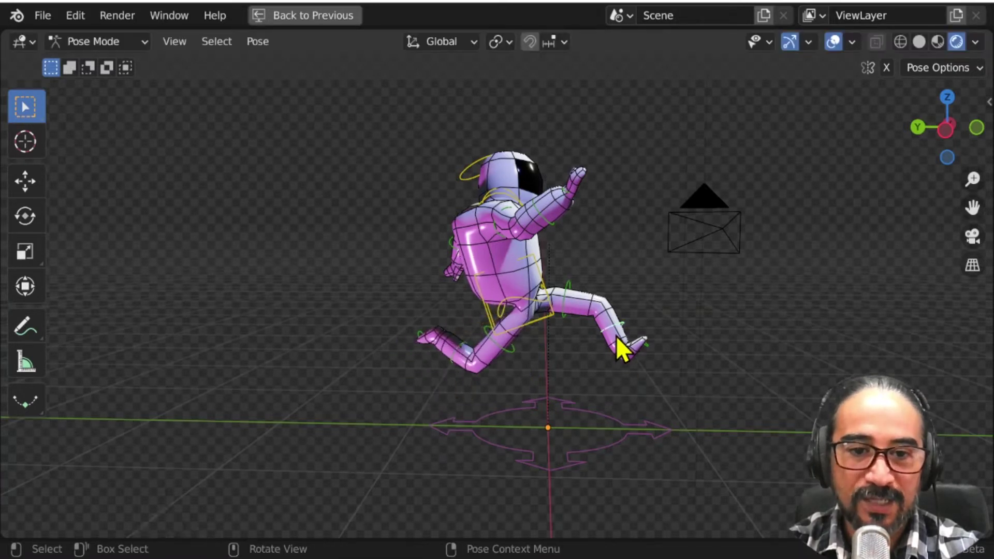
key(g)
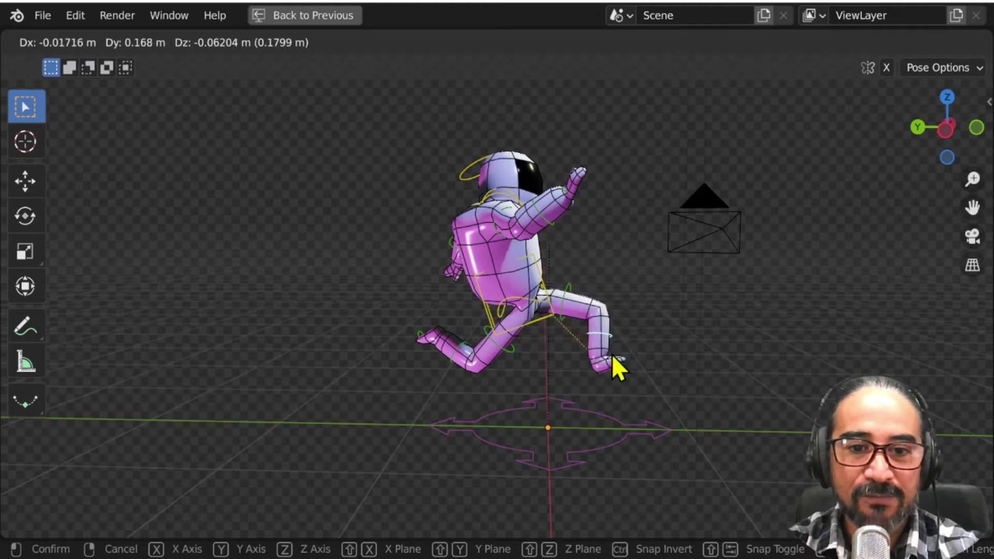
click(611, 355)
Step: Reposition the foot bone twice more from front and perspective views to refine the stride
middle_drag(668, 358, 343, 337)
key(g)
click(533, 343)
middle_drag(555, 234, 601, 299)
key(g)
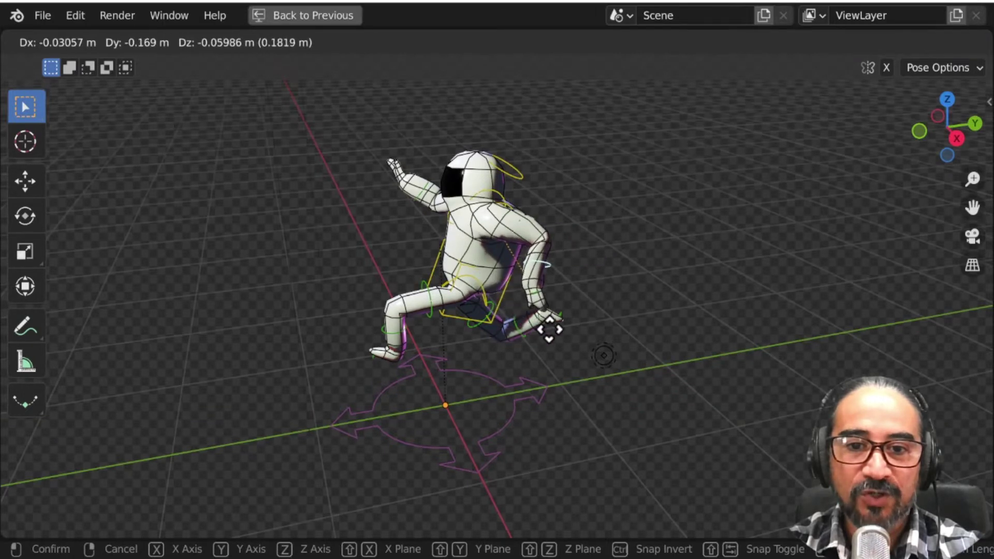
click(550, 346)
mouse_move(550, 345)
middle_down()
mouse_move(621, 266)
mouse_move(496, 166)
middle_up()
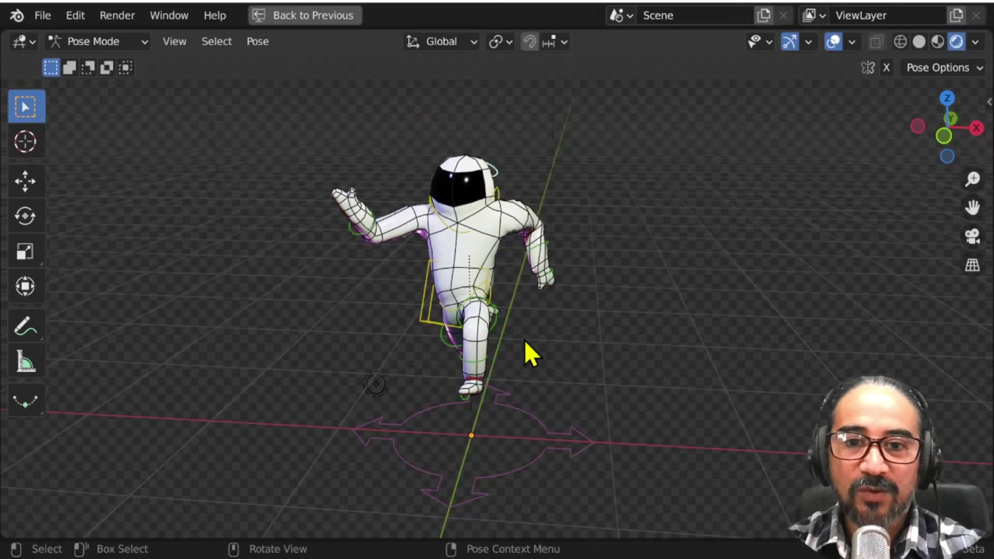
mouse_move(616, 365)
middle_down()
mouse_move(537, 317)
mouse_move(573, 348)
mouse_move(626, 333)
mouse_move(647, 305)
middle_up()
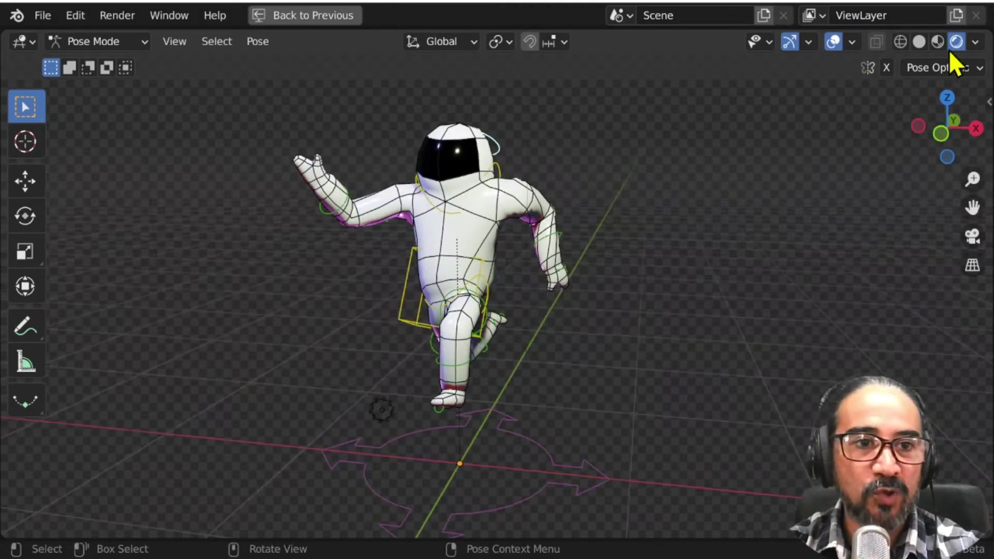
Step: Hide the mesh wireframe and all viewport overlays so only the astronaut shows
click(849, 42)
click(730, 375)
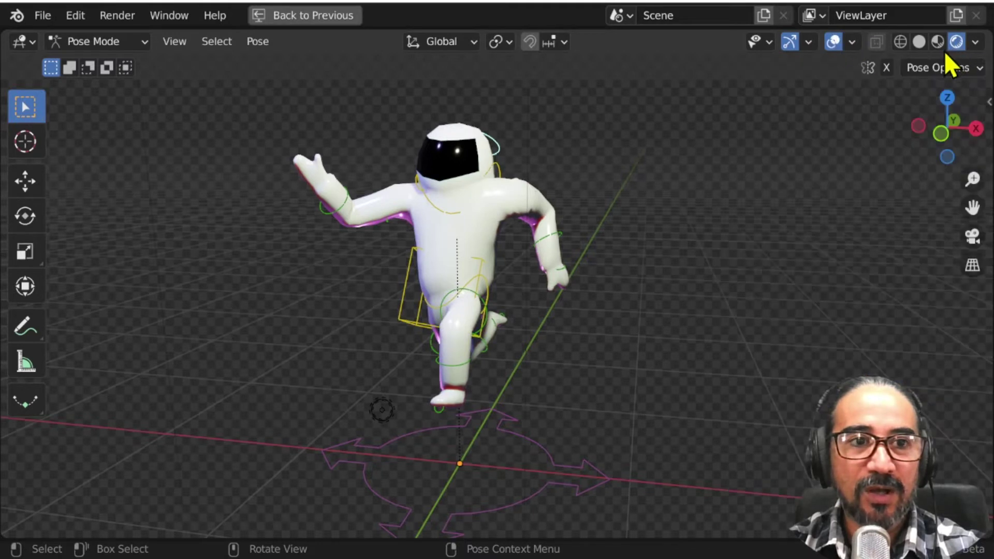
click(833, 42)
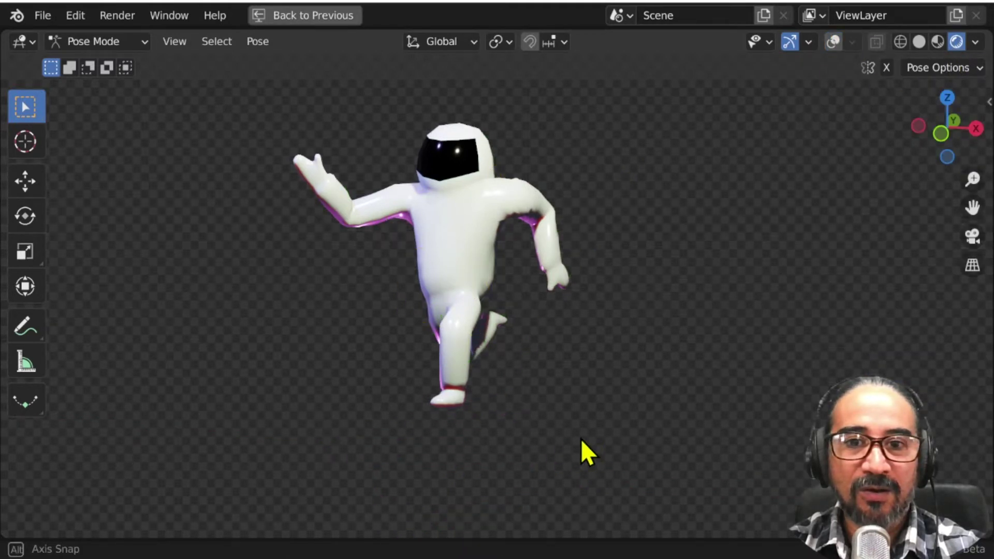
Step: Save the posed astronaut file as astro01.blend and bring up the File menu
mouse_move(580, 439)
middle_down()
mouse_move(472, 381)
mouse_move(646, 388)
mouse_move(701, 415)
mouse_move(674, 436)
mouse_move(613, 430)
middle_up()
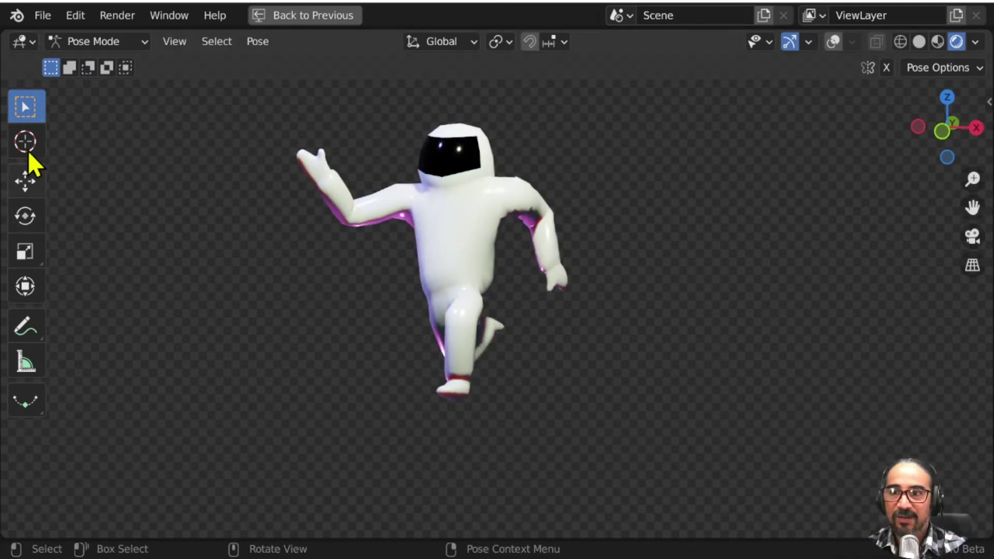
key(ctrl+s)
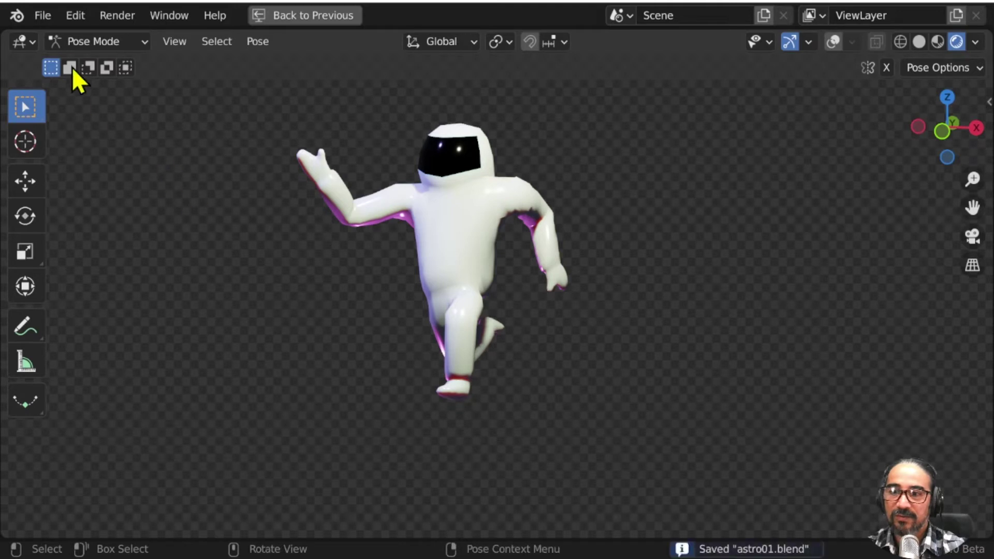
click(42, 15)
mouse_move(68, 39)
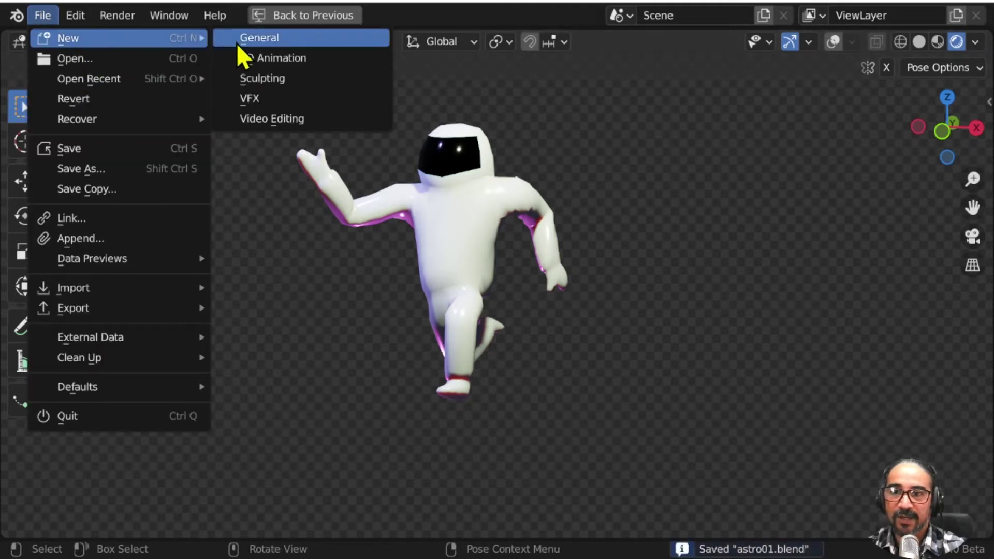
Step: Start a new General file with the default cube, then show and close the splash screen
click(265, 38)
middle_drag(311, 395, 422, 390)
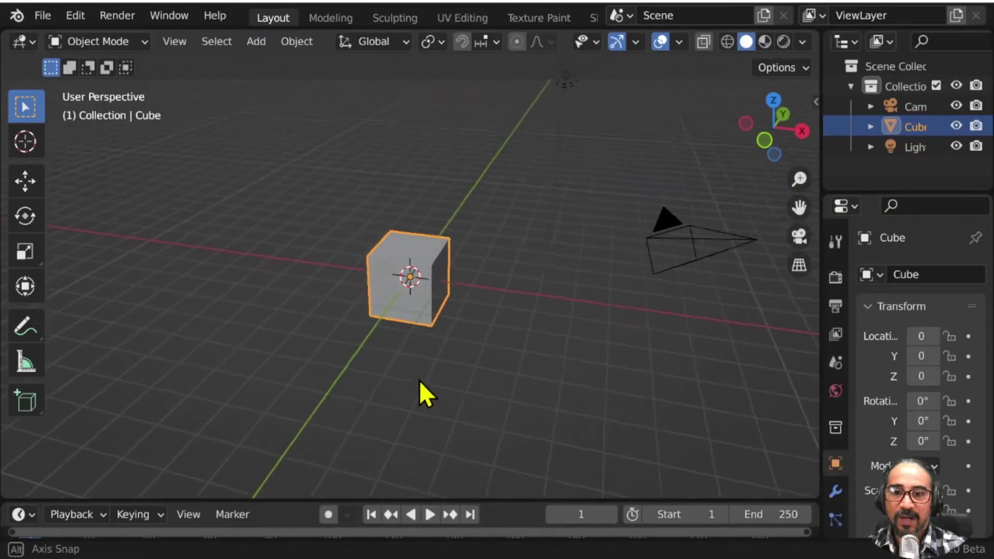
click(19, 16)
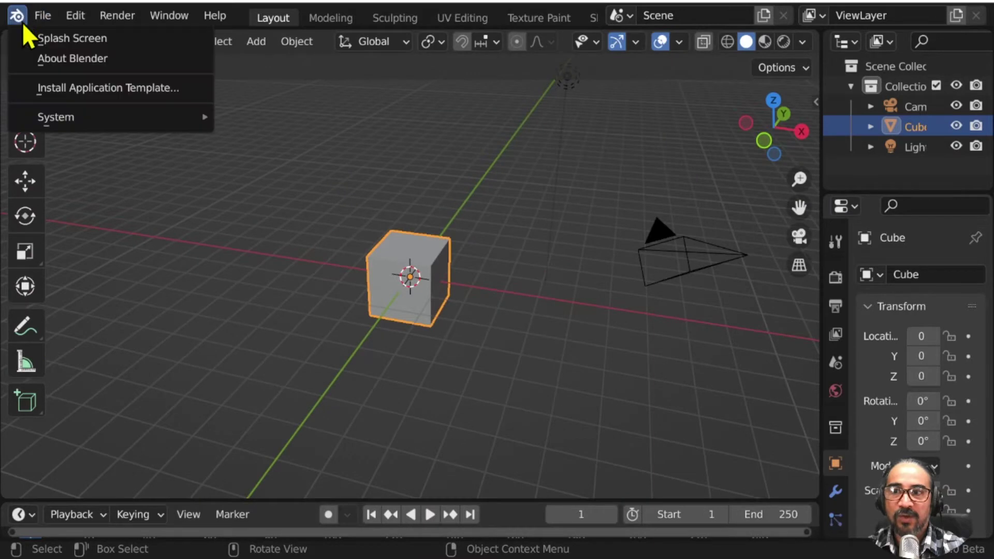
click(57, 37)
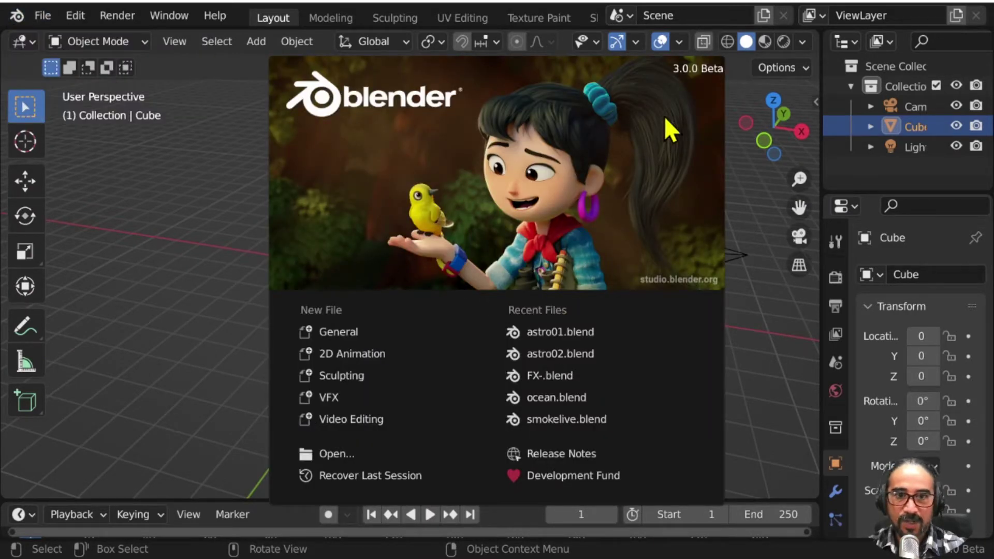
click(194, 357)
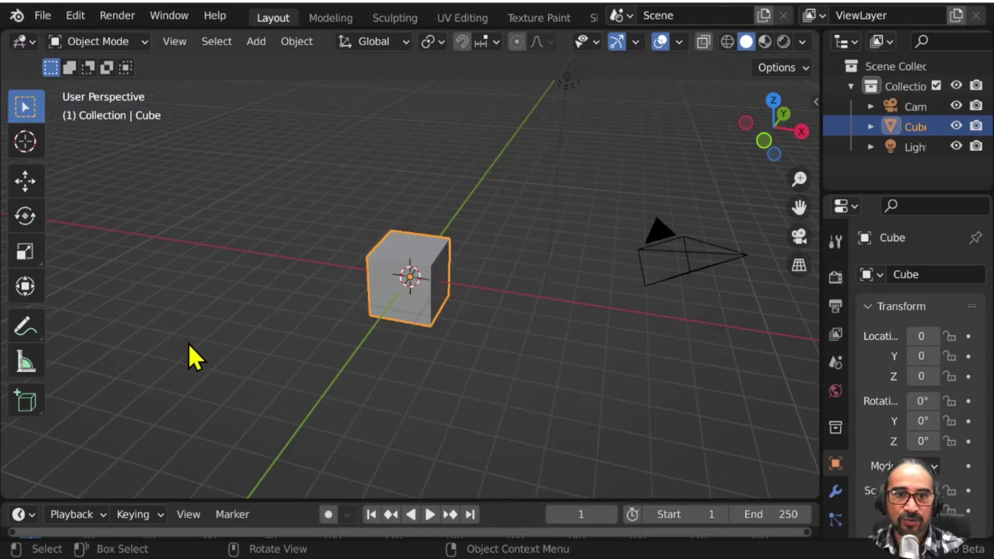
mouse_move(517, 405)
middle_down()
mouse_move(394, 365)
mouse_move(393, 374)
mouse_move(442, 347)
mouse_move(551, 347)
mouse_move(381, 277)
middle_up()
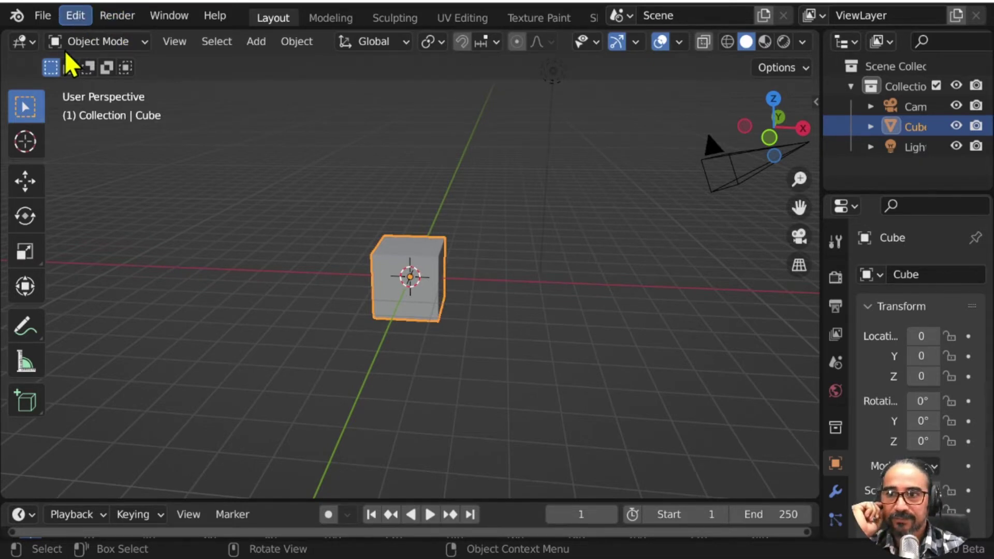
Step: Turn the viewport into Preferences and enable the Mesh: LoopTools add-on via a 'tool' search
click(26, 40)
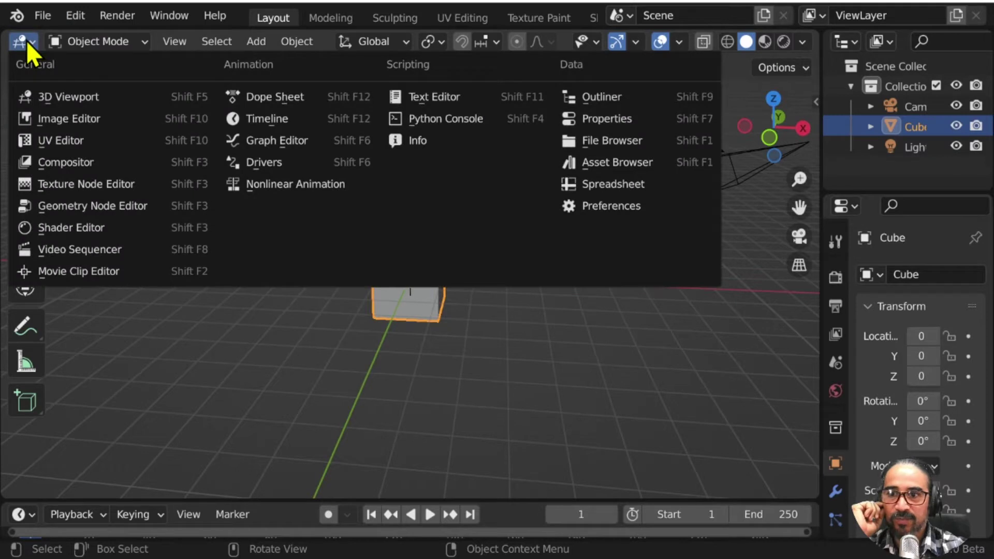
click(589, 205)
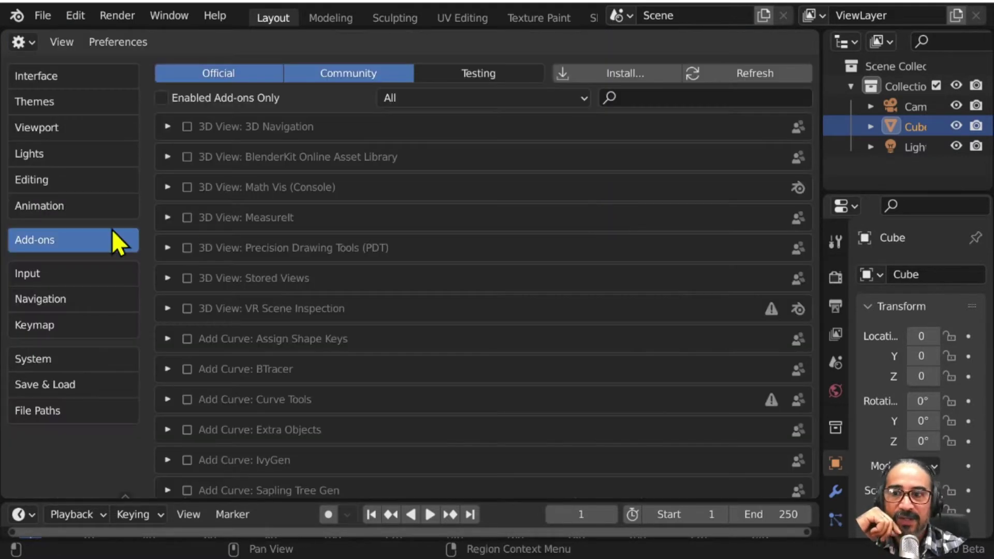
click(659, 98)
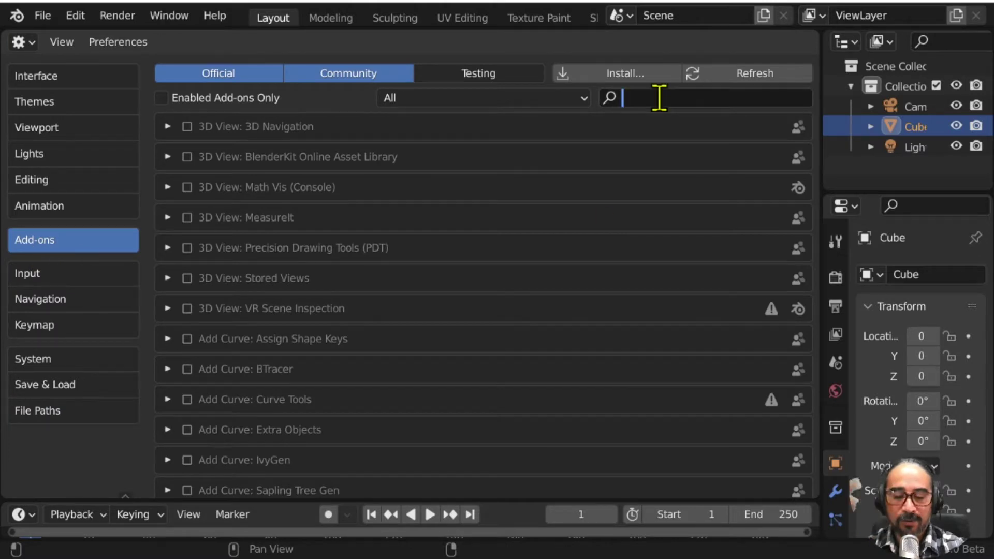
text(rig)
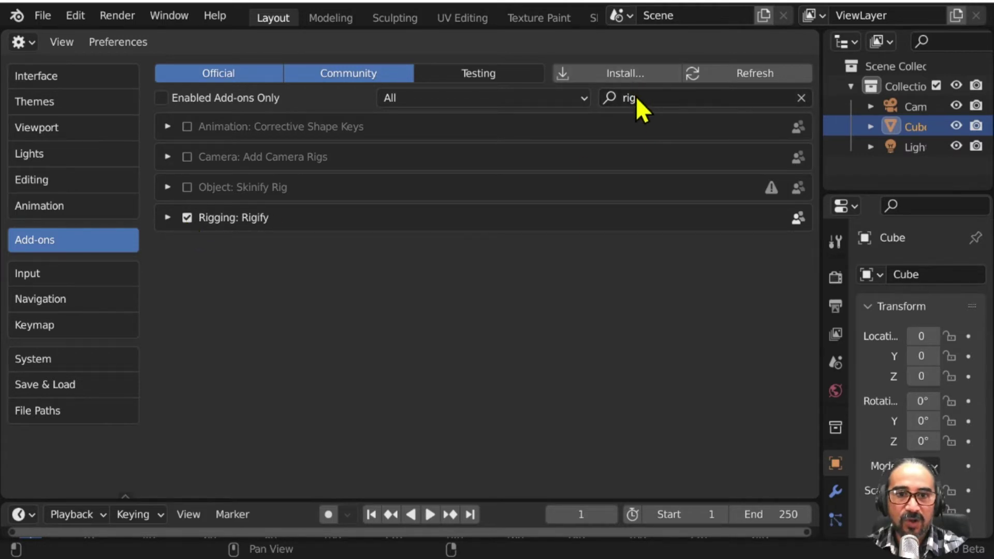
click(611, 99)
text(to)
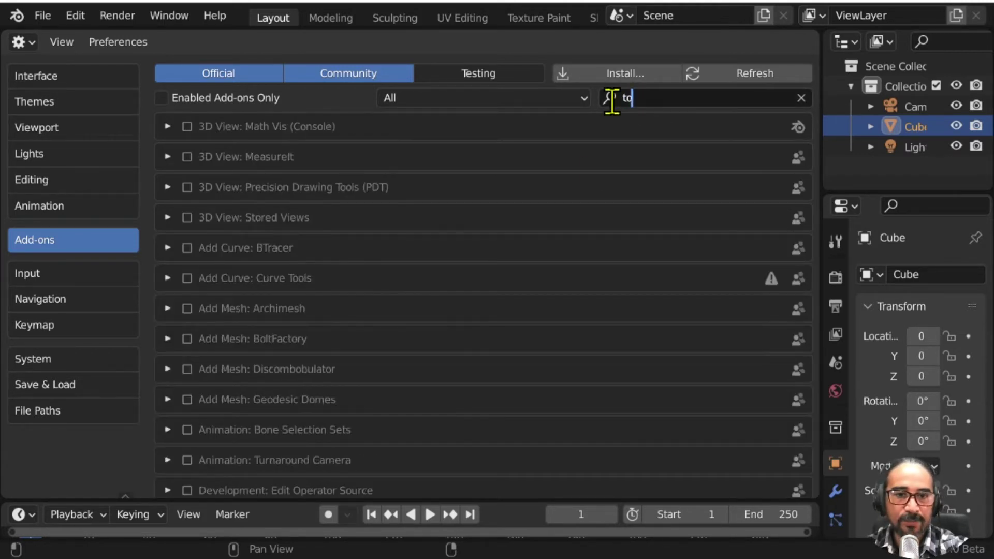
text(ol)
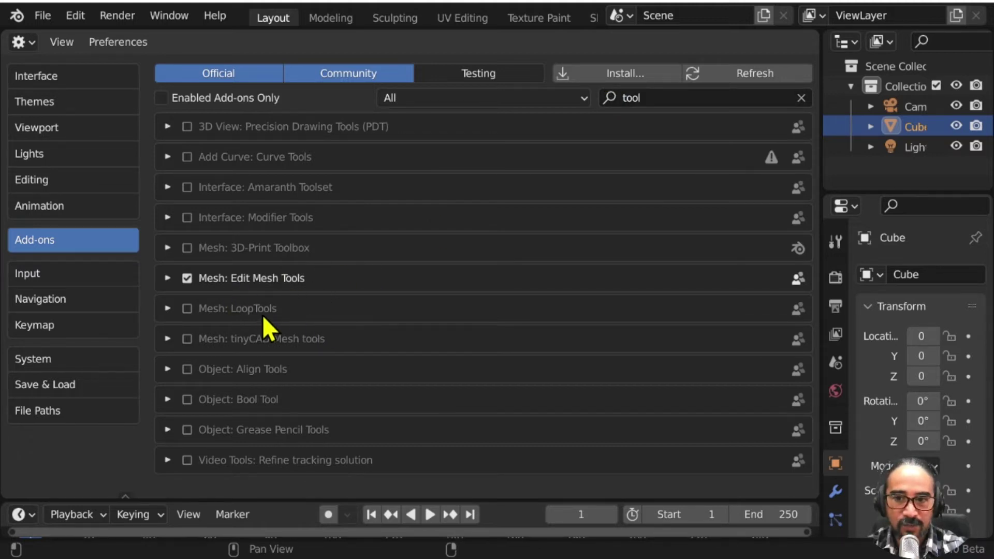
click(187, 309)
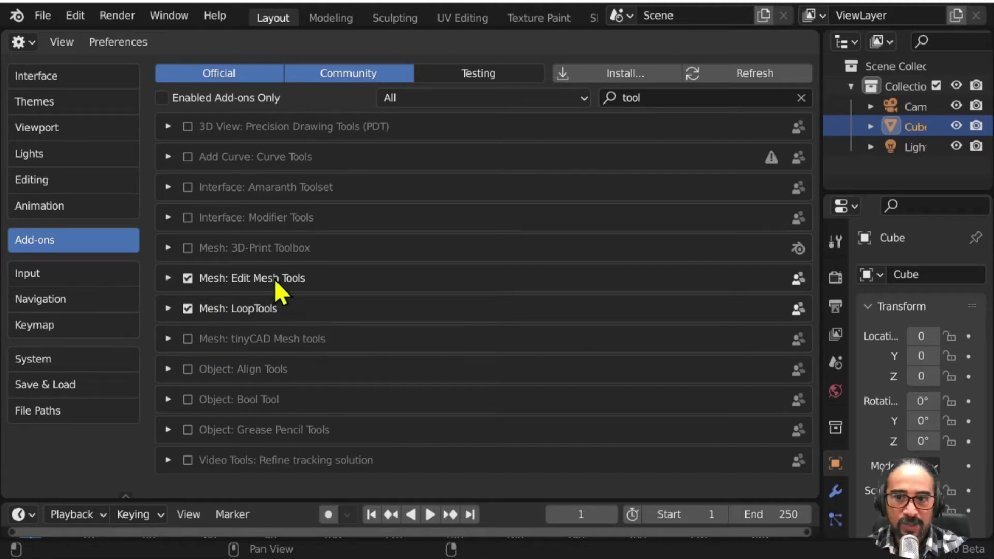
Step: Search add-ons for 'mir' to confirm Auto Mirror is enabled, then bring up the editor types
click(655, 98)
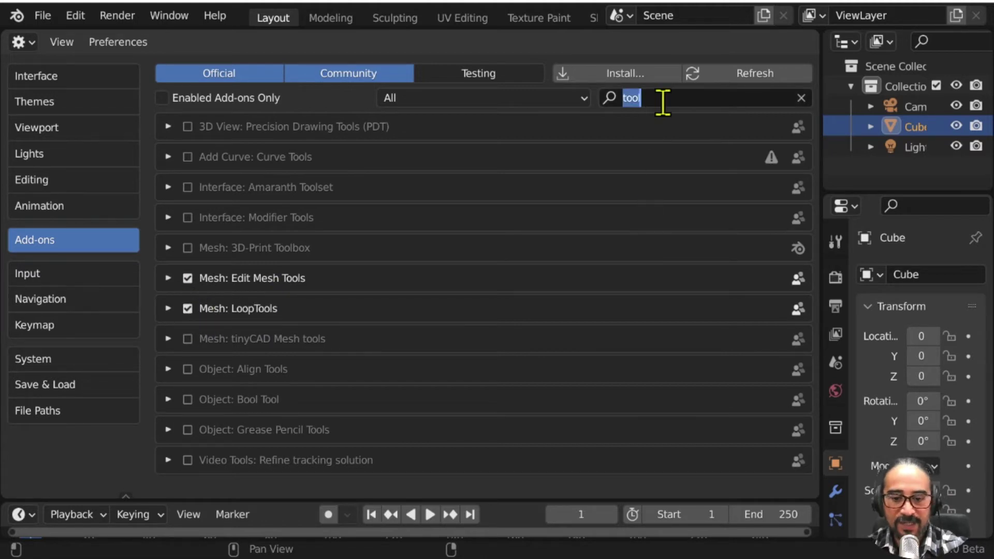
text(miro)
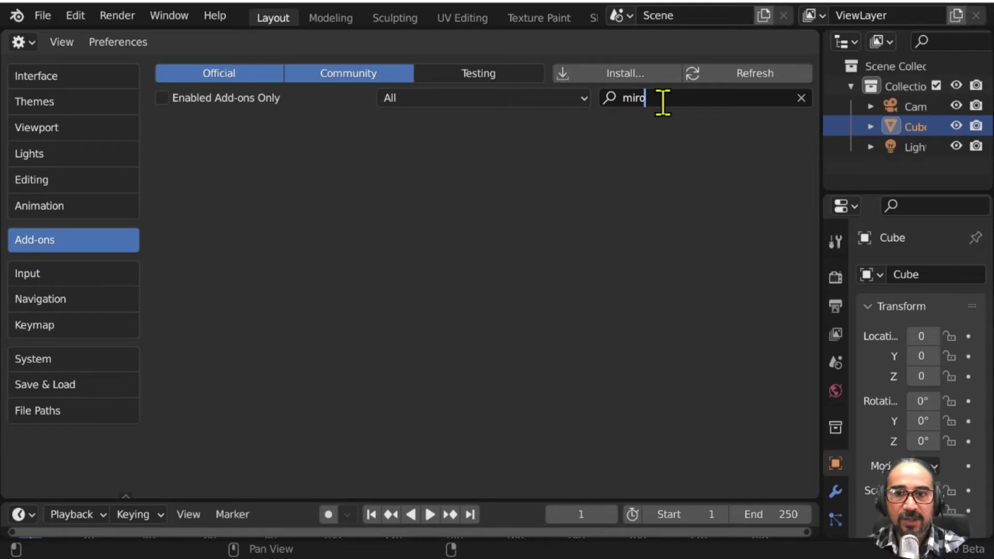
key(BackSpace)
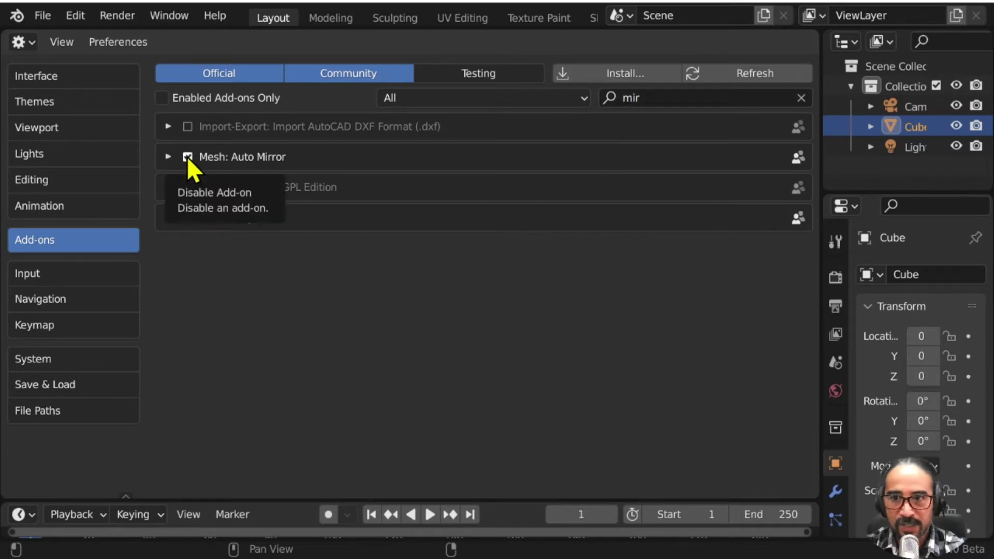
click(27, 40)
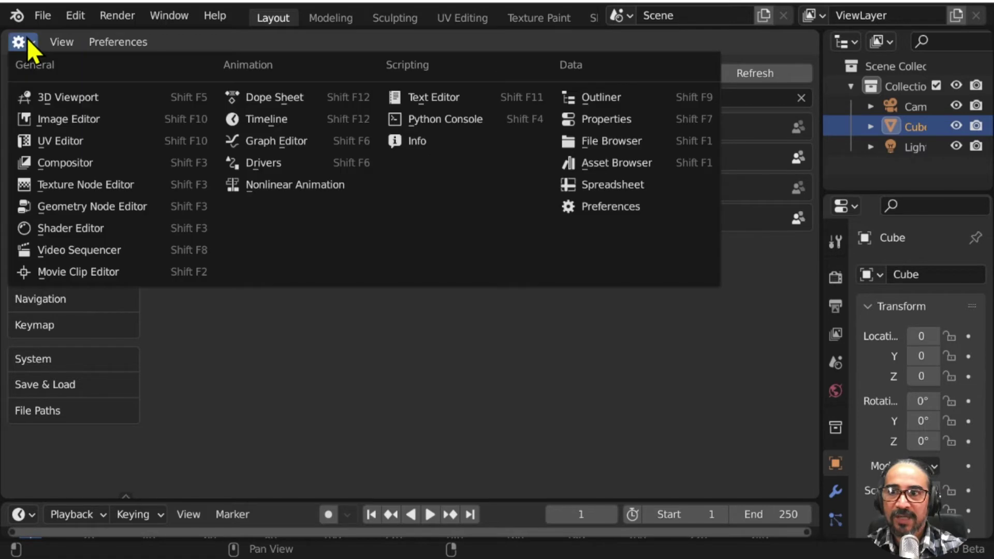
Step: Restore the 3D Viewport in front view with the sidebar shown and Transform collapsed
click(72, 99)
middle_drag(494, 391, 511, 403)
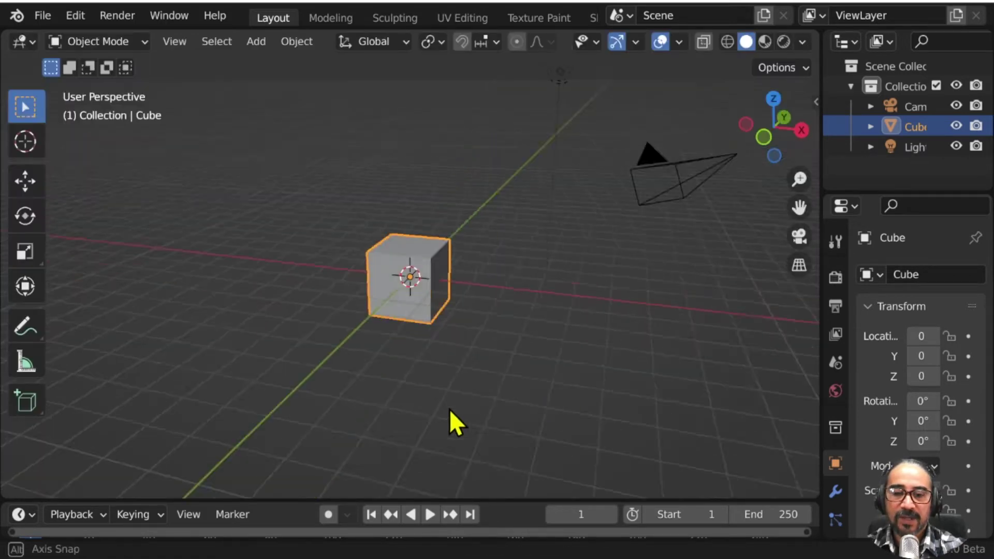
scroll(502, 373, down, 4)
middle_drag(488, 339, 488, 340)
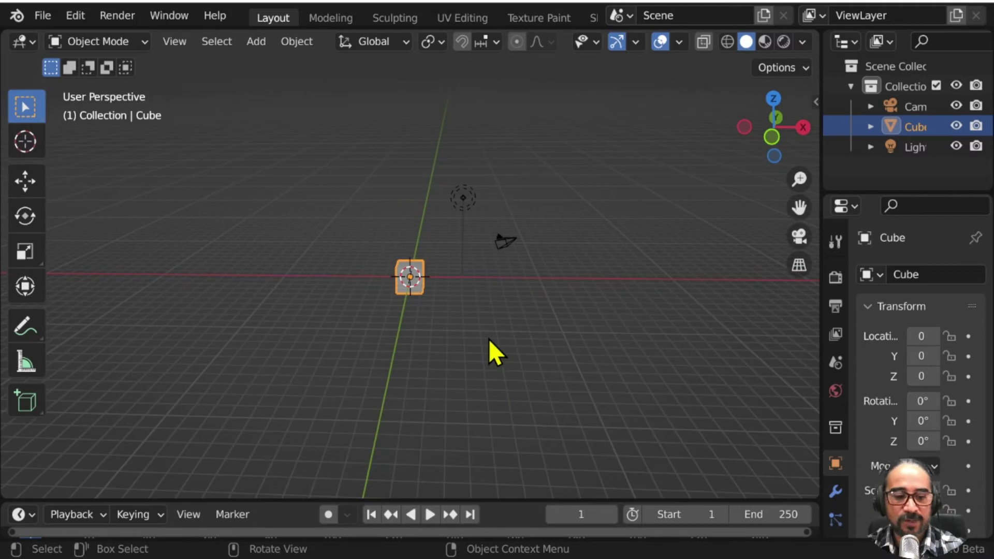
key(KP_1)
key(n)
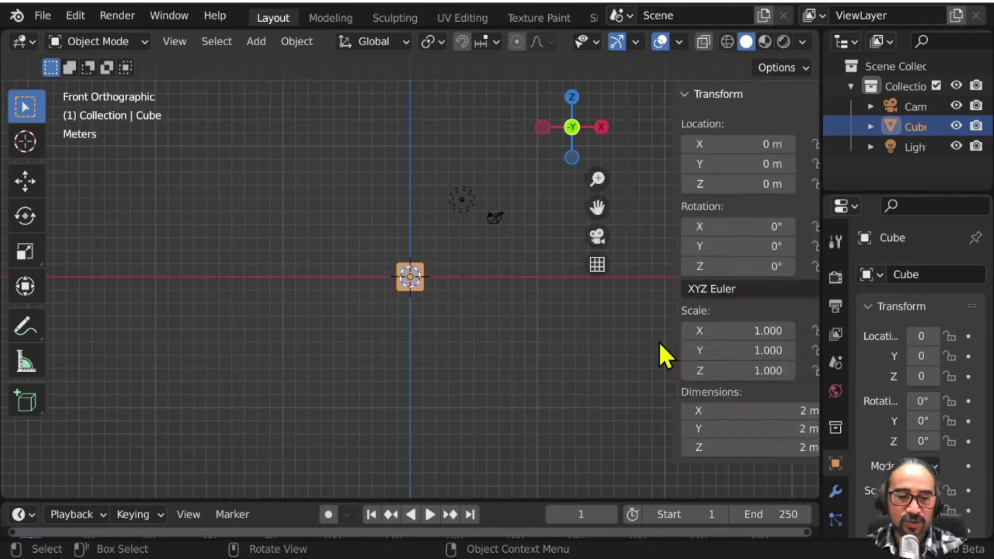
click(653, 93)
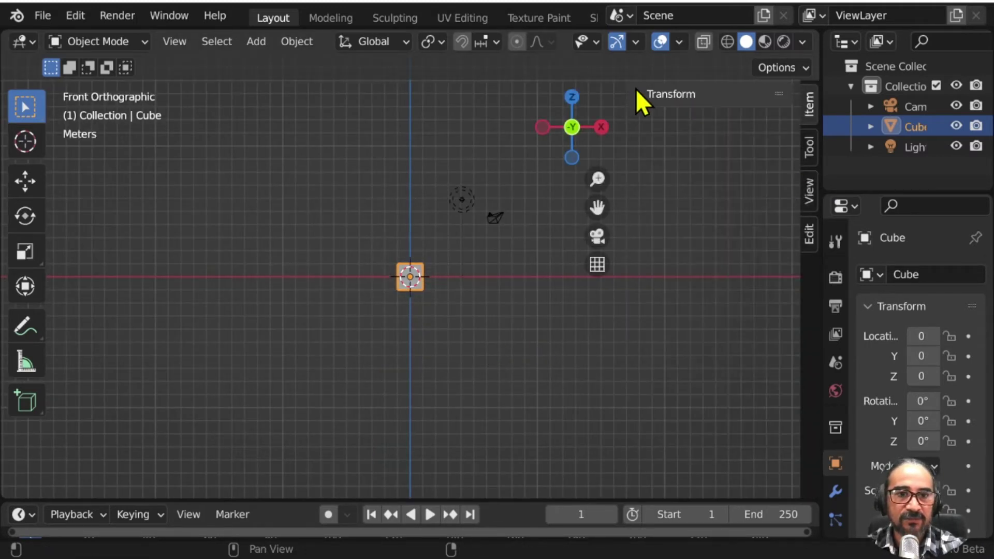
Step: Orbit into a perspective view and put the default cube into Edit Mode
scroll(455, 361, up, 4)
scroll(455, 362, up, 2)
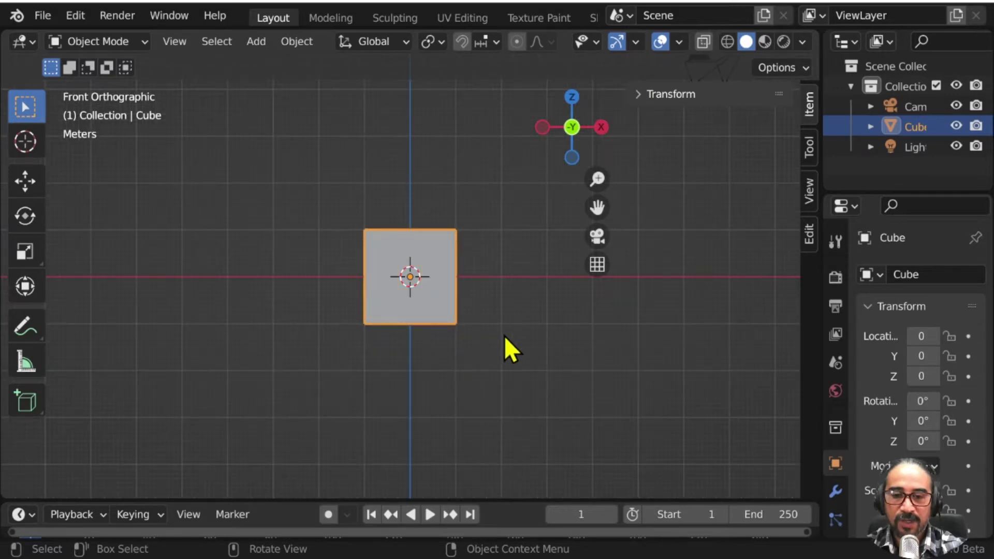
mouse_move(506, 348)
middle_down()
mouse_move(404, 371)
mouse_move(448, 372)
middle_up()
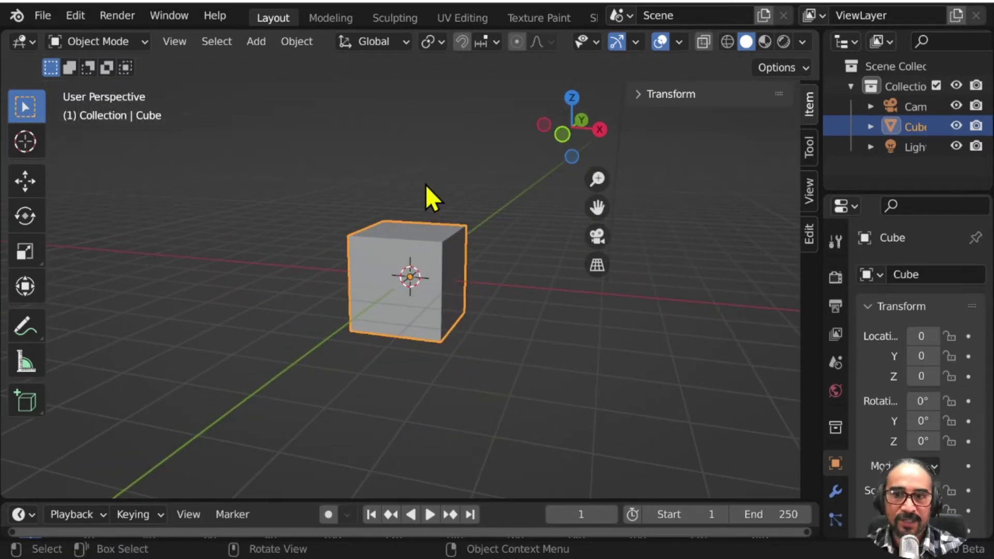
key(Tab)
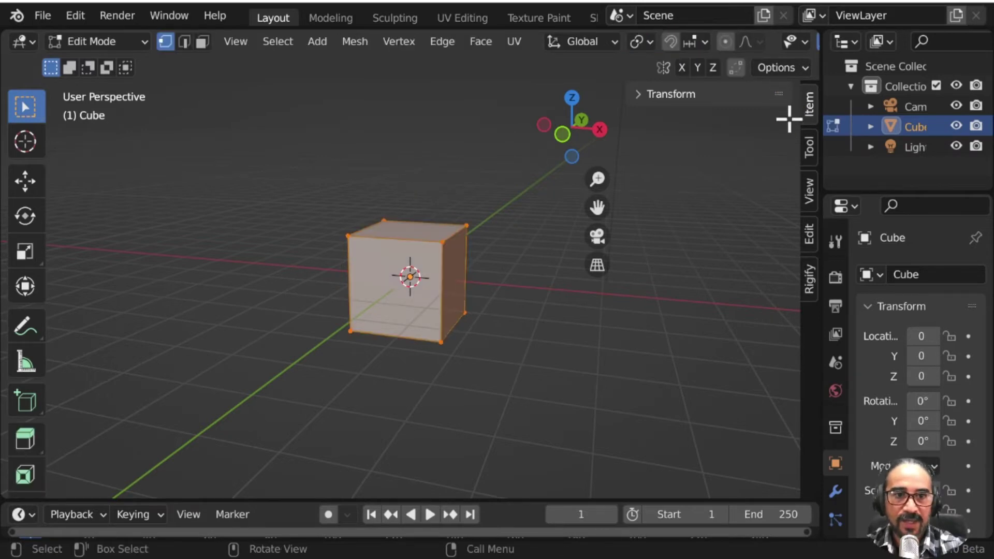
Step: Apply Auto Mirror on X from the Edit sidebar, cutting the cube in half
click(810, 233)
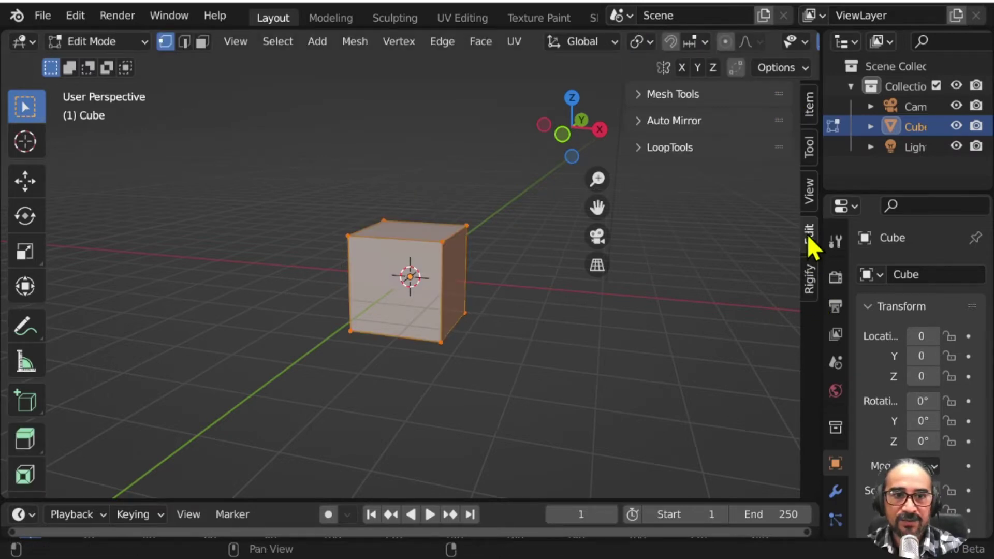
click(630, 122)
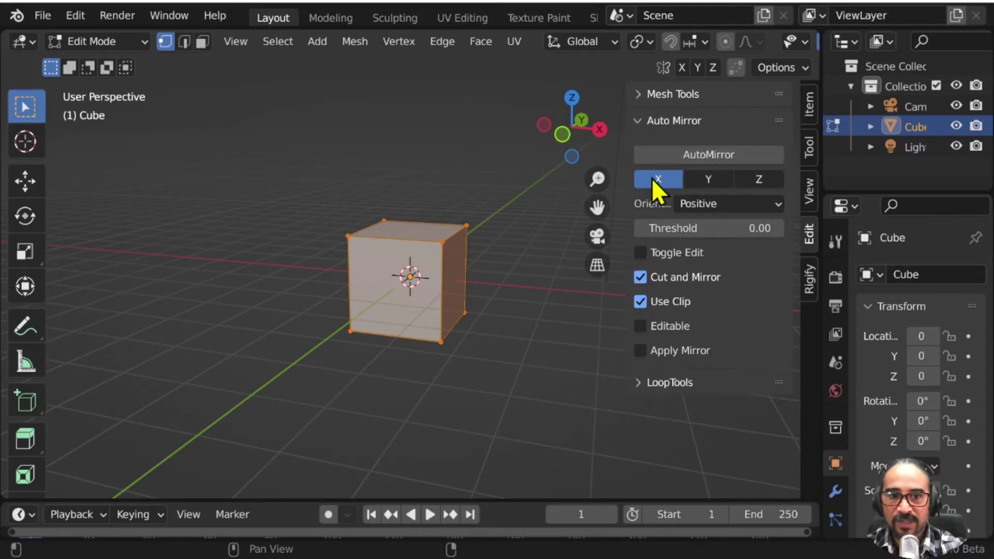
middle_drag(426, 371, 467, 376)
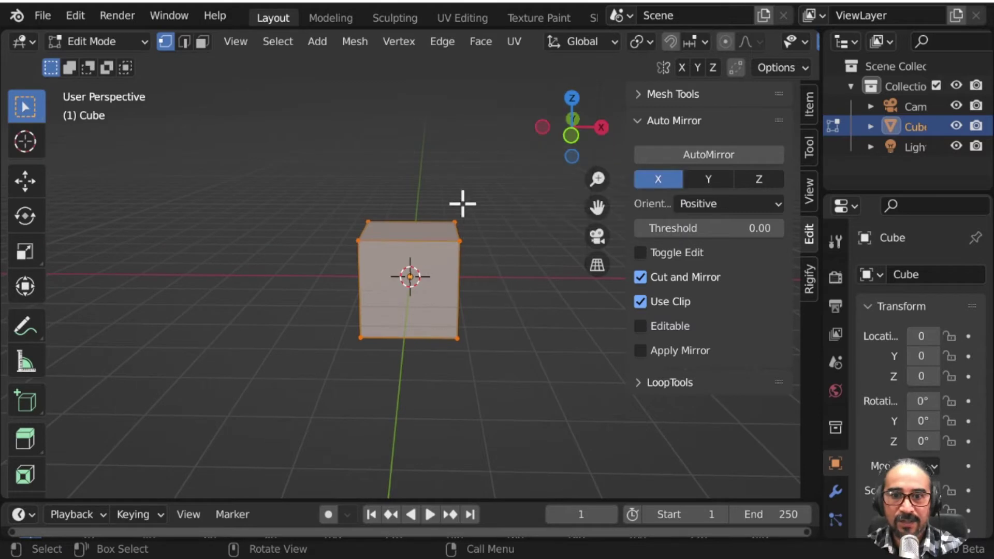
middle_drag(480, 270, 454, 363)
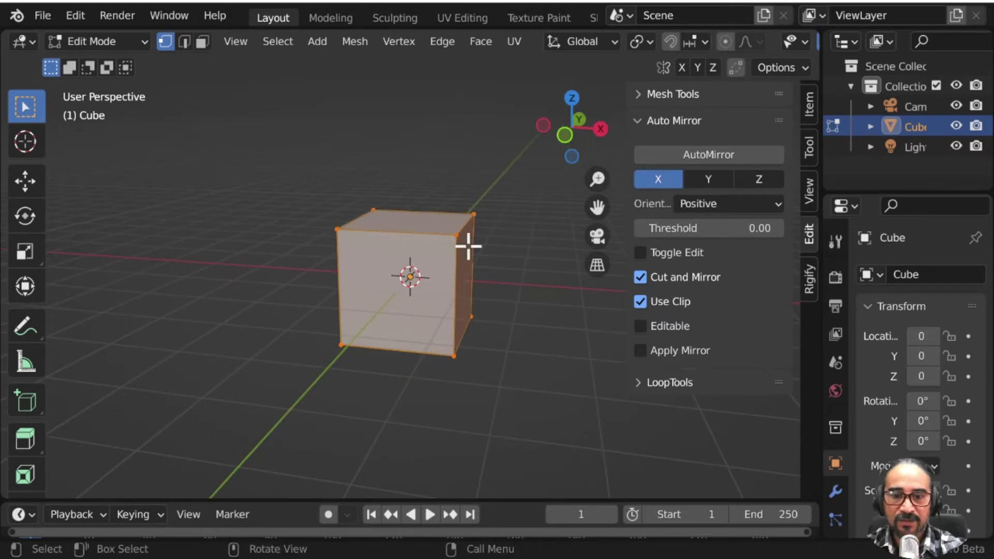
click(711, 153)
middle_drag(478, 315, 385, 318)
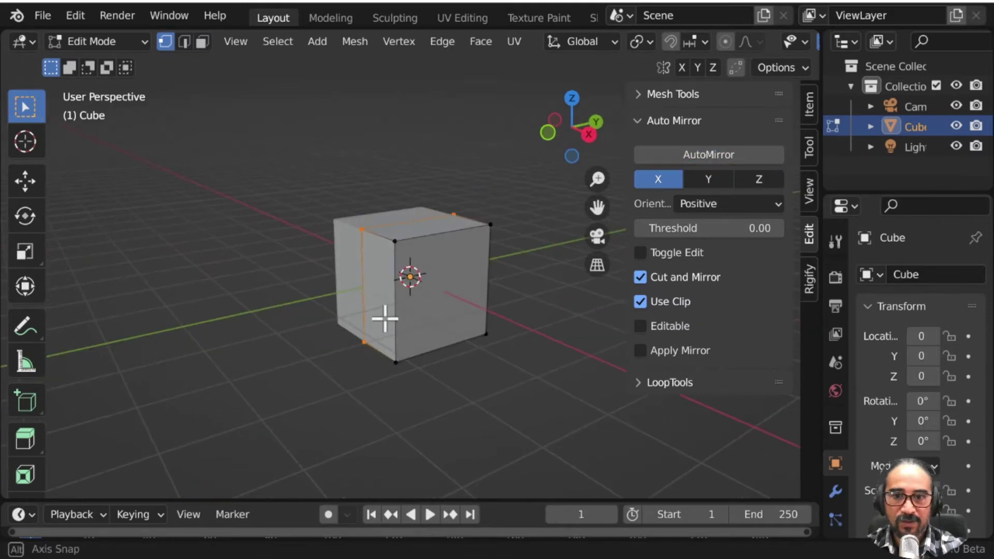
mouse_move(450, 321)
middle_down()
mouse_move(390, 388)
mouse_move(433, 362)
mouse_move(494, 387)
middle_up()
Step: Flatten the whole mirrored half front-to-back by scaling along Y
key(a)
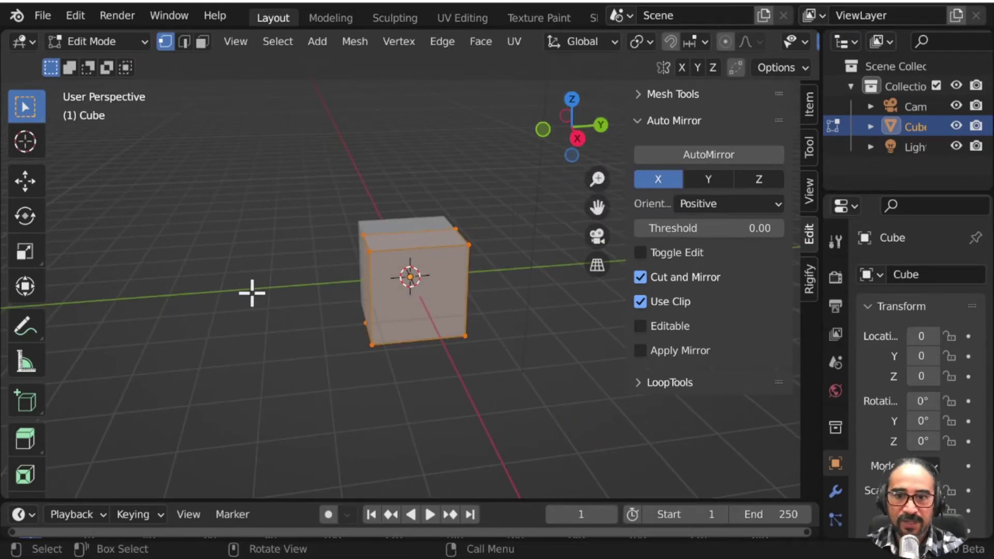
key(s)
key(y)
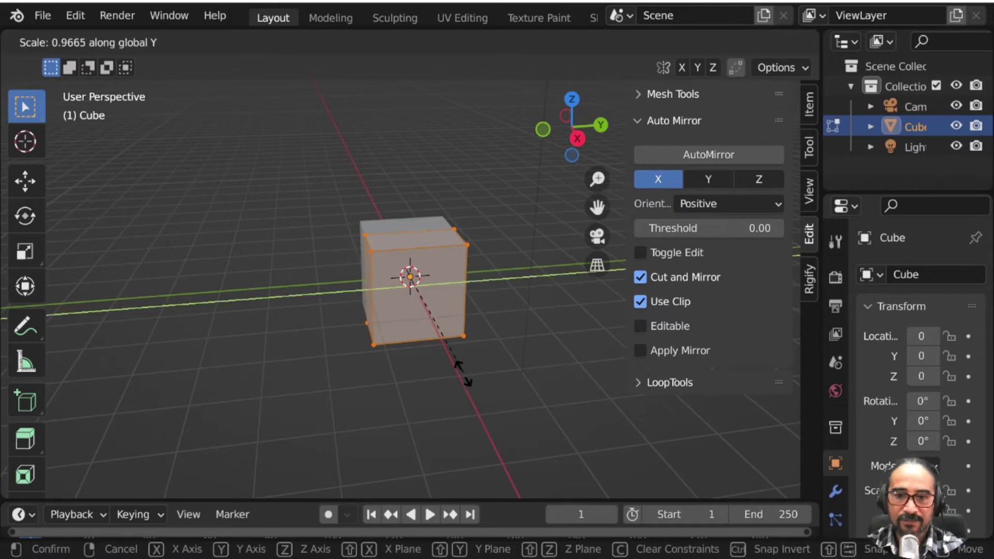
click(377, 322)
mouse_move(516, 421)
middle_down()
mouse_move(419, 376)
mouse_move(475, 382)
mouse_move(428, 348)
middle_up()
Step: Narrow the bottom edges by selecting the bottom vertices and scaling them along Y
click(383, 346)
ctrl+click(472, 355)
shift+click(434, 345)
mouse_move(383, 397)
middle_down()
mouse_move(527, 406)
mouse_move(577, 421)
middle_up()
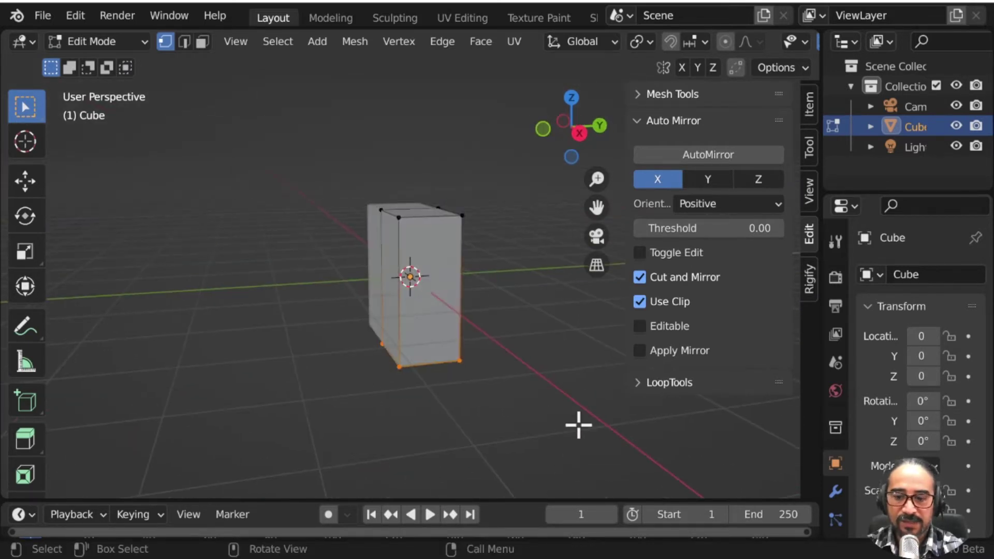
key(s)
key(y)
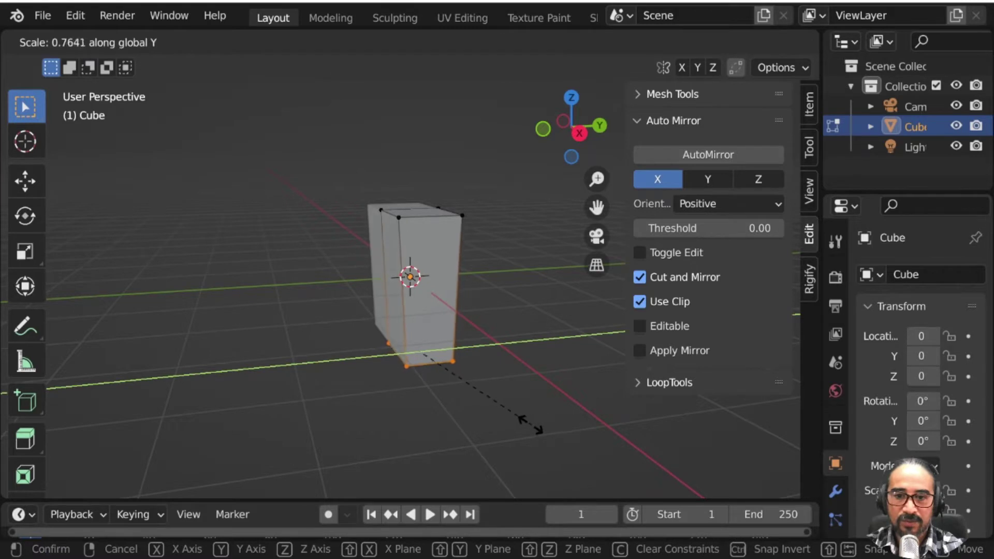
click(521, 421)
middle_drag(355, 390, 465, 384)
Step: Move the bottom corner vertex inward along X in front view to taper the block
key(KP_1)
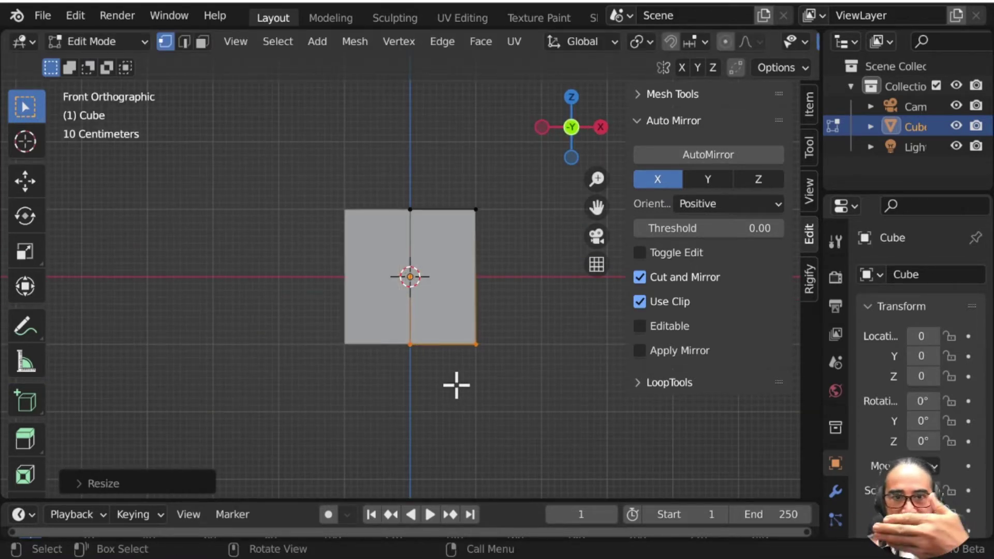
key(g)
key(x)
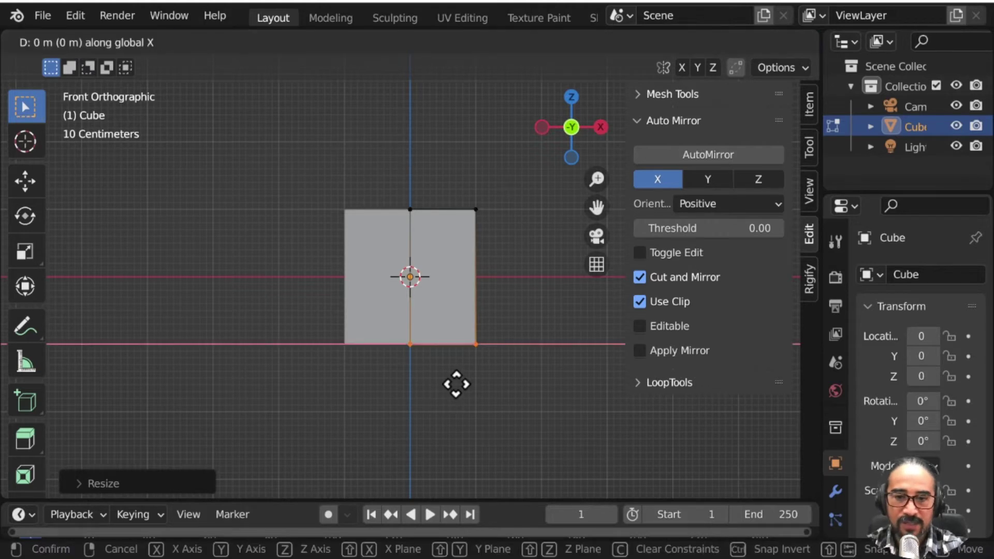
click(429, 382)
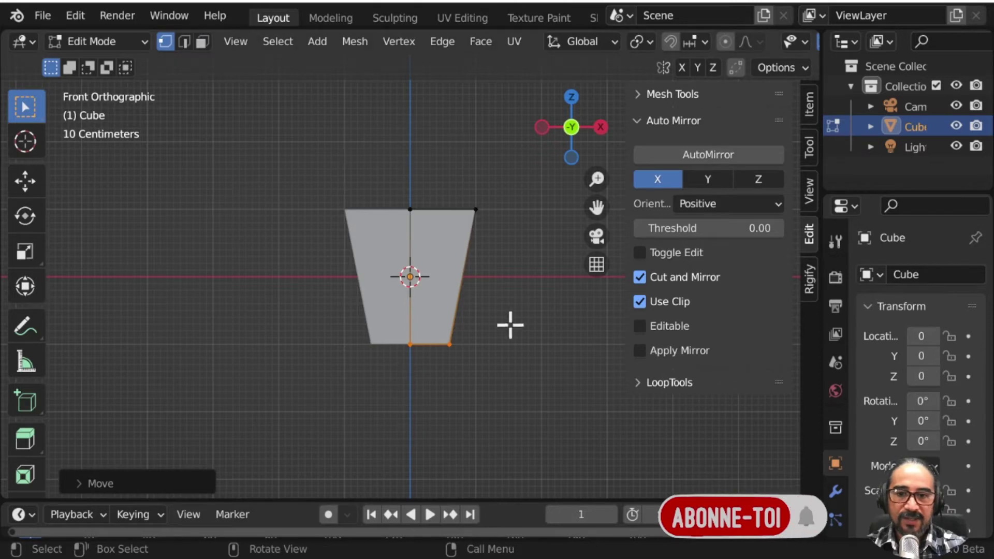
mouse_move(508, 324)
middle_down()
mouse_move(318, 328)
mouse_move(366, 406)
mouse_move(410, 370)
mouse_move(391, 359)
mouse_move(451, 348)
middle_up()
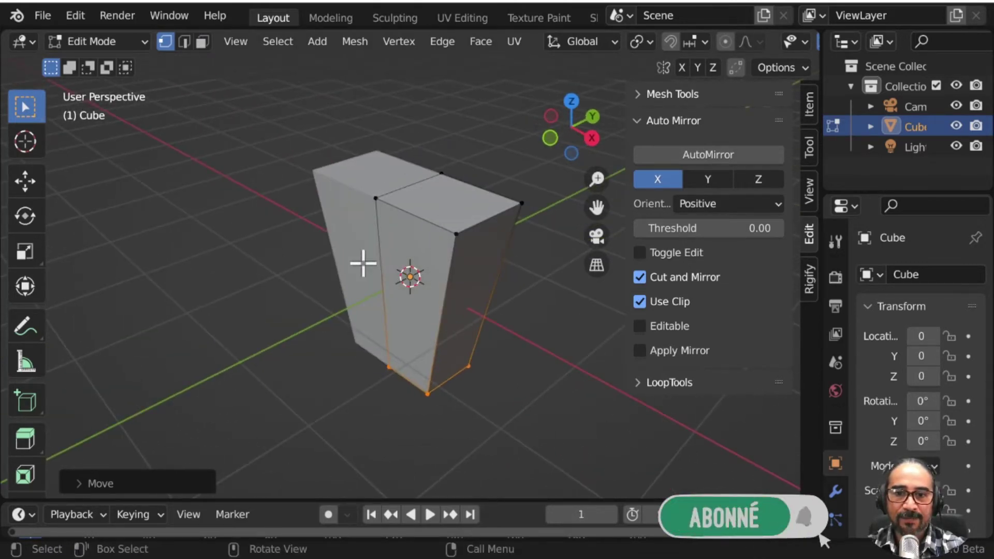
mouse_move(363, 263)
middle_down()
mouse_move(454, 317)
mouse_move(438, 339)
mouse_move(273, 284)
mouse_move(334, 266)
middle_up()
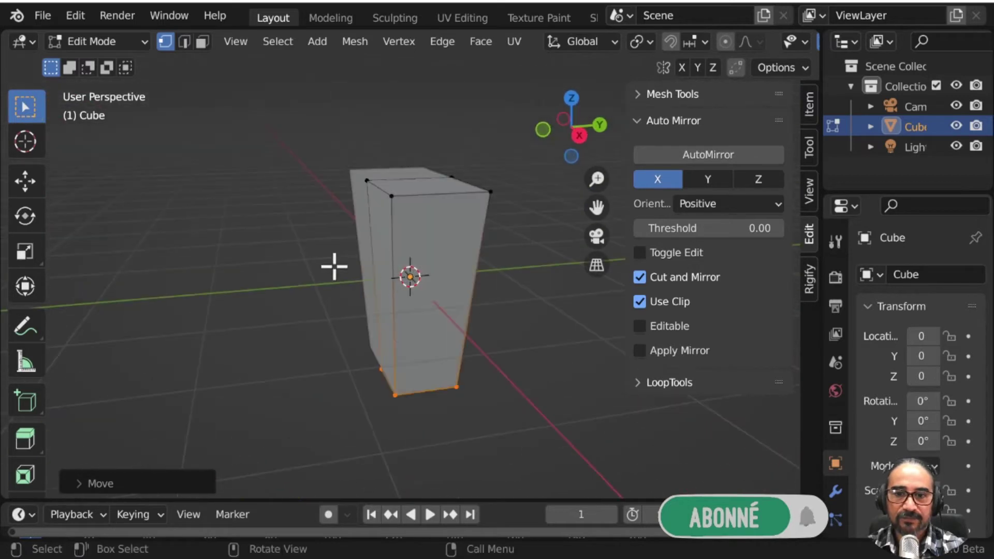
Step: Add a horizontal loop cut around the block, slid slightly above the middle
key(ctrl+r)
click(403, 248)
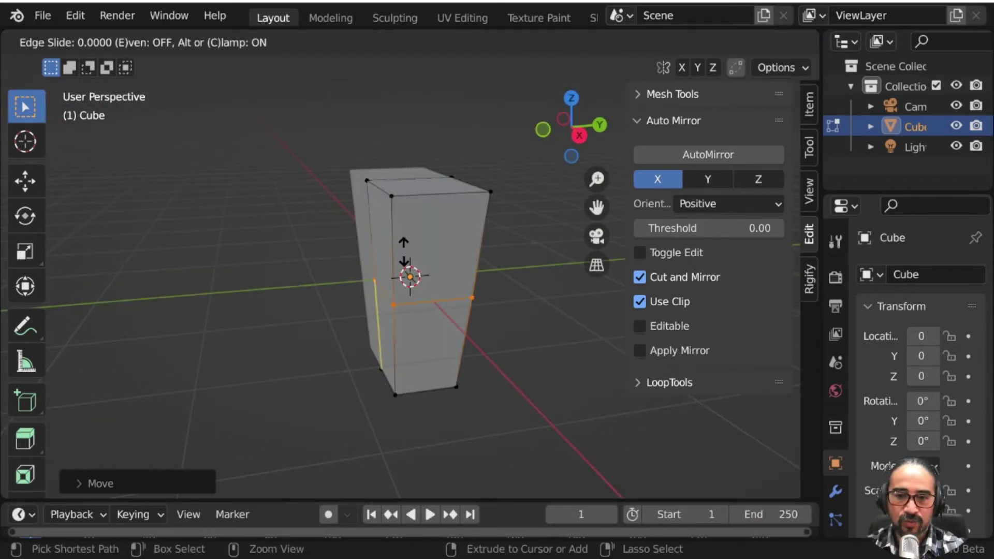
click(398, 209)
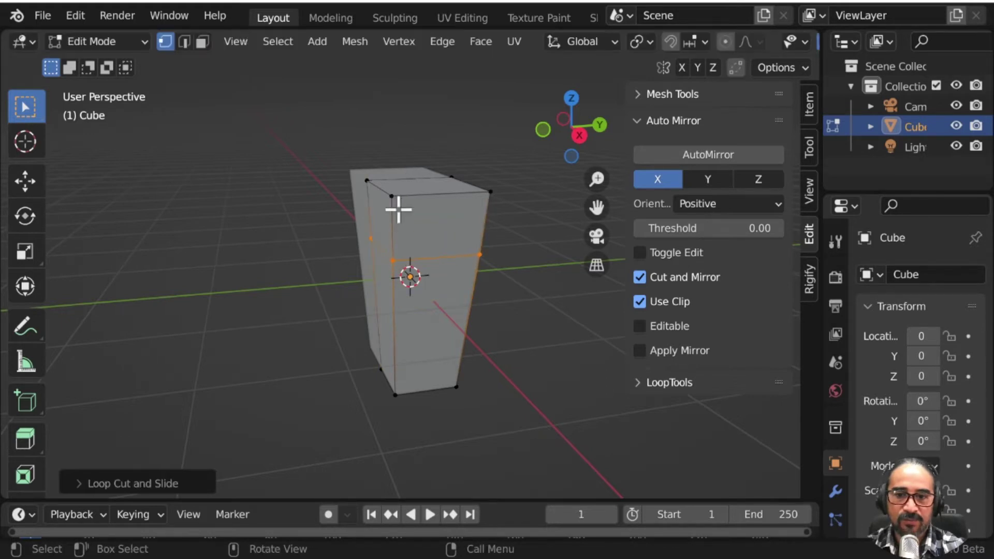
mouse_move(385, 232)
middle_down()
mouse_move(383, 313)
mouse_move(375, 225)
middle_up()
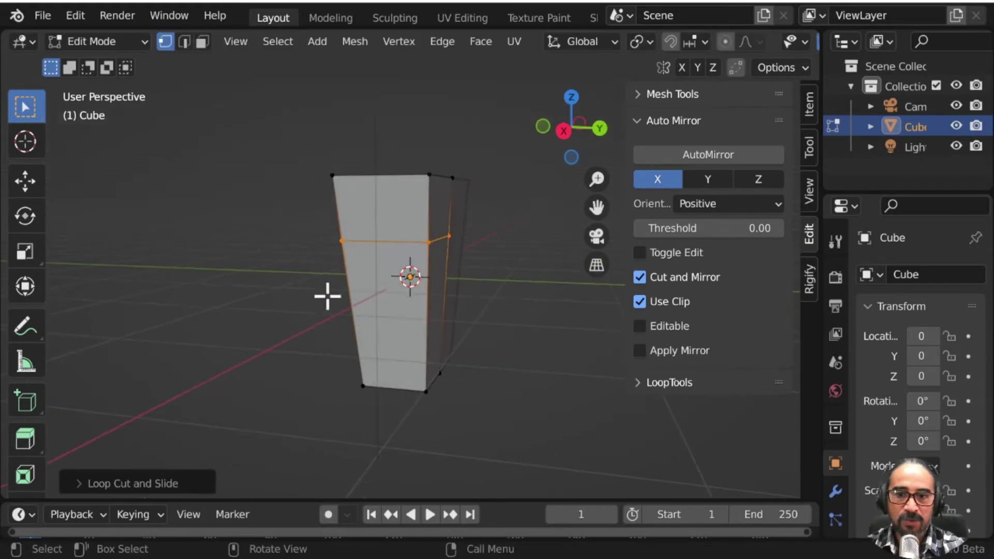
mouse_move(327, 296)
middle_down()
mouse_move(541, 304)
mouse_move(465, 273)
mouse_move(536, 363)
middle_up()
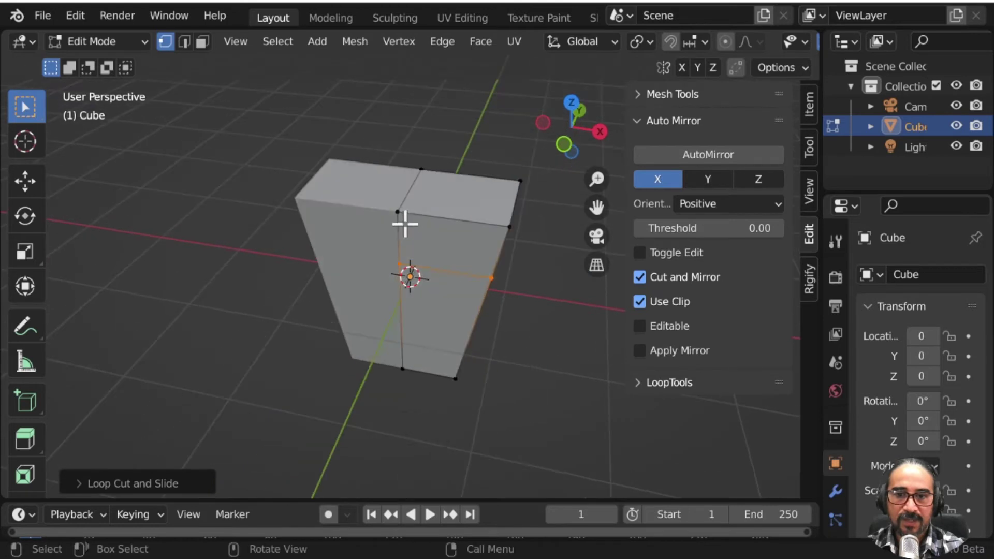
Step: Select the top vertex on the mirror seam and inspect the block from around
click(399, 212)
mouse_move(401, 281)
middle_down()
mouse_move(446, 312)
mouse_move(386, 357)
mouse_move(362, 326)
middle_up()
scroll(311, 421, down, 3)
mouse_move(311, 421)
middle_down()
mouse_move(388, 249)
mouse_move(382, 305)
middle_up()
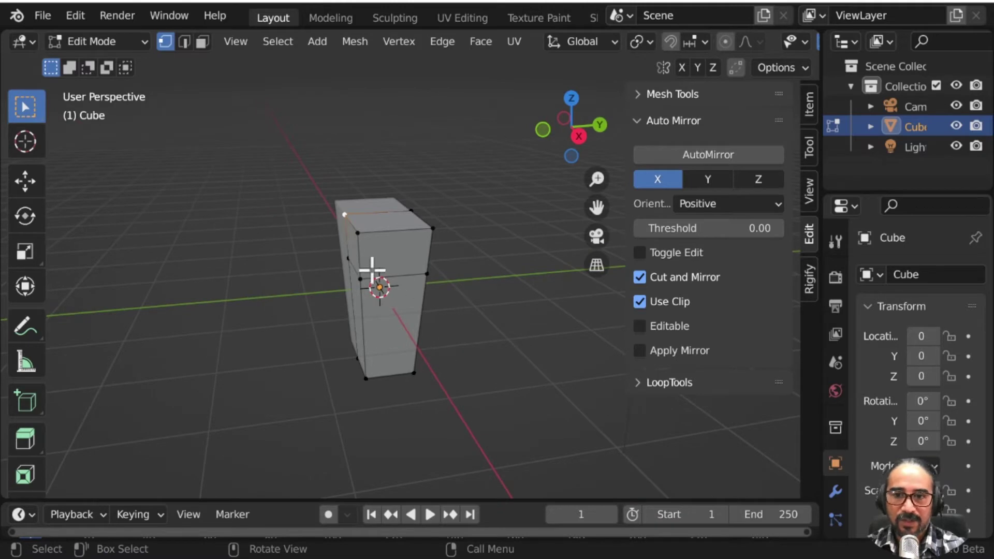
middle_drag(371, 269, 347, 250)
scroll(302, 248, up, 2)
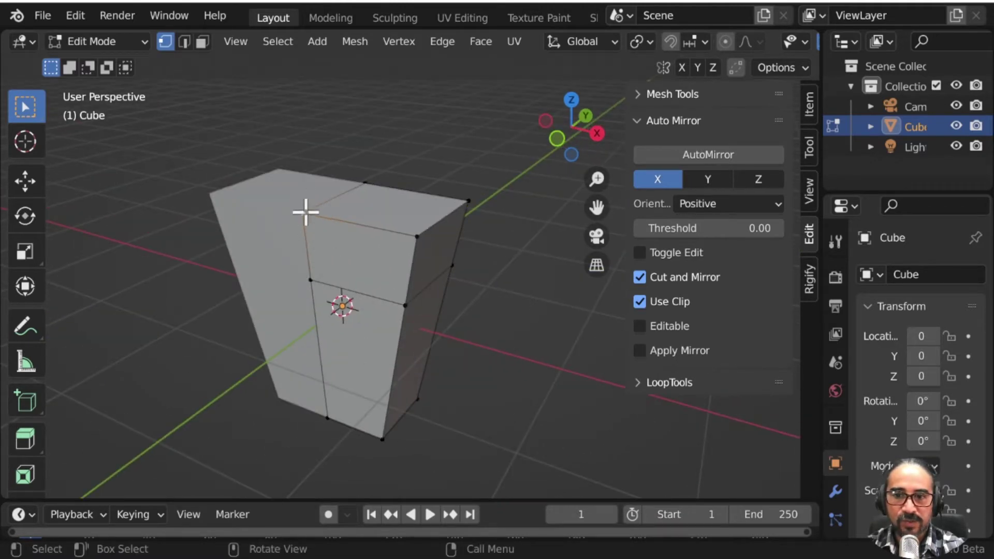
Step: Snap the 3D cursor to the selected top vertex
key(shift+s)
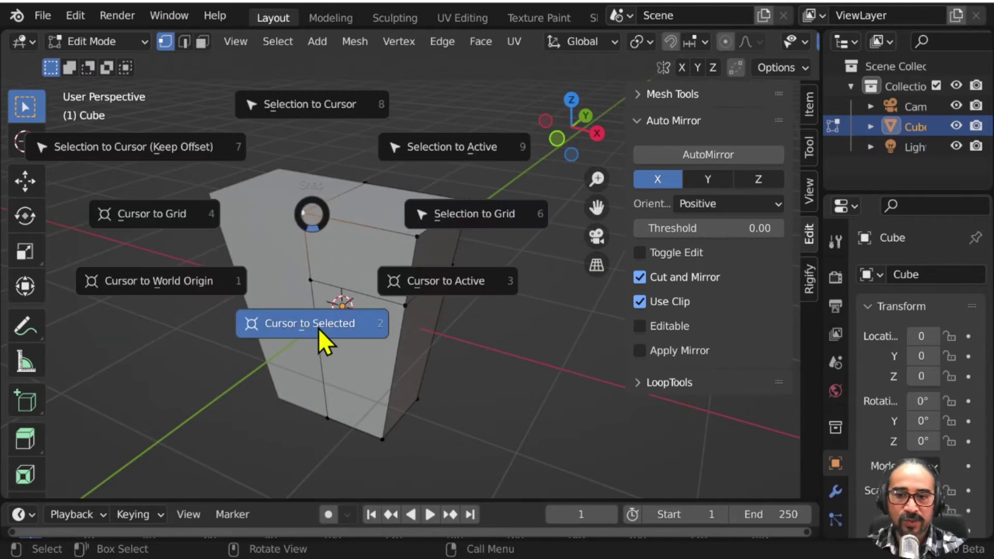
click(318, 328)
scroll(317, 326, down, 2)
mouse_move(472, 388)
middle_down()
mouse_move(426, 384)
mouse_move(444, 389)
middle_up()
Step: Add a UV sphere at the cursor and reduce it to low-poly segments and 5 rings
key(shift+a)
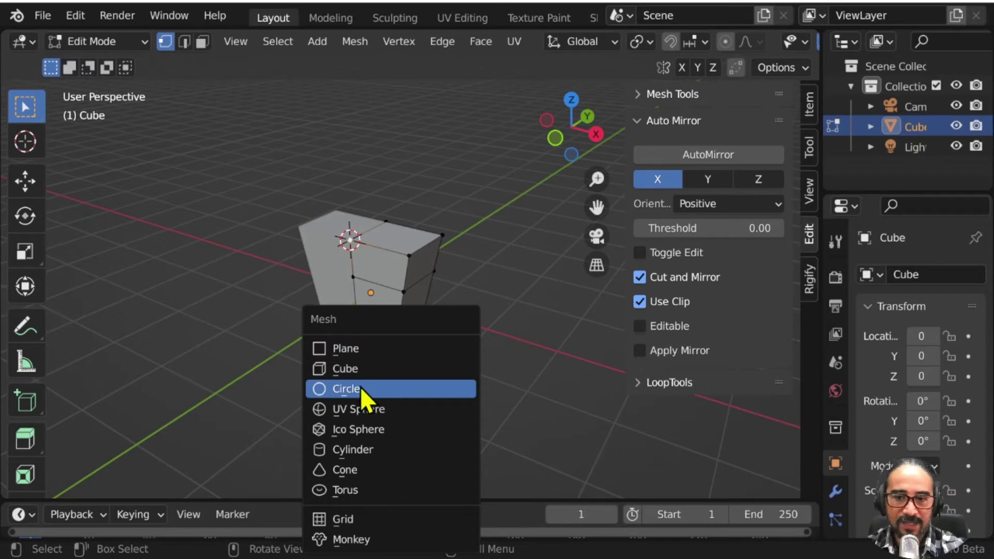
click(382, 408)
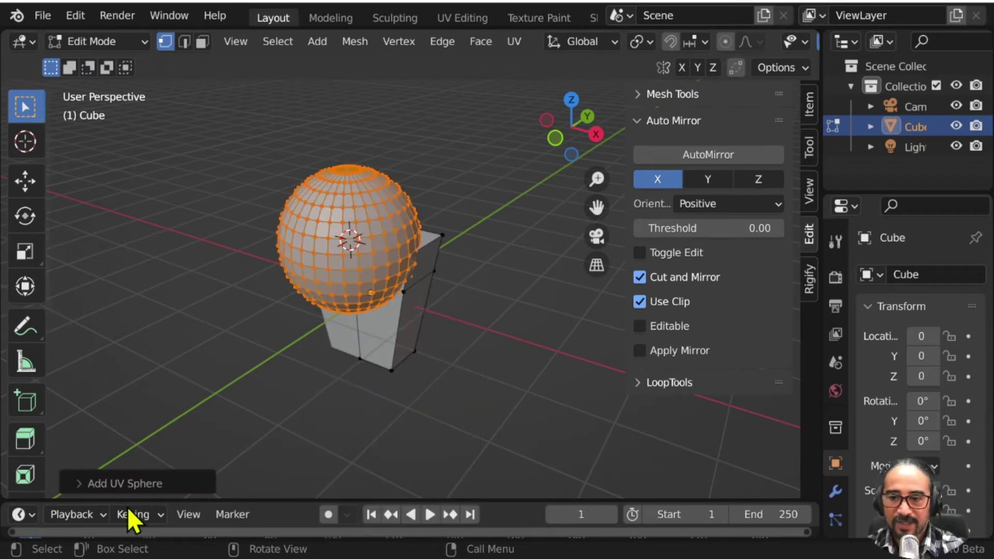
click(145, 483)
drag(248, 265, 186, 266)
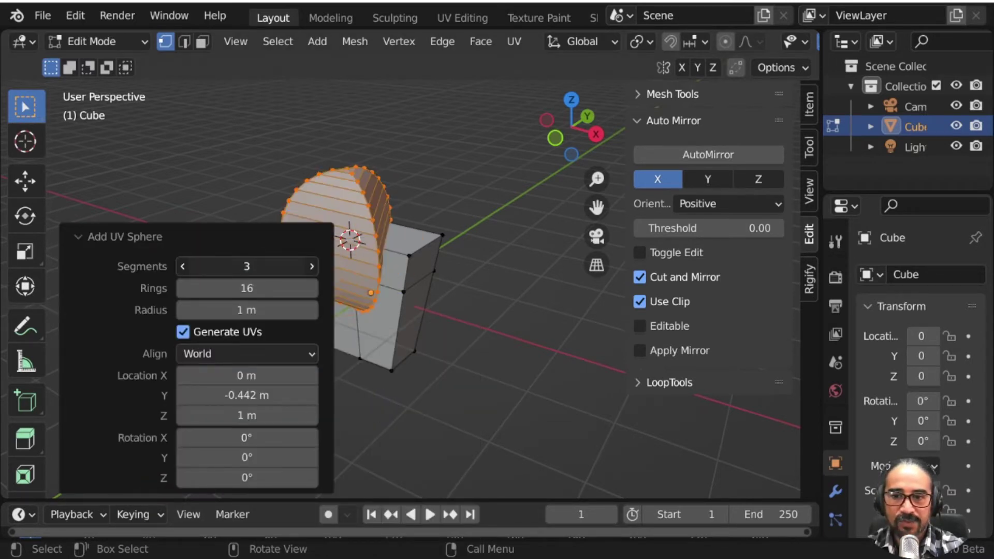
click(311, 267)
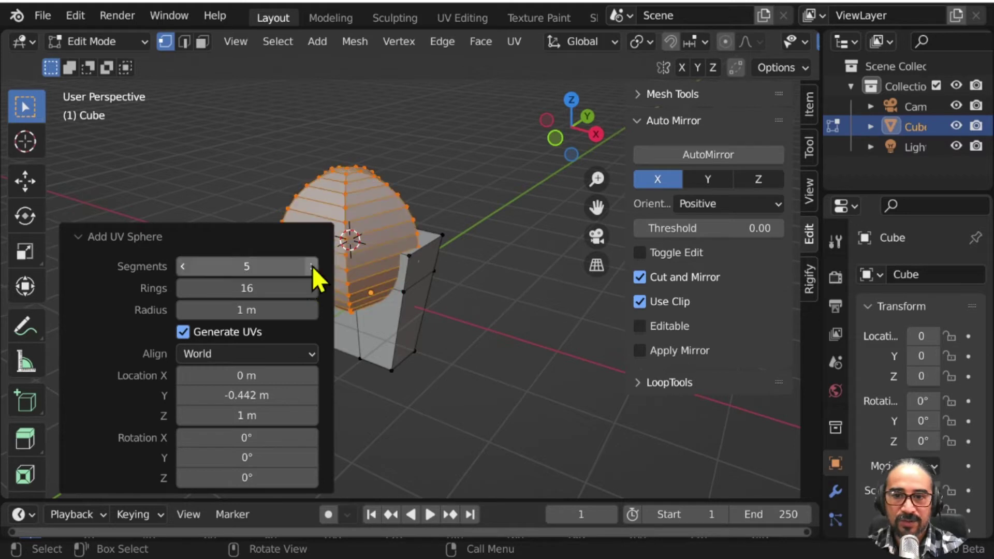
drag(239, 288, 196, 288)
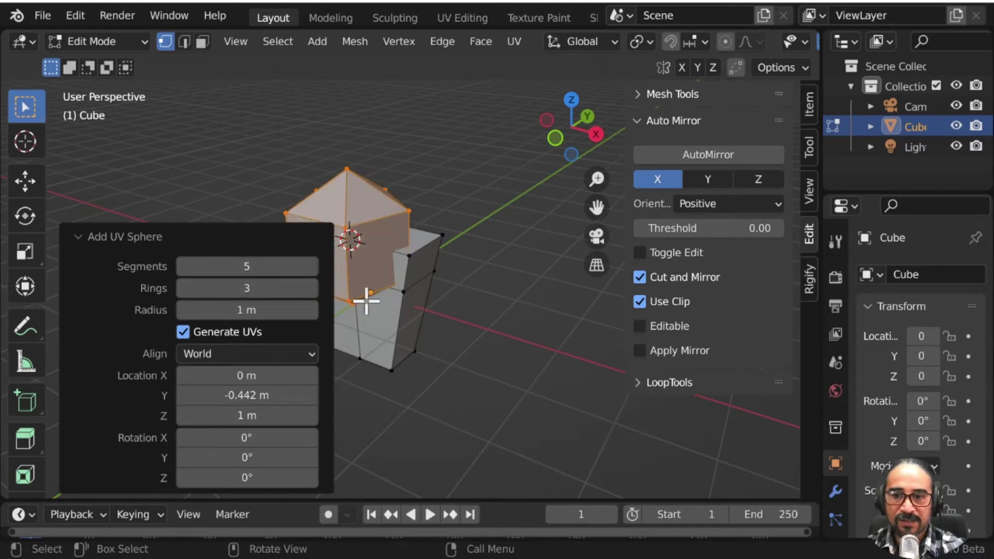
click(312, 288)
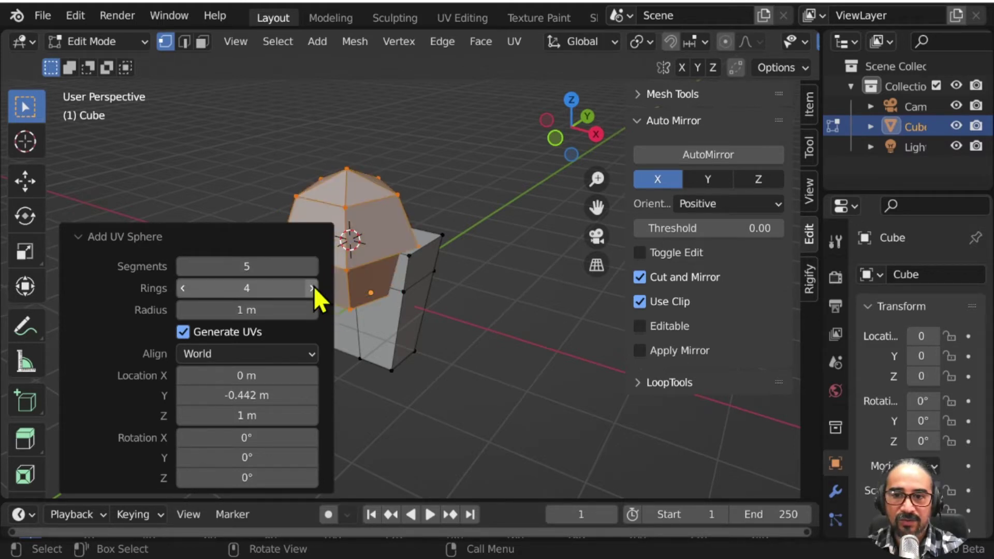
click(313, 286)
Step: Check the head from several angles and settle on 5 rings and 6 segments
mouse_move(413, 316)
middle_down()
mouse_move(459, 324)
mouse_move(512, 358)
mouse_move(506, 350)
mouse_move(367, 433)
mouse_move(421, 443)
mouse_move(428, 213)
middle_up()
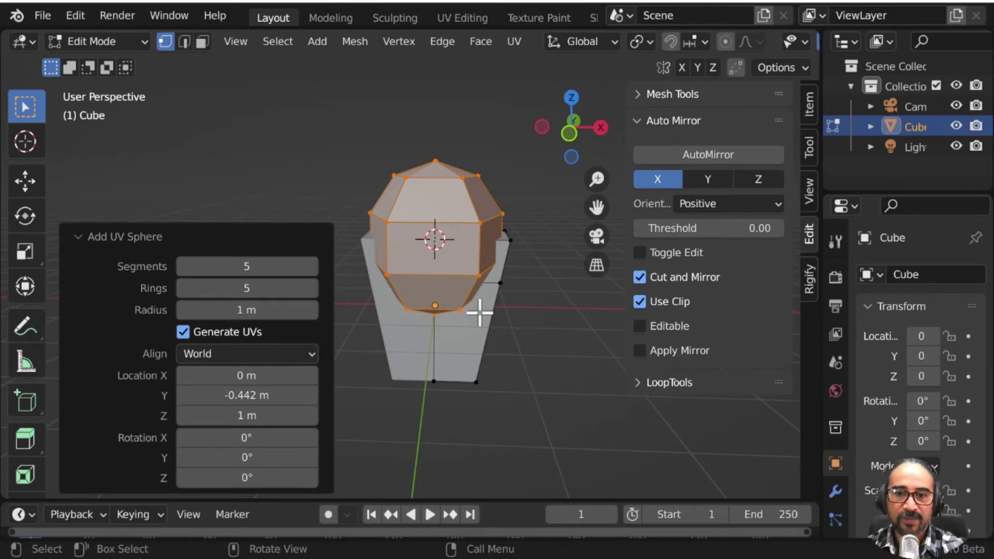
mouse_move(479, 310)
middle_down()
mouse_move(306, 388)
mouse_move(401, 366)
mouse_move(336, 349)
mouse_move(470, 328)
mouse_move(393, 340)
mouse_move(342, 311)
mouse_move(466, 293)
mouse_move(440, 263)
middle_up()
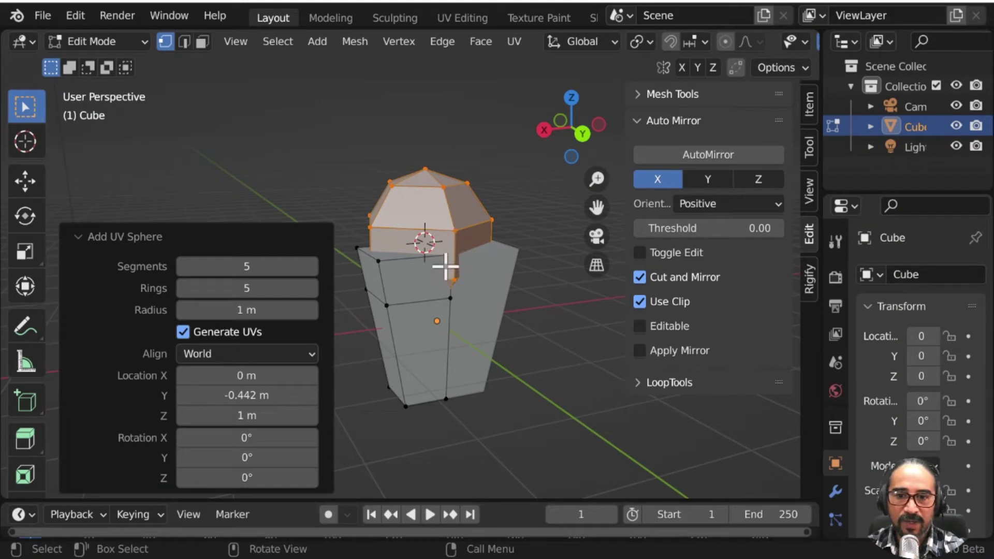
scroll(445, 266, up, 3)
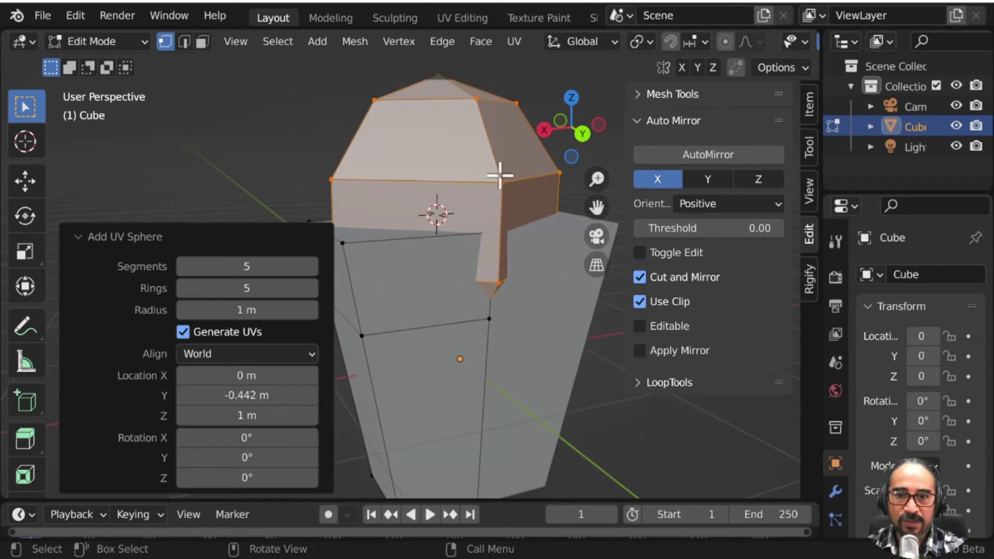
mouse_move(407, 275)
middle_down()
mouse_move(454, 289)
mouse_move(438, 272)
mouse_move(426, 306)
mouse_move(541, 284)
mouse_move(501, 241)
mouse_move(517, 248)
mouse_move(469, 267)
middle_up()
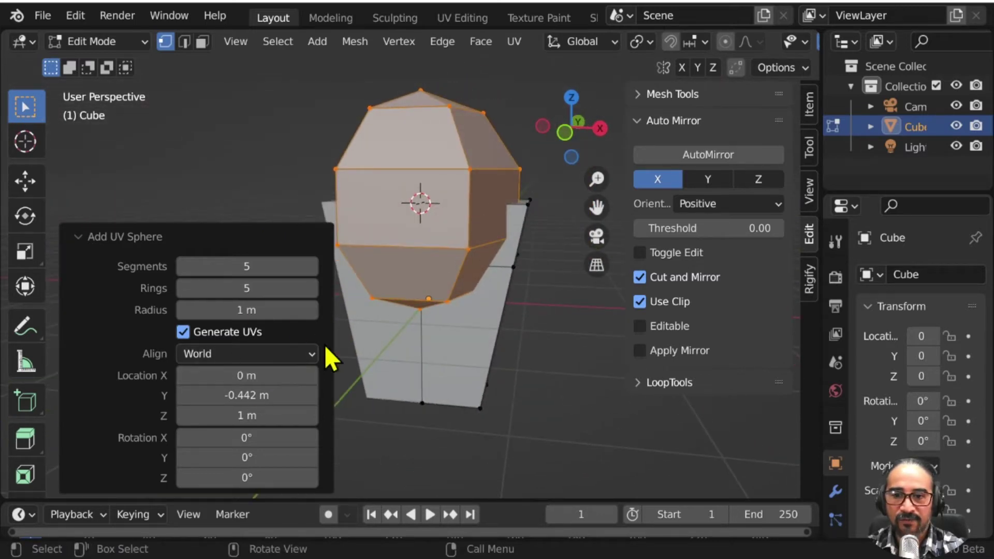
click(188, 293)
click(312, 287)
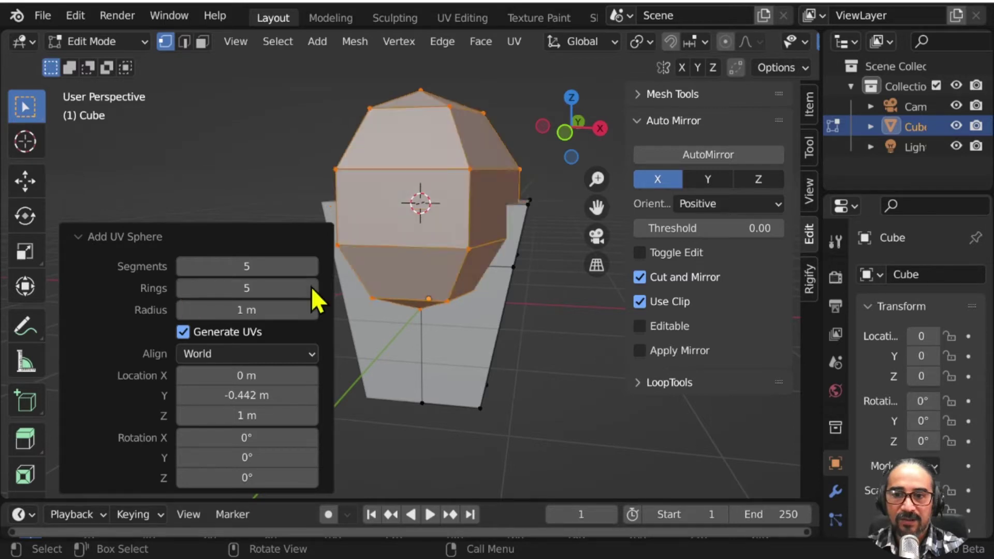
click(312, 266)
mouse_move(410, 224)
middle_down()
mouse_move(404, 337)
mouse_move(401, 167)
middle_up()
mouse_move(431, 338)
middle_down()
mouse_move(465, 306)
mouse_move(259, 380)
mouse_move(521, 262)
mouse_move(437, 264)
mouse_move(488, 255)
mouse_move(476, 293)
mouse_move(408, 150)
middle_up()
mouse_move(408, 149)
mouse_down()
mouse_move(497, 328)
mouse_move(472, 322)
mouse_up()
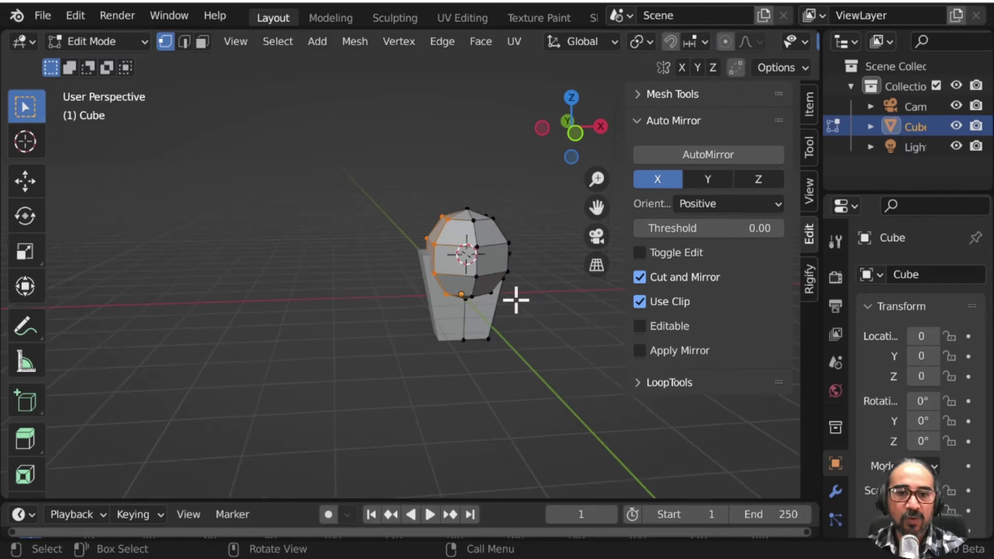
Step: Apply AutoMirror on X, then select the head sphere's linked geometry with L
middle_drag(515, 308, 661, 199)
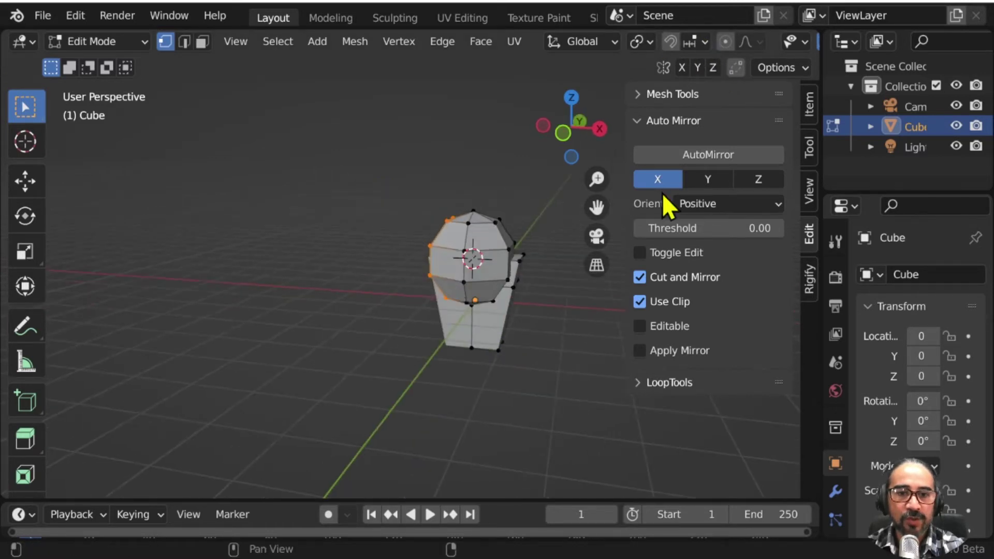
click(718, 153)
mouse_move(543, 311)
middle_down()
mouse_move(321, 307)
mouse_move(571, 269)
mouse_move(419, 319)
mouse_move(359, 355)
mouse_move(443, 189)
middle_up()
scroll(570, 269, up, 3)
scroll(402, 351, up, 2)
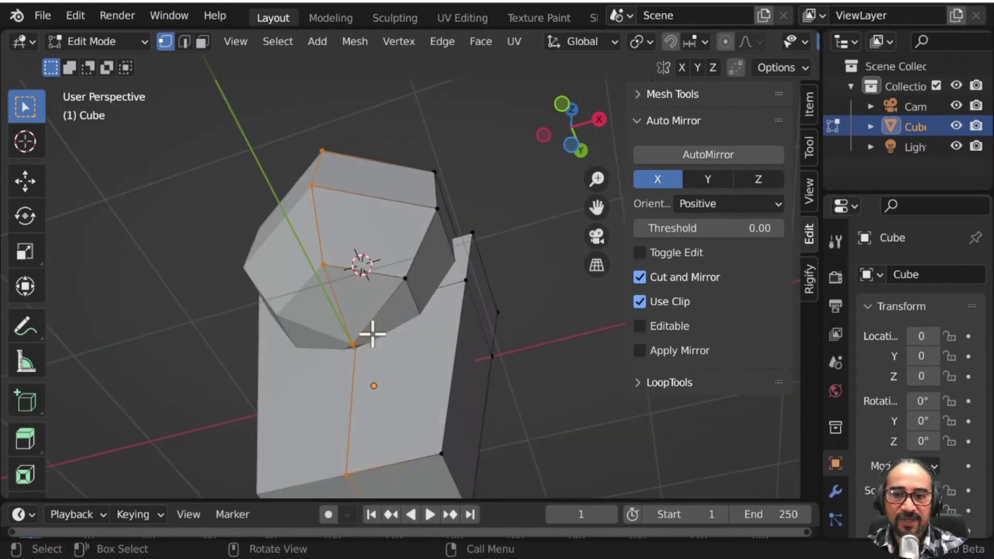
click(339, 260)
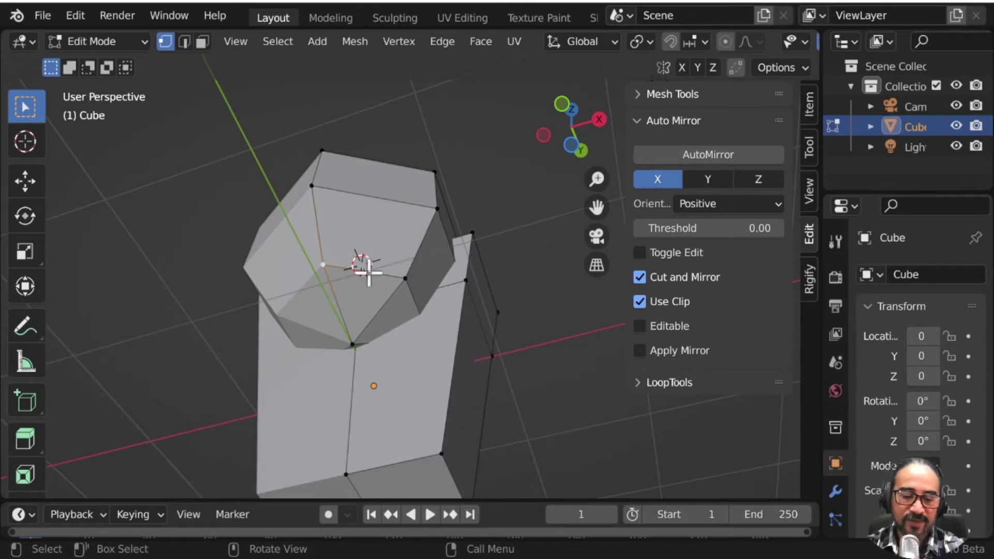
key(l)
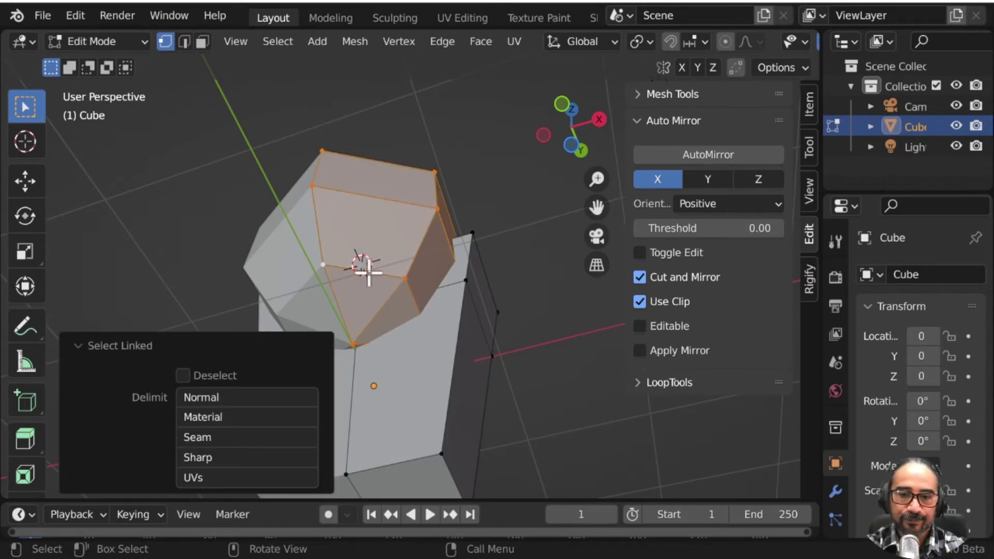
Step: From the right view, shrink the head to 0.51, then tilt it 11.6° and move it toward the body
key(KP_3)
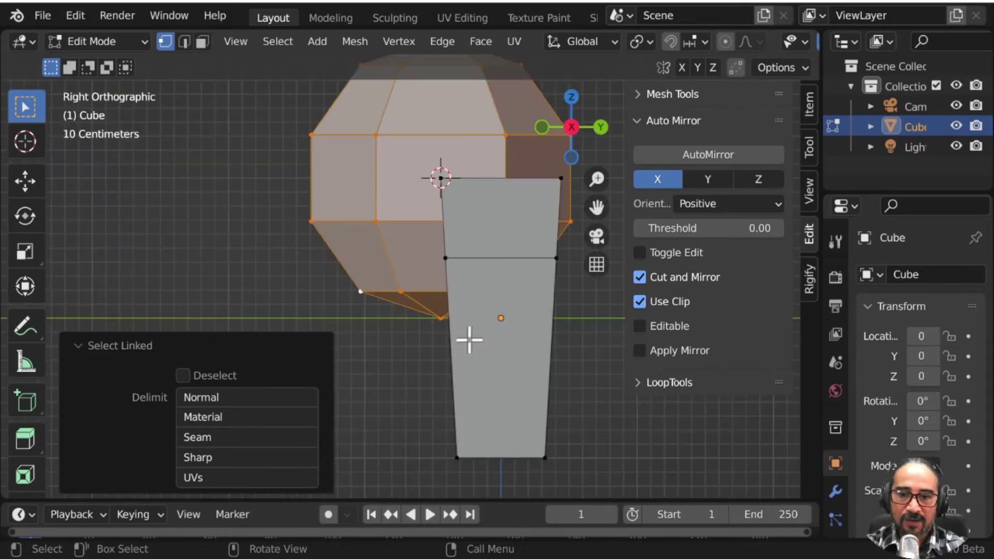
key(s)
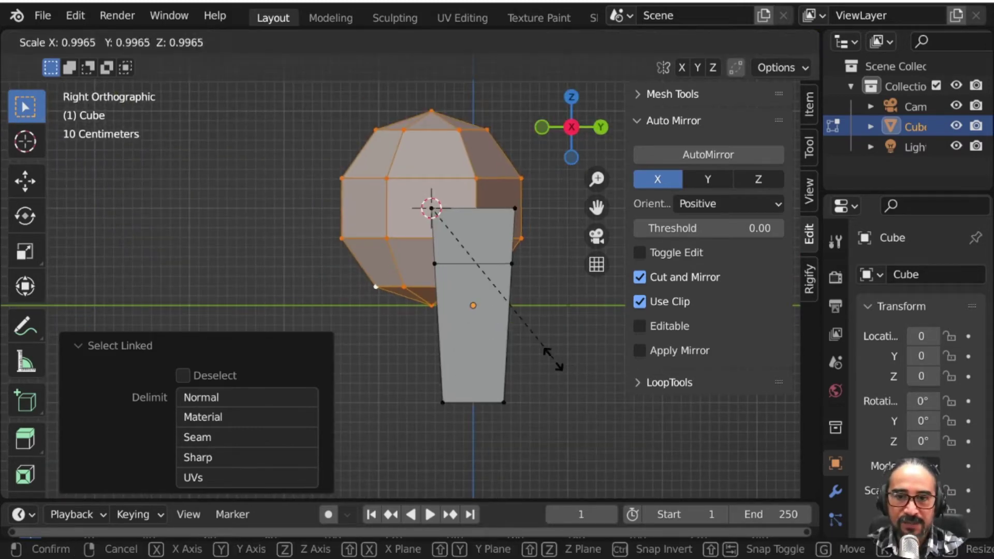
click(472, 300)
key(r)
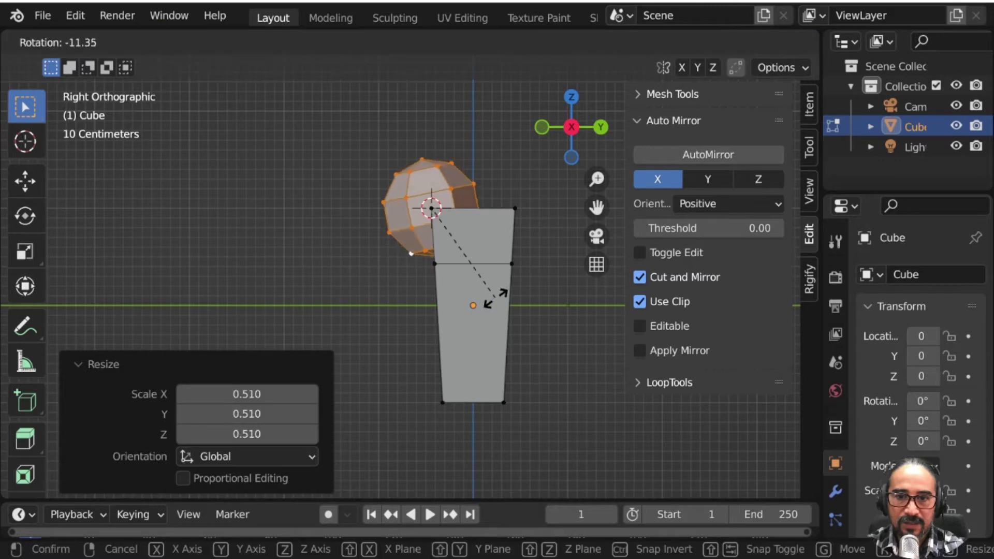
click(497, 296)
key(g)
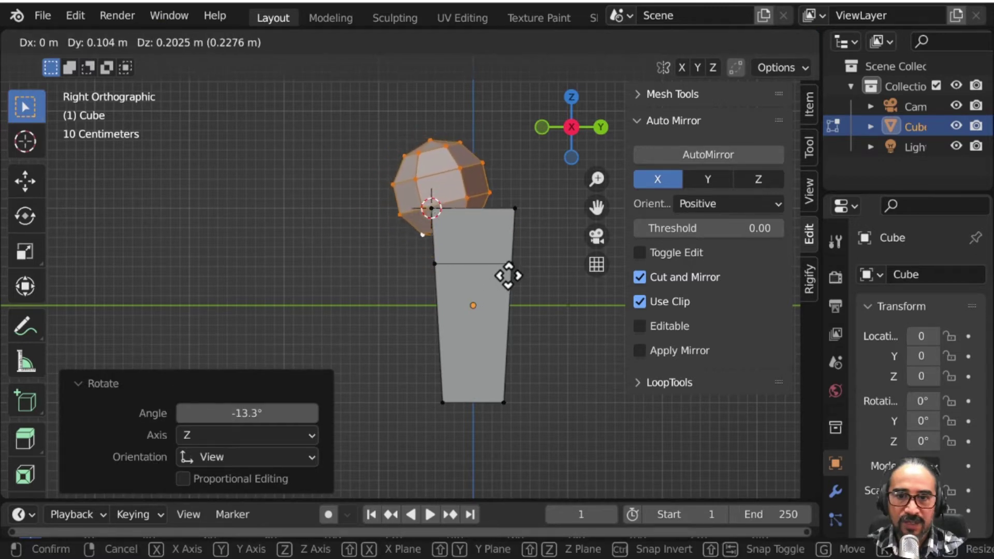
click(508, 276)
key(r)
click(492, 288)
scroll(483, 255, up, 2)
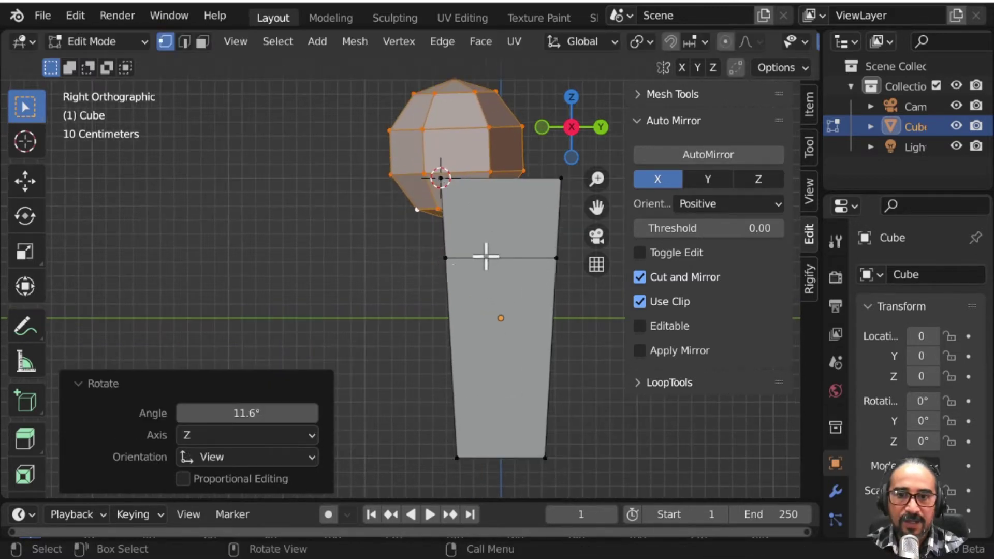
shift+middle_drag(483, 256, 399, 337)
scroll(435, 252, up, 3)
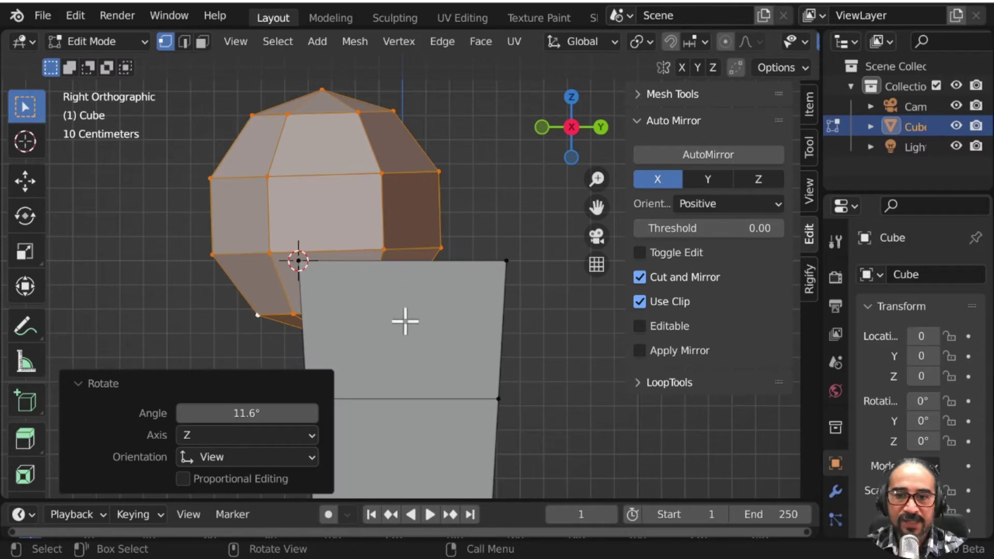
Step: Fine-tune the head's position and tilt on top of the body, including a 2.72° tilt
key(g)
click(443, 321)
key(r)
key(g)
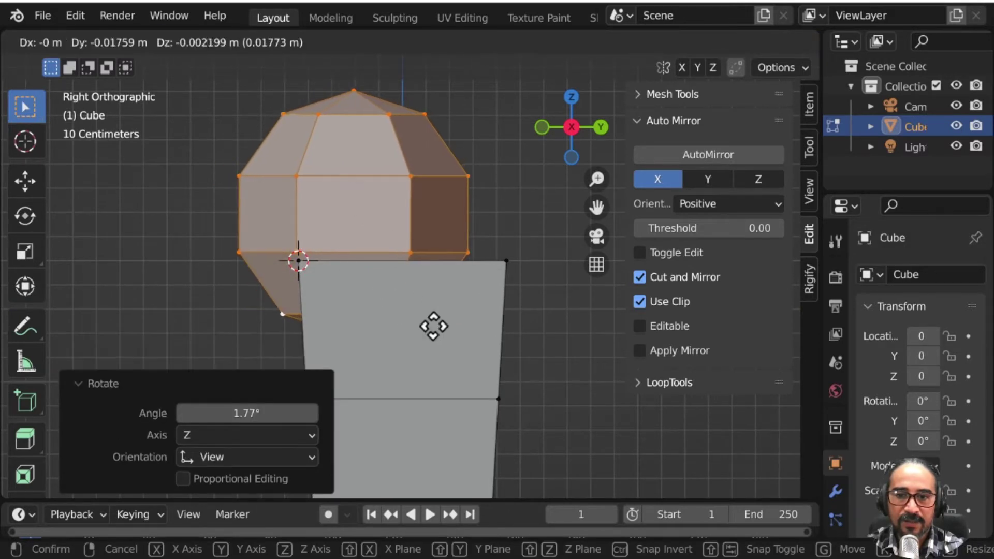
click(433, 326)
key(r)
key(g)
click(430, 313)
key(r)
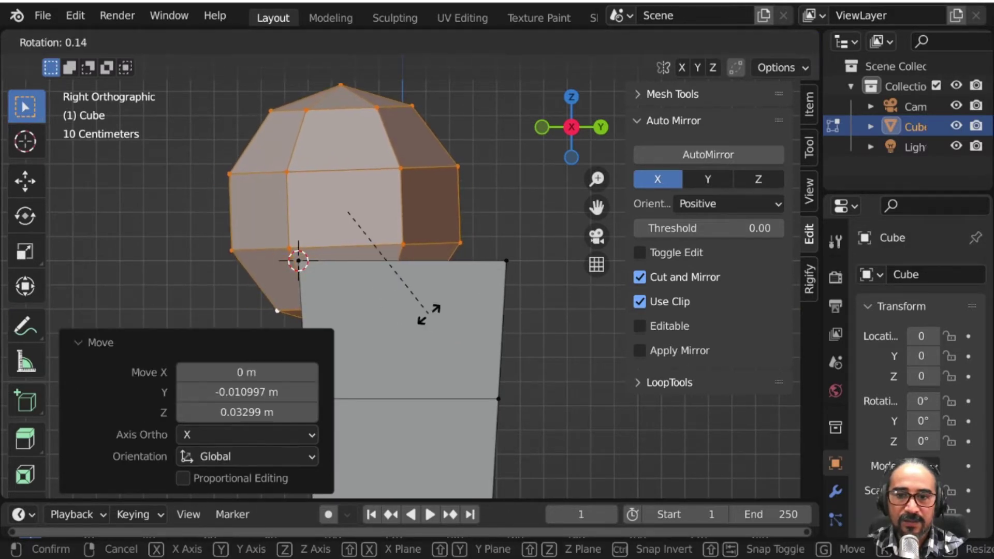
click(423, 318)
key(r)
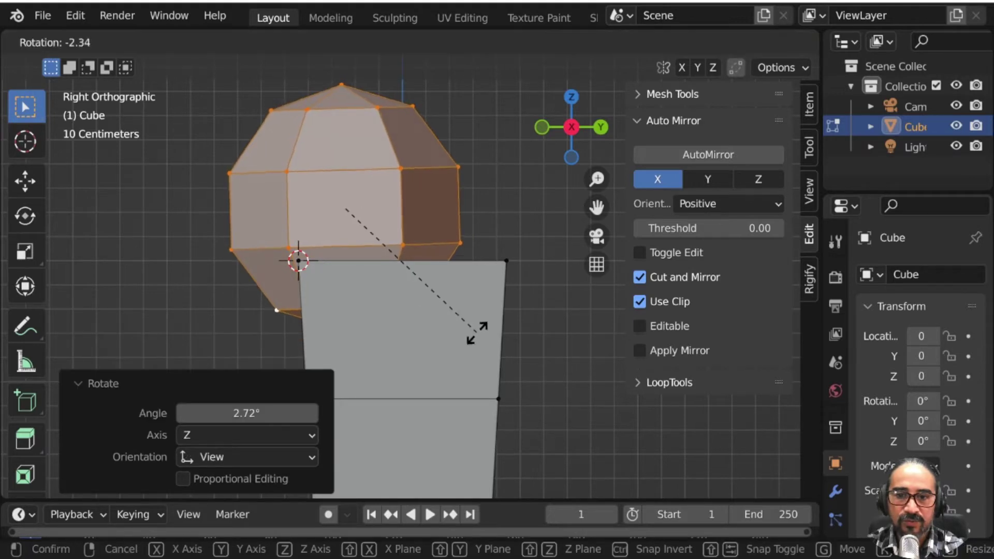
click(473, 333)
mouse_move(360, 313)
middle_down()
mouse_move(517, 318)
mouse_move(539, 330)
mouse_move(461, 337)
middle_up()
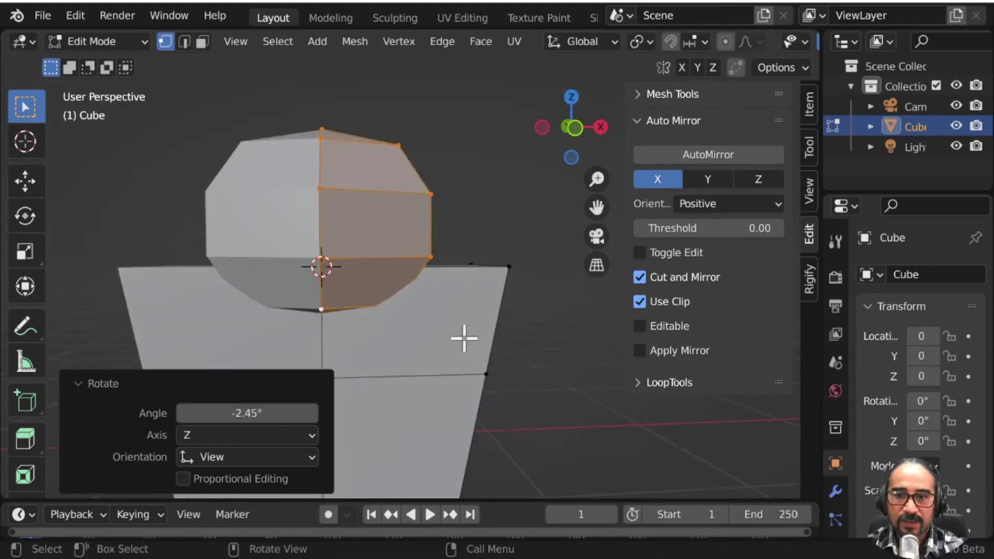
Step: Raise the head along Z and narrow it along X to 0.724
key(g)
key(z)
click(465, 320)
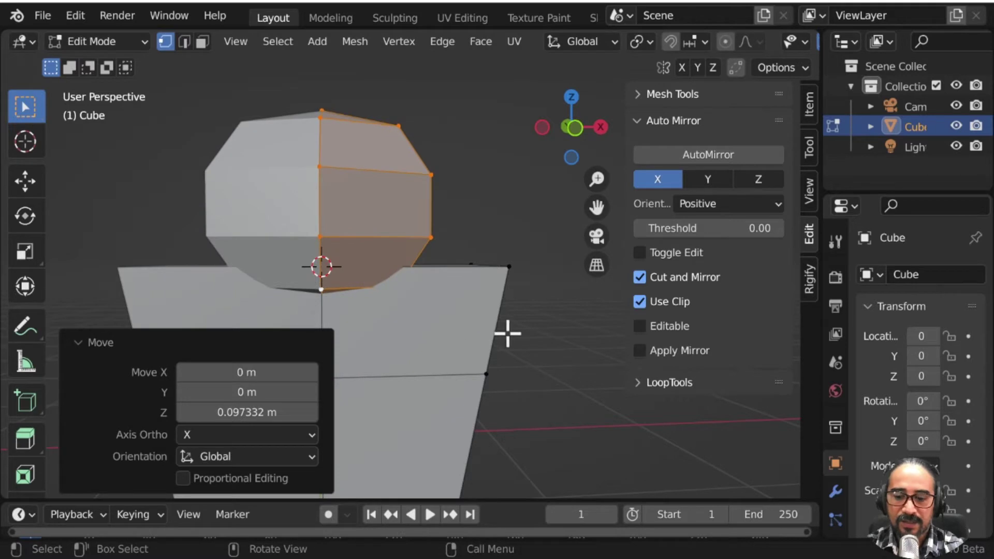
key(s)
key(x)
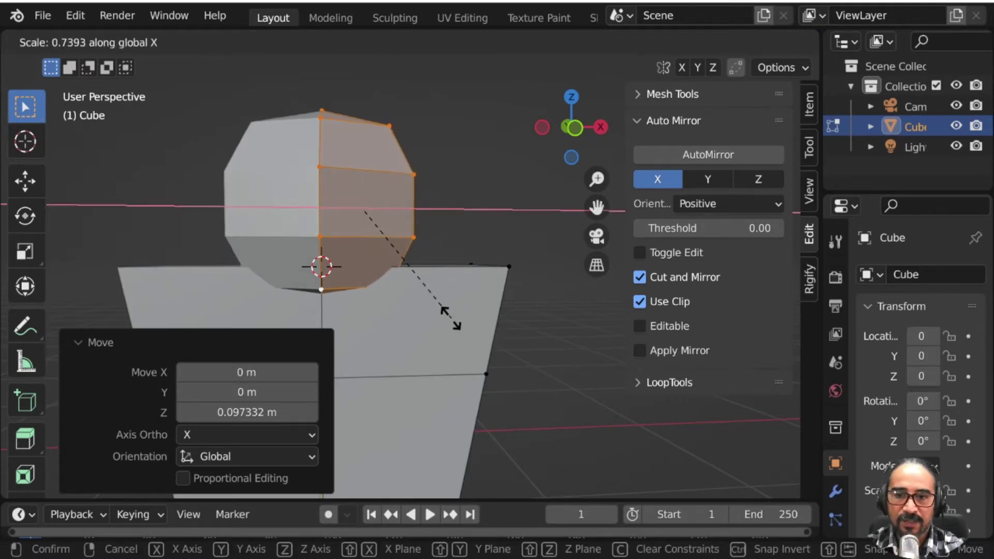
click(448, 318)
Step: Scale the whole head up to 1.178 and orbit around it to check its shape
mouse_move(445, 317)
middle_down()
mouse_move(410, 324)
mouse_move(401, 313)
mouse_move(517, 304)
mouse_move(310, 304)
mouse_move(414, 304)
mouse_move(417, 206)
mouse_move(326, 247)
mouse_move(296, 282)
middle_up()
key(s)
click(430, 321)
scroll(413, 295, up, 3)
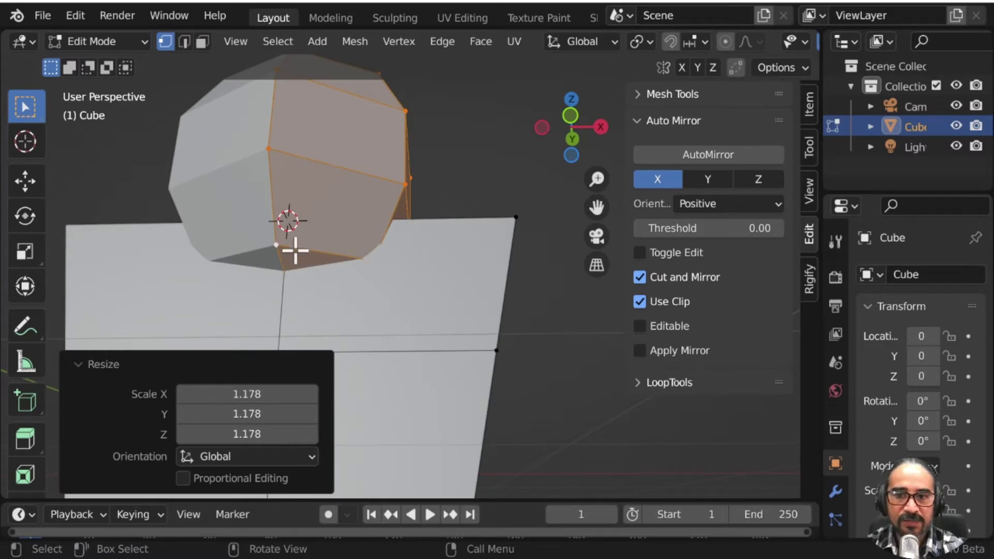
mouse_move(295, 250)
middle_down()
mouse_move(343, 321)
mouse_move(328, 337)
mouse_move(362, 310)
middle_up()
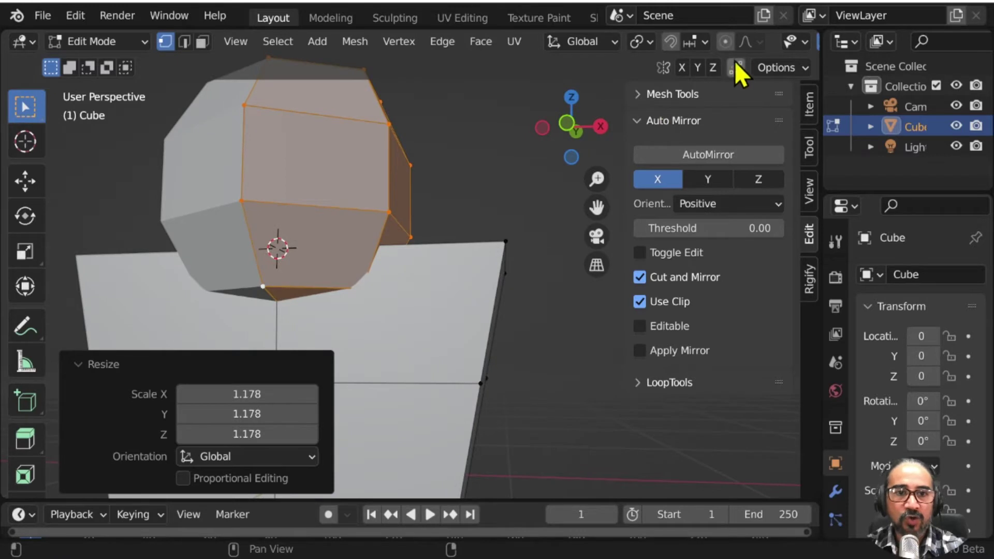
scroll(673, 42, down, 2)
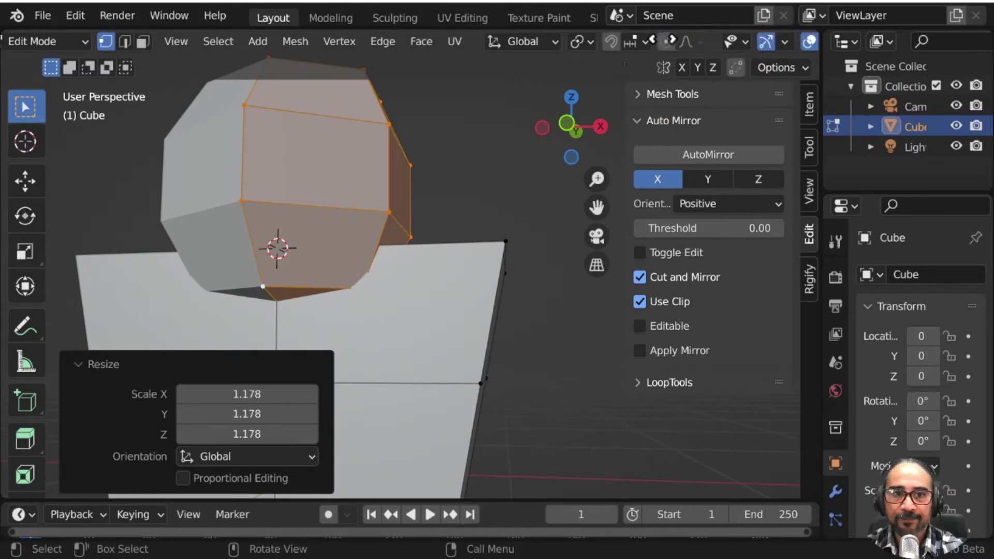
scroll(569, 41, down, 3)
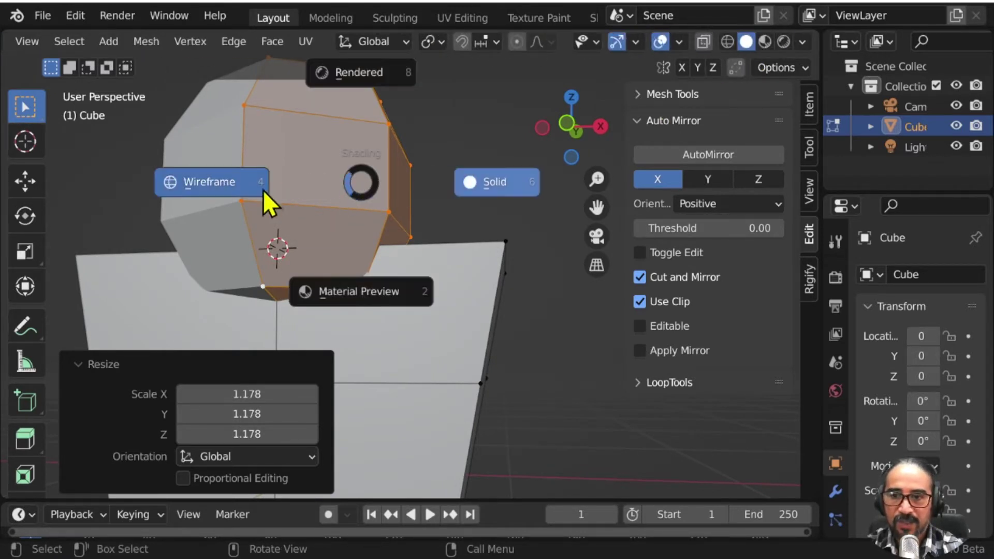
Step: In wireframe view, delete the stray vertex under the head
click(226, 187)
click(290, 325)
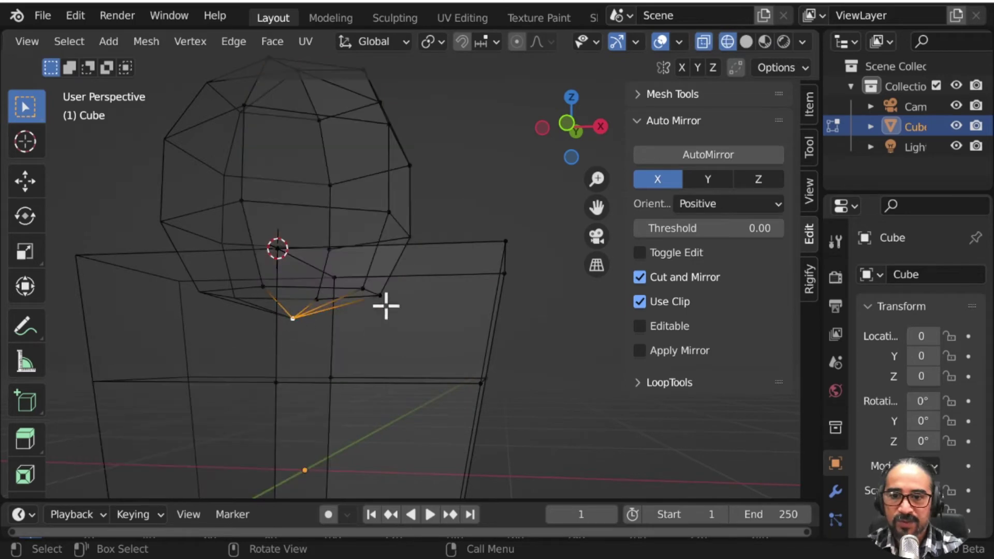
mouse_move(386, 304)
middle_down()
mouse_move(359, 200)
mouse_move(355, 304)
middle_up()
key(x)
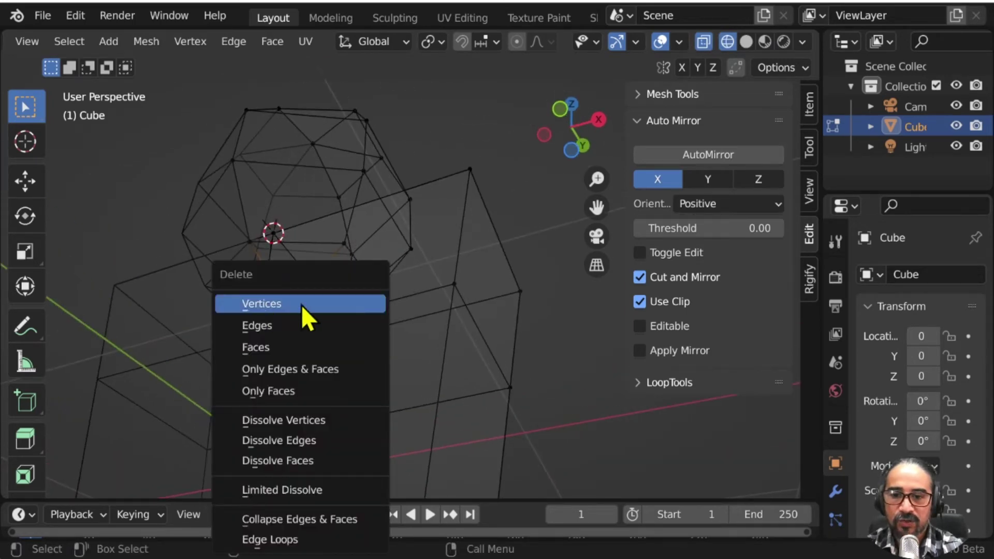
click(274, 304)
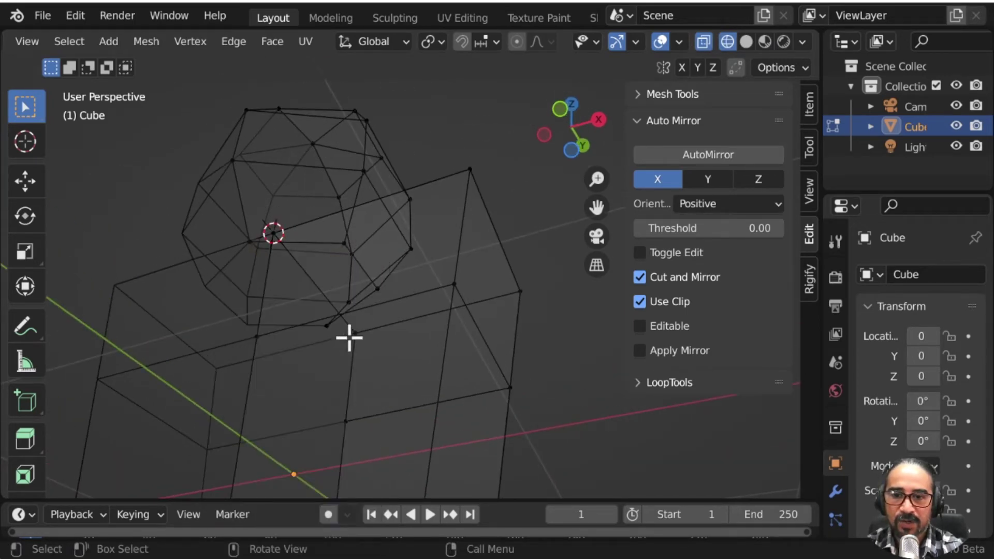
Step: Select the whole head mesh as linked geometry with L
mouse_move(350, 338)
middle_down()
mouse_move(264, 392)
mouse_move(366, 408)
mouse_move(439, 401)
mouse_move(399, 397)
mouse_move(350, 328)
mouse_move(289, 364)
mouse_move(303, 326)
mouse_move(326, 350)
middle_up()
scroll(326, 350, down, 2)
scroll(391, 286, down, 2)
scroll(403, 219, down, 2)
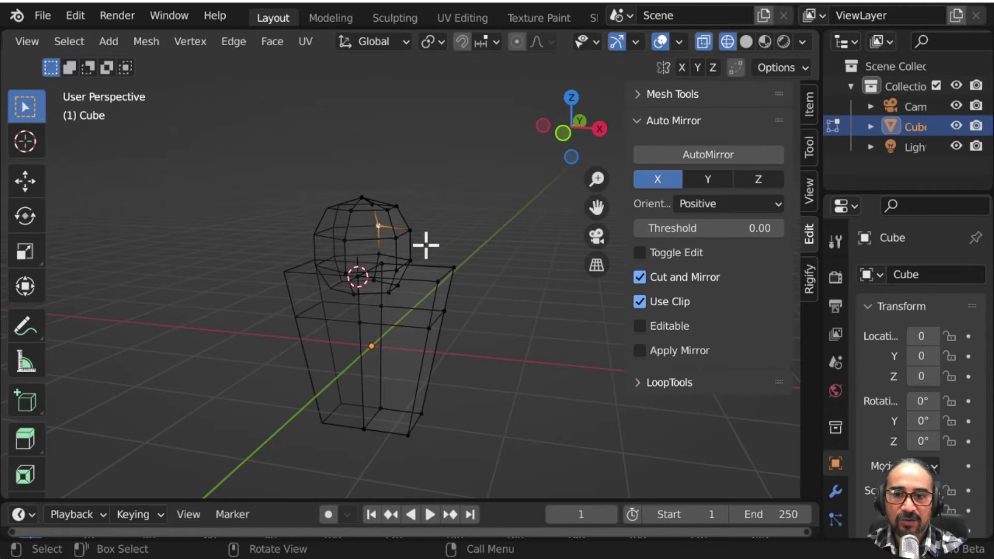
key(l)
middle_drag(398, 254, 406, 263)
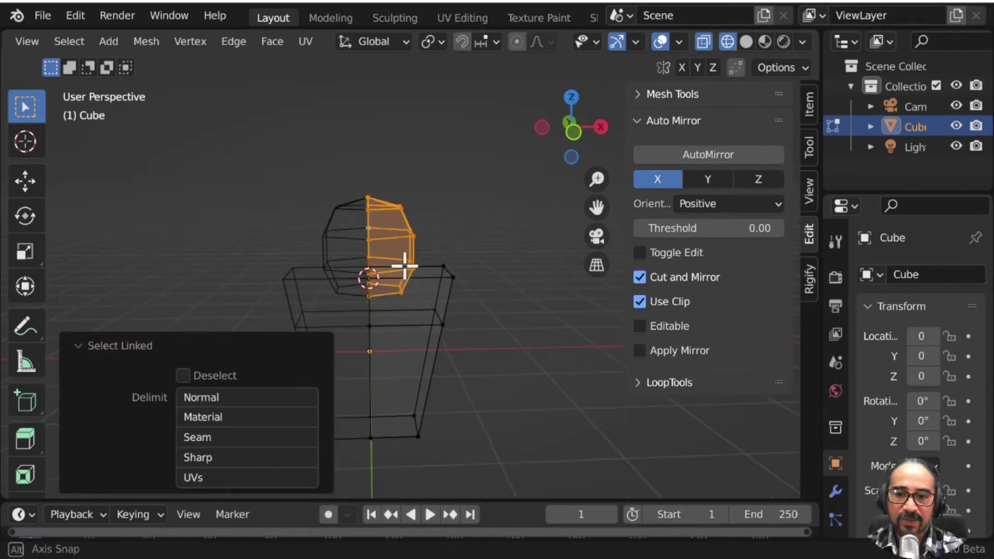
Step: Hide the head, turn off X-ray and switch to Solid shading
key(h)
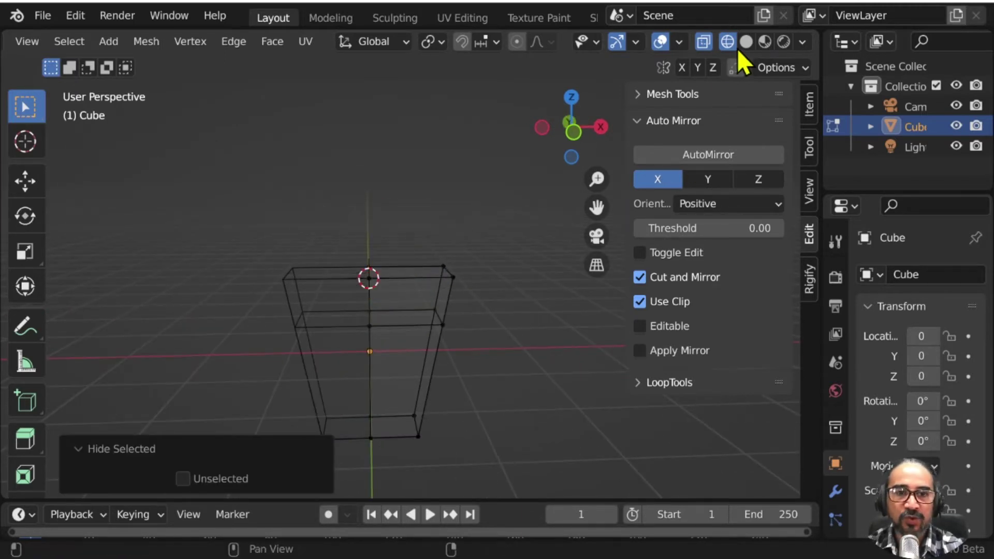
click(703, 41)
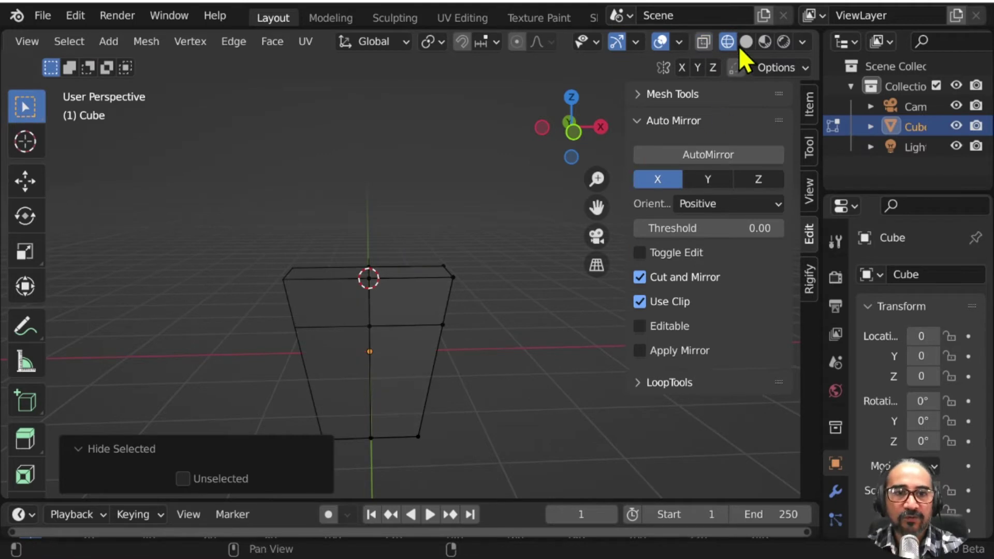
click(745, 43)
mouse_move(466, 426)
middle_down()
mouse_move(486, 297)
mouse_move(456, 258)
mouse_move(377, 333)
mouse_move(457, 318)
mouse_move(413, 262)
mouse_move(375, 284)
mouse_move(334, 214)
middle_up()
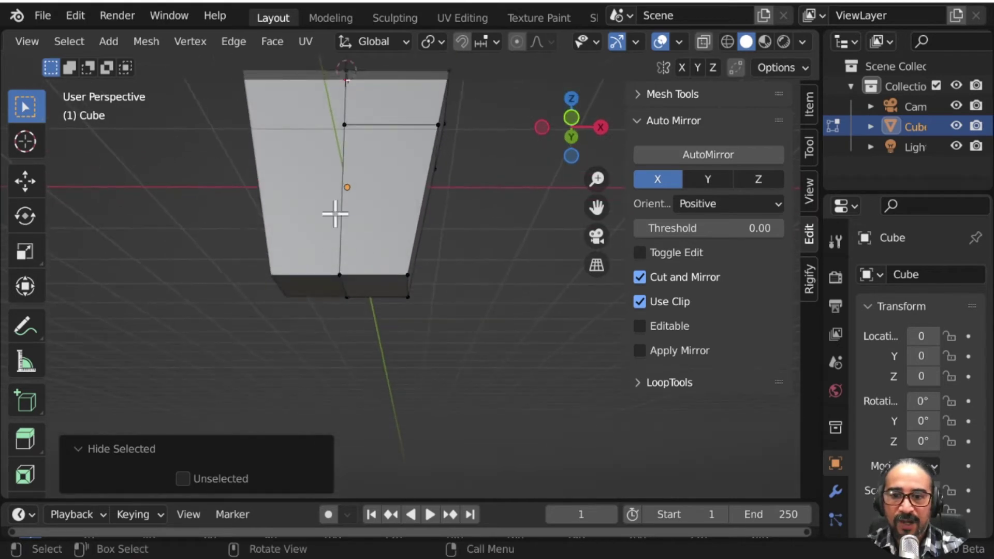
Step: Add a vertical loop cut beside the torso's centre line, slid to factor 0.693
key(ctrl+r)
click(363, 285)
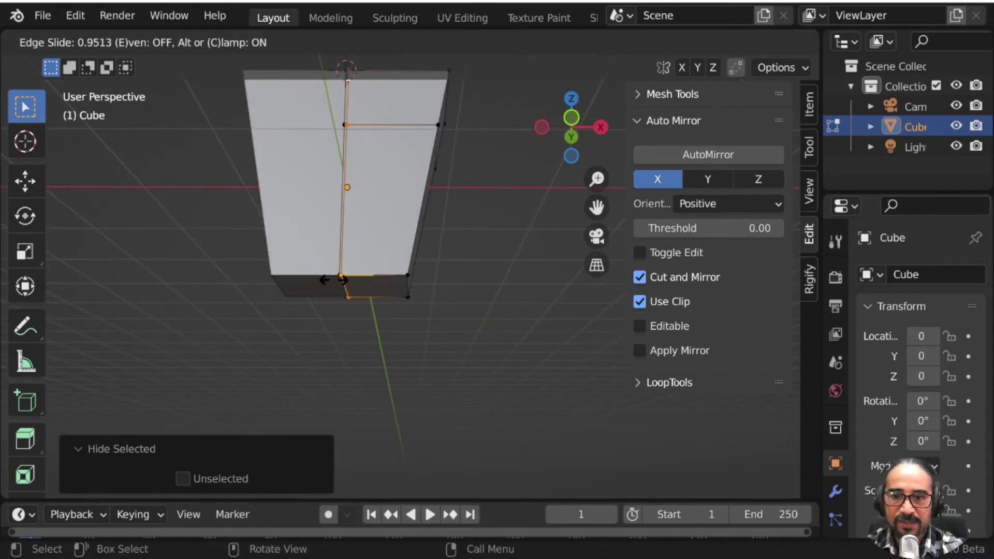
click(343, 280)
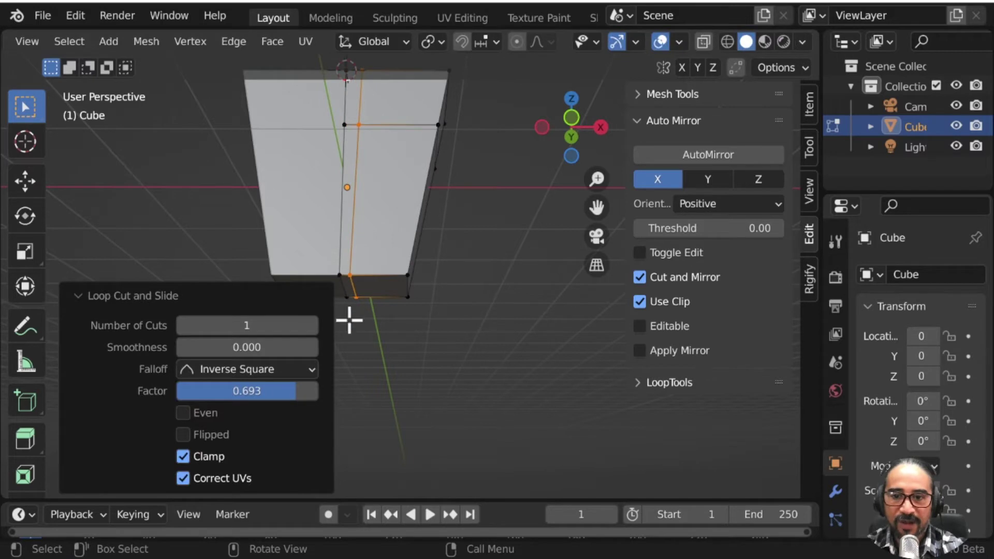
mouse_move(349, 320)
middle_down()
mouse_move(392, 247)
mouse_move(330, 279)
middle_up()
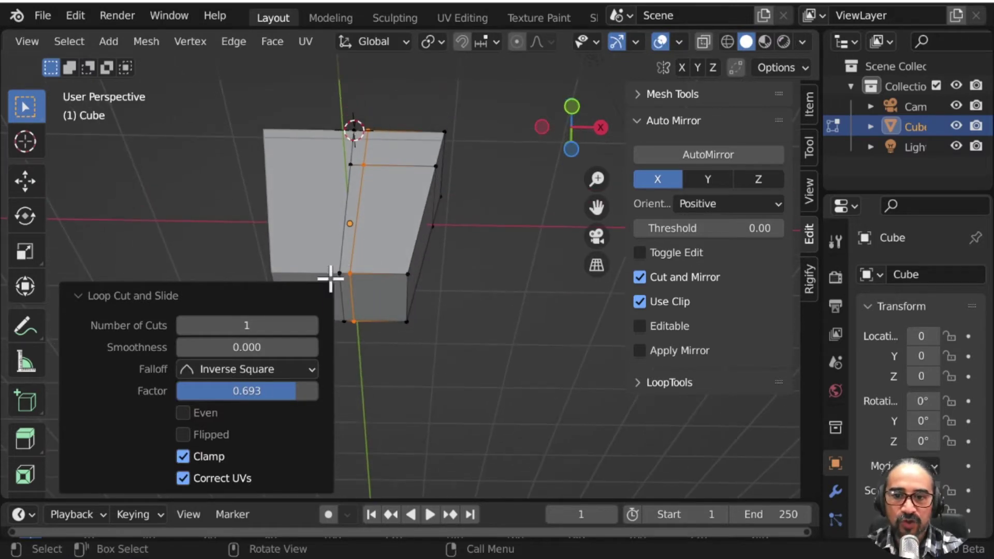
click(77, 296)
middle_drag(370, 321, 375, 258)
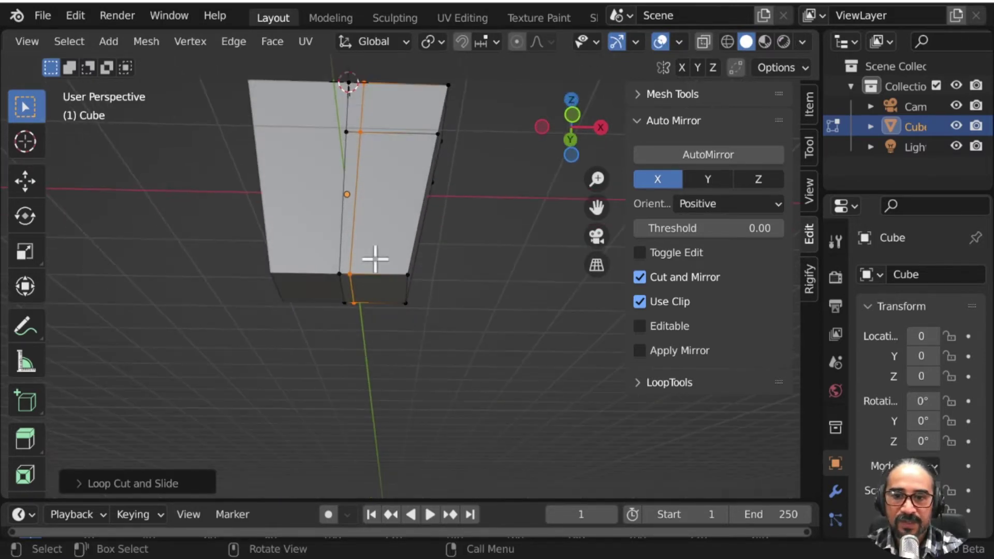
middle_drag(386, 147, 432, 166)
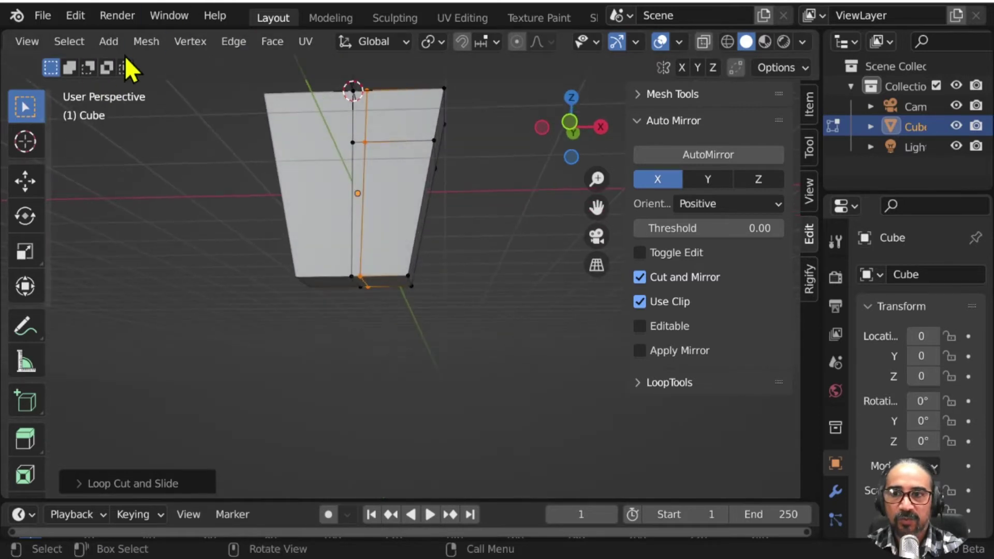
scroll(228, 41, left, 3)
scroll(300, 38, left, 2)
Step: In Face mode, extrude the torso's bottom face down into a leg and adjust its position
click(201, 43)
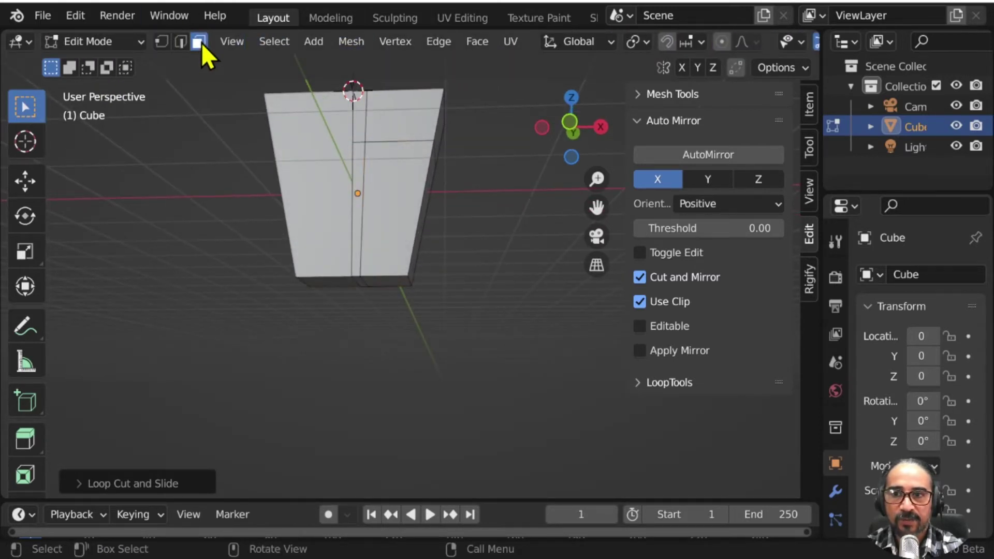
middle_drag(386, 311, 377, 232)
click(381, 299)
key(KP_1)
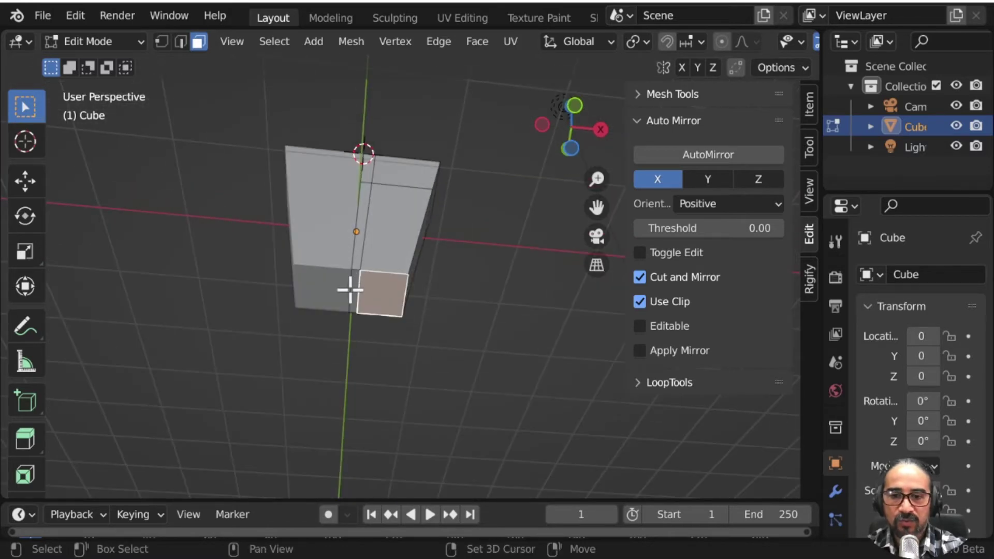
key(KP_1)
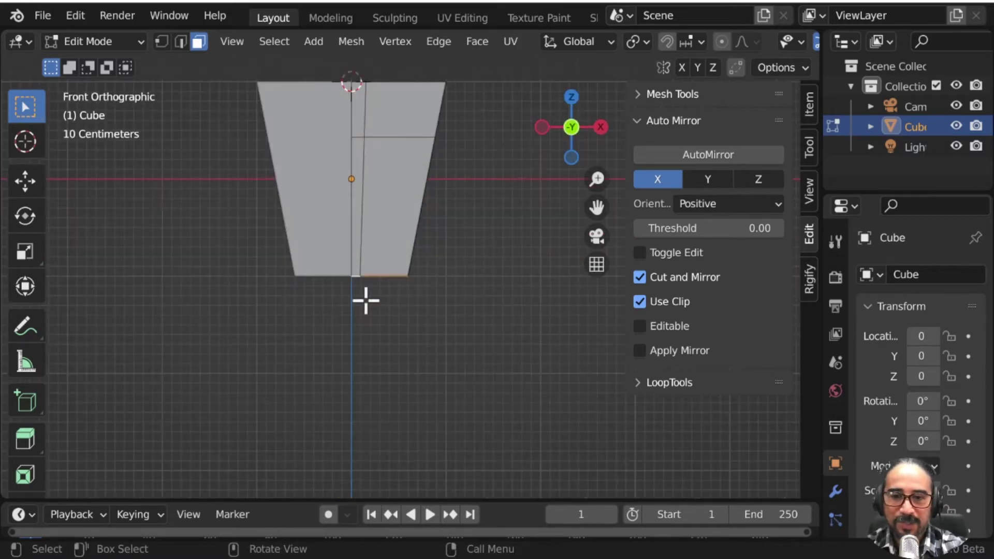
scroll(404, 316, up, 2)
key(e)
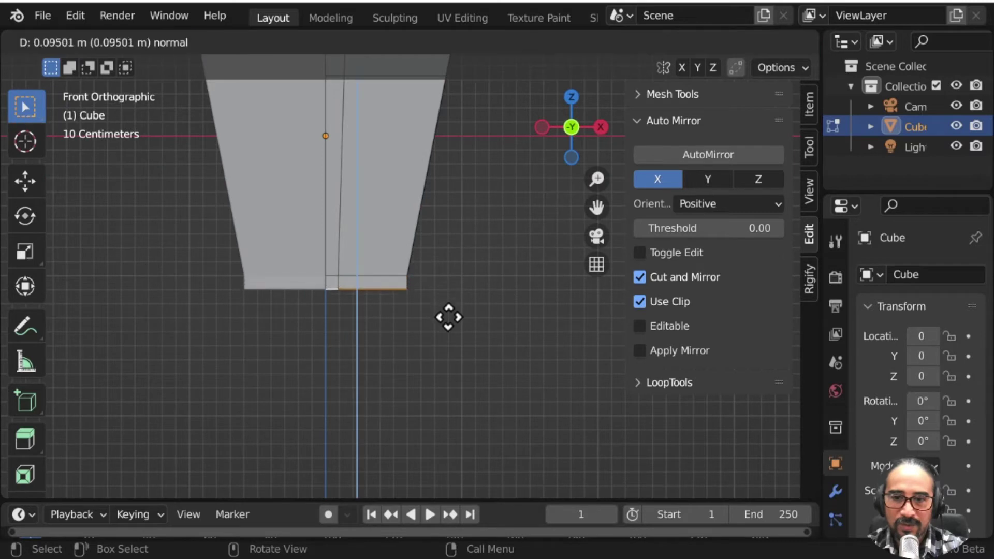
click(447, 371)
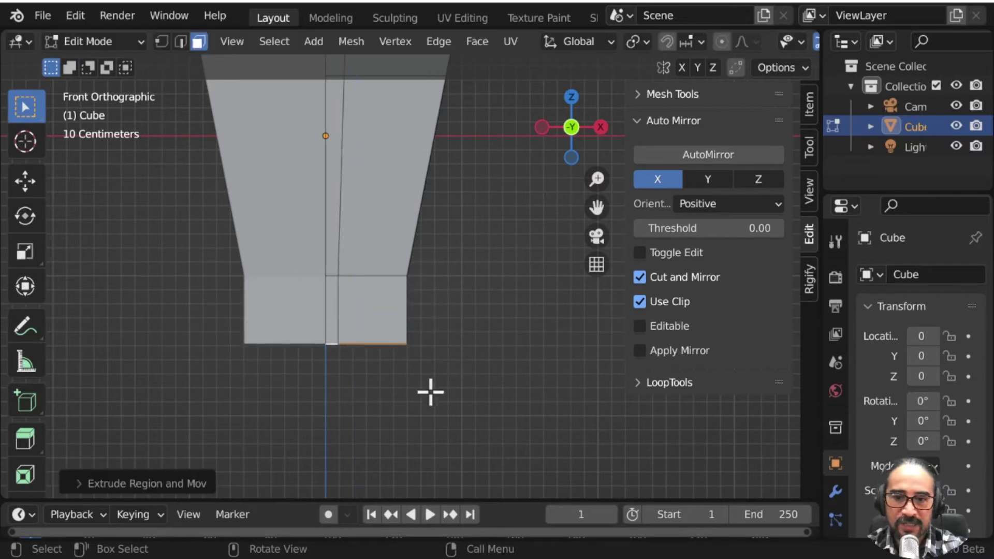
key(g)
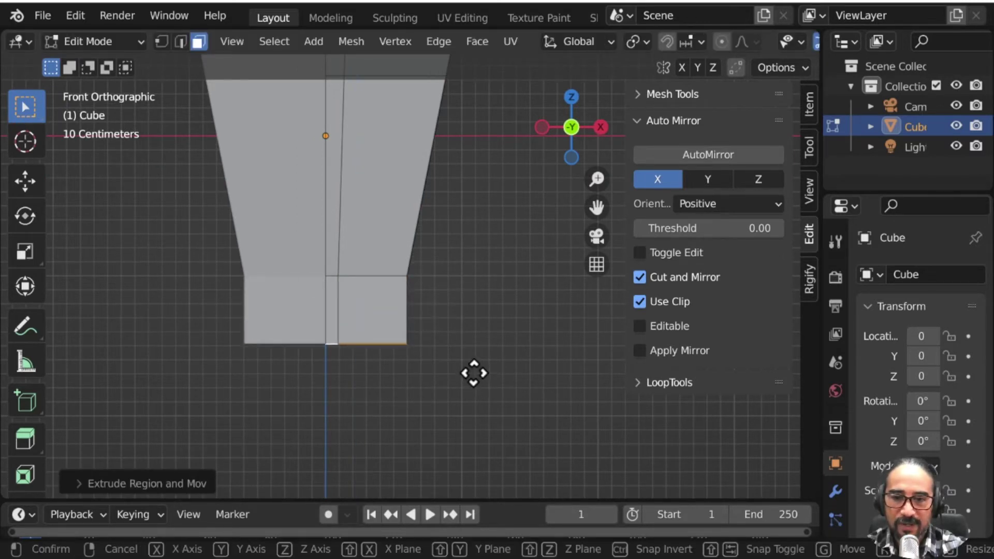
click(470, 375)
Step: Select the leg's bottom face and extrude it about 0.95 m further down
mouse_move(439, 380)
middle_down()
mouse_move(433, 240)
mouse_move(329, 351)
mouse_move(387, 251)
mouse_move(333, 379)
mouse_move(375, 400)
middle_up()
click(358, 342)
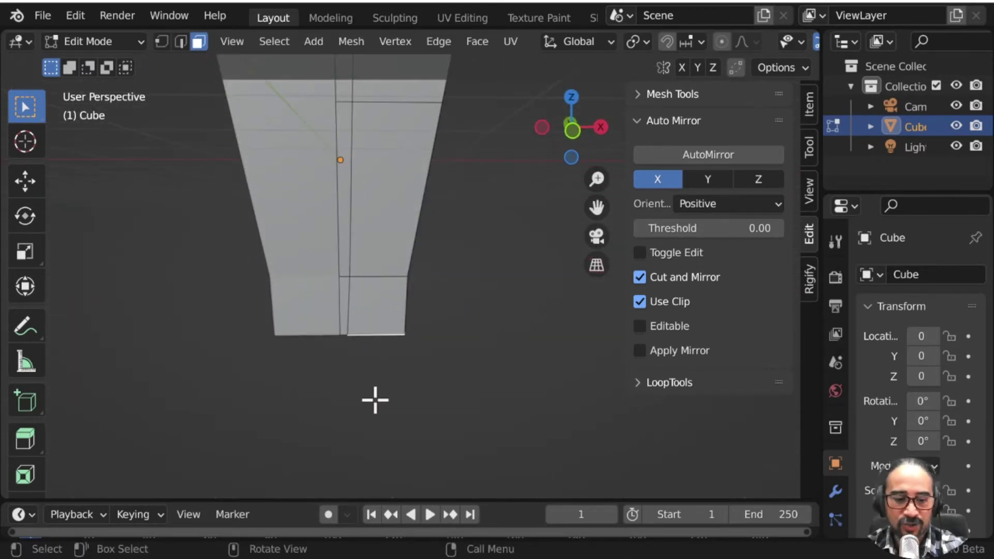
key(KP_1)
scroll(412, 283, down, 4)
key(e)
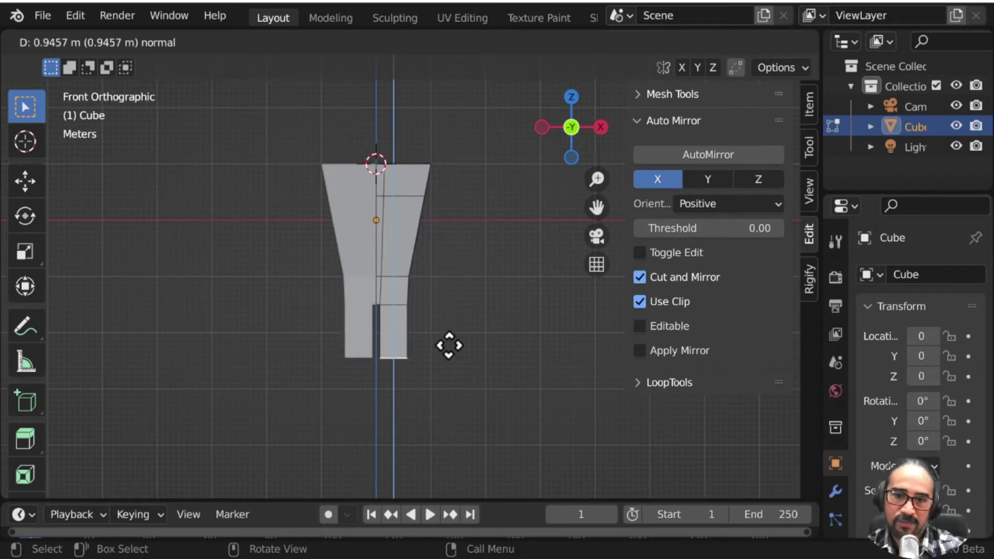
Step: Extrude both legs downward twice to reach full length
scroll(429, 378, up, 4)
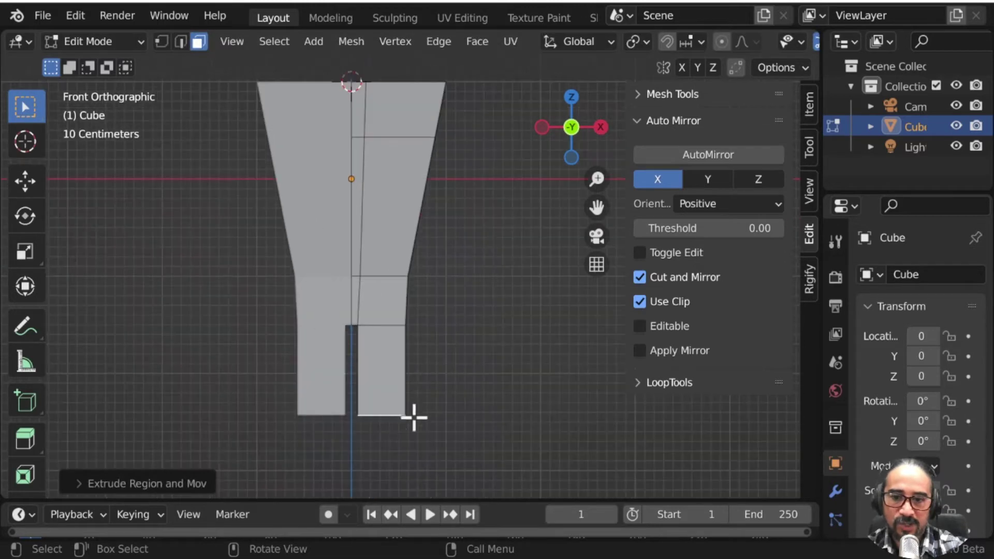
scroll(409, 430, up, 2)
mouse_move(408, 439)
shift+middle_down()
mouse_move(434, 215)
mouse_move(440, 228)
shift+middle_up()
key(e)
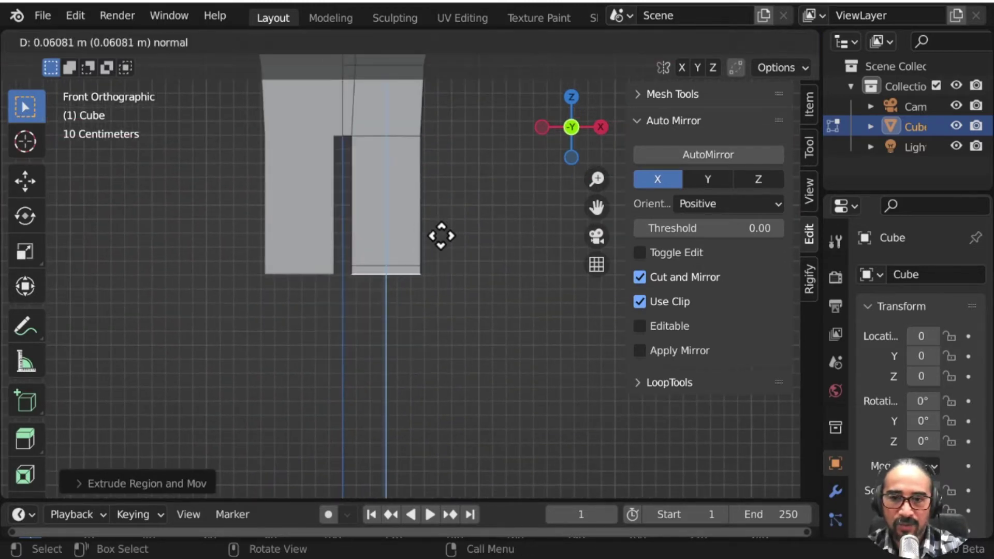
click(438, 251)
key(e)
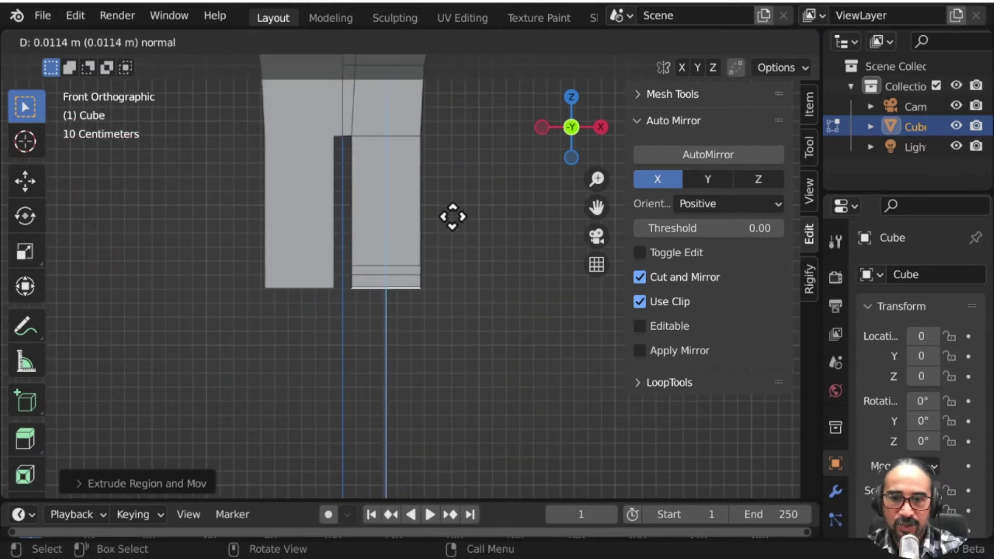
click(452, 288)
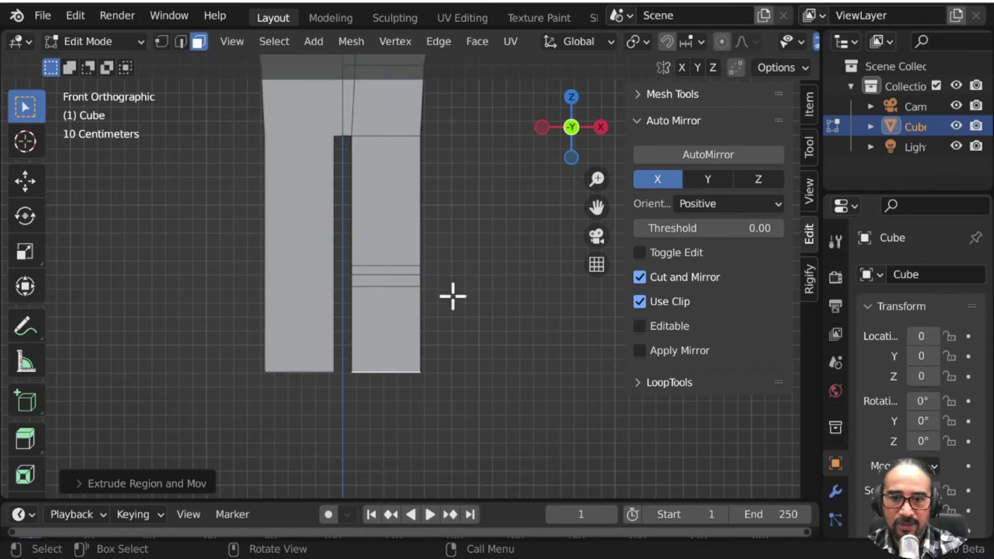
Step: Extrude the leg's bottom face, scale it smaller, and extrude a short narrower segment
scroll(479, 339, down, 1)
mouse_move(480, 339)
middle_down()
mouse_move(304, 304)
mouse_move(440, 330)
mouse_move(455, 343)
mouse_move(445, 282)
middle_up()
scroll(454, 362, down, 1)
scroll(486, 313, down, 3)
scroll(410, 342, up, 4)
scroll(410, 342, up, 3)
key(e)
click(448, 288)
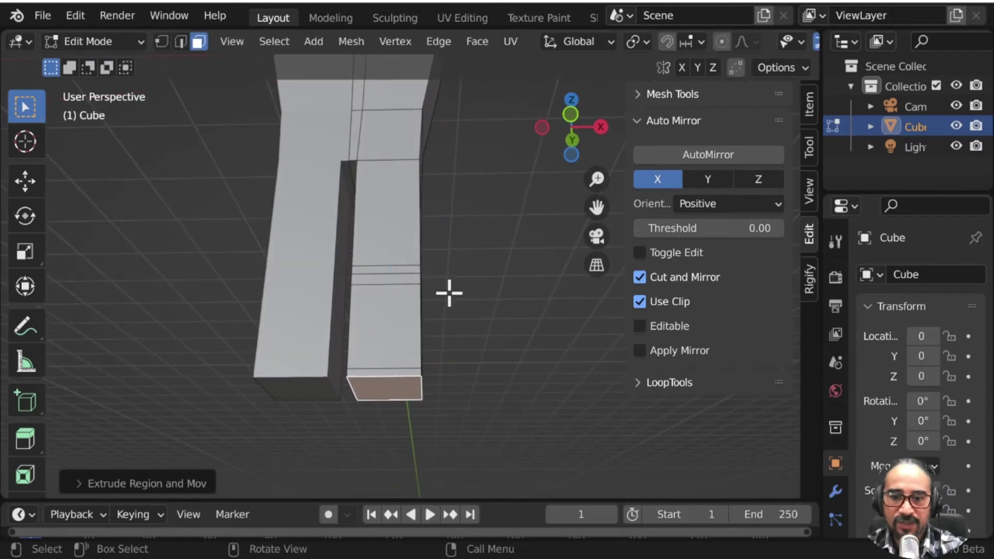
key(s)
click(497, 358)
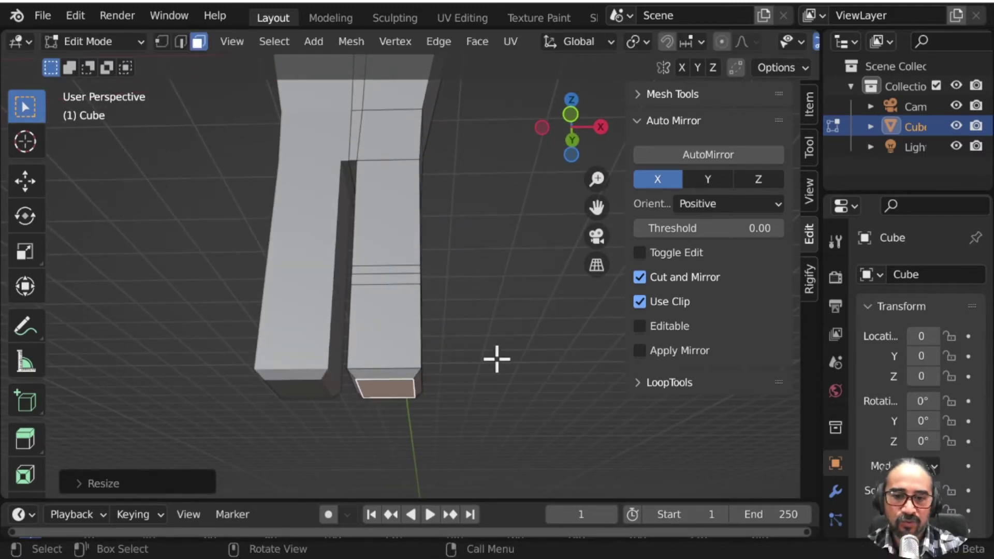
key(e)
click(473, 321)
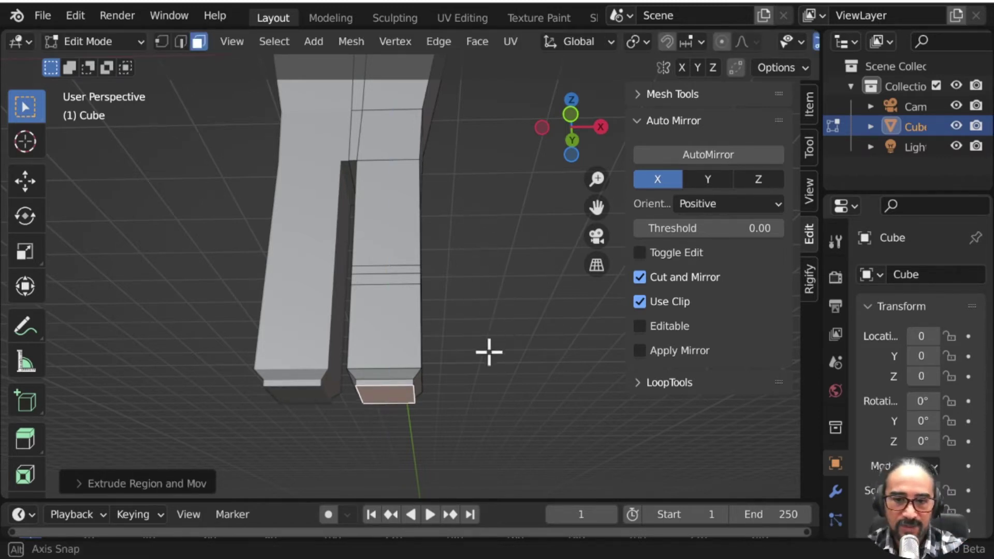
Step: Extrude the leg bottom further, then extrude its front face forward into a foot
middle_drag(488, 252, 414, 320)
key(e)
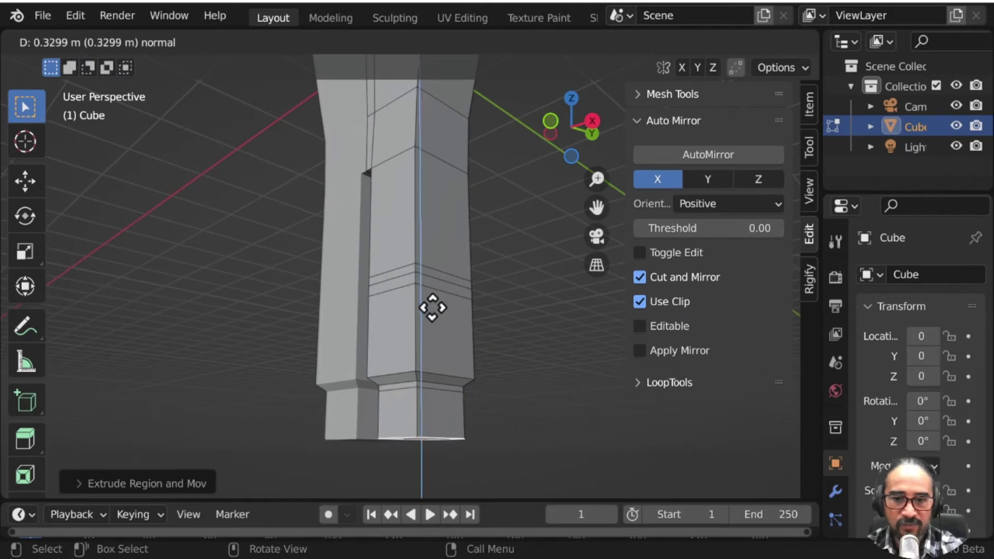
click(431, 304)
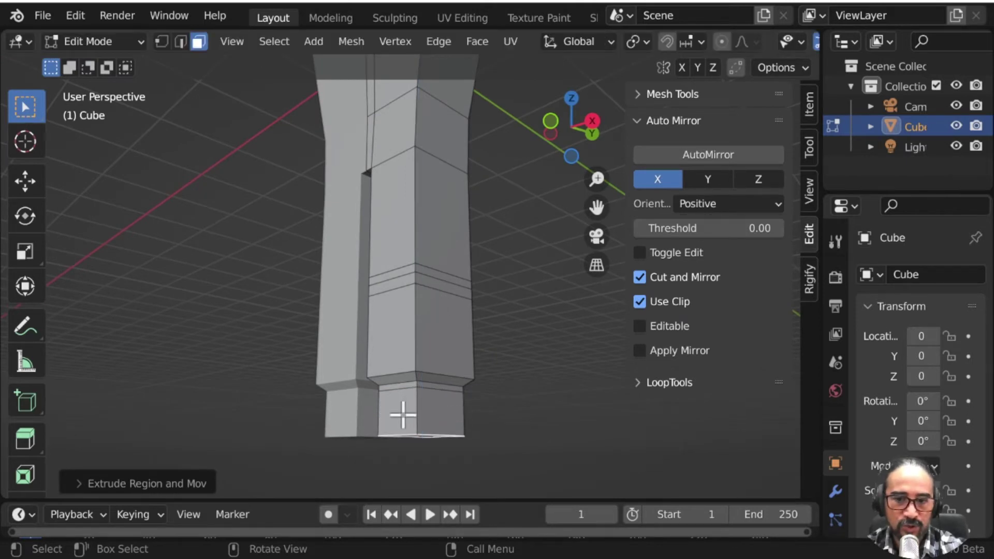
click(402, 414)
mouse_move(402, 414)
middle_down()
mouse_move(450, 366)
mouse_move(502, 399)
mouse_move(426, 364)
mouse_move(384, 377)
mouse_move(300, 366)
mouse_move(355, 355)
mouse_move(362, 341)
middle_up()
key(e)
click(454, 405)
Step: In Edge mode, move a foot edge vertically along Z
click(181, 43)
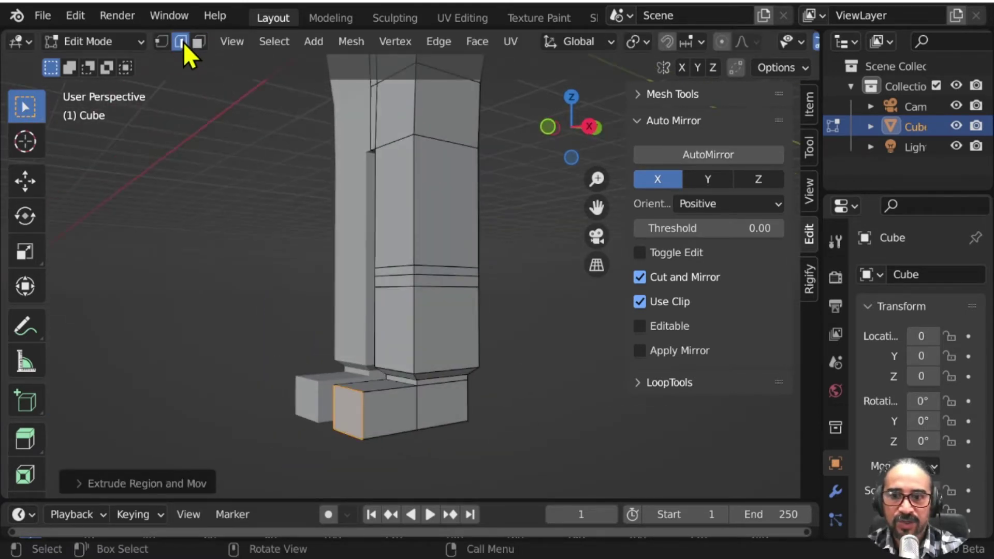
click(394, 331)
key(g)
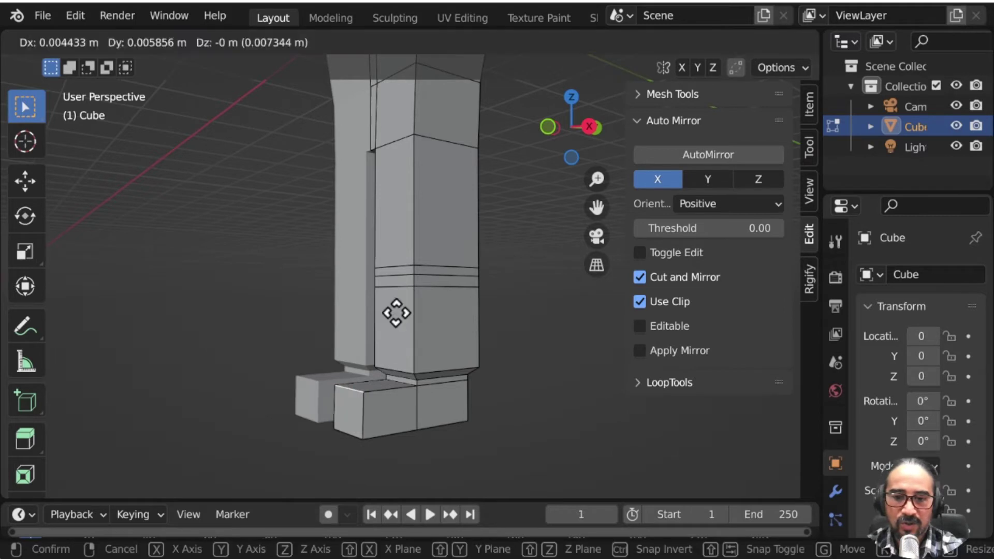
key(z)
click(395, 318)
mouse_move(395, 319)
middle_down()
mouse_move(444, 409)
mouse_move(362, 371)
middle_up()
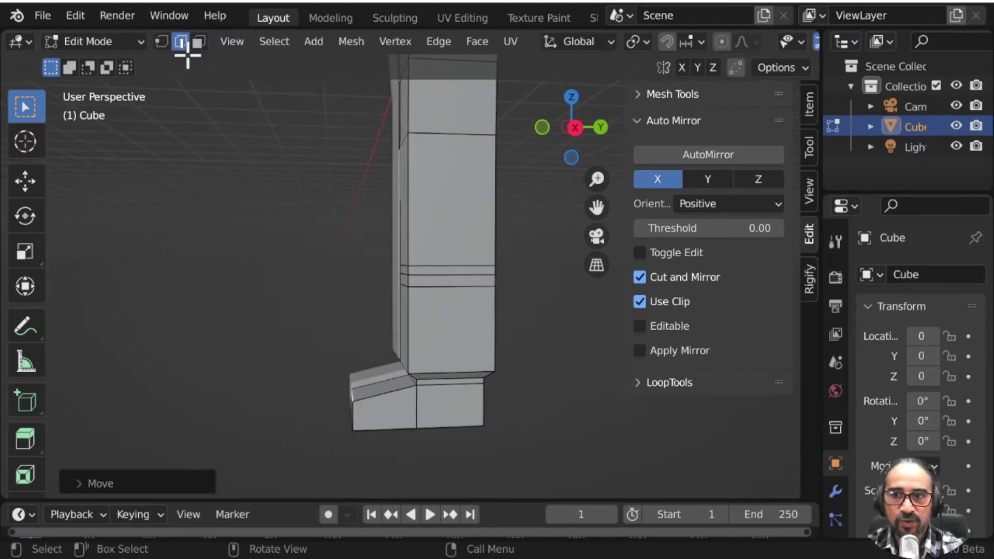
Step: Back in Face mode, select the face at the torso's top corner for the shoulder
click(198, 41)
mouse_move(266, 184)
middle_down()
mouse_move(384, 370)
mouse_move(396, 272)
mouse_move(459, 211)
mouse_move(450, 262)
mouse_move(441, 262)
middle_up()
scroll(460, 359, up, 5)
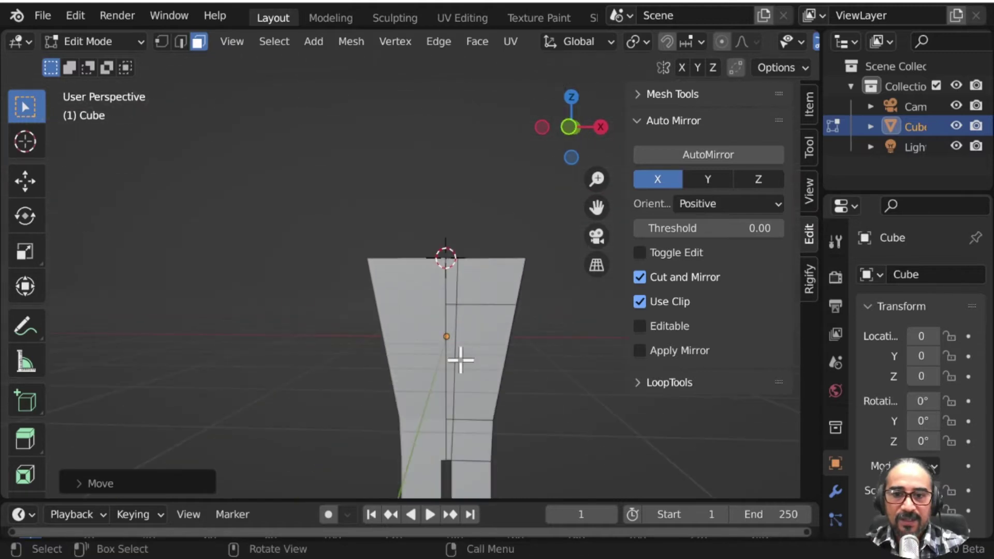
middle_drag(460, 360, 339, 347)
click(510, 272)
mouse_move(511, 271)
middle_down()
mouse_move(391, 384)
mouse_move(329, 396)
mouse_move(422, 324)
mouse_move(464, 314)
middle_up()
Step: Extrude the shoulder face and tilt the sleeve stub downward in front view
key(e)
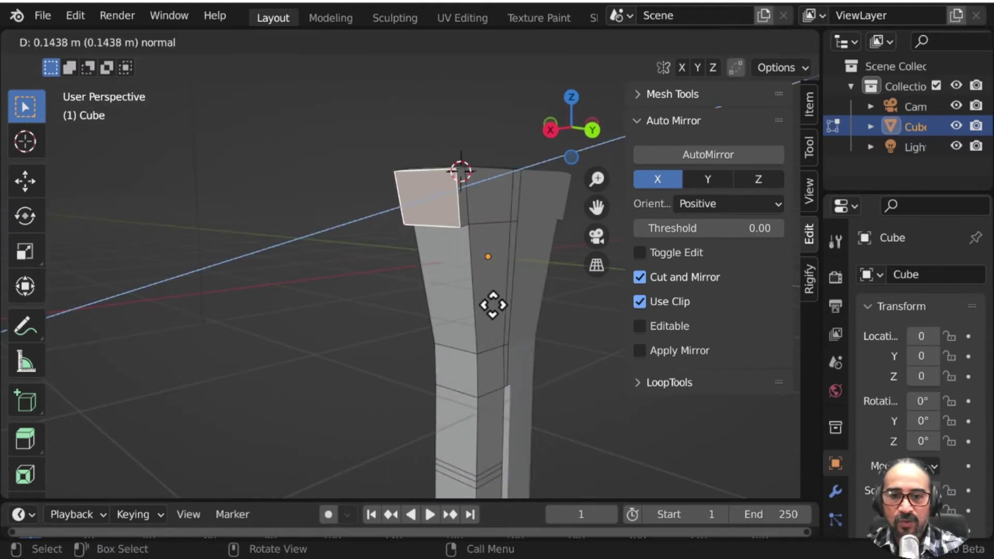
click(486, 304)
key(KP_1)
scroll(484, 306, up, 4)
scroll(484, 306, up, 2)
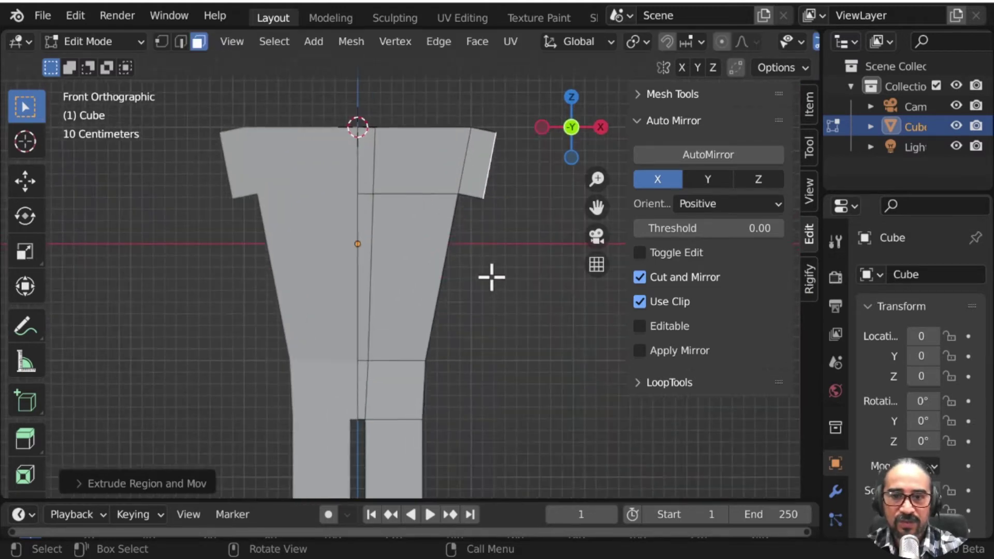
shift+middle_drag(488, 275, 440, 270)
key(r)
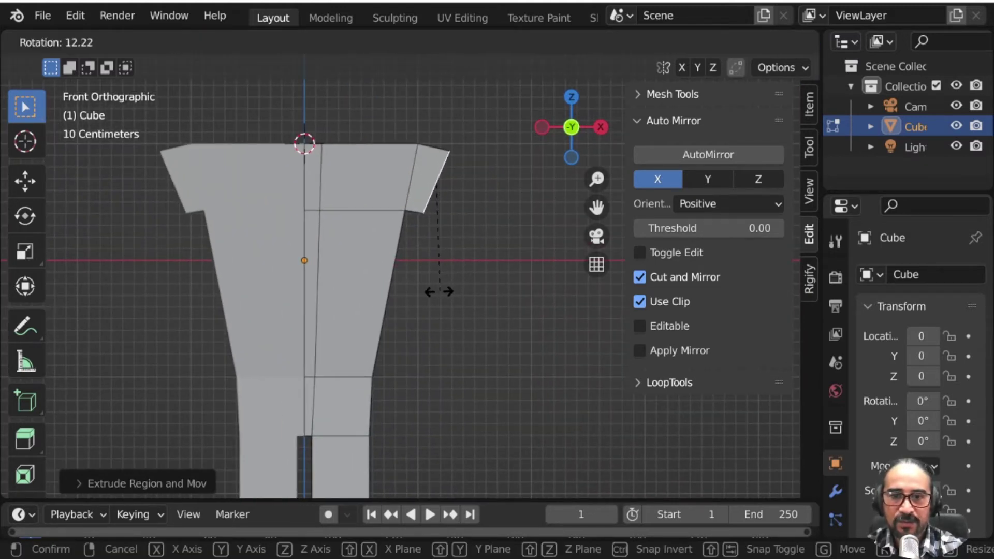
click(451, 278)
Step: Extrude a second sleeve segment and rotate it to continue the downward slope
key(e)
click(494, 271)
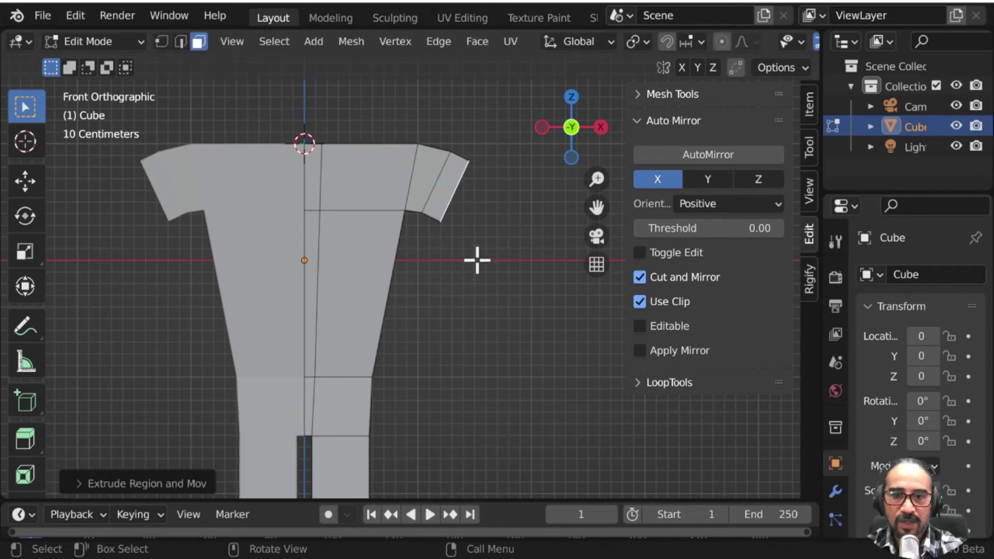
key(r)
click(492, 284)
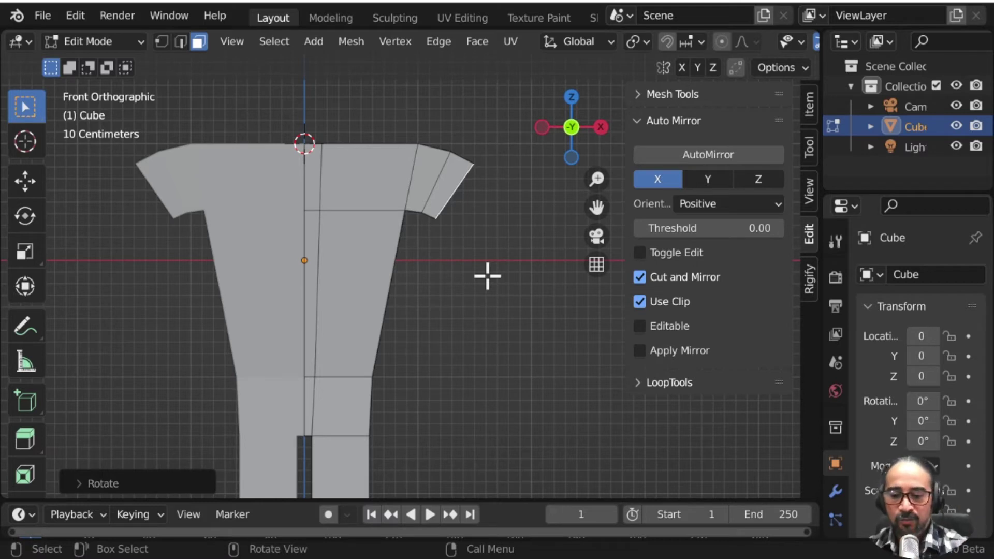
scroll(487, 276, down, 2)
shift+middle_drag(486, 275, 404, 233)
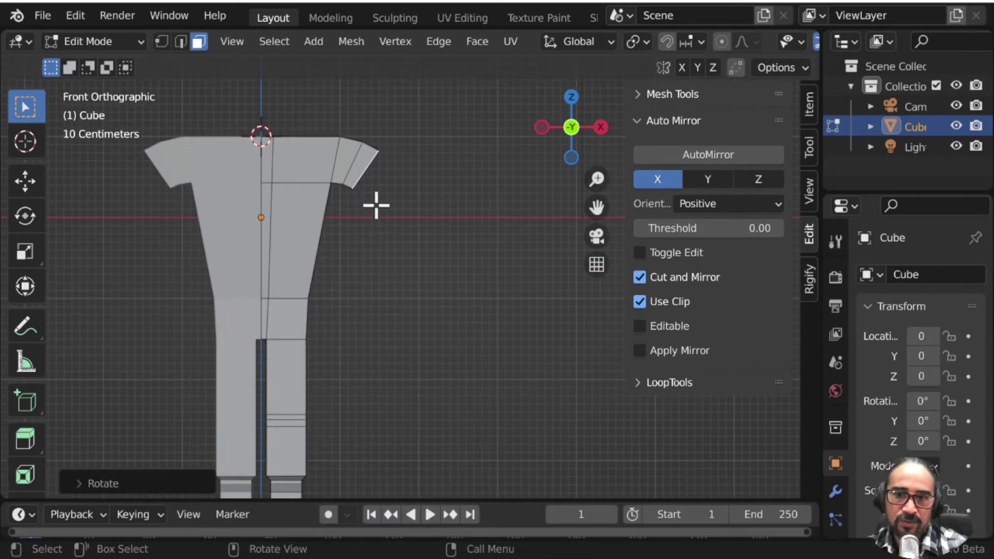
Step: Lengthen the arm with three more extrusions from its end face
key(e)
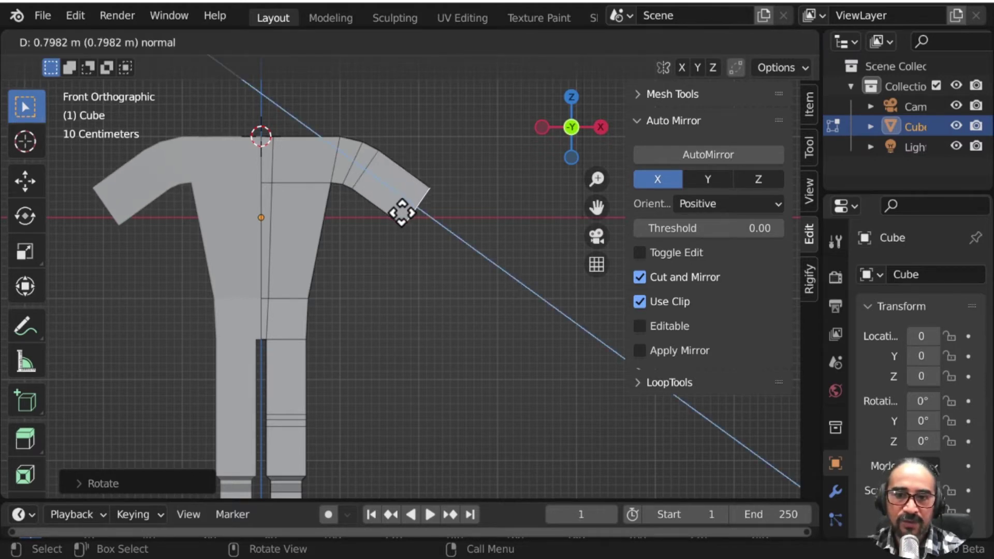
click(404, 216)
key(e)
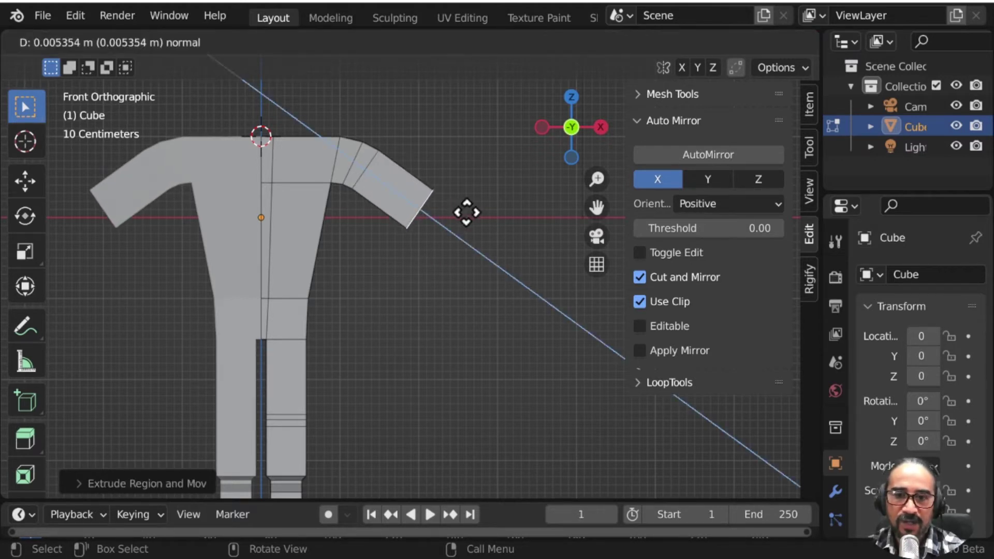
click(468, 212)
key(e)
click(476, 223)
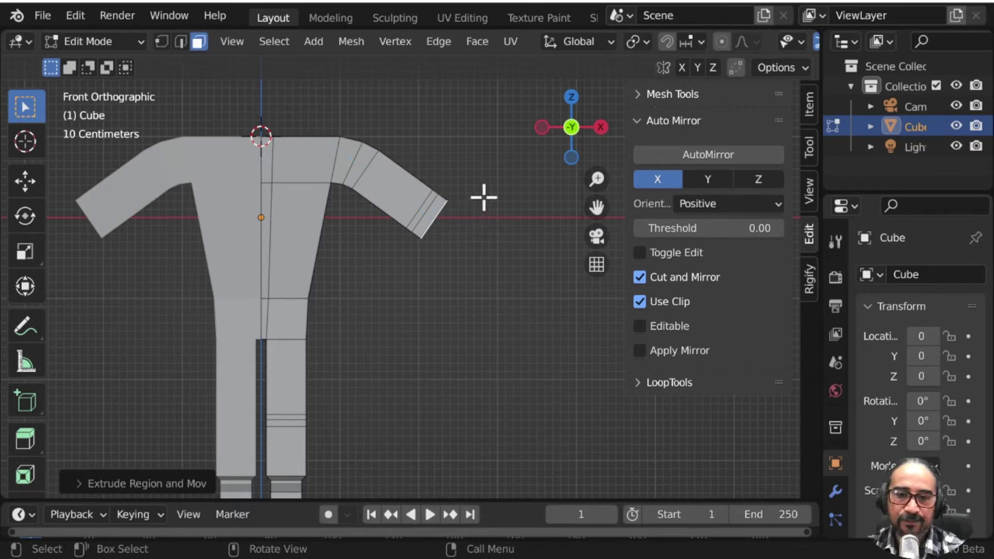
Step: Resize the arm end, extrude the forearm, and widen the wrist face
key(s)
click(494, 218)
key(s)
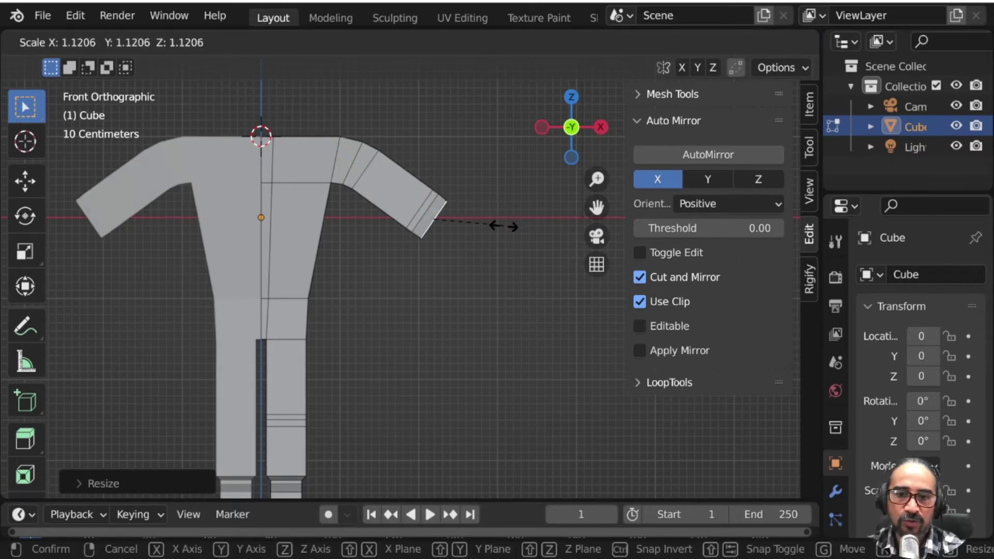
click(495, 226)
key(e)
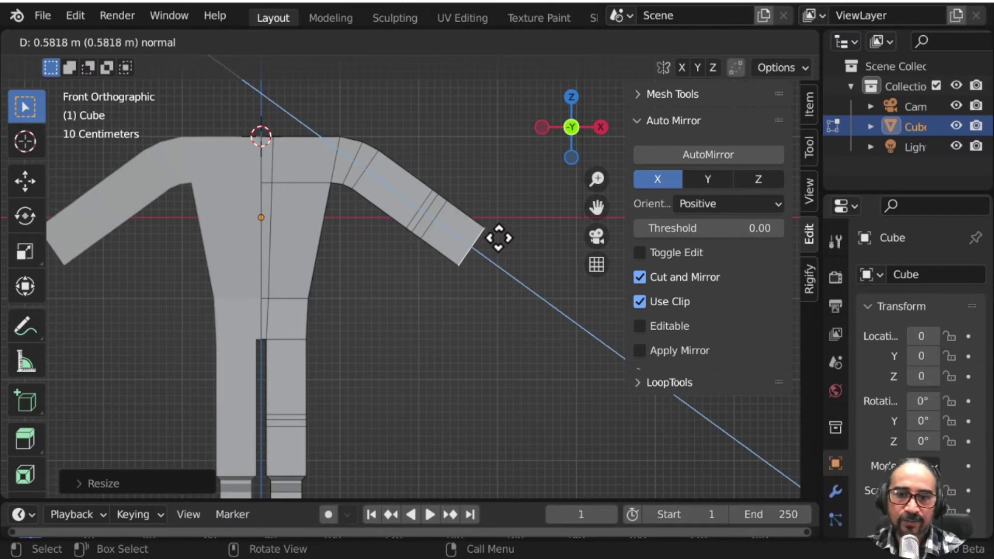
click(501, 239)
key(s)
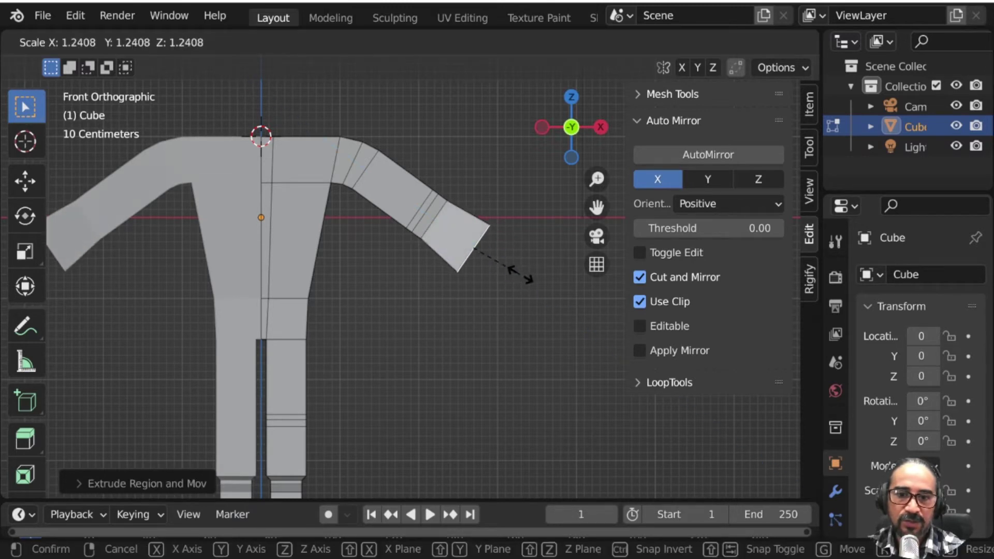
click(514, 274)
mouse_move(512, 277)
middle_down()
mouse_move(377, 328)
mouse_move(311, 300)
mouse_move(293, 252)
mouse_move(218, 262)
mouse_move(352, 322)
middle_up()
Step: Grow the selection and flatten the arm end along Y with proportional editing on
scroll(533, 238, up, 3)
scroll(534, 238, down, 3)
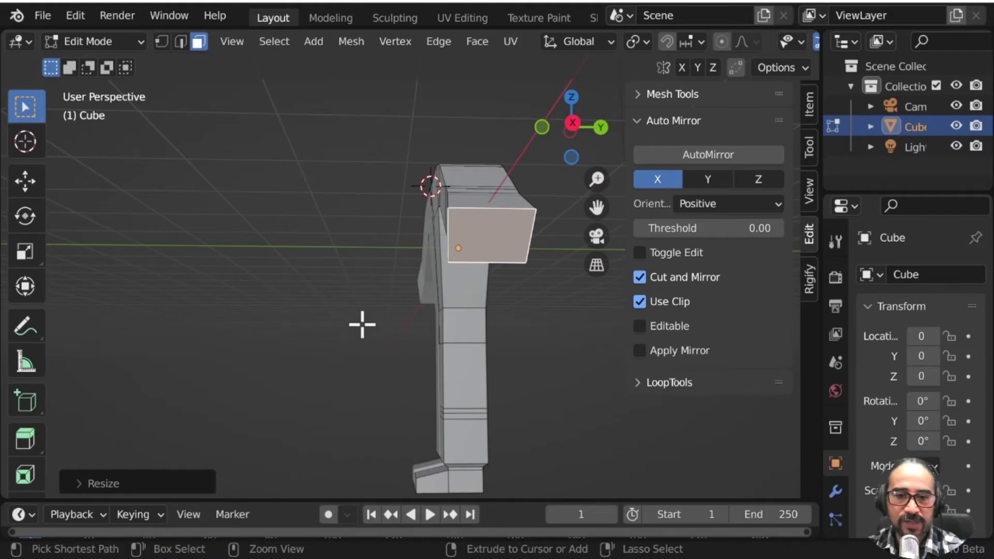
key(ctrl+KP_Add)
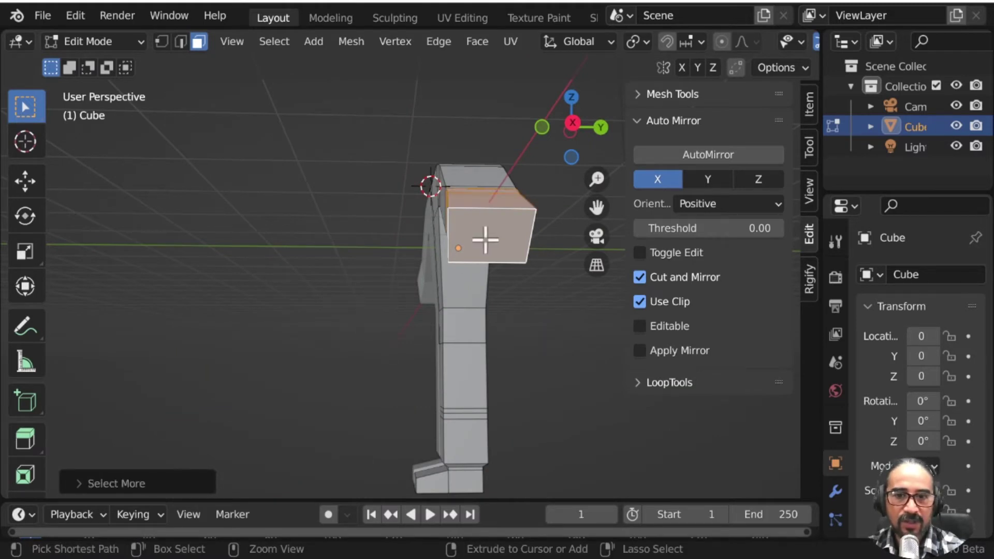
mouse_move(446, 237)
middle_down()
mouse_move(468, 292)
mouse_move(355, 326)
mouse_move(365, 273)
mouse_move(339, 221)
mouse_move(333, 332)
middle_up()
key(o)
key(s)
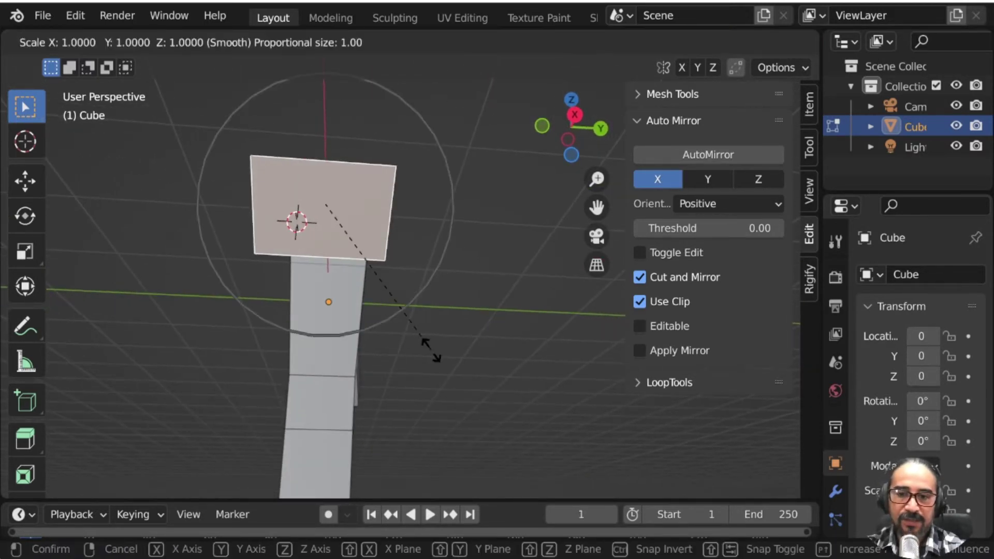
key(y)
scroll(406, 340, down, 2)
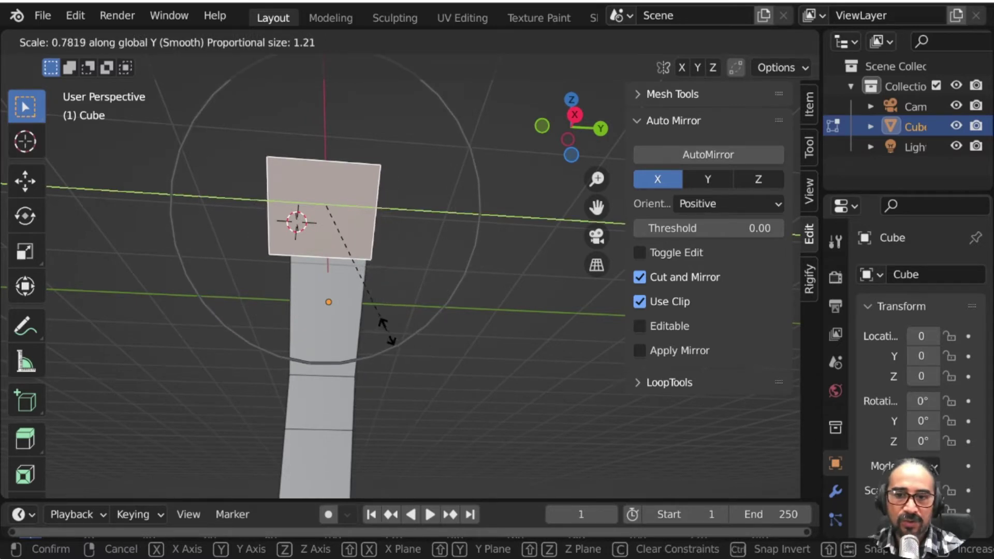
scroll(383, 330, down, 1)
click(371, 321)
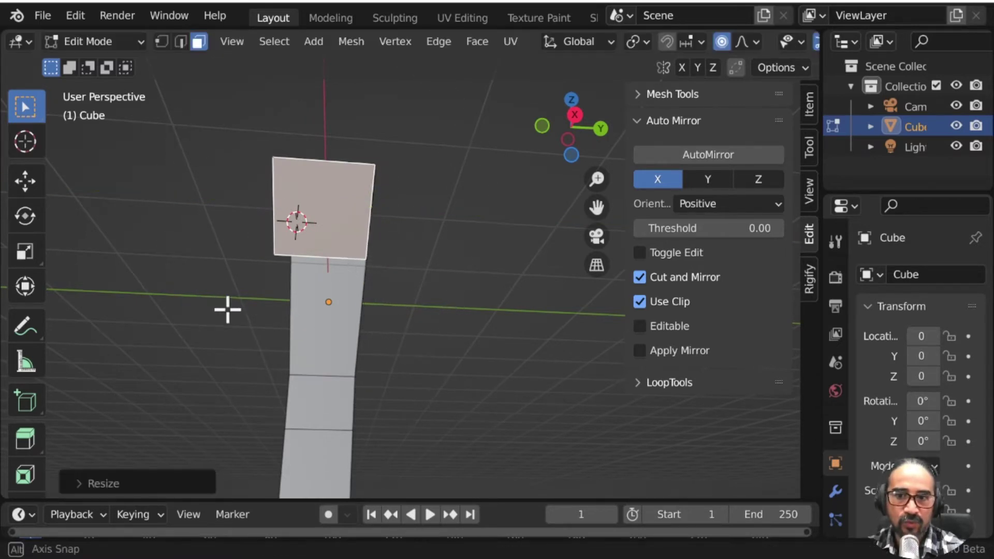
Step: Try rotating the arm end face, then undo that rotation
mouse_move(226, 309)
middle_down()
mouse_move(366, 368)
mouse_move(397, 326)
mouse_move(290, 270)
mouse_move(262, 228)
middle_up()
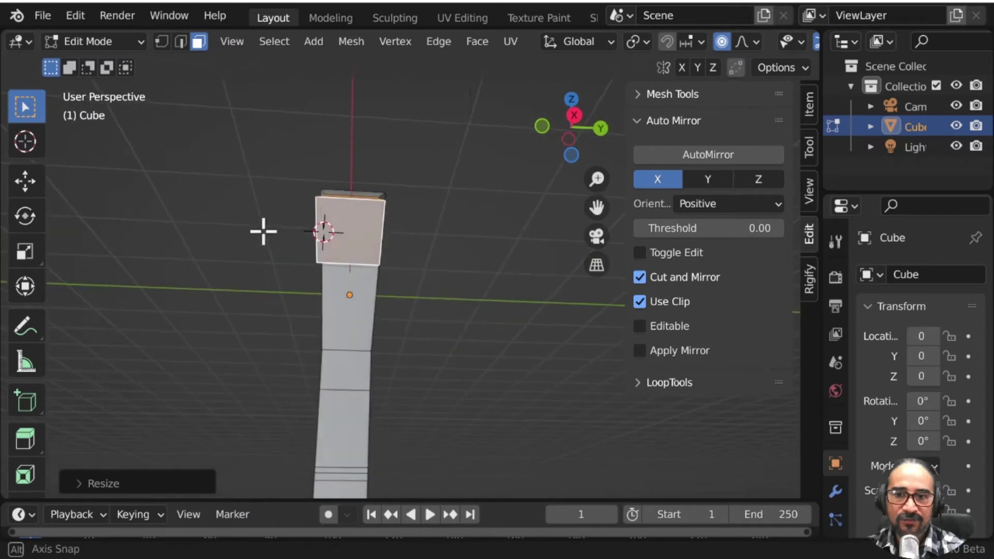
key(r)
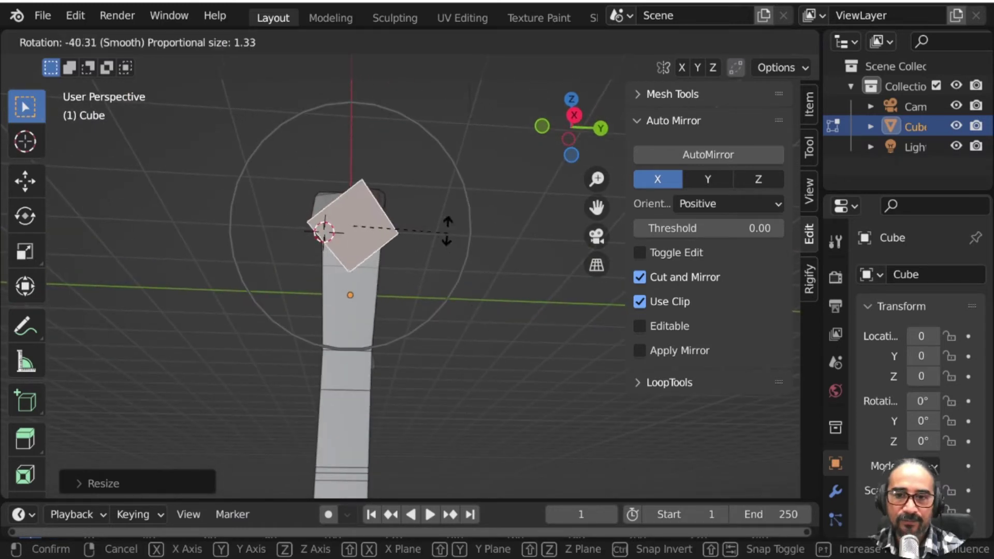
click(232, 349)
mouse_move(233, 349)
middle_down()
mouse_move(368, 361)
mouse_move(435, 399)
middle_up()
scroll(438, 375, down, 5)
scroll(439, 373, up, 5)
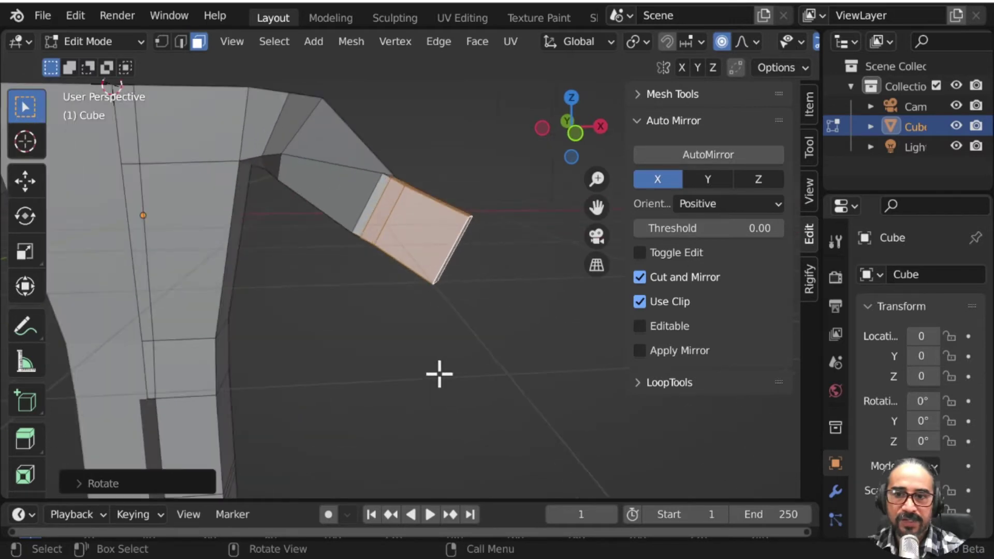
scroll(439, 374, down, 5)
middle_drag(355, 337, 308, 395)
key(ctrl+e)
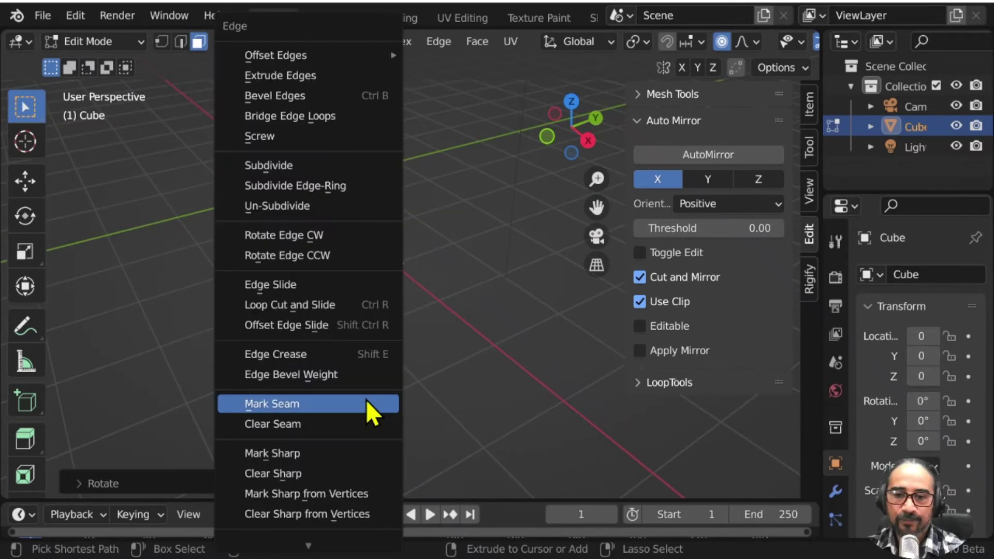
click(367, 404)
key(ctrl+z)
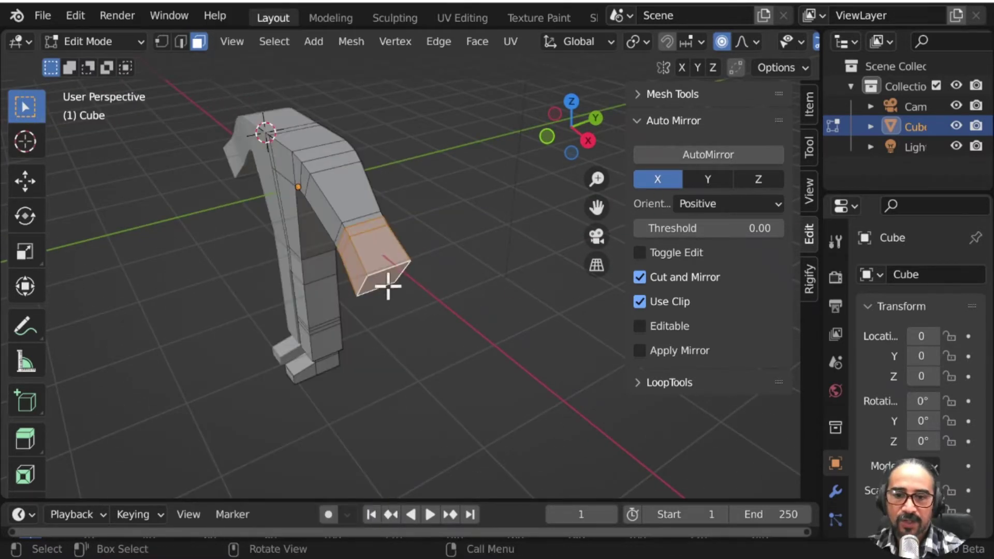
Step: Twist the arm's end face around the arm's length with smooth falloff
middle_drag(432, 373, 379, 249)
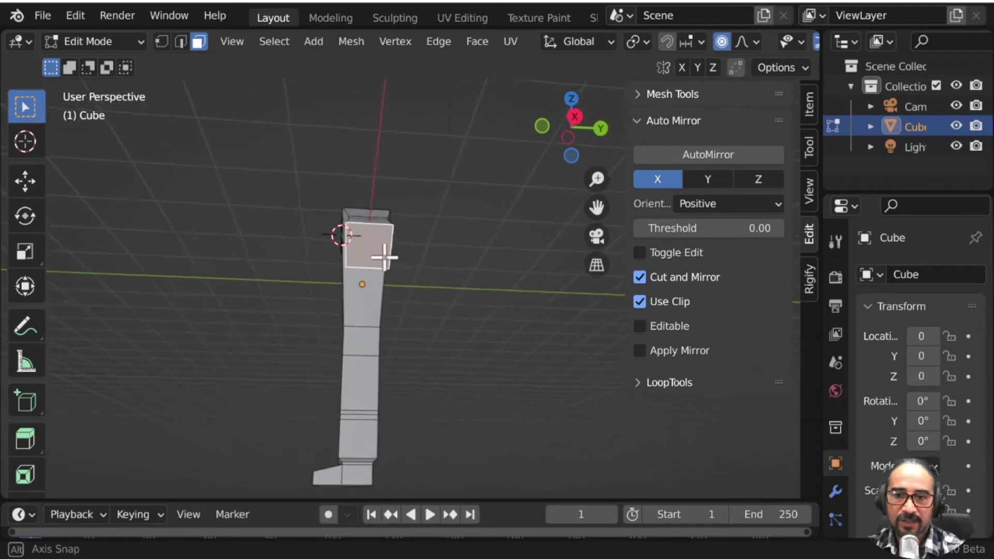
scroll(433, 311, up, 2)
key(r)
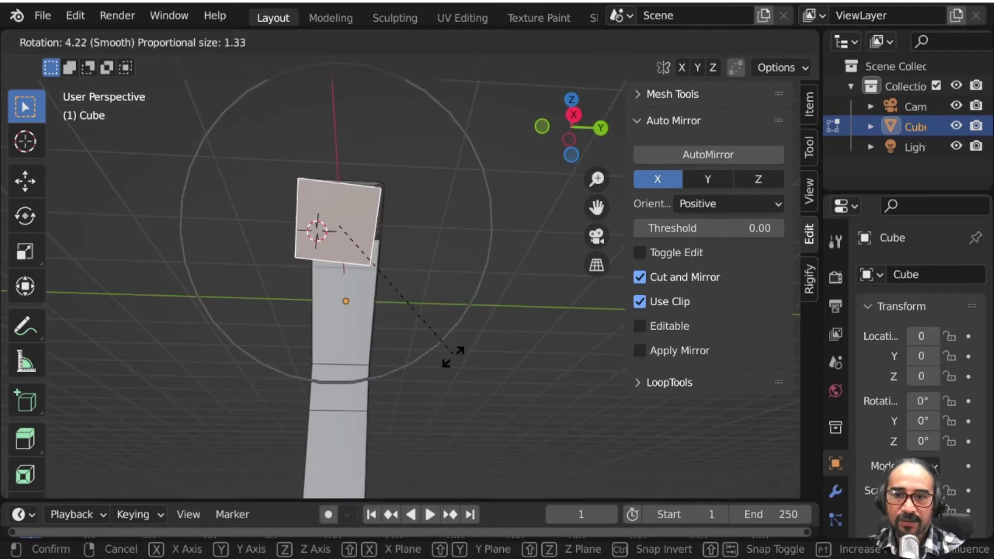
click(329, 401)
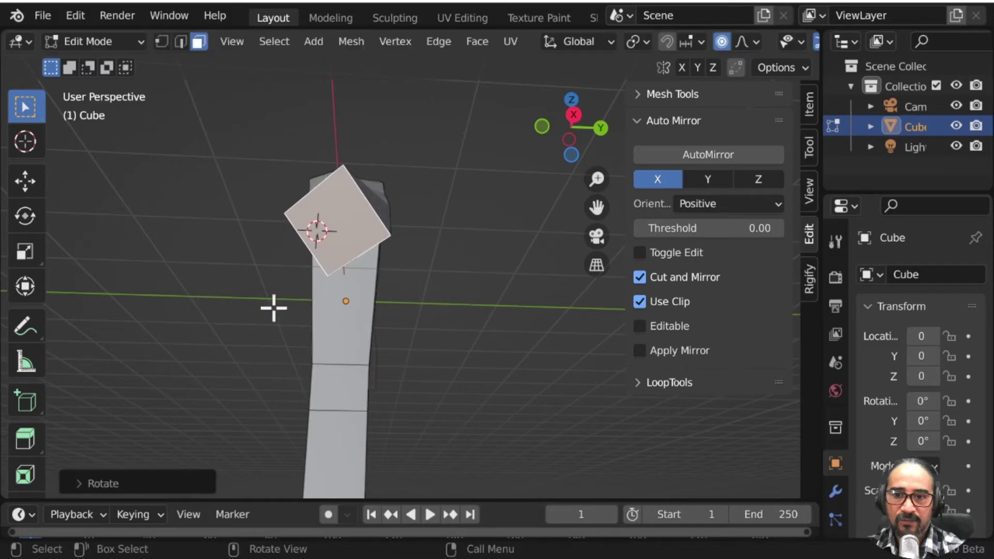
mouse_move(272, 305)
middle_down()
mouse_move(499, 313)
mouse_move(455, 290)
mouse_move(348, 295)
mouse_move(377, 282)
mouse_move(348, 233)
mouse_move(432, 271)
middle_up()
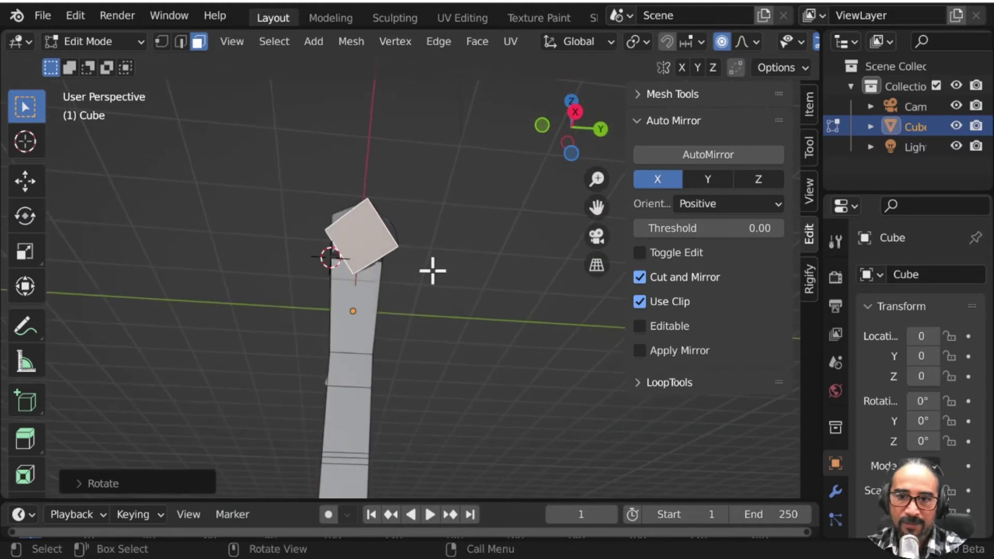
Step: Tilt the arm end further, then extrude and narrow a short wrist segment
key(r)
click(428, 284)
middle_drag(339, 313, 481, 367)
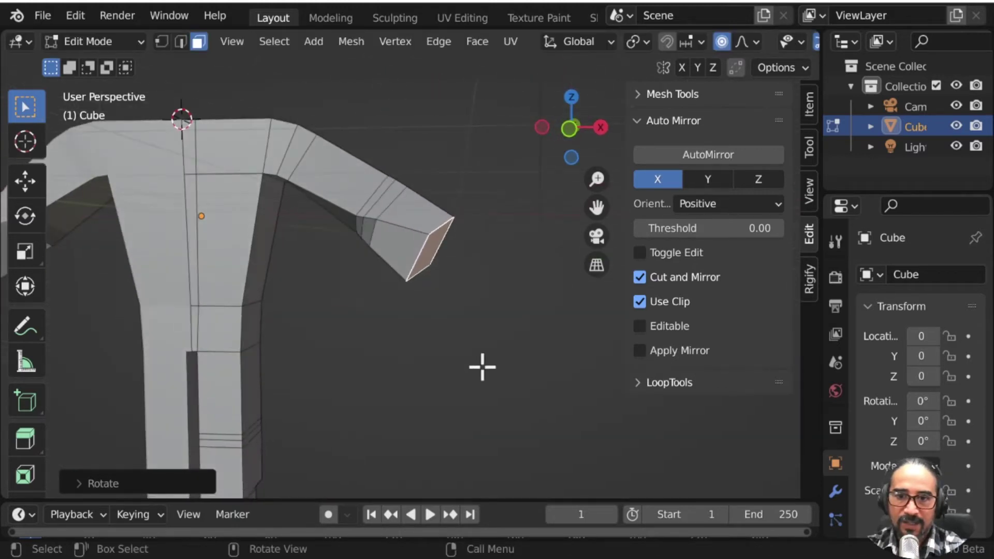
key(e)
click(490, 284)
key(s)
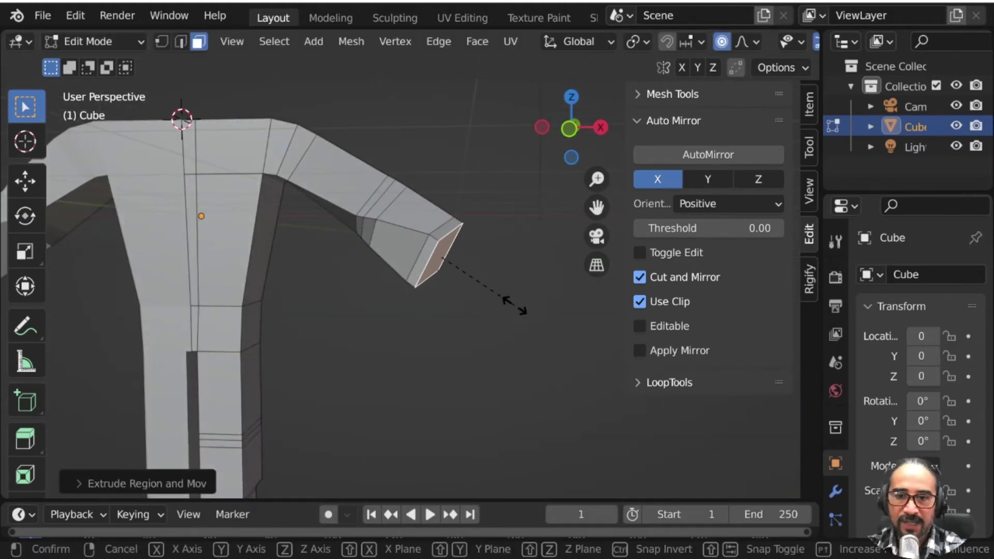
scroll(486, 295, up, 4)
scroll(479, 289, up, 3)
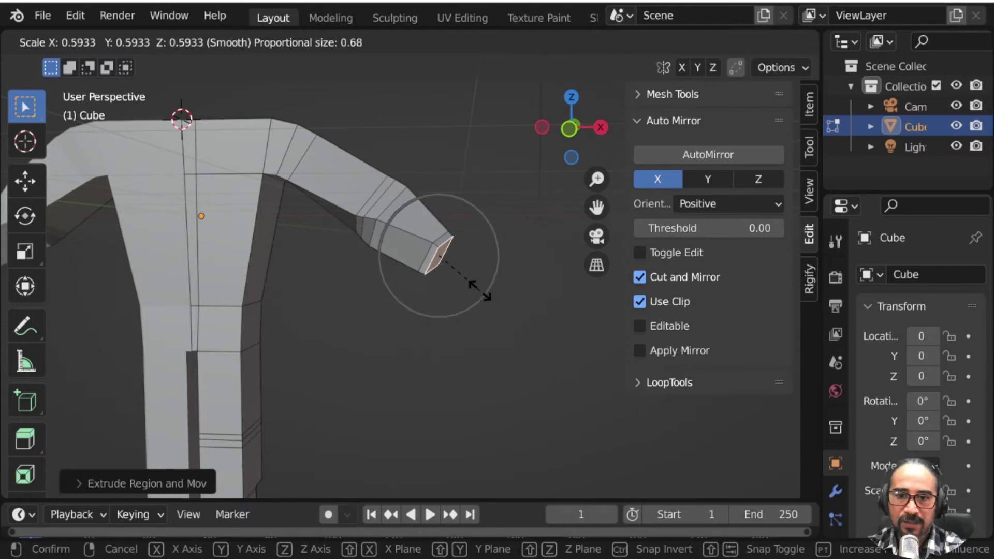
scroll(471, 284, up, 10)
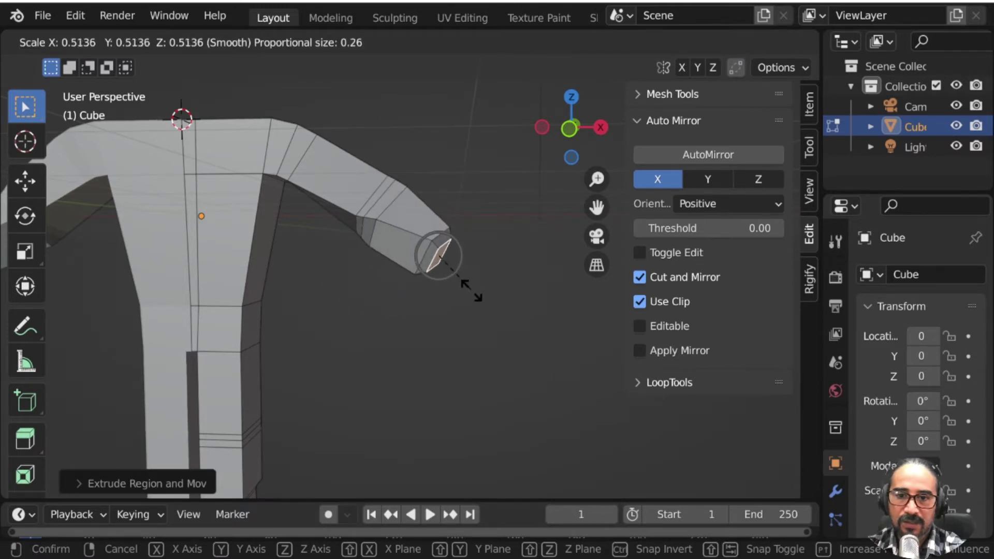
click(472, 291)
Step: Tilt the wrist face, extrude a short hand segment, and rotate it
mouse_move(415, 304)
middle_down()
mouse_move(388, 304)
mouse_move(312, 256)
middle_up()
scroll(388, 304, up, 4)
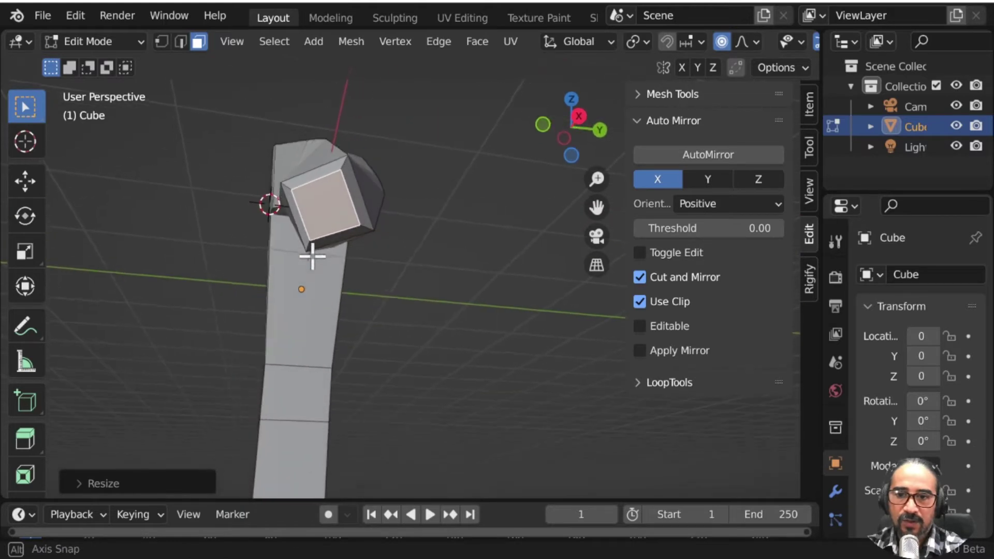
key(r)
click(397, 310)
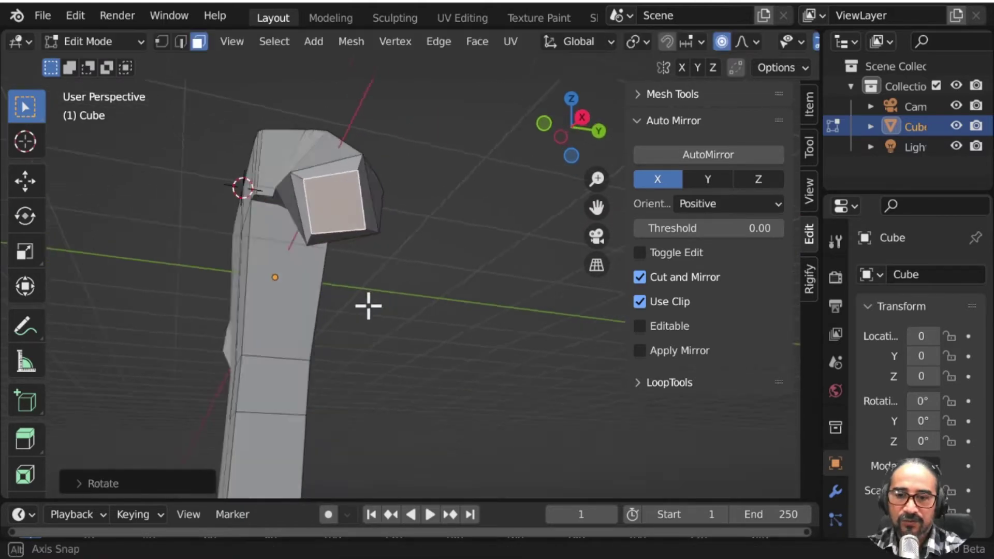
mouse_move(366, 304)
middle_down()
mouse_move(459, 326)
mouse_move(321, 287)
mouse_move(350, 322)
mouse_move(428, 355)
mouse_move(422, 279)
mouse_move(477, 326)
mouse_move(349, 283)
mouse_move(333, 266)
middle_up()
key(e)
click(440, 326)
key(r)
click(321, 300)
scroll(337, 403, up, 3)
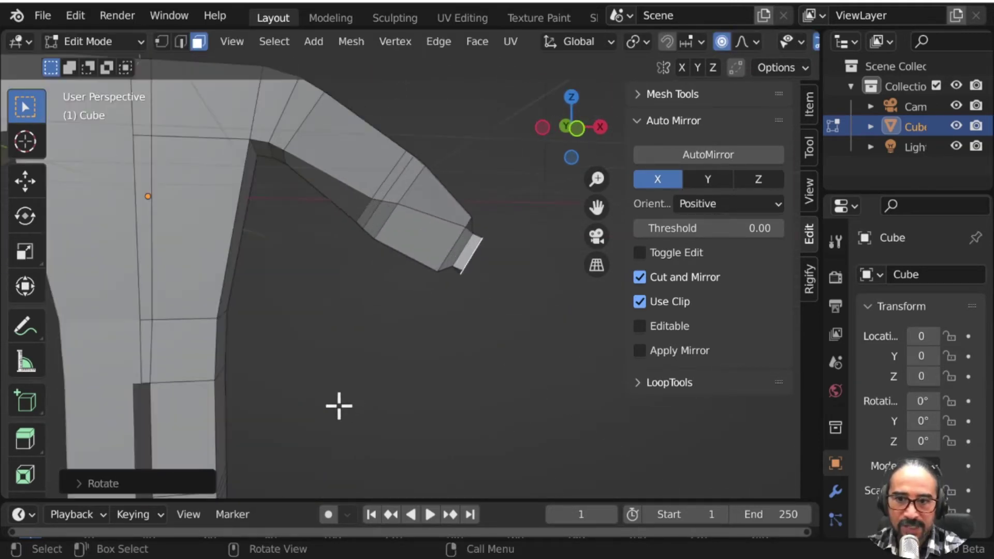
mouse_move(337, 403)
middle_down()
mouse_move(421, 340)
mouse_move(259, 324)
mouse_move(259, 335)
mouse_move(288, 326)
mouse_move(386, 281)
mouse_move(373, 335)
mouse_move(473, 228)
middle_up()
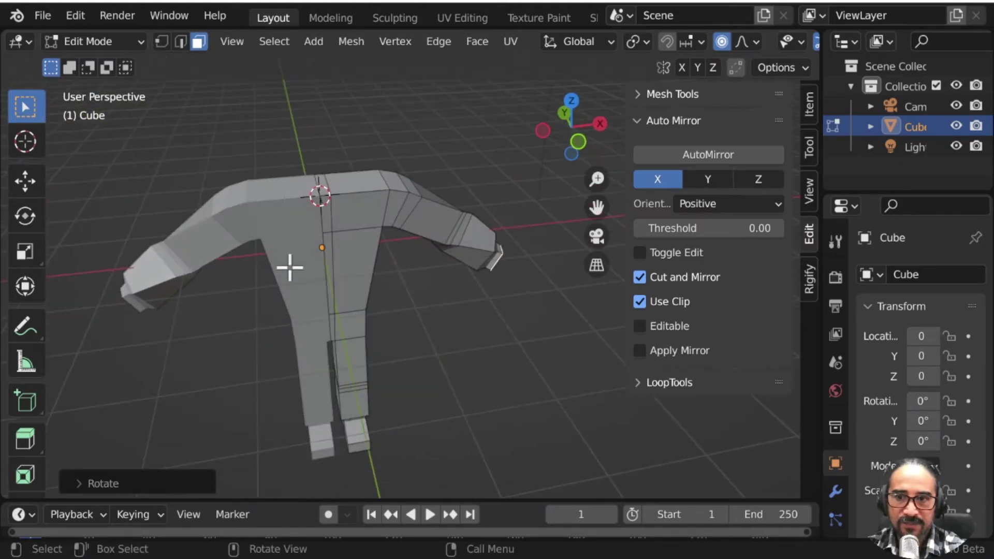
mouse_move(290, 267)
middle_down()
mouse_move(410, 260)
mouse_move(526, 228)
mouse_move(286, 239)
mouse_move(184, 221)
mouse_move(133, 246)
mouse_move(206, 231)
mouse_move(288, 284)
middle_up()
Step: In vertex select mode, slide a chest shoulder vertex along its edge
scroll(346, 288, up, 4)
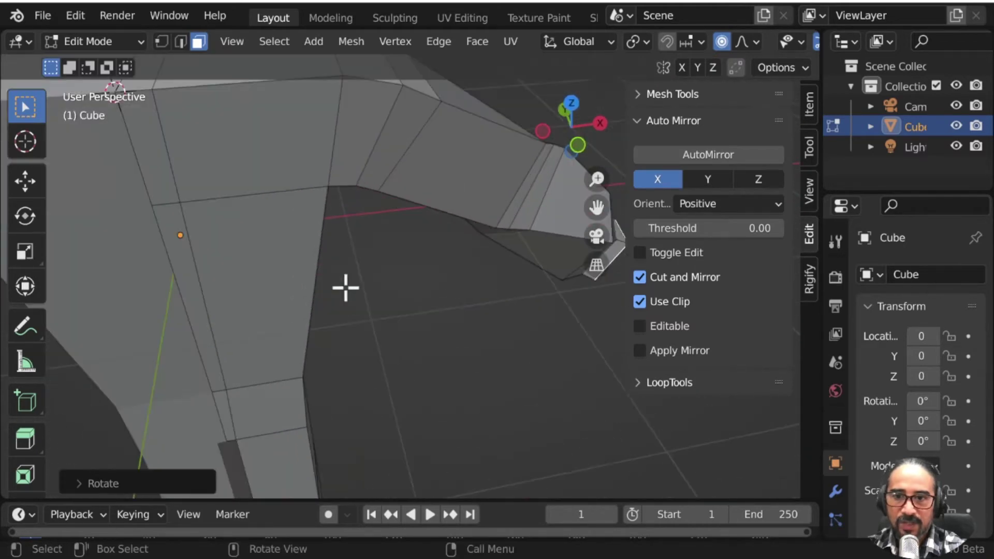
scroll(346, 288, down, 5)
click(162, 43)
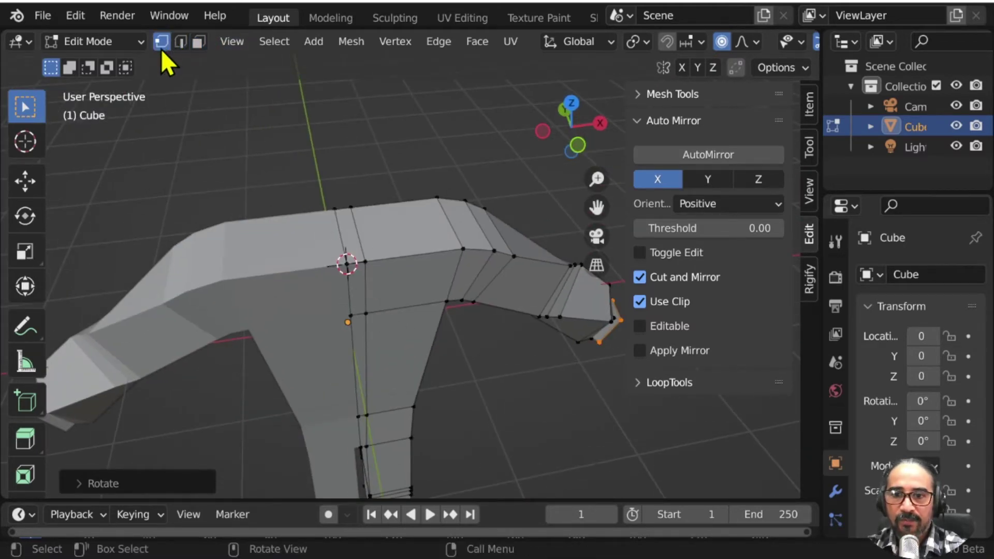
click(364, 262)
scroll(398, 300, up, 3)
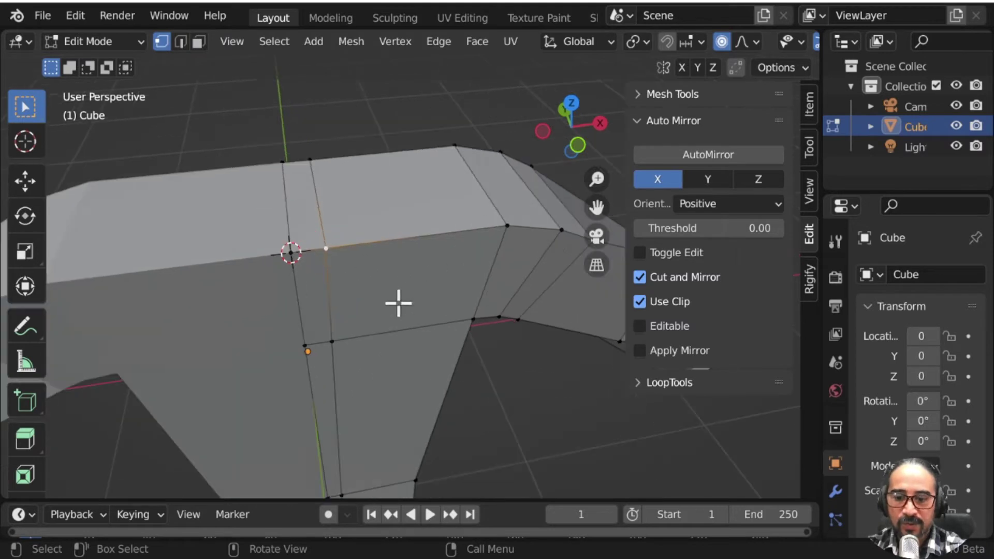
key(shift+v)
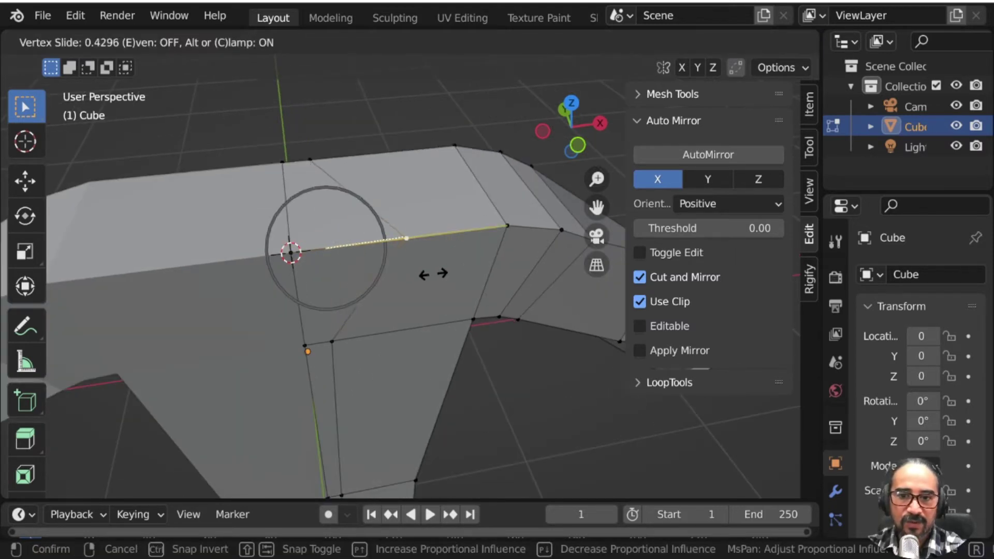
click(484, 268)
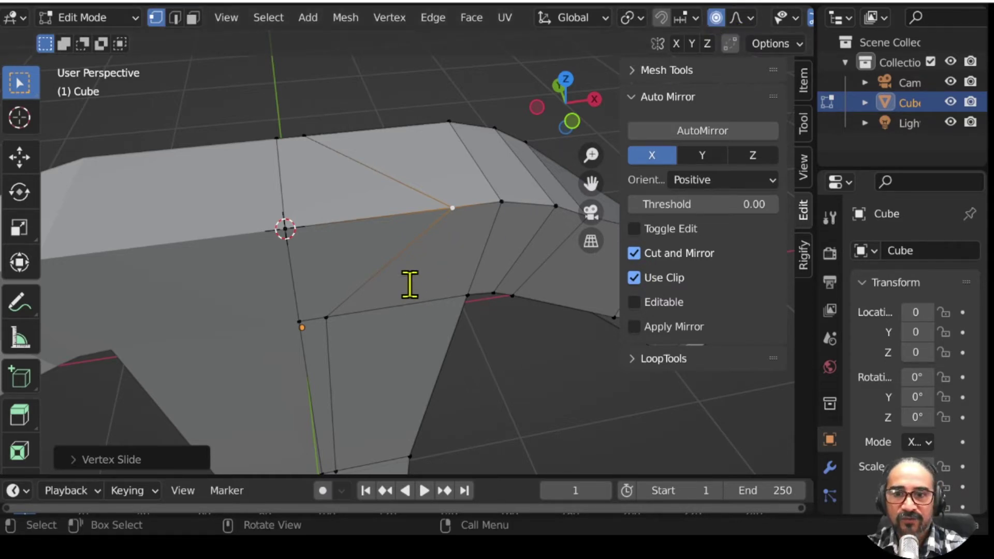
Step: Slide the top-of-shoulder and armpit-corner vertices along their edges
click(302, 138)
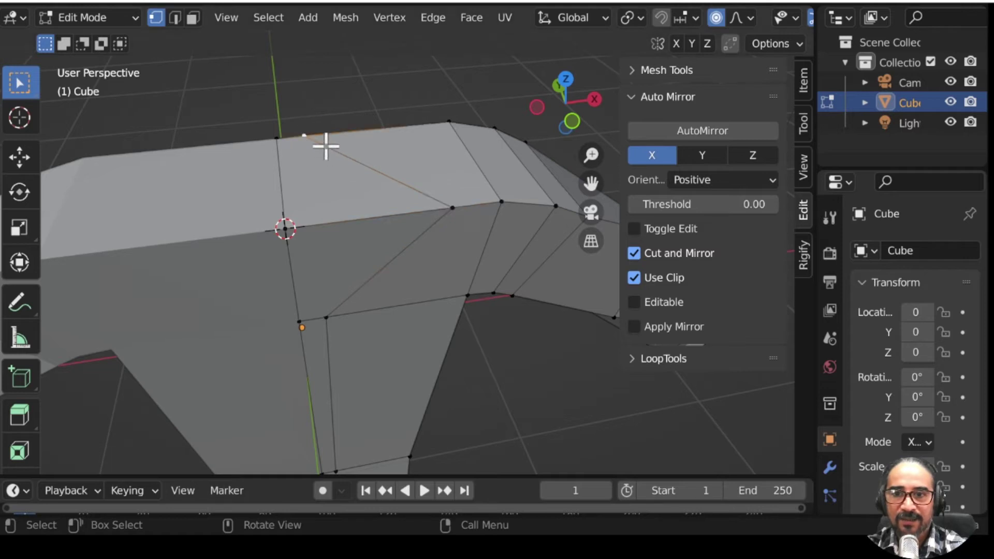
key(g)
key(g)
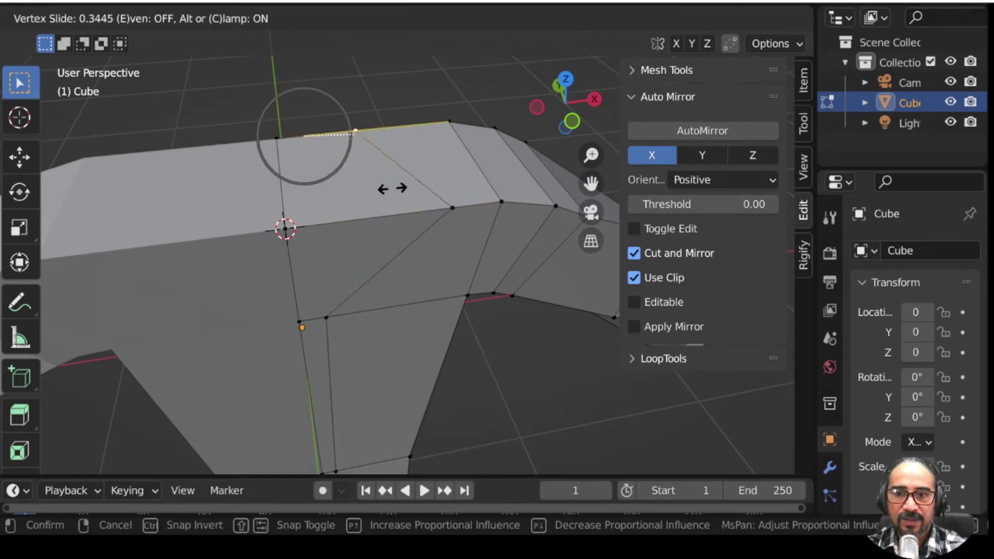
click(427, 187)
click(335, 317)
key(g)
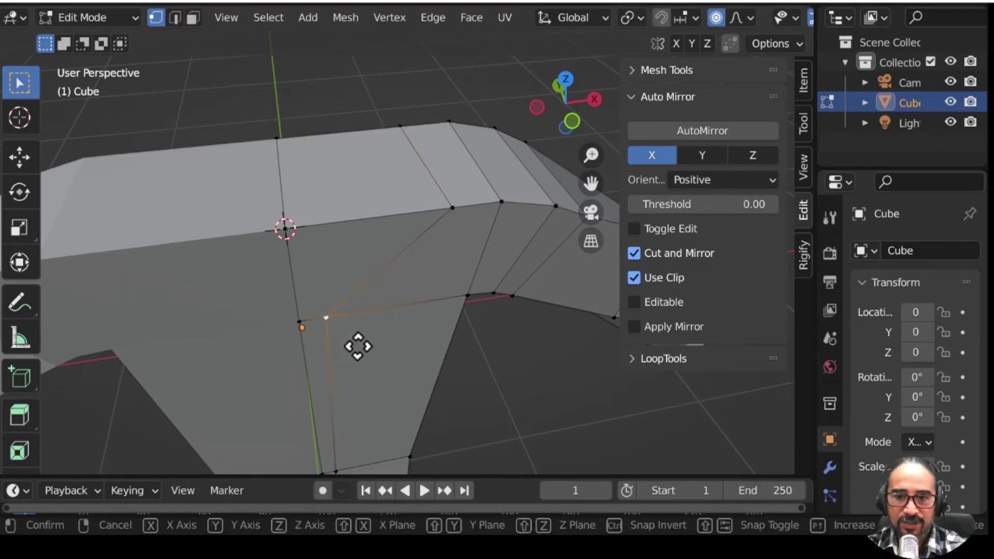
key(g)
click(421, 321)
Step: Raise the selected vertex along Z, then bring up delete options for a torso vertex
mouse_move(428, 373)
middle_down()
mouse_move(412, 377)
mouse_move(324, 235)
mouse_move(356, 343)
middle_up()
key(g)
key(z)
key(z)
click(355, 253)
mouse_move(248, 233)
middle_down()
mouse_move(336, 137)
mouse_move(343, 282)
mouse_move(533, 259)
mouse_move(448, 164)
middle_up()
scroll(344, 281, up, 5)
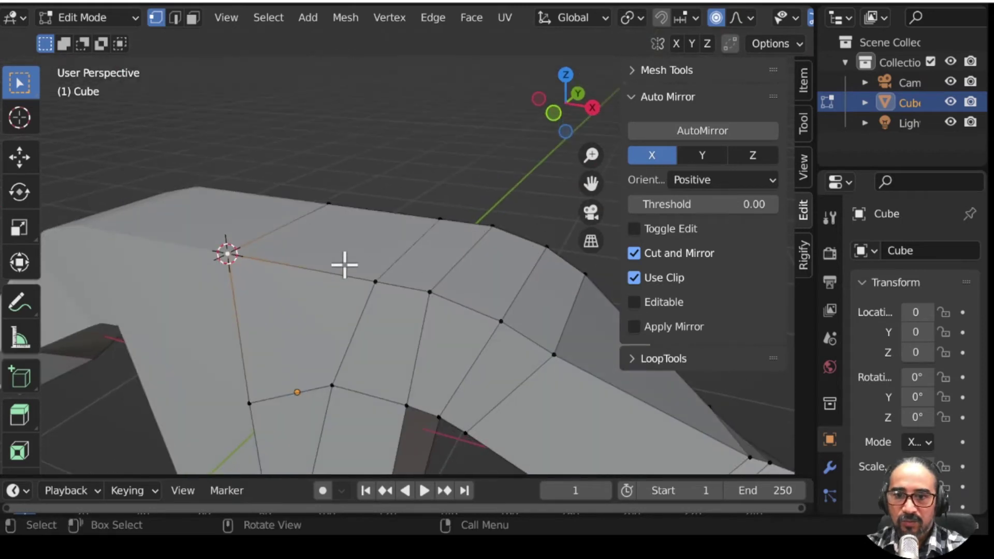
scroll(344, 264, down, 3)
mouse_move(344, 262)
middle_down()
mouse_move(251, 312)
mouse_move(317, 304)
mouse_move(290, 255)
mouse_move(299, 272)
middle_up()
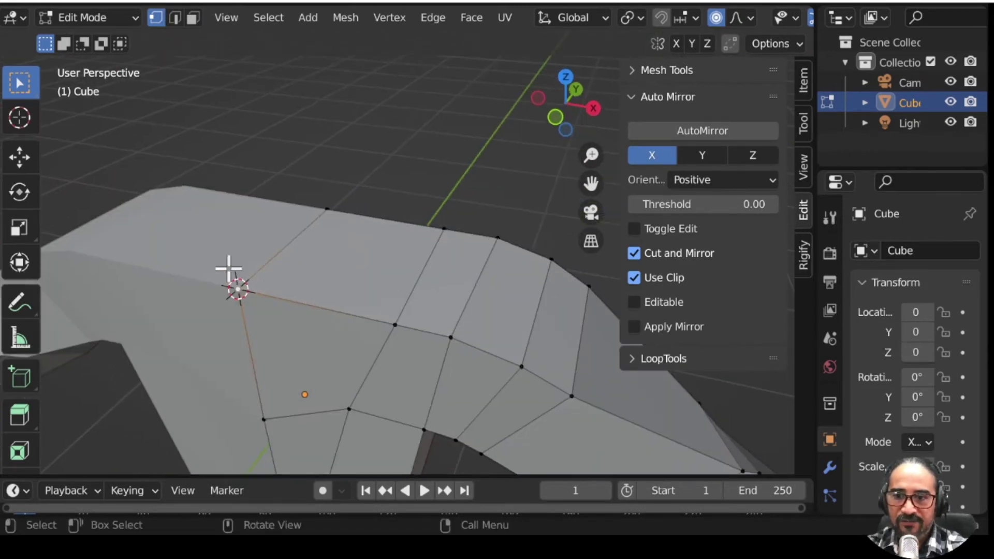
key(x)
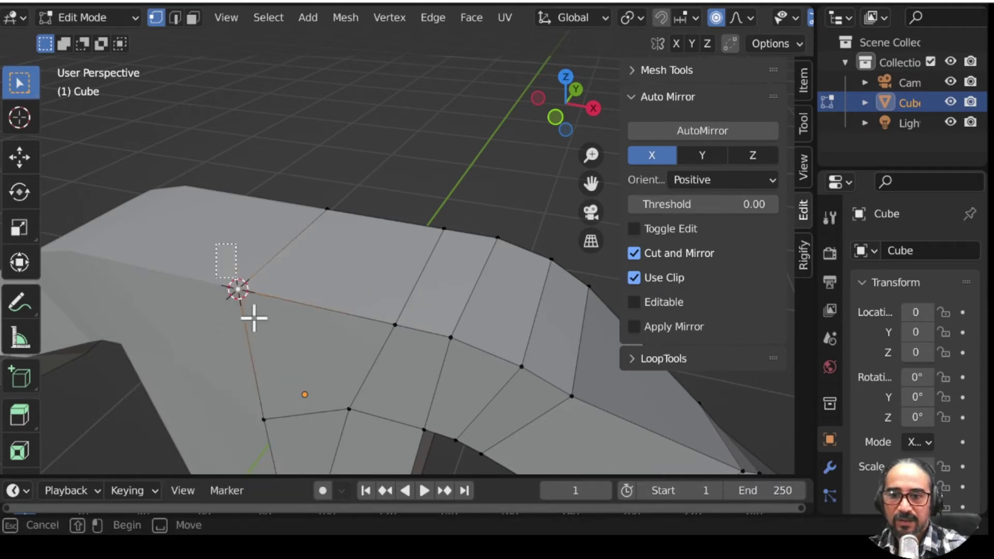
key(x)
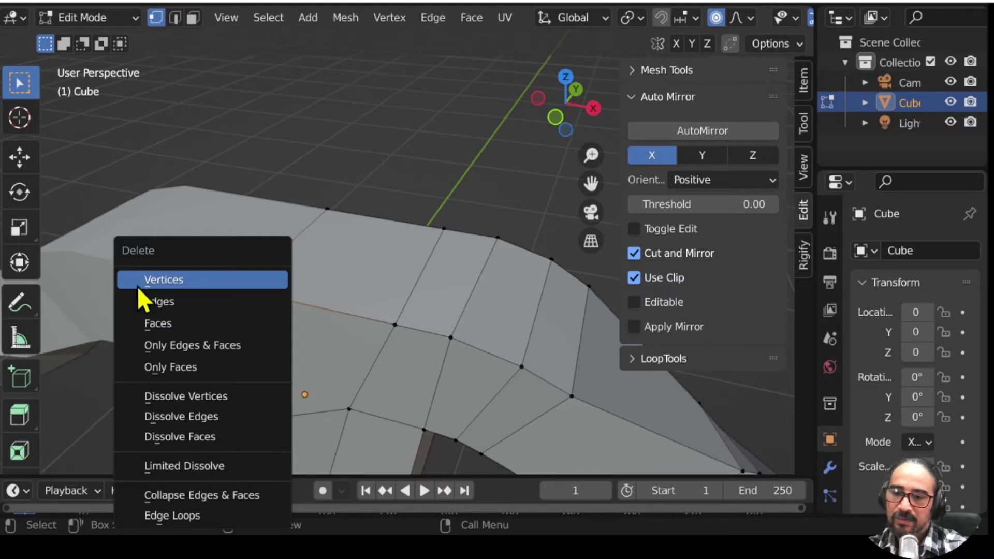
Step: Delete the selected shoulder vertex and nudge the remaining one with soft falloff
click(172, 286)
mouse_move(332, 303)
middle_down()
mouse_move(286, 311)
mouse_move(334, 313)
mouse_move(326, 319)
middle_up()
key(g)
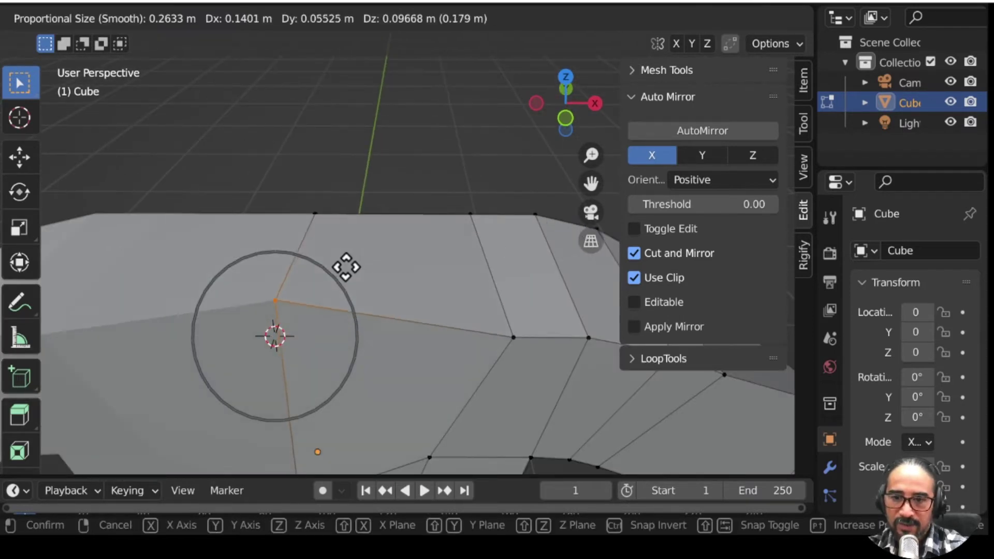
key(Escape)
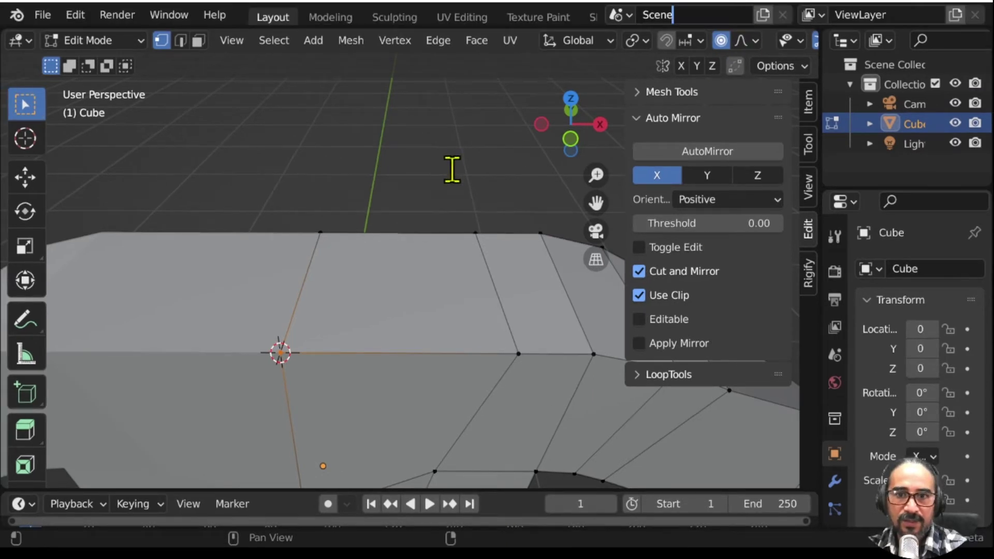
key(g)
click(329, 383)
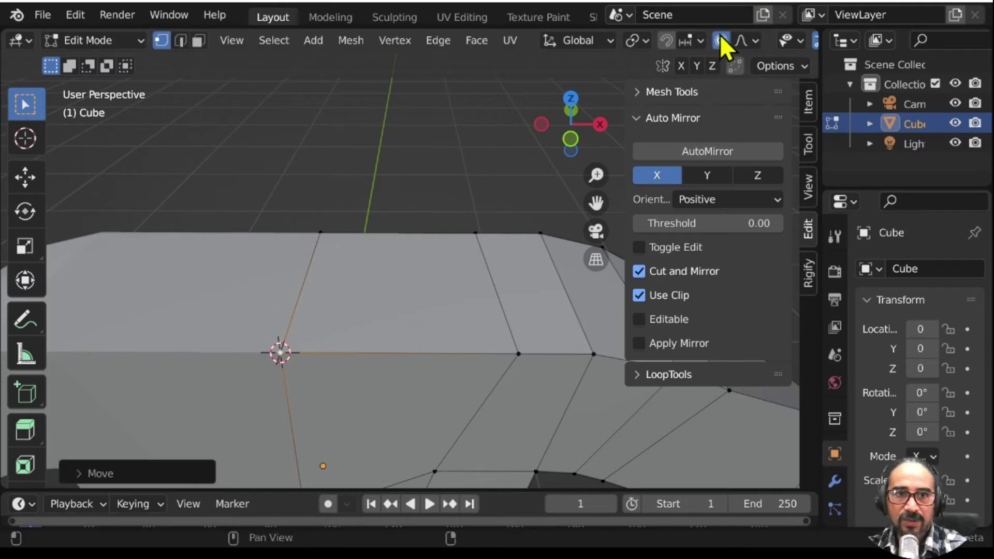
key(g)
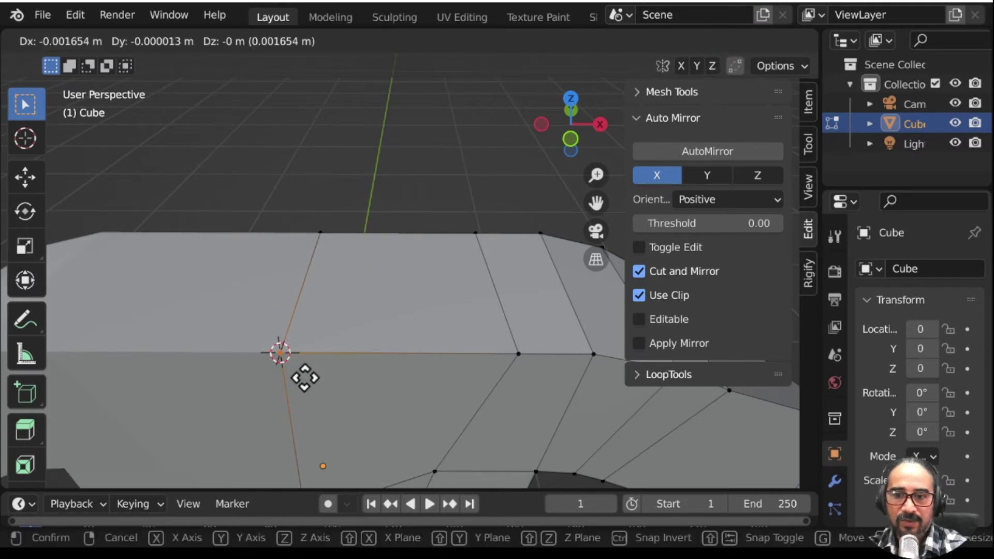
click(304, 378)
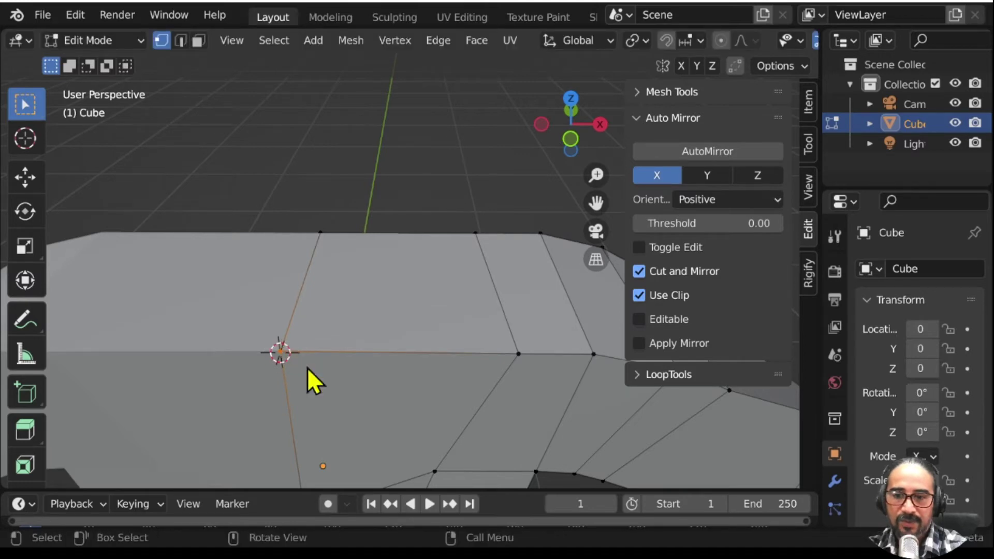
Step: Delete another vertex and reveal the hidden head with Alt+H
key(x)
click(239, 299)
scroll(348, 377, down, 3)
mouse_move(348, 377)
middle_down()
mouse_move(411, 392)
mouse_move(278, 359)
mouse_move(346, 365)
middle_up()
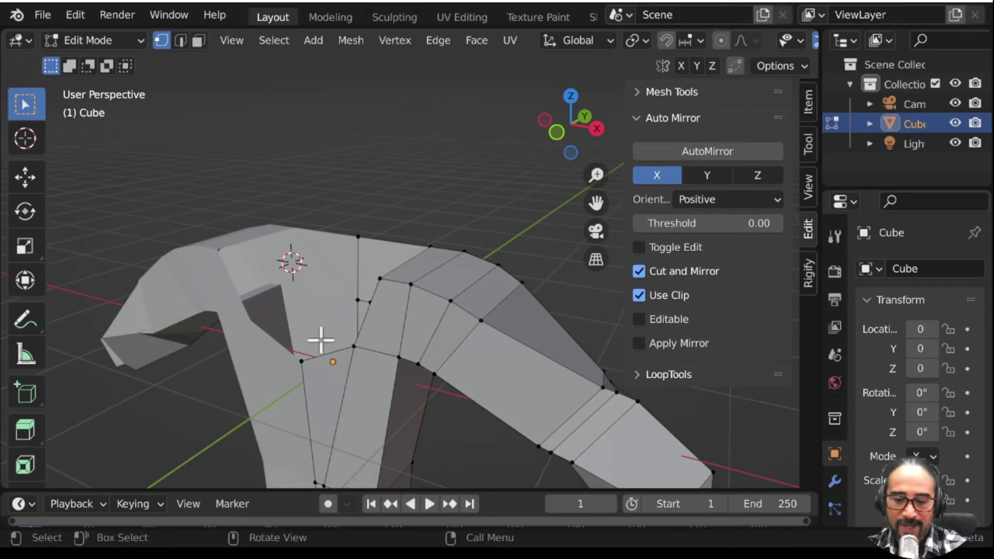
key(alt)
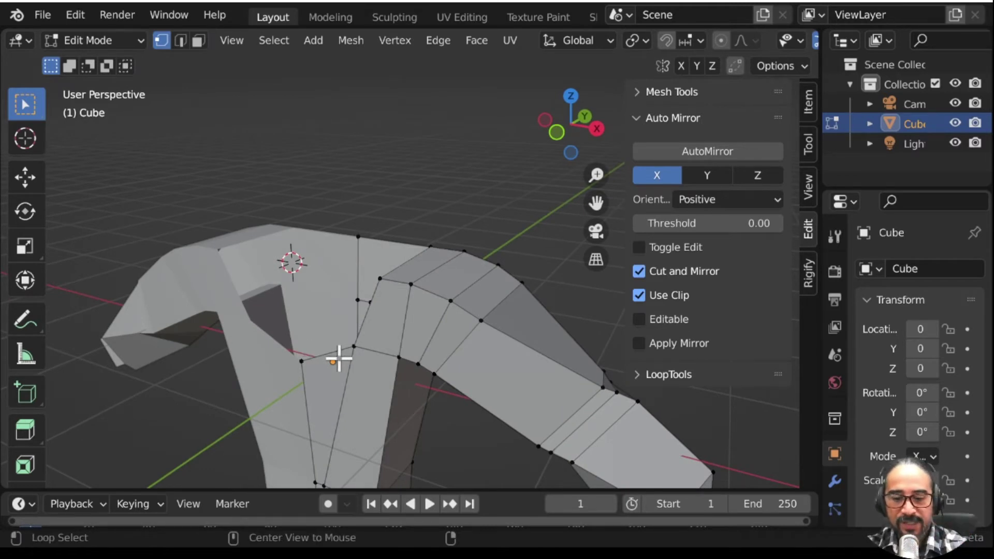
key(alt+h)
middle_drag(332, 365, 392, 353)
key(s)
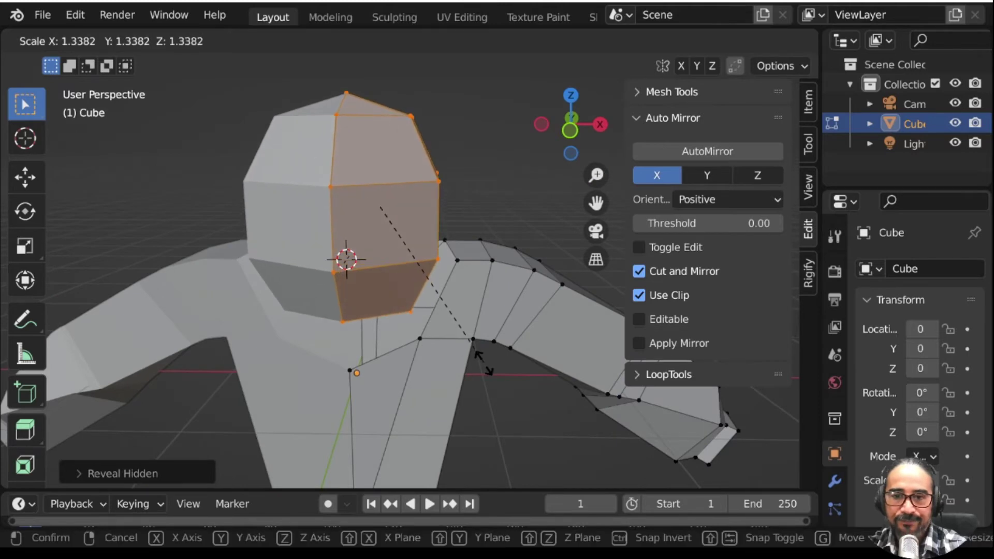
click(443, 368)
scroll(443, 368, up, 2)
shift+middle_drag(443, 368, 439, 309)
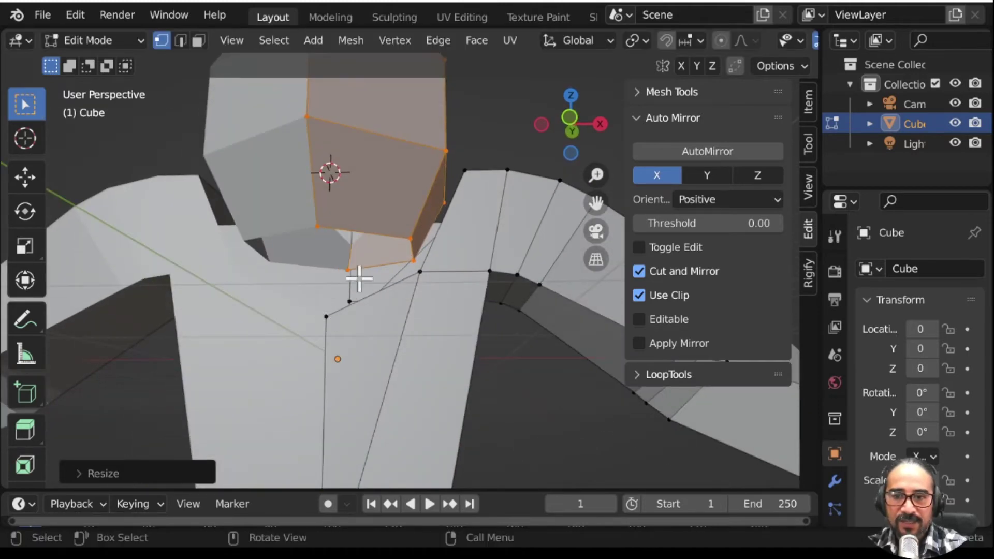
mouse_move(359, 280)
middle_down()
mouse_move(238, 324)
mouse_move(270, 333)
middle_up()
click(283, 338)
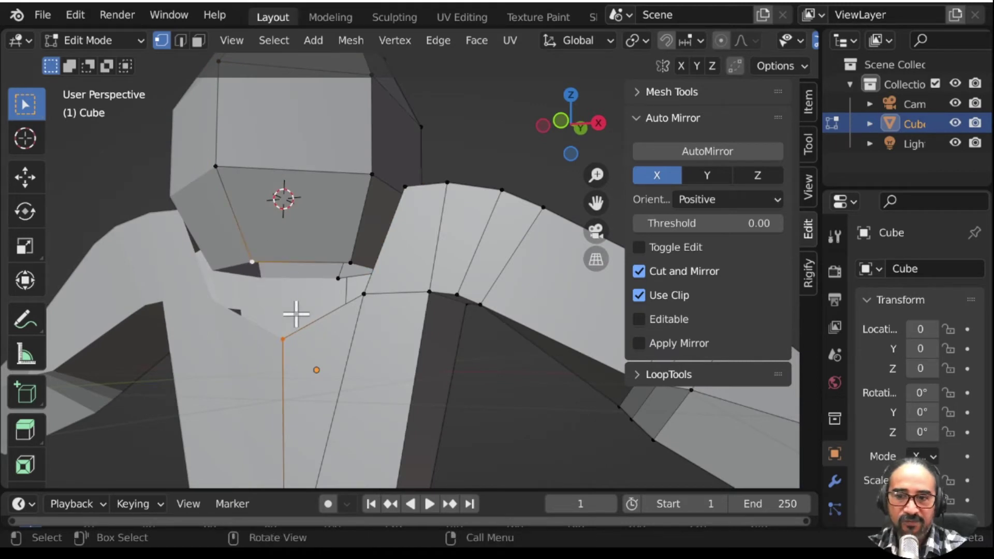
click(184, 44)
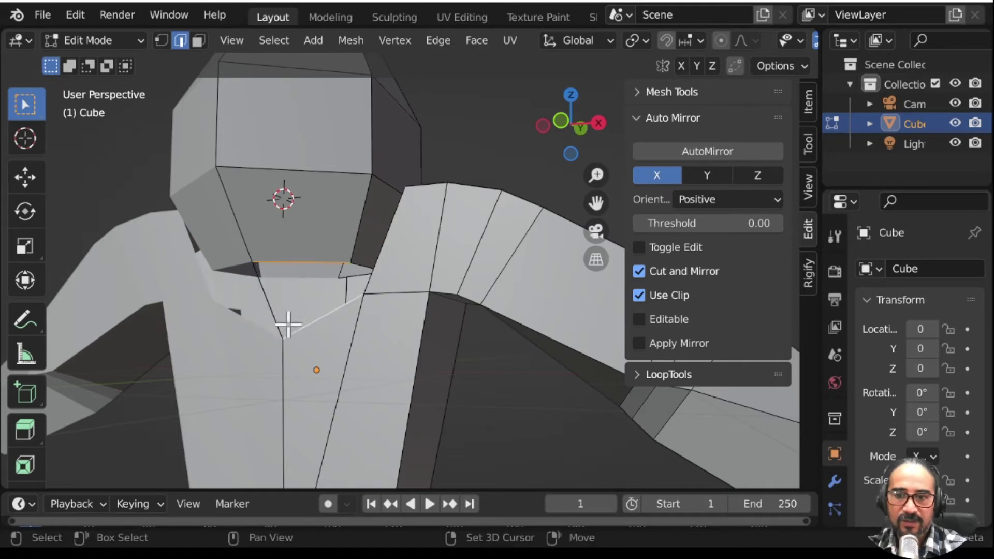
mouse_move(277, 309)
middle_down()
mouse_move(343, 303)
mouse_move(418, 260)
middle_up()
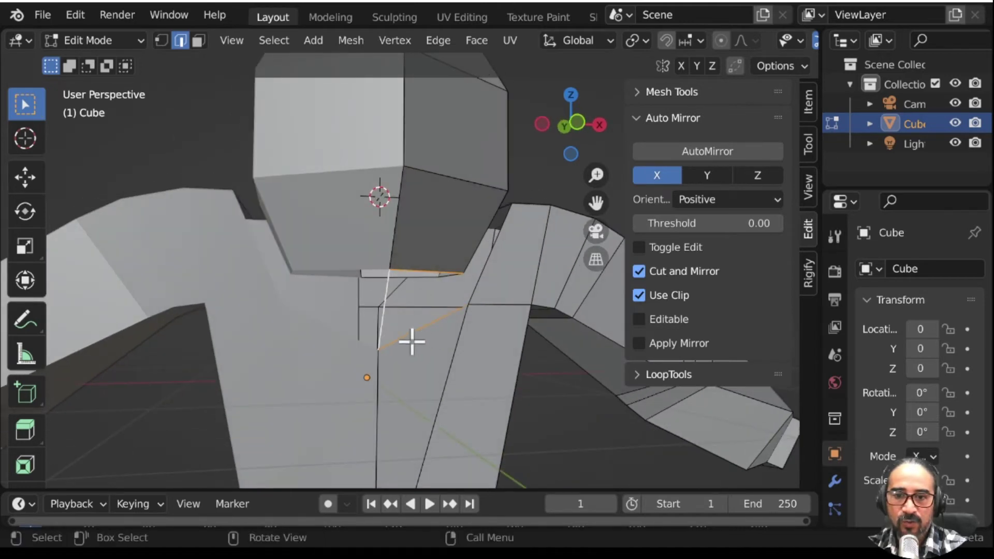
mouse_move(412, 341)
middle_down()
mouse_move(306, 359)
mouse_move(410, 349)
mouse_move(388, 408)
mouse_move(381, 386)
mouse_move(397, 343)
middle_up()
shift+click(321, 351)
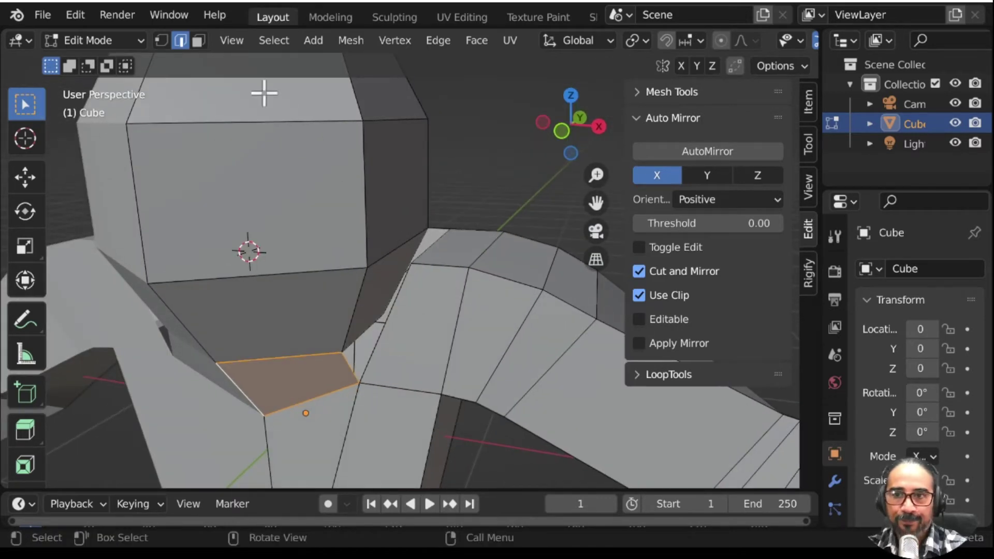
click(162, 41)
mouse_move(406, 417)
middle_down()
mouse_move(377, 348)
mouse_move(328, 361)
mouse_move(309, 287)
mouse_move(404, 342)
mouse_move(440, 310)
mouse_move(395, 343)
mouse_move(440, 350)
mouse_move(446, 328)
mouse_move(375, 350)
mouse_move(355, 333)
mouse_move(400, 282)
mouse_move(346, 372)
mouse_move(361, 336)
mouse_move(156, 332)
middle_up()
key(g)
click(463, 325)
key(g)
click(485, 317)
mouse_move(359, 308)
middle_down()
mouse_move(355, 326)
mouse_move(384, 300)
mouse_move(421, 315)
mouse_move(500, 246)
middle_up()
scroll(386, 321, up, 3)
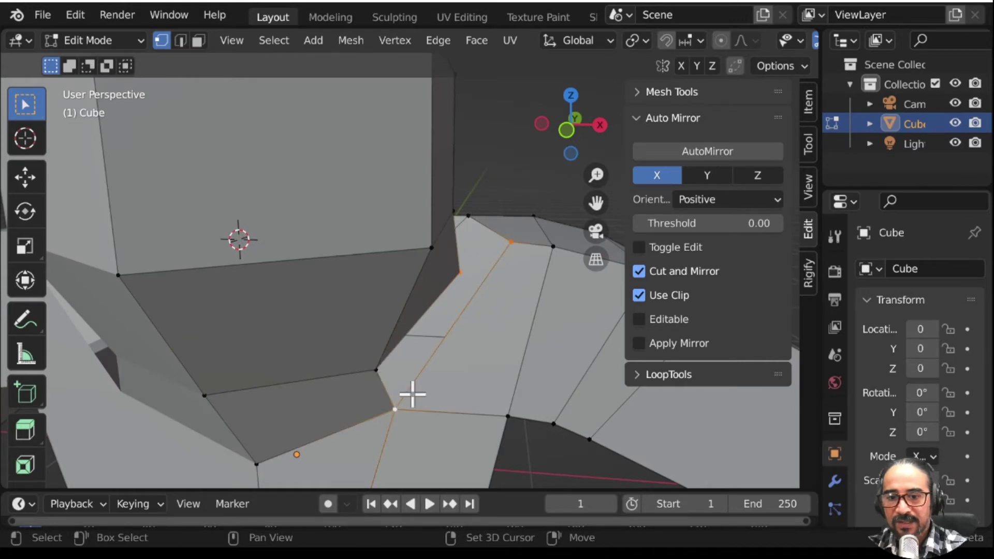
mouse_move(413, 394)
middle_down()
mouse_move(393, 422)
mouse_move(394, 440)
mouse_move(375, 443)
mouse_move(342, 399)
mouse_move(399, 311)
mouse_move(411, 357)
mouse_move(446, 326)
middle_up()
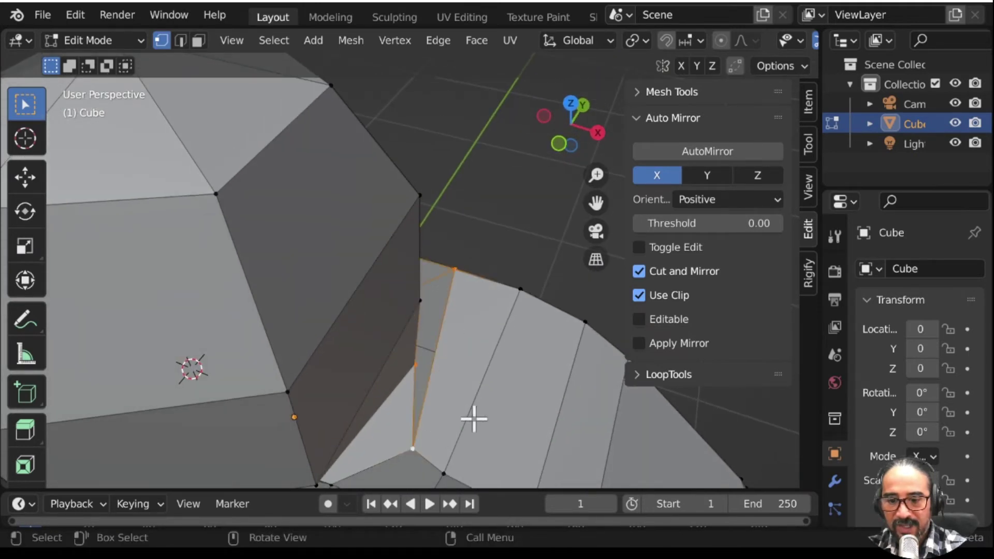
mouse_move(479, 418)
middle_down()
mouse_move(472, 465)
mouse_move(304, 60)
mouse_move(250, 528)
middle_up()
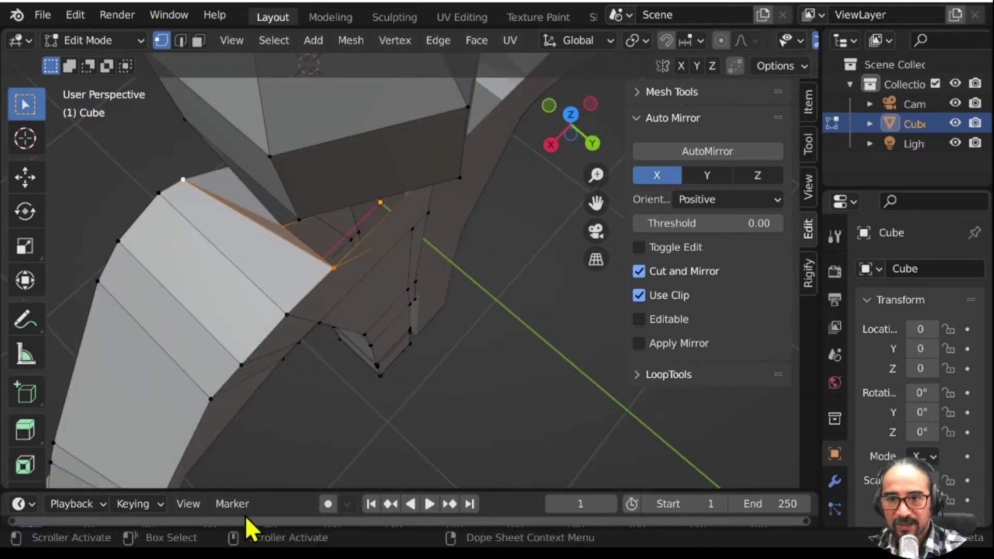
mouse_move(259, 481)
middle_down()
mouse_move(287, 304)
mouse_move(281, 146)
mouse_move(346, 343)
mouse_move(316, 299)
mouse_move(355, 270)
mouse_move(317, 284)
middle_up()
click(313, 282)
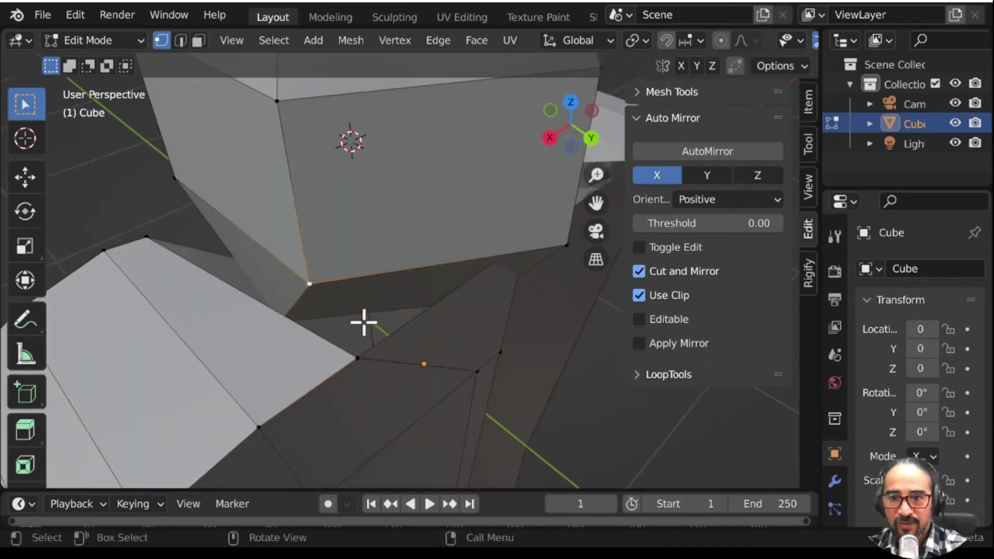
middle_drag(364, 321, 297, 290)
shift+click(318, 341)
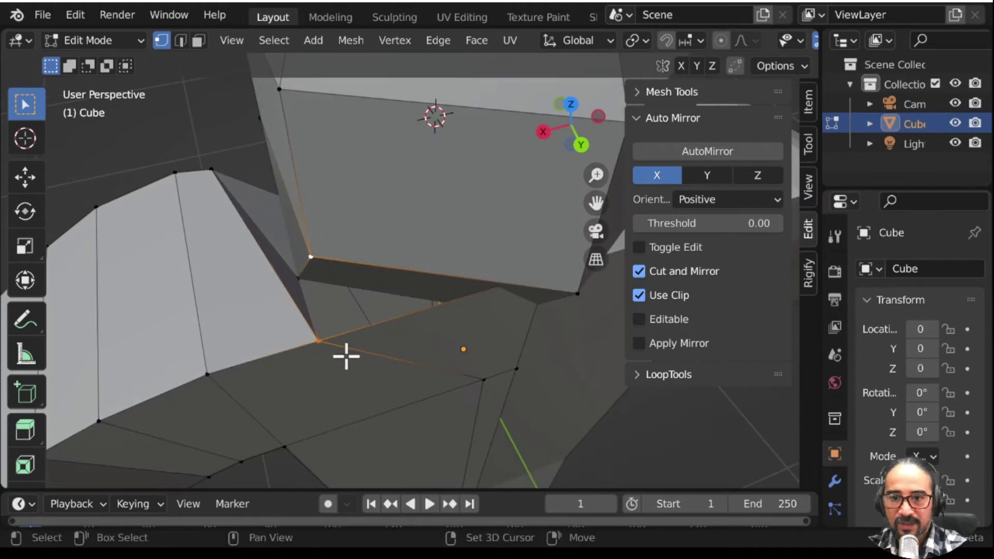
mouse_move(436, 347)
middle_down()
mouse_move(506, 342)
mouse_move(457, 262)
middle_up()
drag(453, 262, 636, 207)
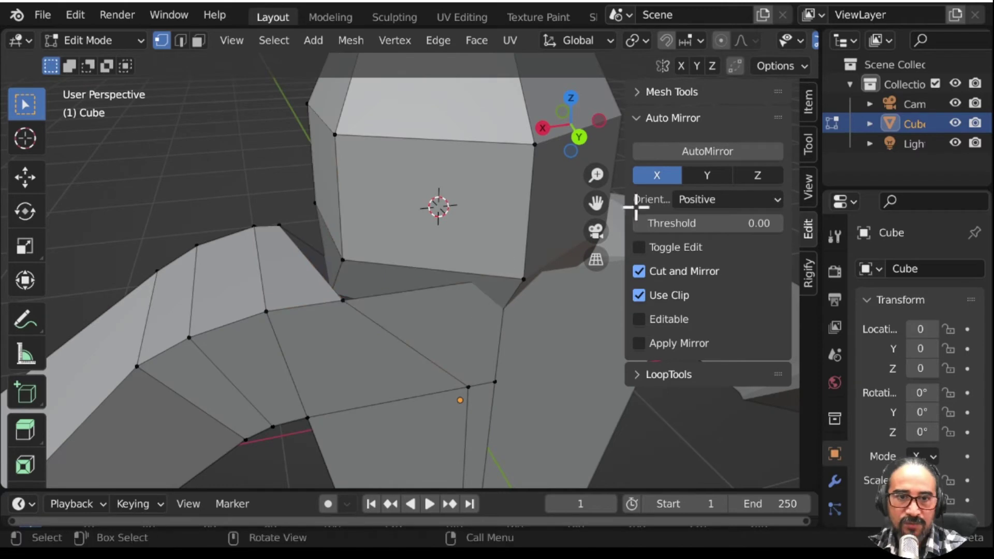
Step: Switch to wireframe shading with X-ray, then move a chest vertex vertically and into place
key(z)
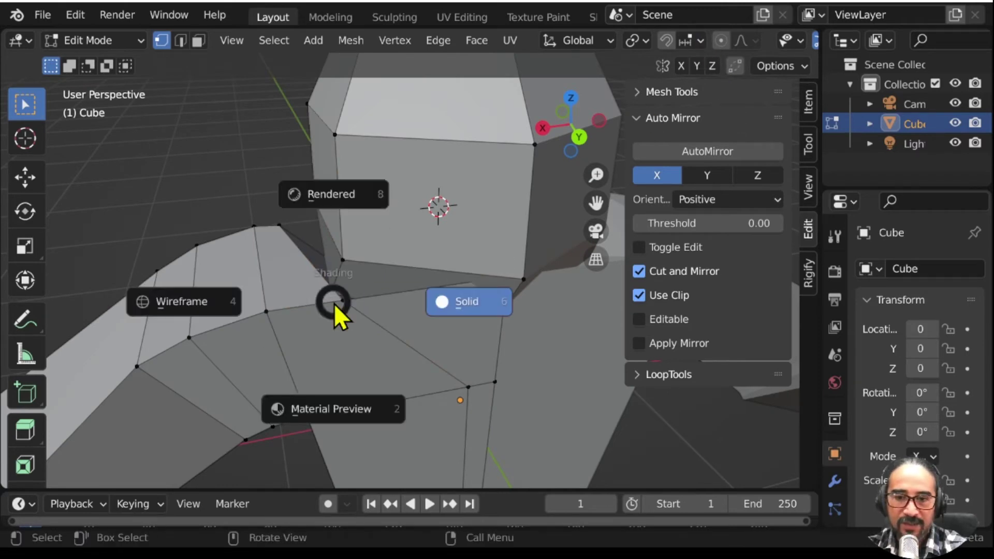
click(169, 295)
middle_drag(501, 319, 533, 288)
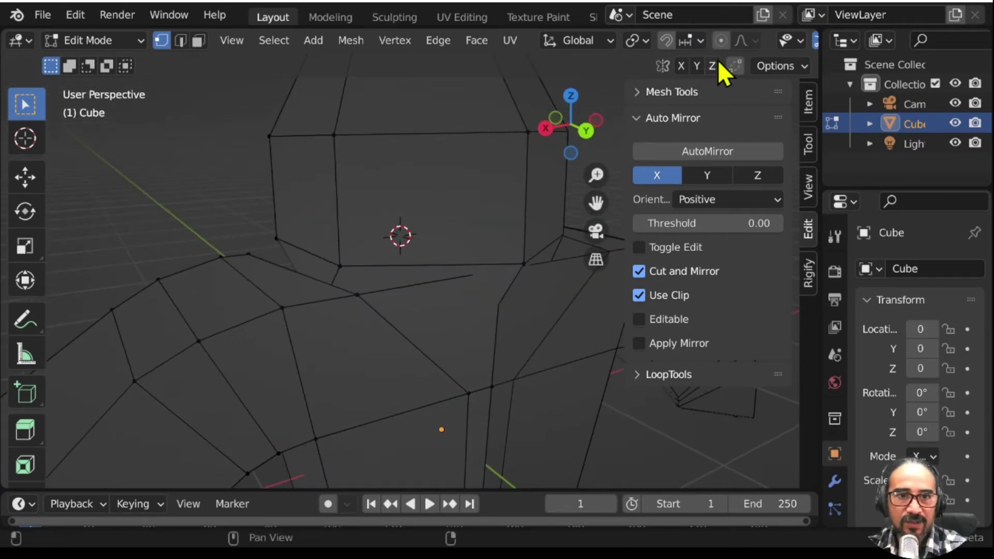
scroll(620, 45, down, 5)
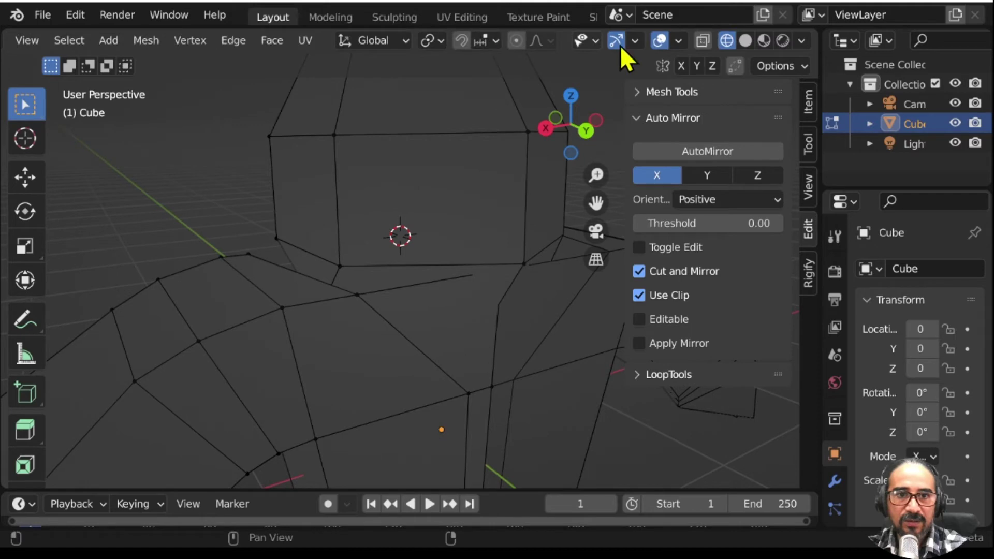
click(703, 41)
mouse_move(513, 362)
middle_down()
mouse_move(428, 348)
mouse_move(389, 289)
mouse_move(426, 235)
mouse_move(467, 202)
middle_up()
mouse_move(483, 289)
middle_down()
mouse_move(452, 330)
mouse_move(472, 282)
middle_up()
key(g)
key(z)
click(474, 331)
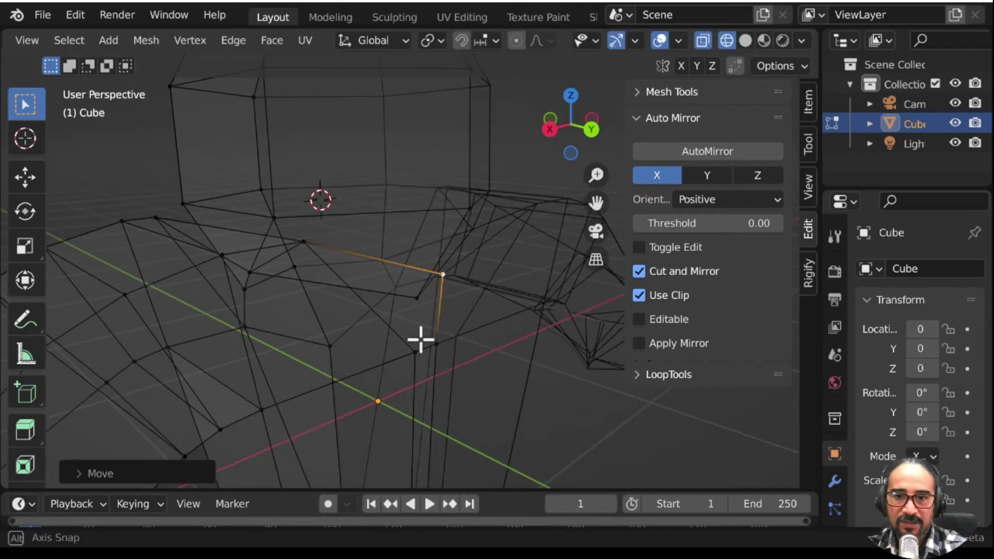
mouse_move(422, 337)
middle_down()
mouse_move(488, 344)
mouse_move(326, 346)
mouse_move(451, 262)
middle_up()
key(g)
click(500, 344)
Step: Return to solid shading and shift the selected chest vertices along Z, then along Y
click(745, 41)
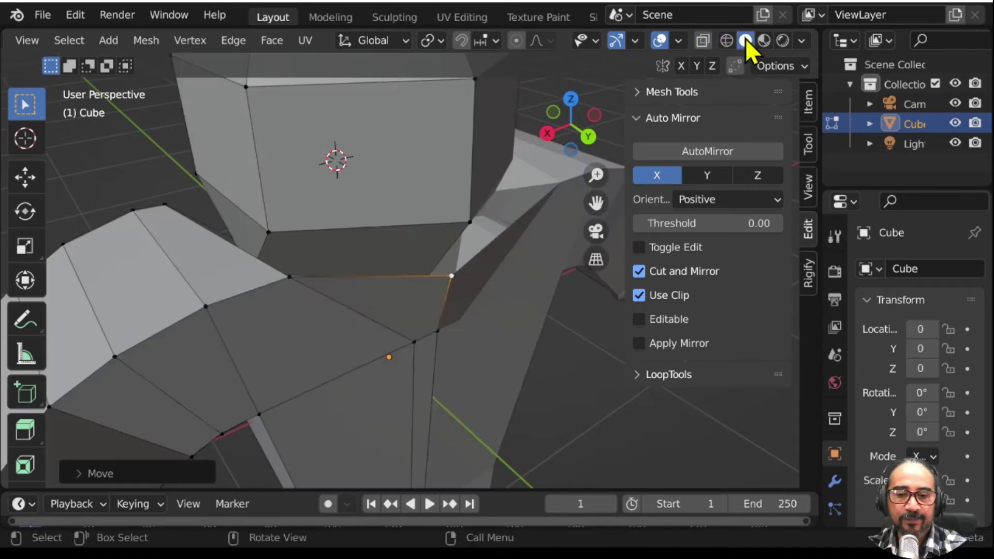
mouse_move(378, 337)
middle_down()
mouse_move(423, 299)
mouse_move(278, 311)
mouse_move(140, 266)
mouse_move(437, 322)
middle_up()
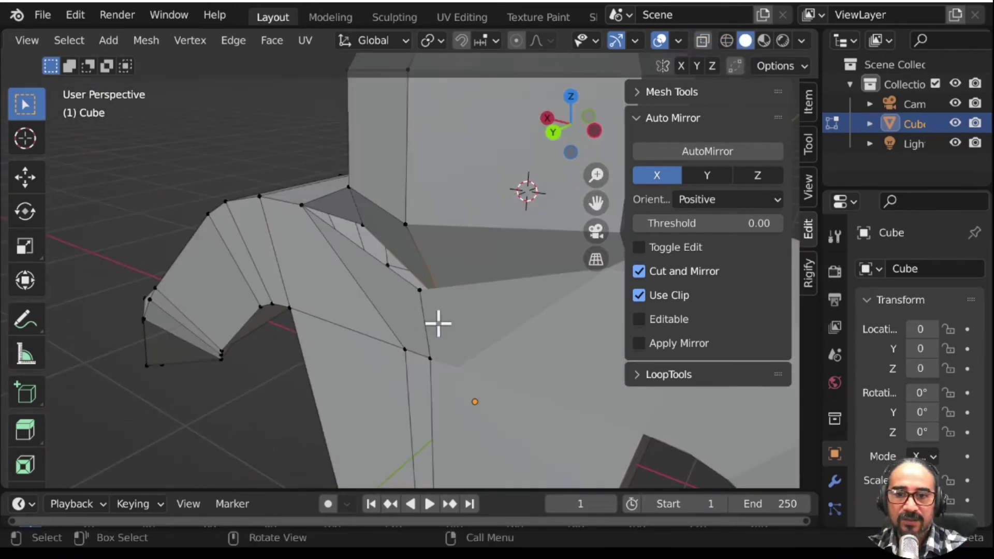
key(g)
key(z)
click(419, 262)
mouse_move(419, 262)
middle_down()
mouse_move(402, 337)
mouse_move(349, 339)
mouse_move(399, 349)
middle_up()
key(g)
key(y)
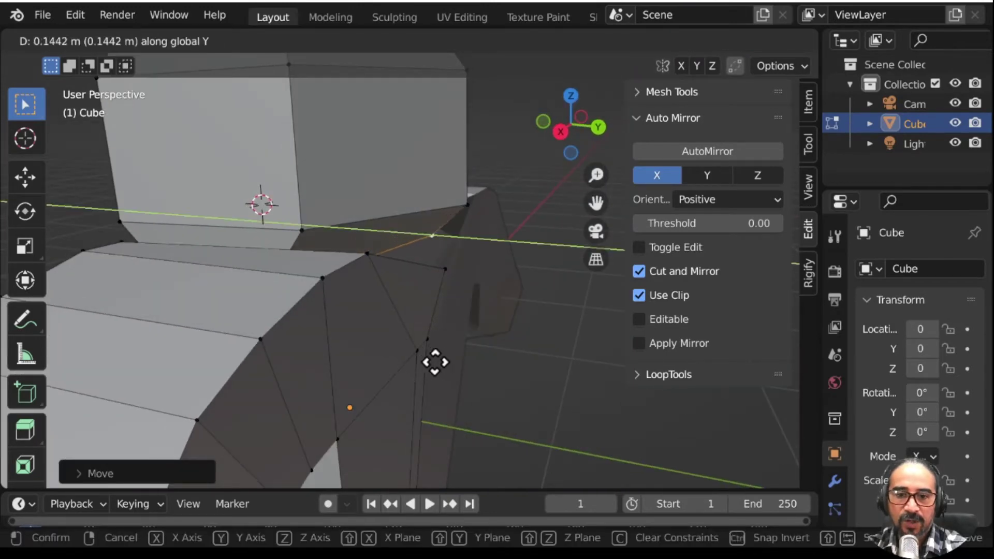
click(450, 368)
mouse_move(449, 368)
middle_down()
mouse_move(343, 392)
mouse_move(359, 335)
mouse_move(333, 328)
middle_up()
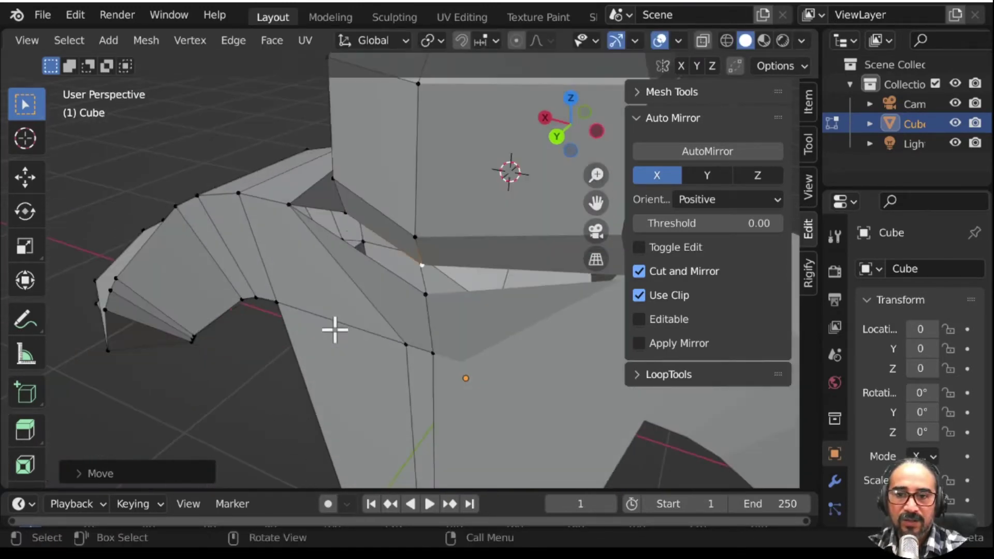
Step: Select the vertices around the chest gap, fill it with a face, and exit to Object Mode
click(346, 215)
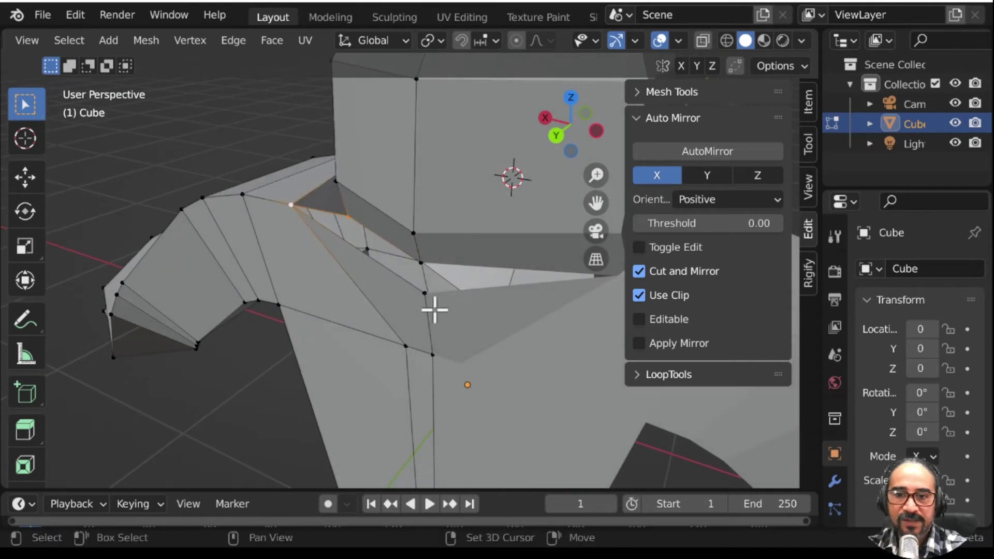
shift+click(420, 262)
shift+click(366, 249)
mouse_move(384, 304)
middle_down()
mouse_move(411, 311)
mouse_move(409, 267)
middle_up()
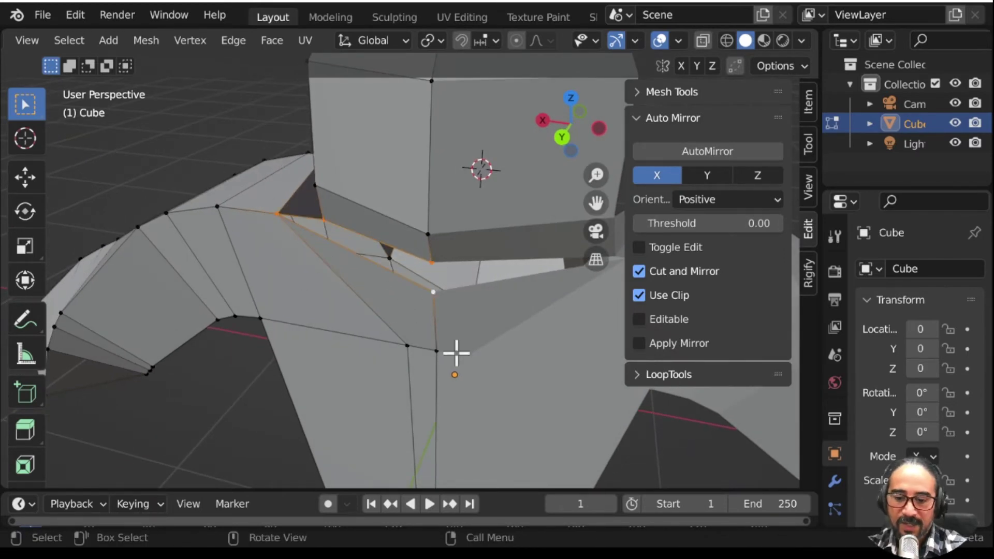
key(f)
mouse_move(454, 350)
middle_down()
mouse_move(284, 332)
mouse_move(399, 393)
mouse_move(352, 395)
mouse_move(452, 348)
mouse_move(405, 345)
mouse_move(462, 322)
mouse_move(194, 356)
mouse_move(409, 304)
middle_up()
key(Tab)
scroll(461, 322, up, 2)
scroll(461, 322, down, 4)
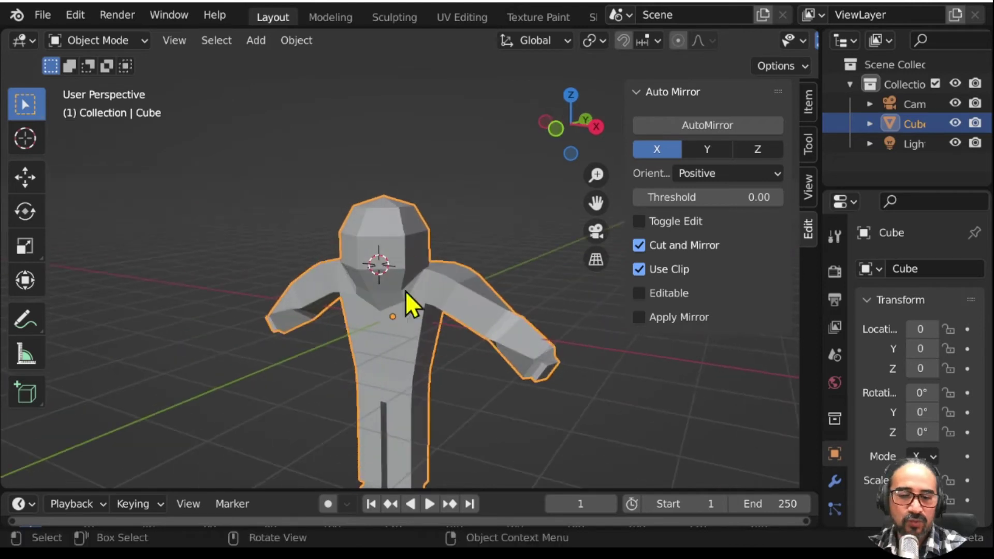
Step: Apply Shade Smooth to the whole character object
right_click(401, 223)
click(345, 194)
scroll(343, 211, down, 3)
scroll(363, 274, down, 2)
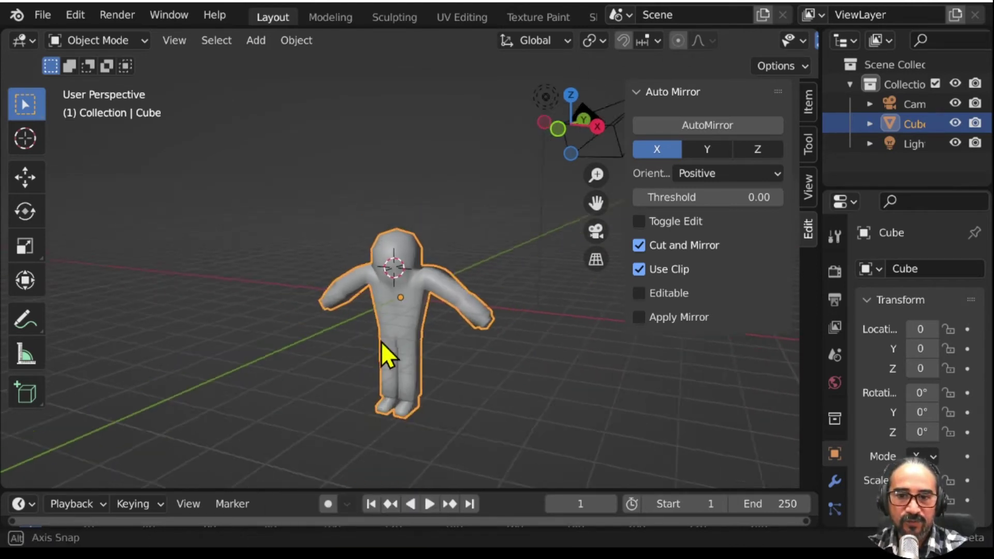
mouse_move(381, 341)
middle_down()
mouse_move(424, 308)
mouse_move(352, 343)
mouse_move(390, 348)
middle_up()
scroll(383, 308, up, 2)
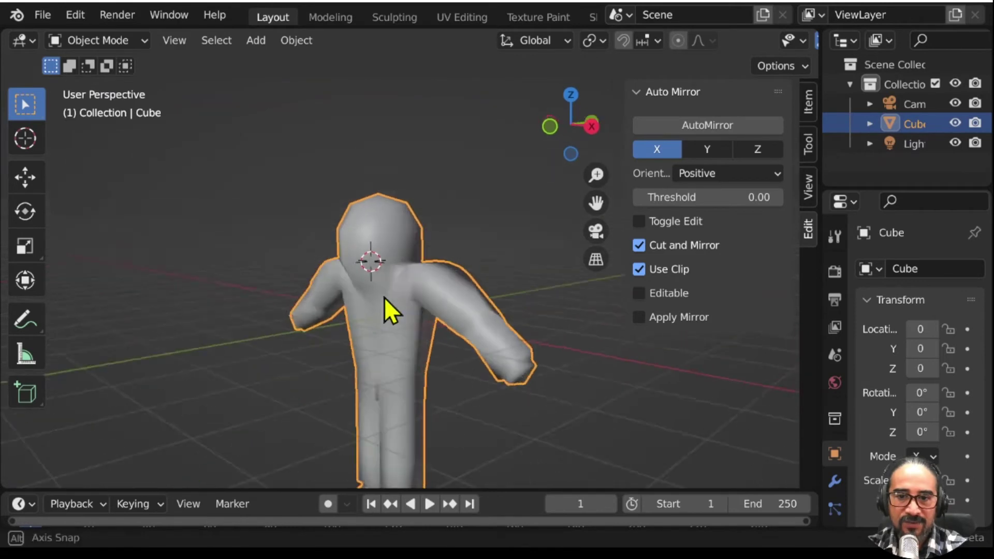
Step: Enter Edit Mode and select the flat end face of the arm
mouse_move(383, 308)
middle_down()
mouse_move(415, 191)
mouse_move(473, 368)
mouse_move(539, 417)
mouse_move(546, 388)
mouse_move(455, 417)
mouse_move(387, 421)
mouse_move(415, 348)
middle_up()
scroll(420, 341, up, 3)
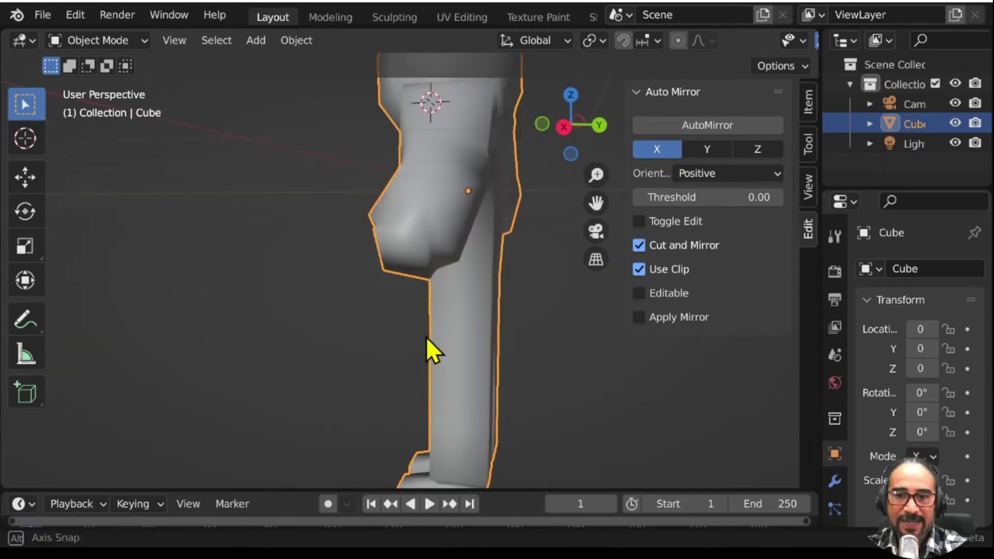
key(Tab)
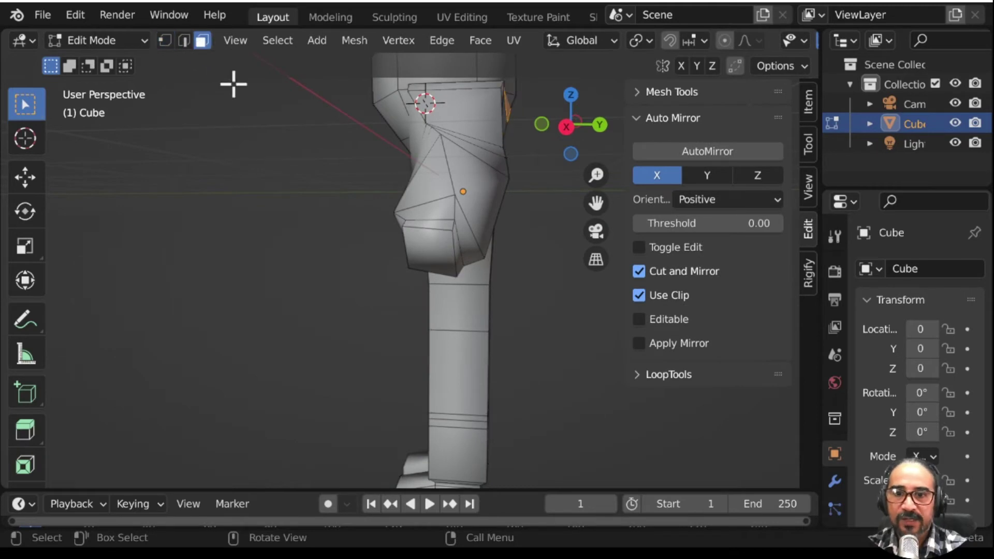
click(429, 256)
Step: Frame the selected arm end face and scale it narrower along Y
key(KP_Decimal)
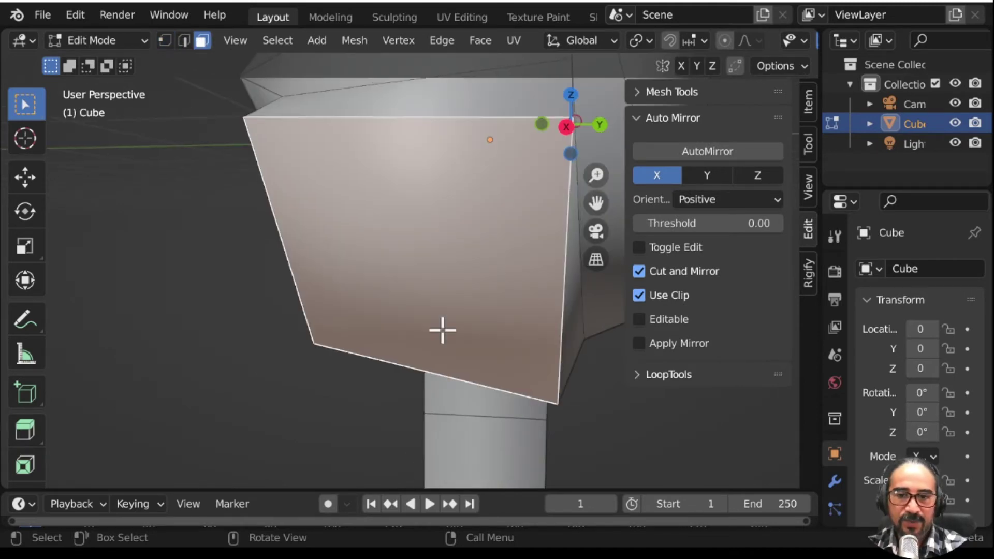
scroll(443, 330, down, 3)
mouse_move(419, 315)
middle_down()
mouse_move(417, 219)
mouse_move(340, 328)
mouse_move(357, 346)
mouse_move(359, 321)
middle_up()
key(s)
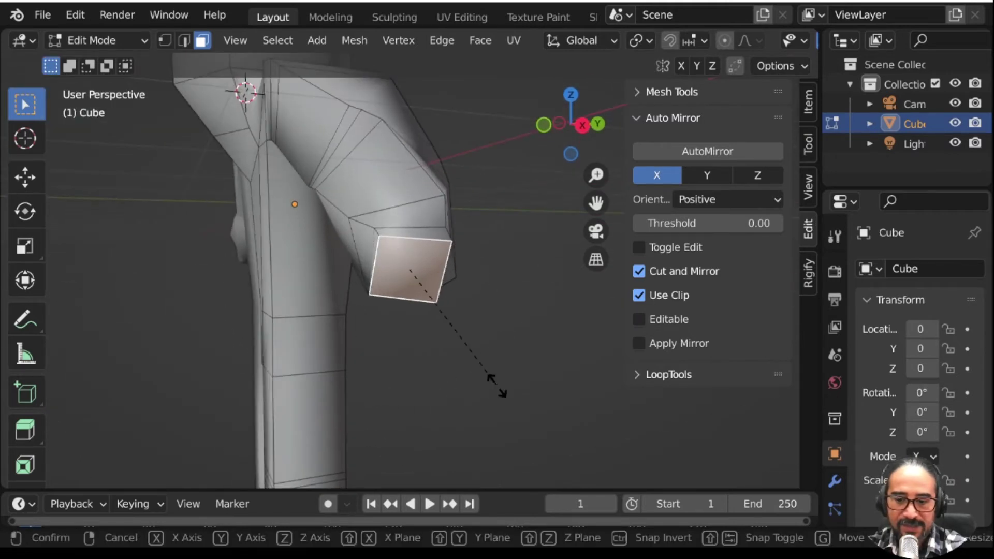
key(y)
click(446, 330)
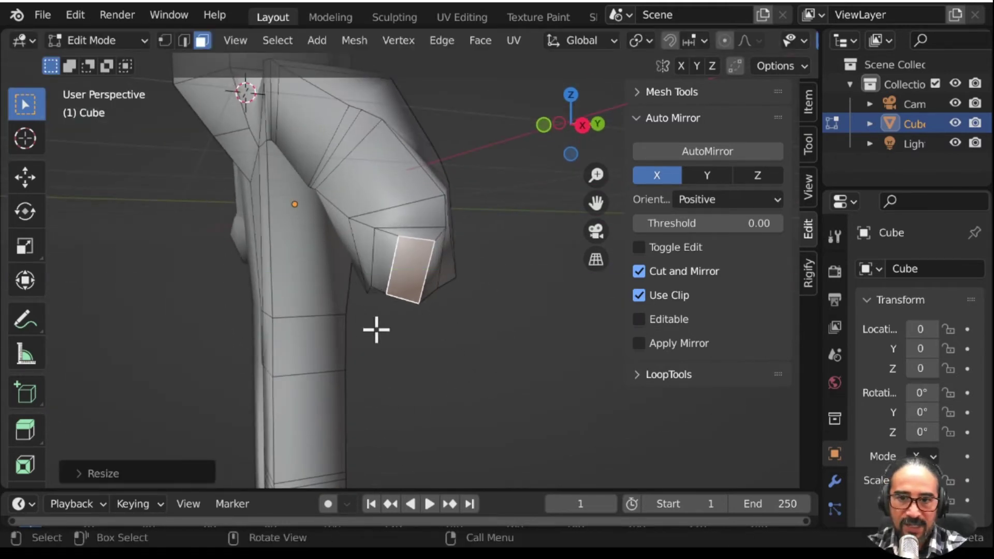
mouse_move(377, 328)
middle_down()
mouse_move(446, 324)
mouse_move(410, 284)
middle_up()
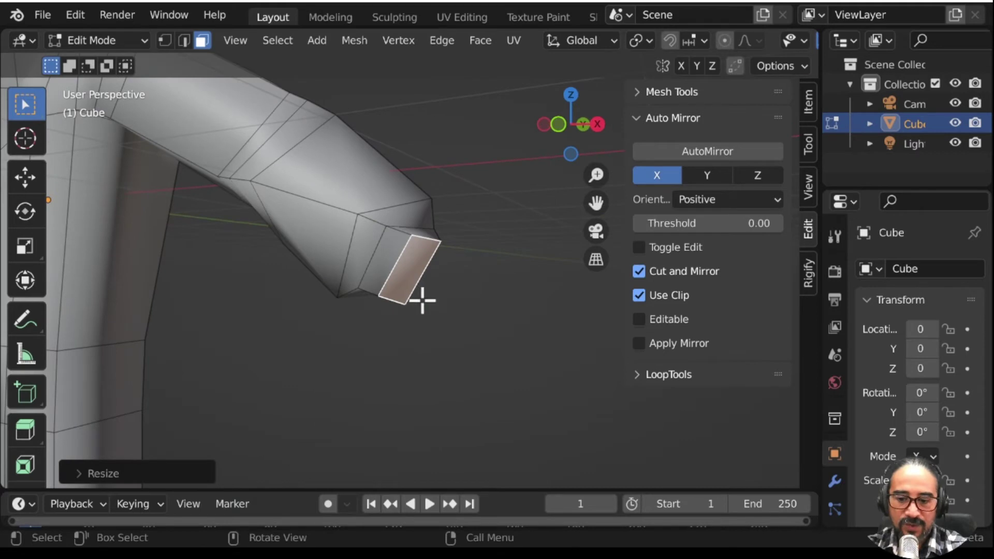
Step: Extrude the narrowed end face twice to form the blocky hand
key(e)
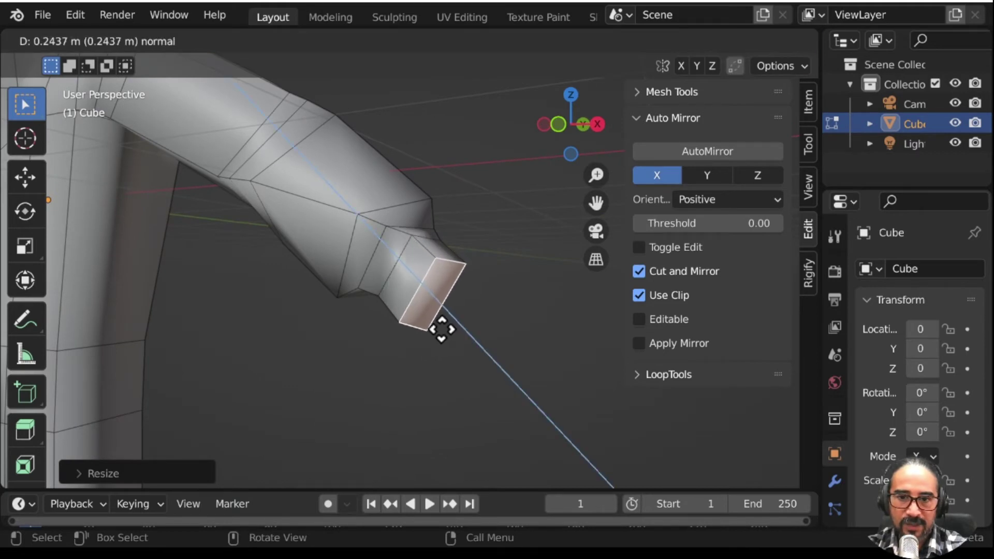
click(433, 318)
key(e)
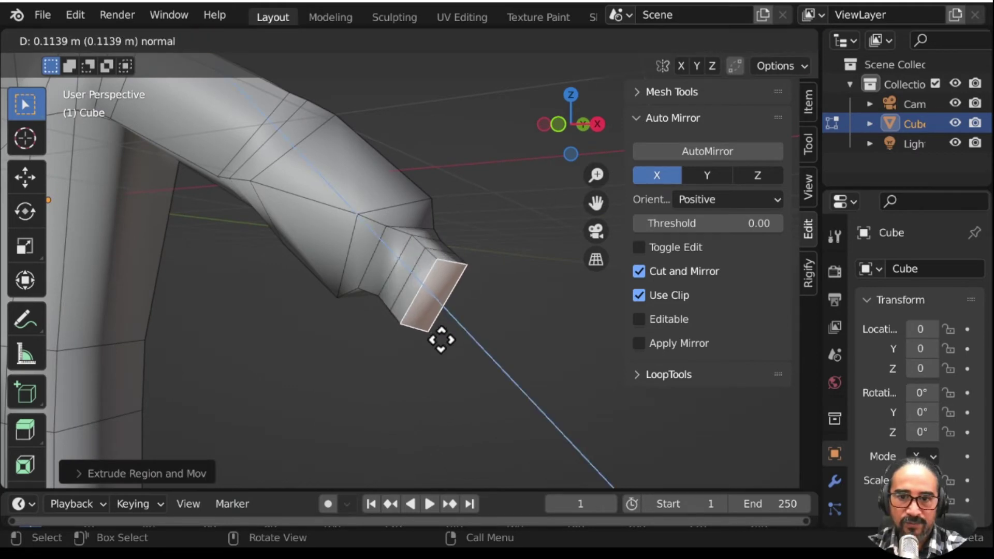
click(451, 331)
middle_drag(415, 302, 451, 246)
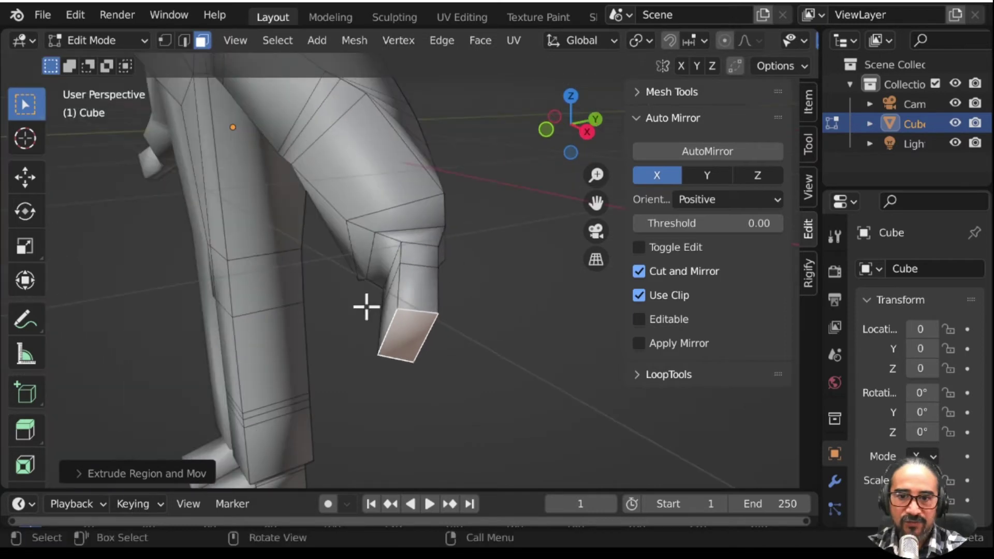
middle_drag(366, 307, 506, 355)
mouse_move(428, 253)
middle_down()
mouse_move(333, 379)
mouse_move(364, 361)
middle_up()
Step: Extrude the small side face into a thumb and move it vertically into position
key(e)
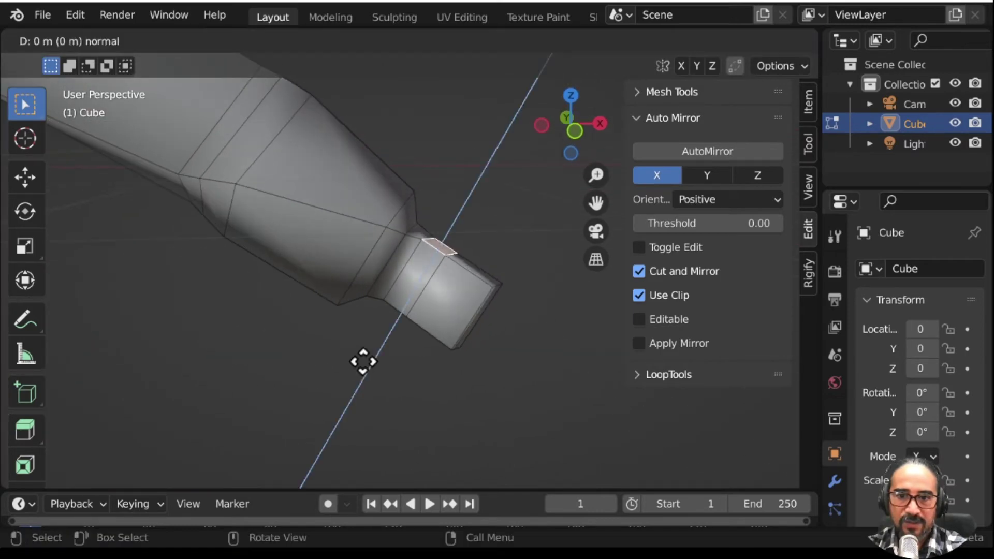
click(370, 350)
key(g)
key(z)
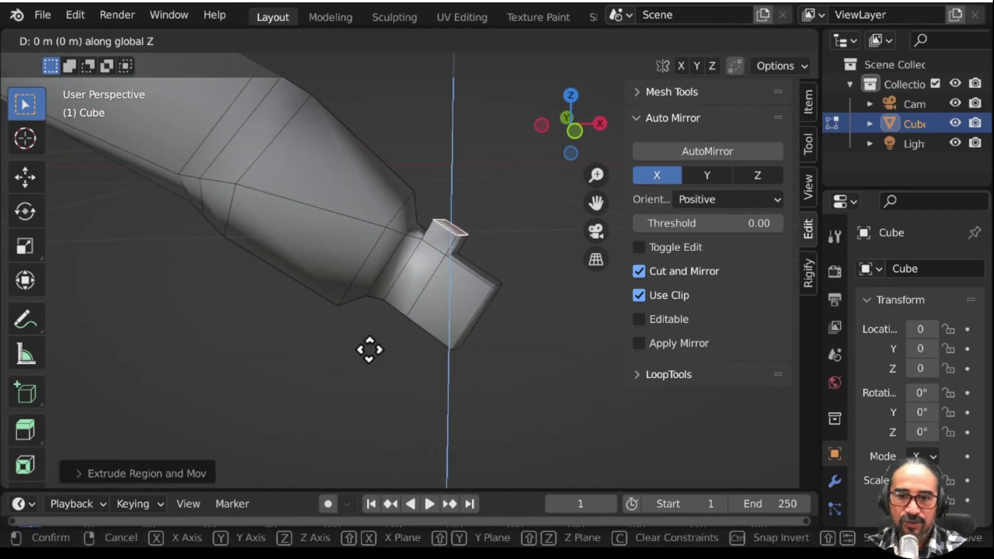
click(368, 336)
key(g)
click(378, 344)
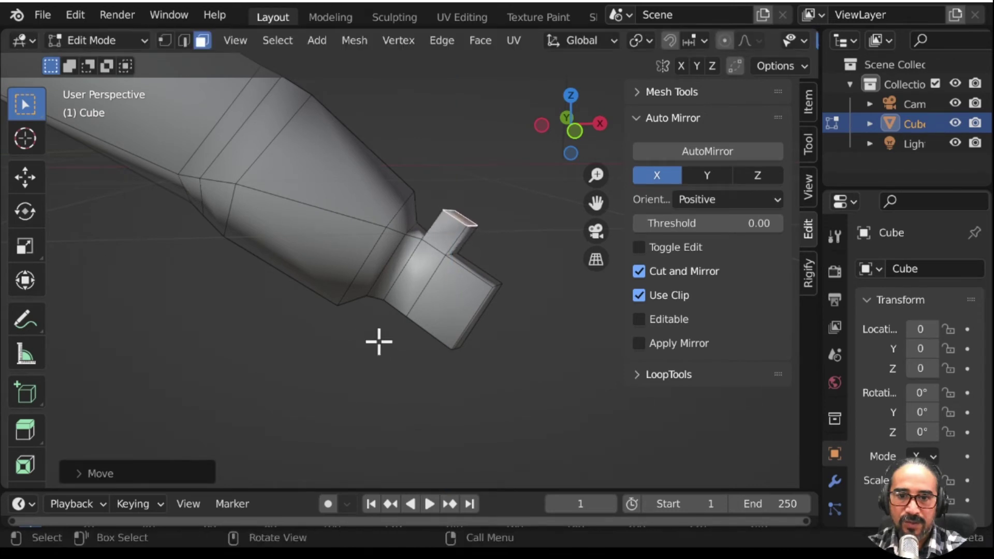
mouse_move(377, 340)
middle_down()
mouse_move(392, 351)
mouse_move(433, 326)
mouse_move(401, 267)
mouse_move(304, 339)
mouse_move(347, 372)
mouse_move(371, 319)
middle_up()
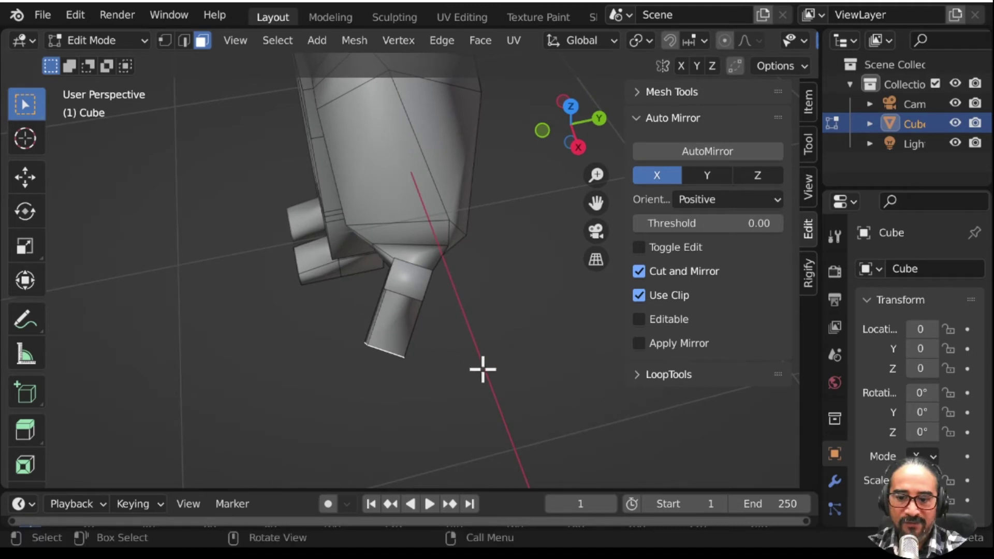
Step: Rotate and nudge the thumb tip and limb end face to angle them
key(r)
click(453, 401)
key(g)
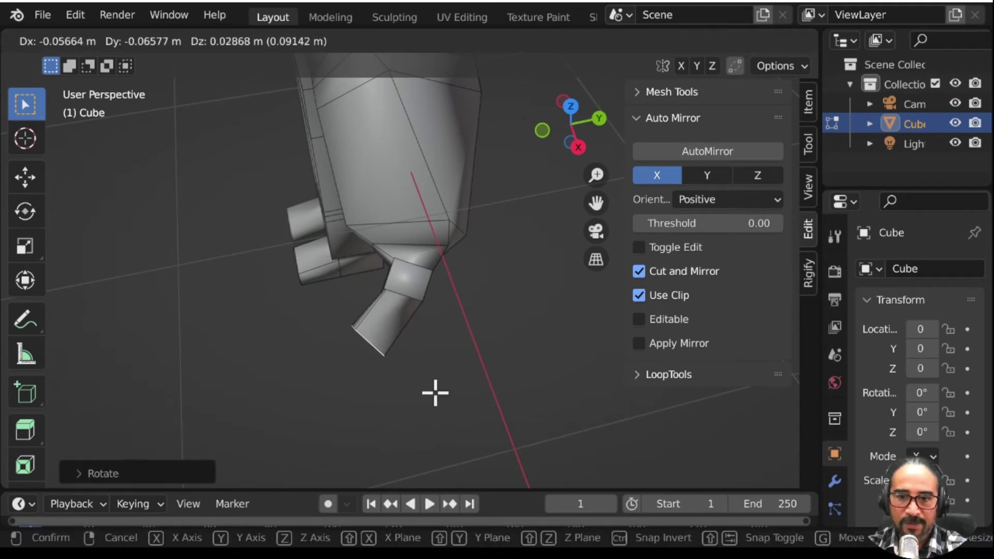
click(432, 388)
key(r)
click(419, 371)
key(g)
key(r)
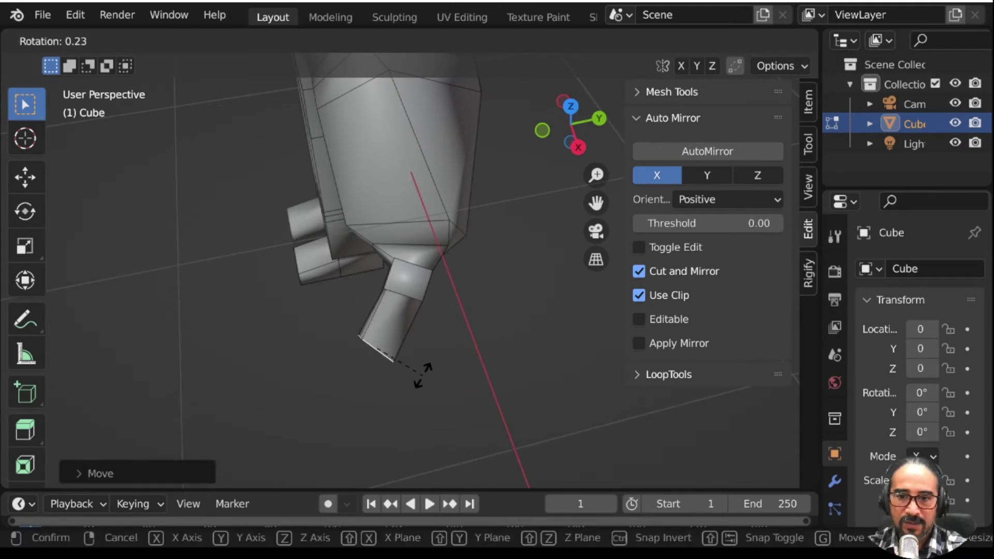
click(415, 368)
key(r)
key(r)
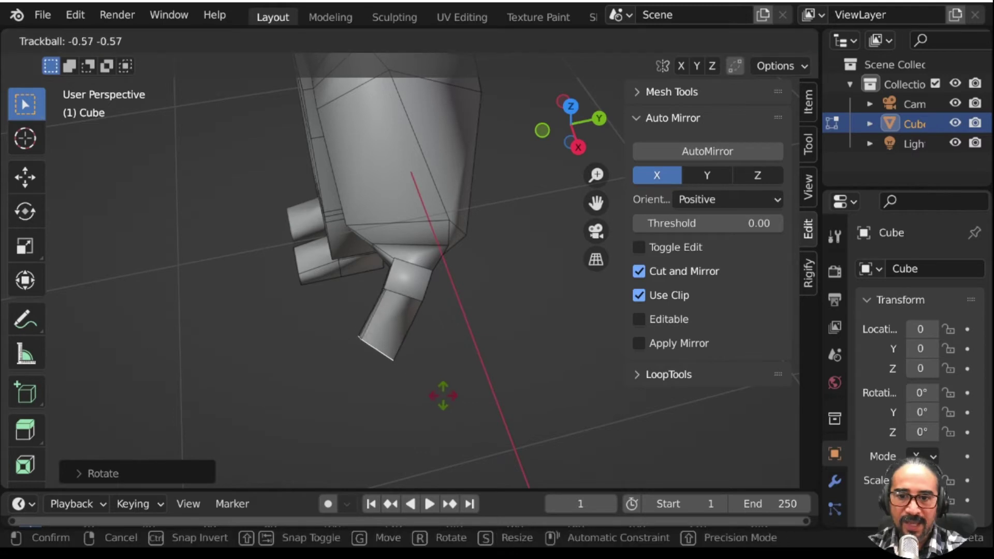
click(439, 392)
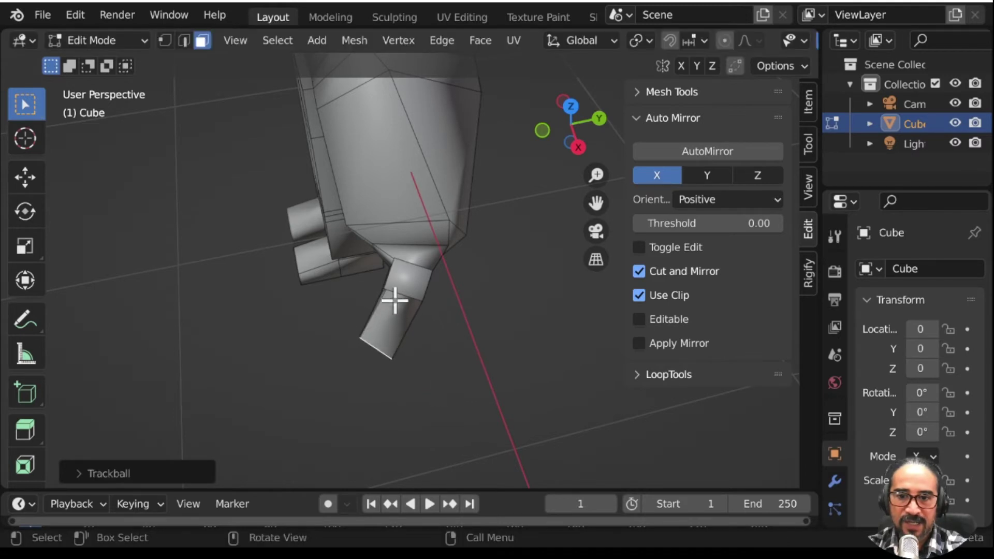
Step: Extrude the end face into a new segment and scale it slightly narrower
key(e)
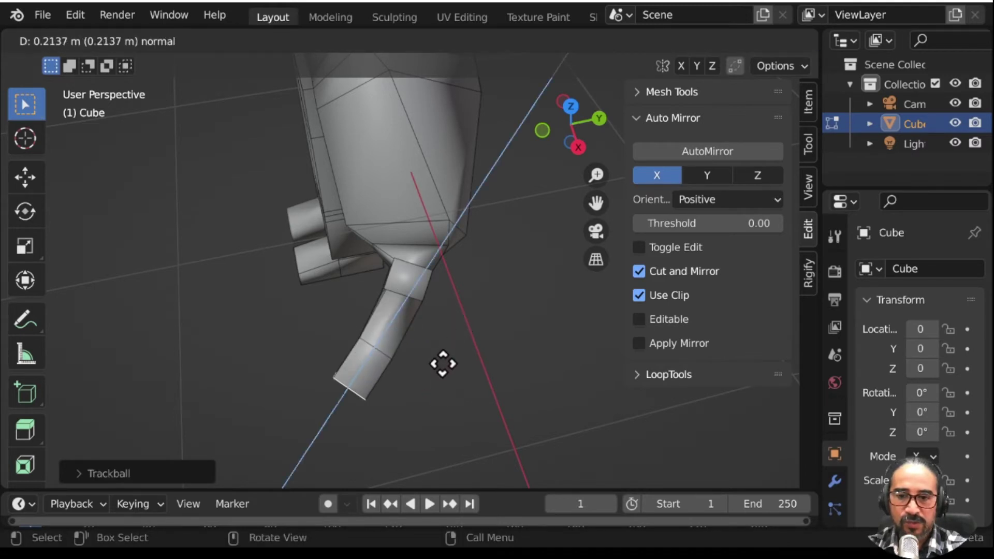
click(442, 364)
mouse_move(217, 422)
middle_down()
mouse_move(392, 349)
mouse_move(563, 430)
mouse_move(449, 401)
mouse_move(399, 308)
middle_up()
key(s)
click(549, 424)
Step: Leave Edit Mode to orbit the whole figure, then re-enter Edit Mode zoomed on the torso
key(Tab)
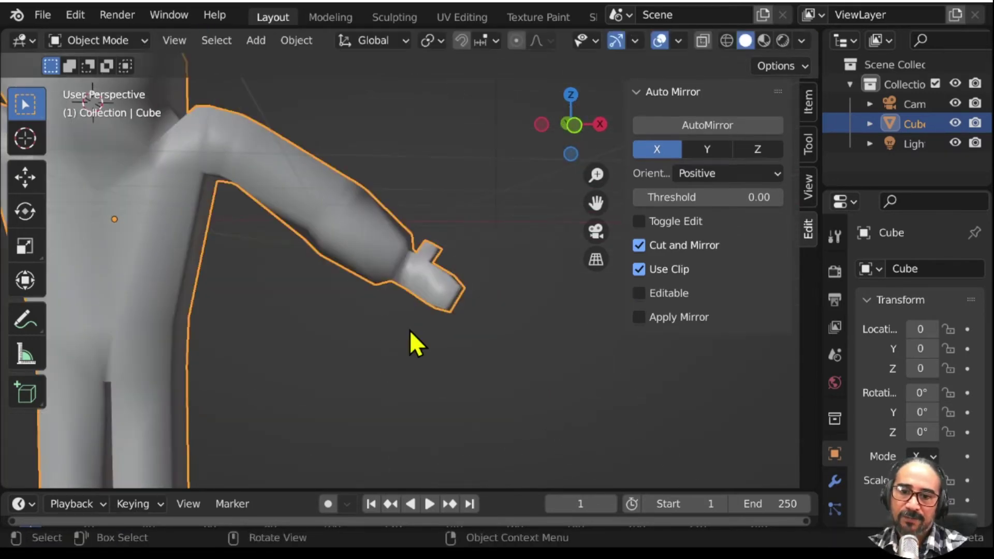
scroll(409, 330, down, 6)
mouse_move(350, 356)
middle_down()
mouse_move(414, 349)
mouse_move(342, 345)
mouse_move(472, 347)
mouse_move(322, 384)
mouse_move(420, 386)
mouse_move(484, 366)
mouse_move(446, 354)
middle_up()
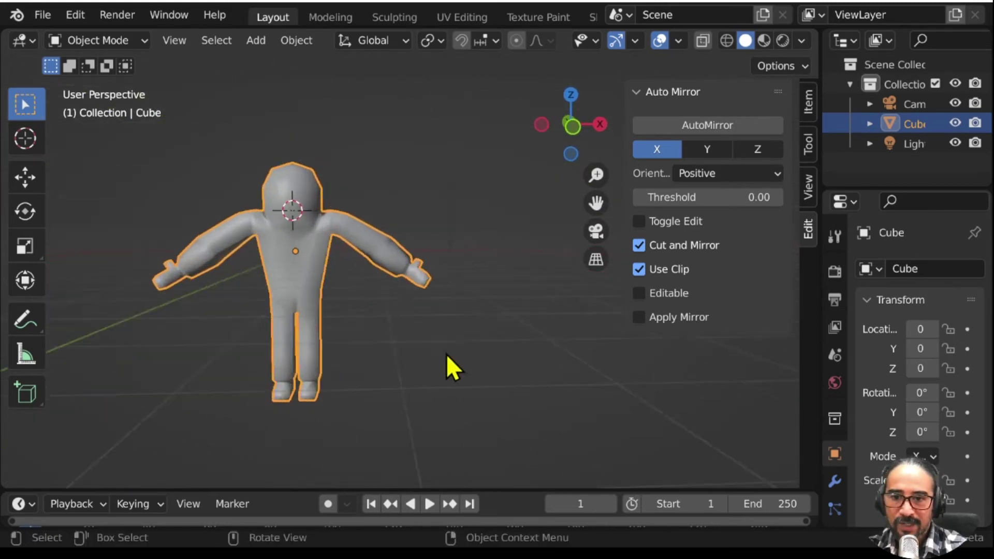
scroll(362, 347, up, 3)
mouse_move(288, 337)
middle_down()
mouse_move(237, 340)
mouse_move(395, 348)
mouse_move(342, 343)
mouse_move(344, 357)
middle_up()
key(Tab)
scroll(310, 370, up, 2)
scroll(395, 390, up, 2)
Step: Select the long chest face plus the face above it and delete them as Faces
scroll(388, 352, up, 2)
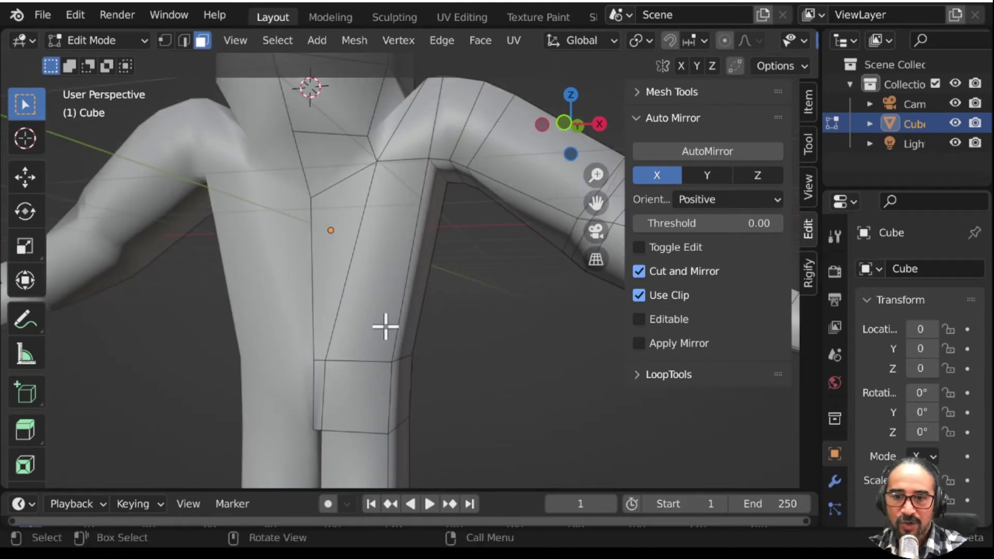
scroll(415, 341, down, 3)
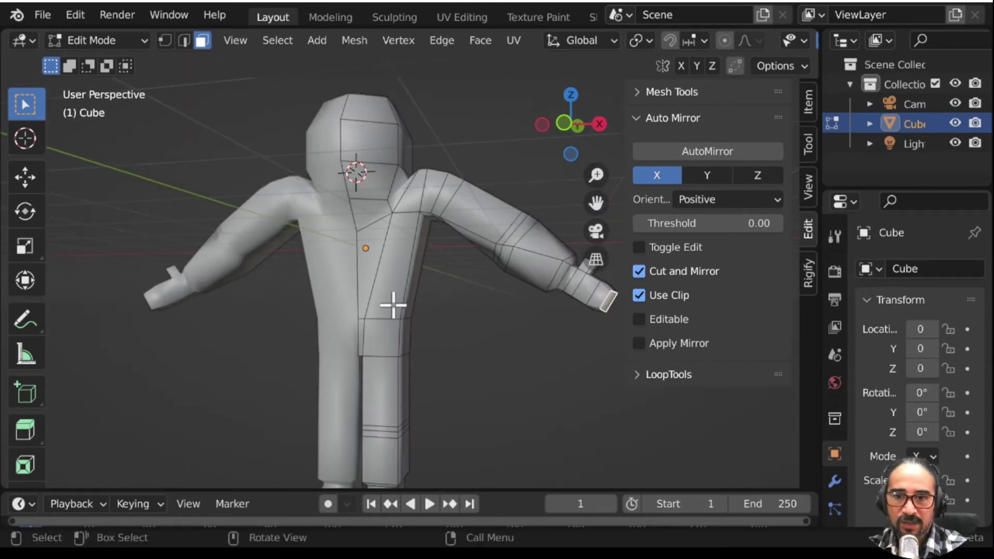
scroll(328, 248, up, 2)
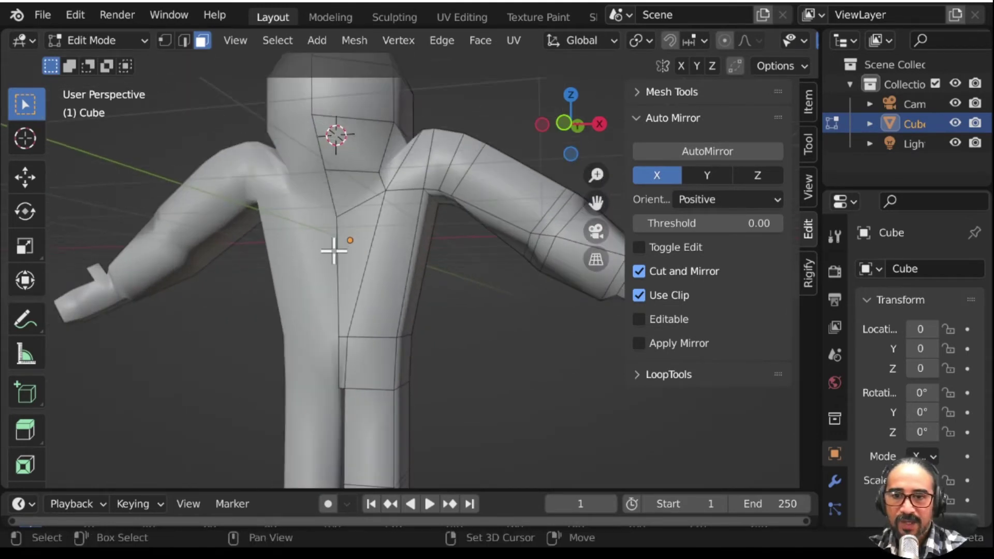
scroll(337, 260, up, 1)
scroll(387, 308, up, 2)
middle_drag(388, 308, 406, 193)
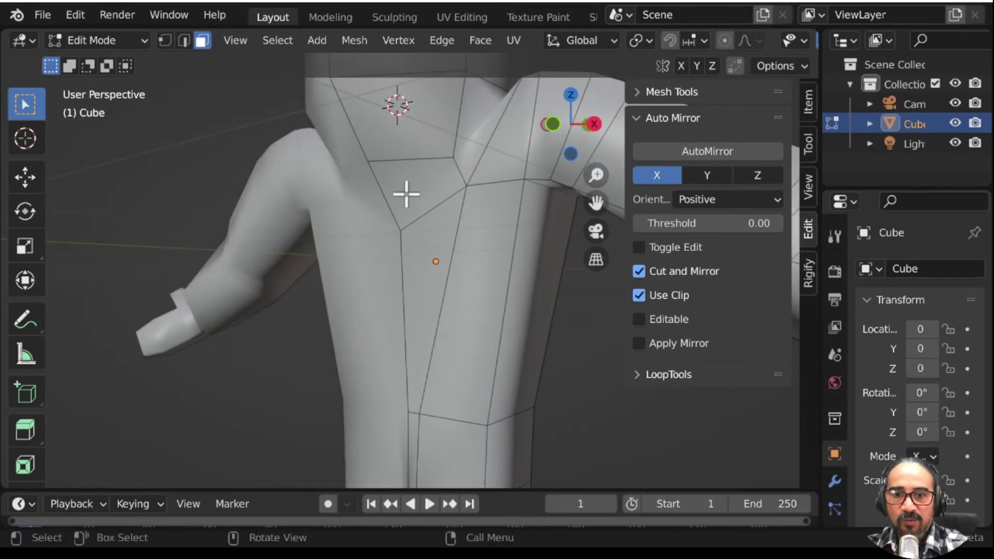
middle_drag(438, 264, 405, 203)
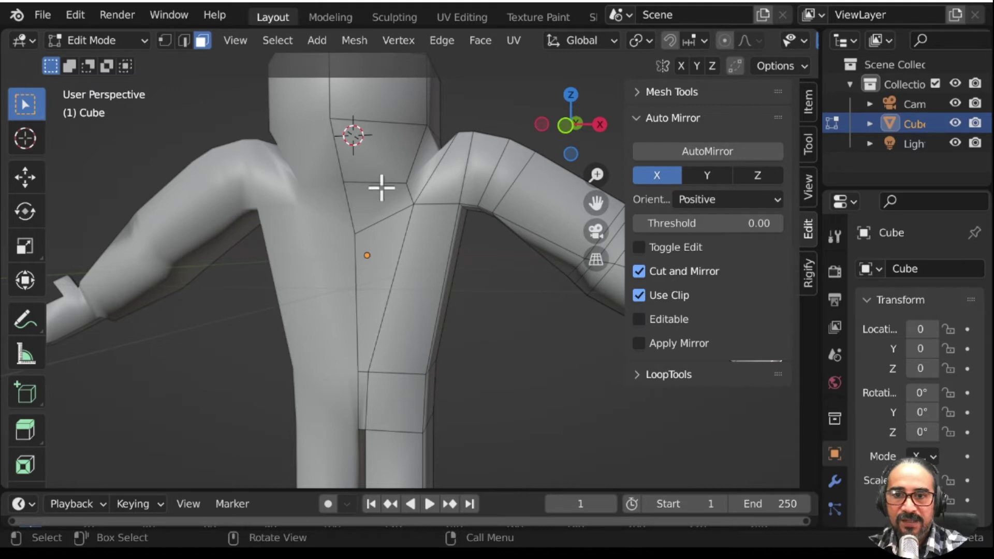
click(369, 243)
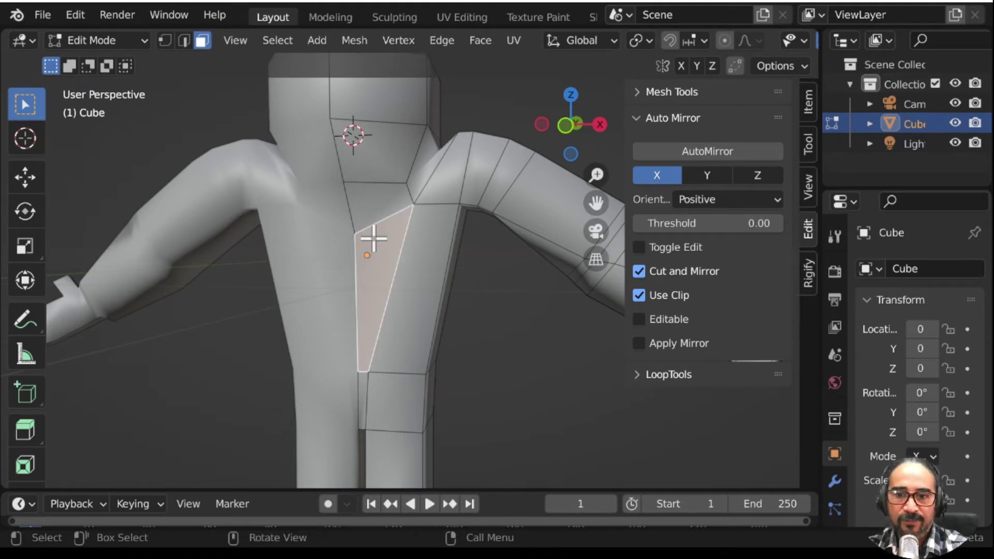
shift+click(396, 207)
key(x)
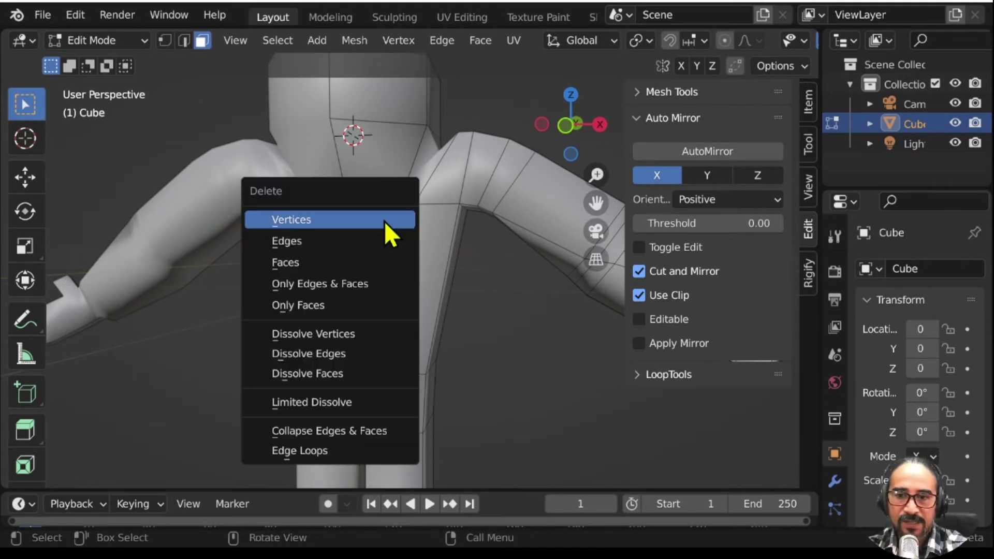
click(301, 260)
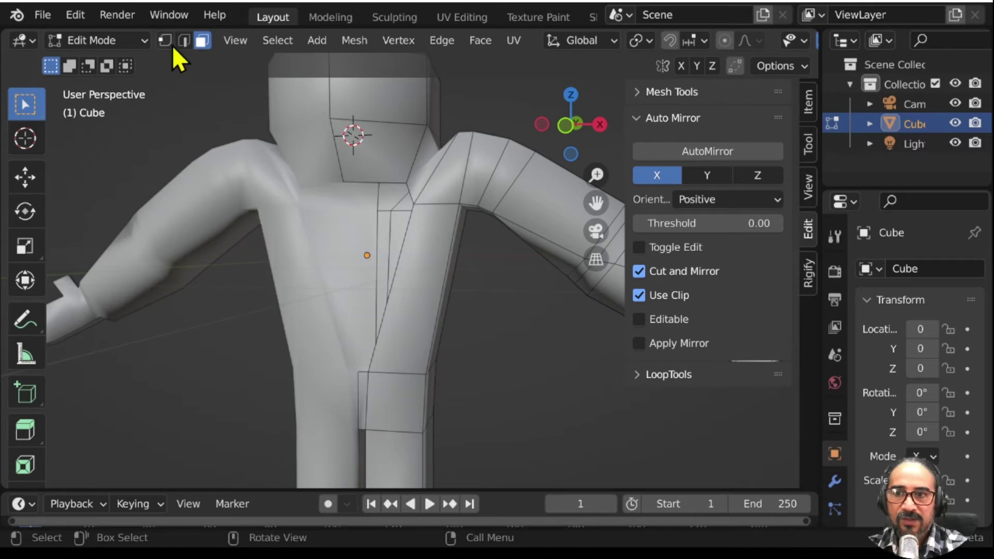
Step: Merge the selected chest vertices At Center and add a new connected vertex
middle_drag(439, 226, 417, 277)
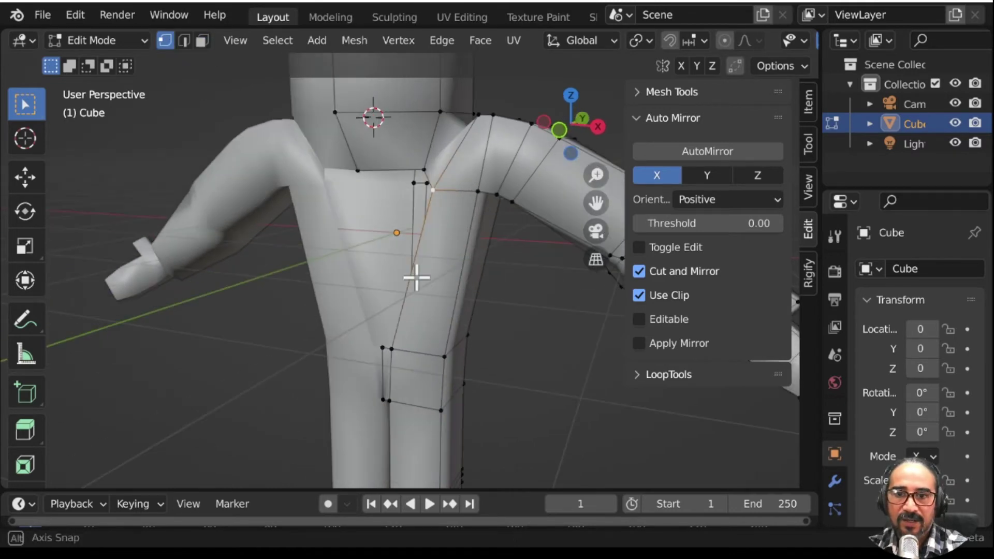
middle_drag(422, 177, 430, 160)
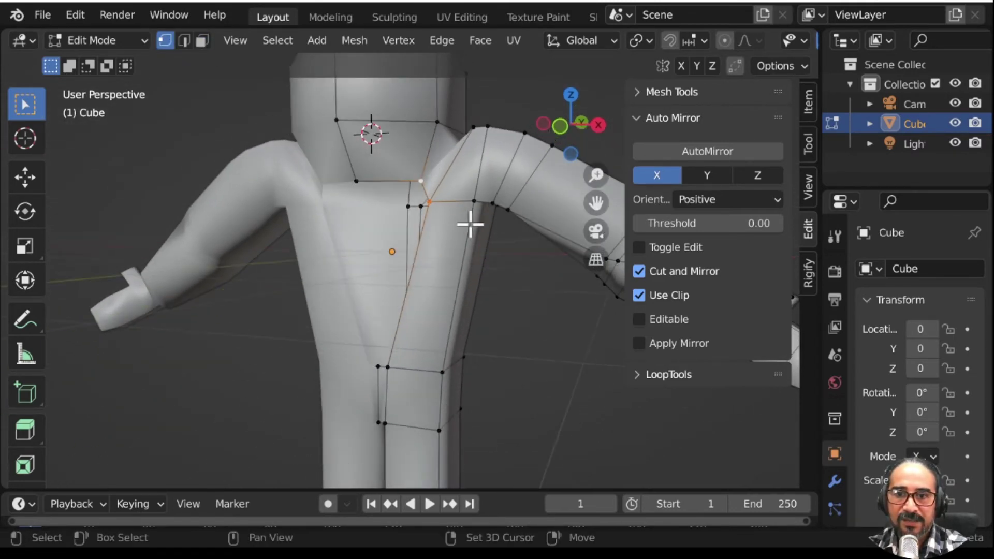
key(m)
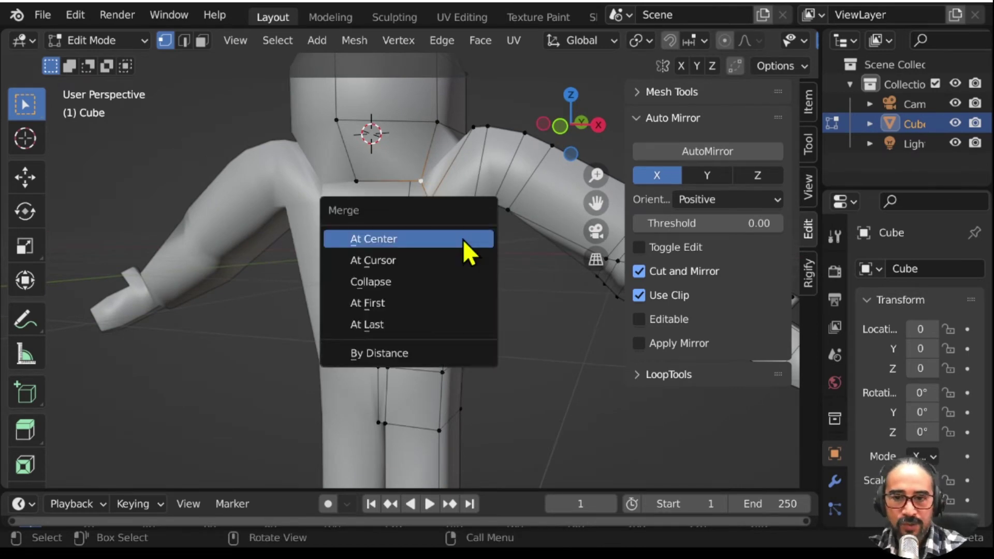
click(463, 240)
middle_drag(386, 266, 420, 243)
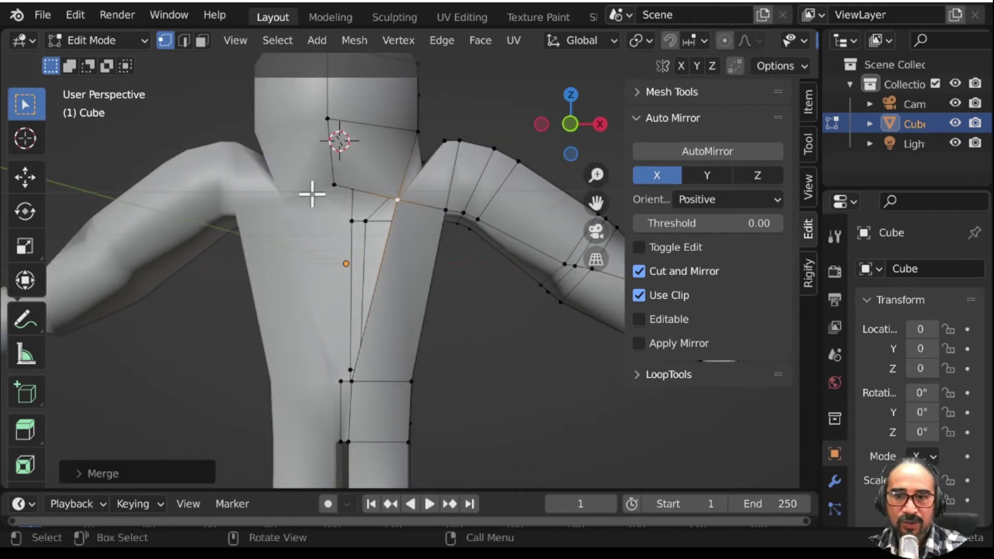
ctrl+right_click(335, 187)
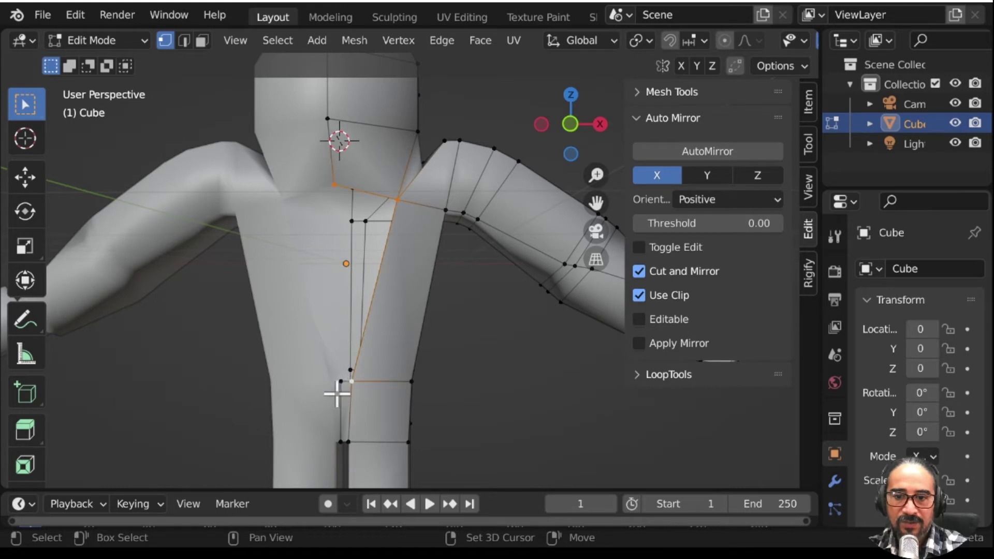
Step: Move the selected chest geometry to a new position over the hole
mouse_move(358, 412)
middle_down()
mouse_move(362, 382)
mouse_move(379, 398)
mouse_move(377, 266)
mouse_move(411, 202)
middle_up()
scroll(380, 397, down, 2)
scroll(377, 267, up, 3)
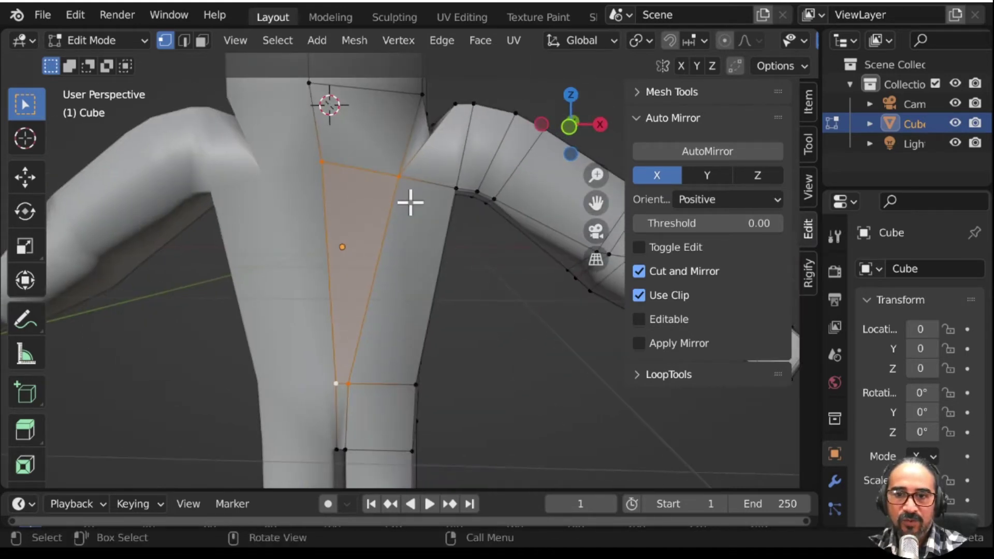
mouse_move(325, 184)
middle_down()
mouse_move(421, 231)
mouse_move(310, 255)
mouse_move(434, 272)
mouse_move(399, 204)
mouse_move(408, 222)
middle_up()
key(g)
click(409, 273)
Step: Place a vertex near the shoulder, then select another chest vertex
key(g)
click(421, 187)
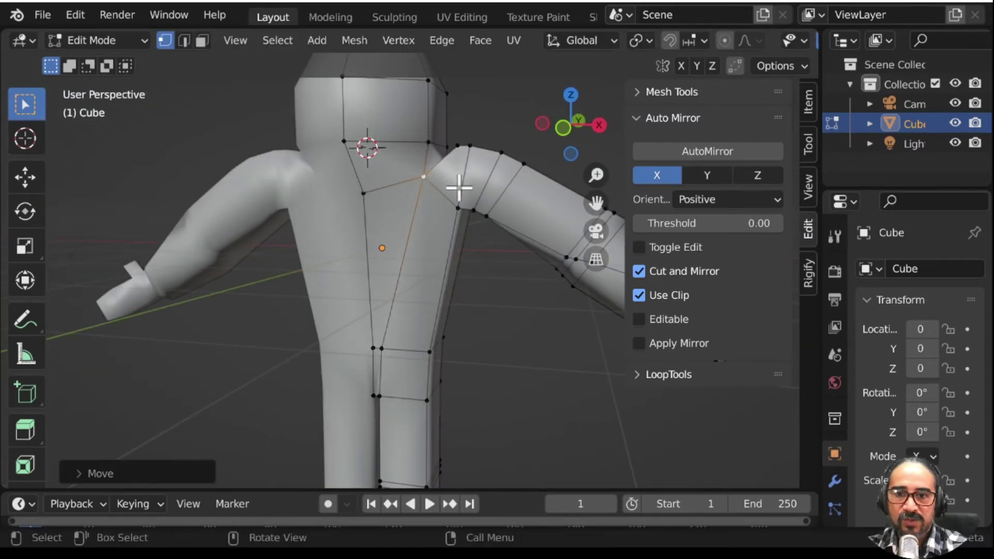
middle_drag(458, 187, 442, 226)
click(472, 122)
mouse_move(492, 188)
middle_down()
mouse_move(466, 248)
mouse_move(443, 129)
middle_up()
mouse_move(488, 237)
middle_down()
mouse_move(468, 339)
mouse_move(488, 248)
middle_up()
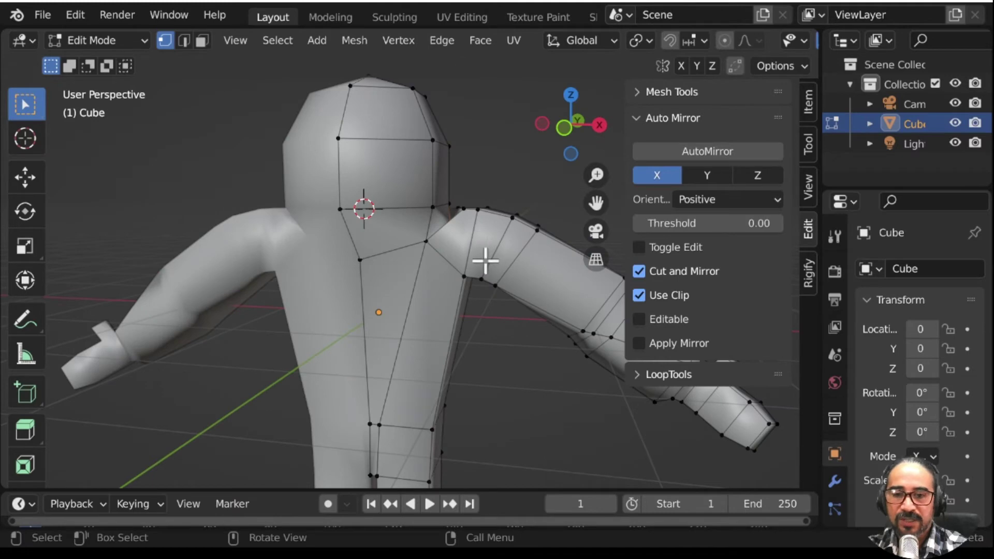
Step: Move the selected chest vertex along Z and return to Object Mode
key(g)
key(z)
click(482, 246)
key(Tab)
Step: Switch to the Front Orthographic view and bring up the Add menu
scroll(486, 271, down, 2)
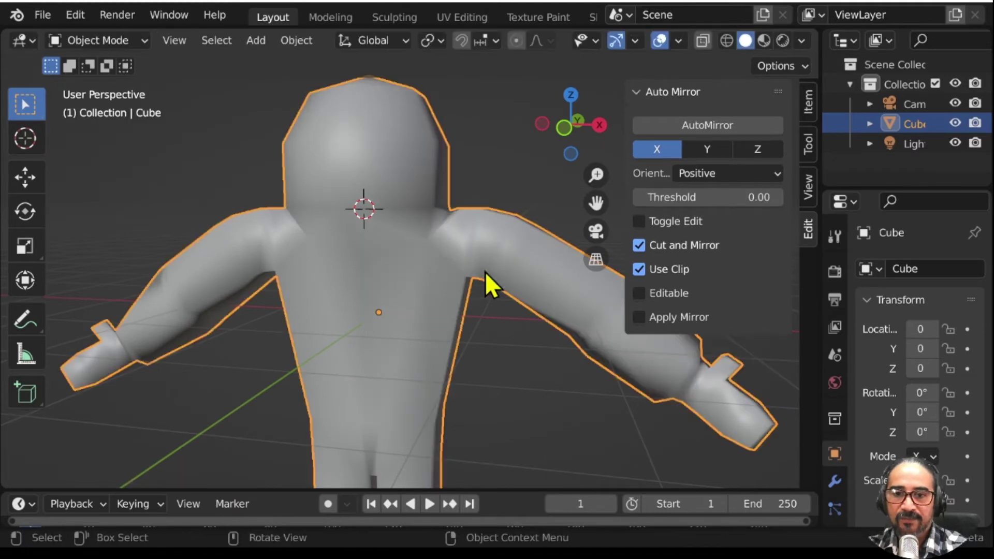
scroll(485, 319, down, 4)
mouse_move(484, 319)
middle_down()
mouse_move(187, 325)
mouse_move(416, 291)
mouse_move(535, 315)
middle_up()
scroll(533, 321, down, 3)
key(KP_1)
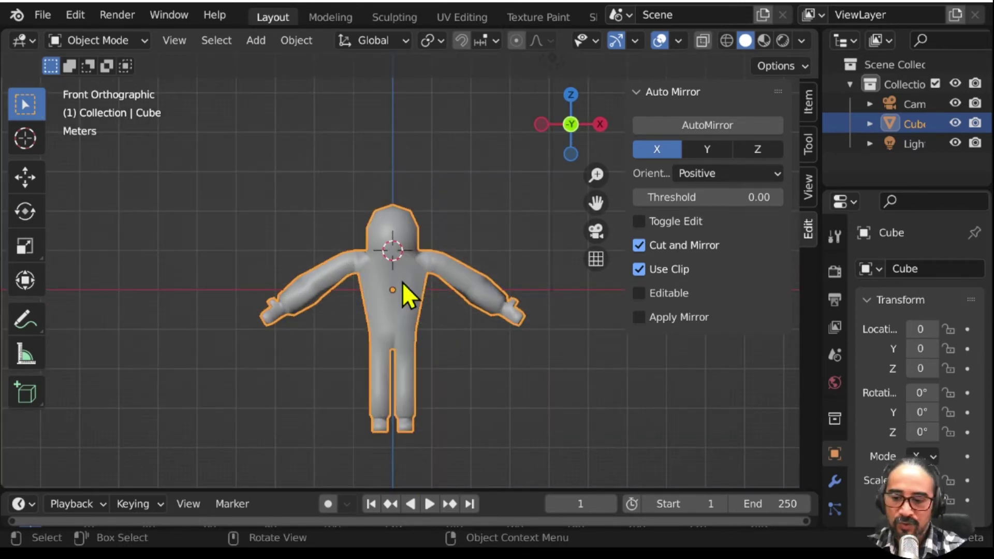
key(shift+a)
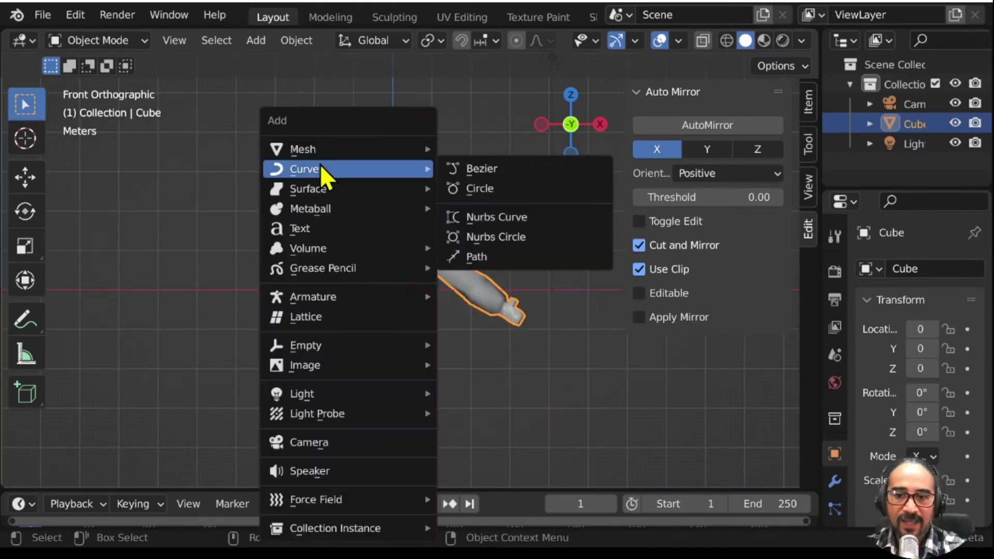
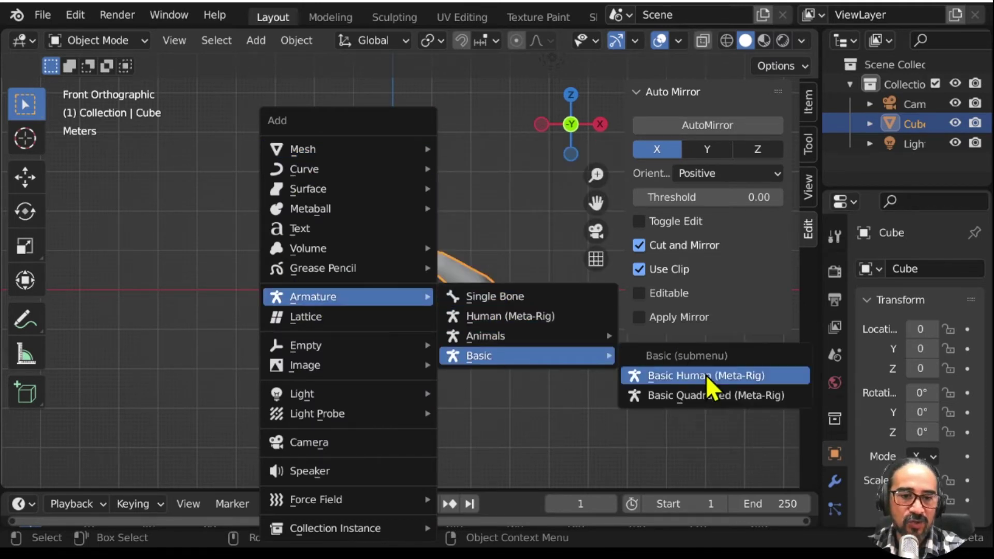
Step: Add a Basic Human metarig, lower the astronaut mesh vertically, and reset the rig to the origin
click(720, 378)
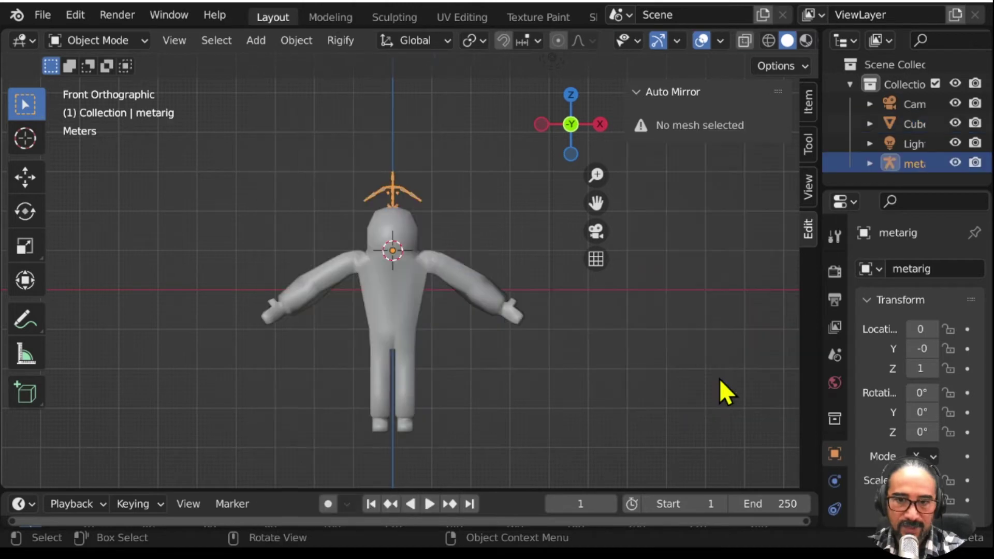
click(418, 275)
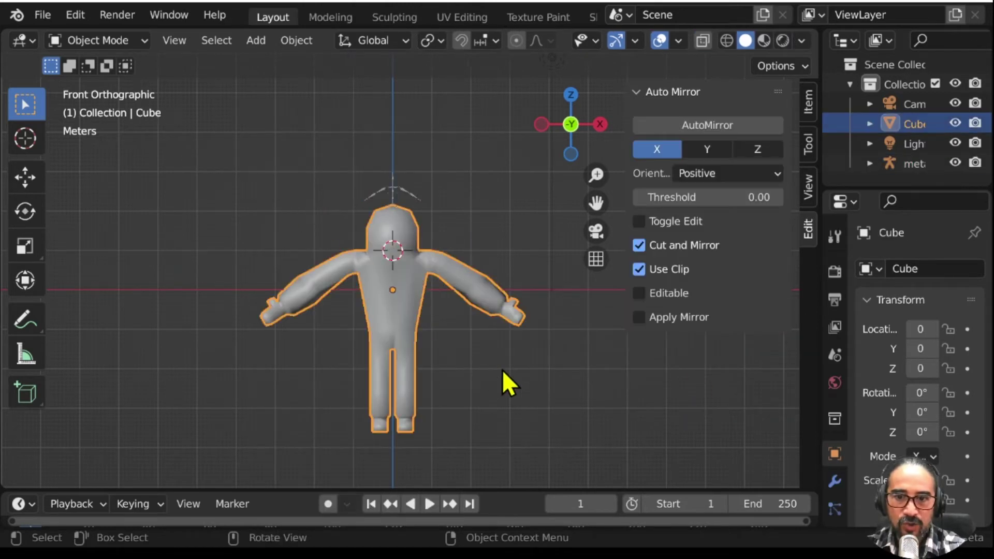
key(g)
key(z)
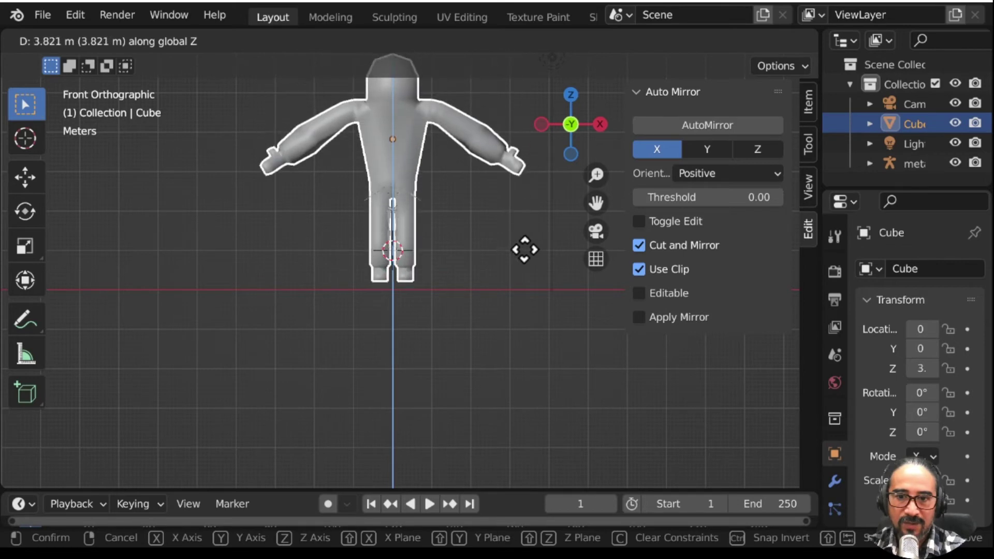
click(428, 262)
click(393, 231)
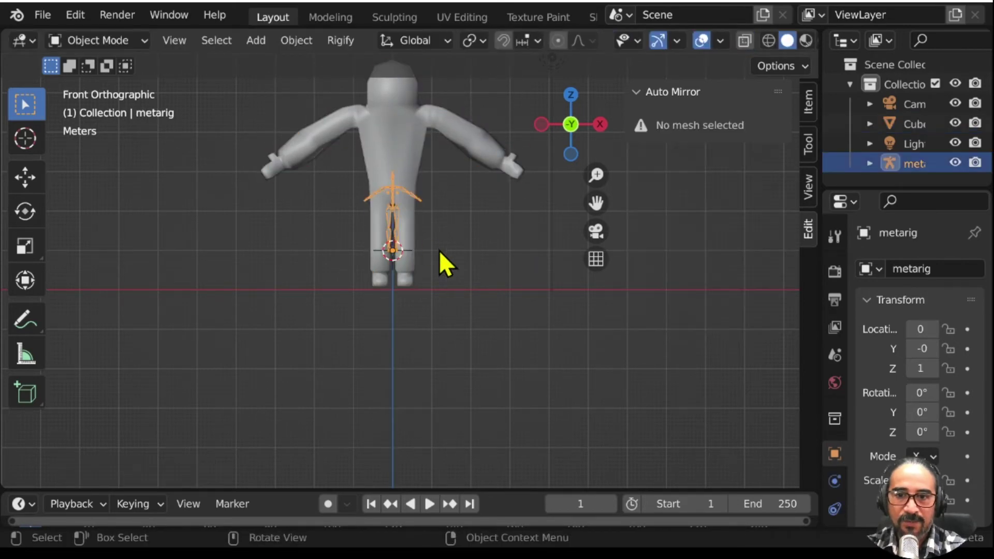
scroll(440, 264, up, 4)
key(alt+g)
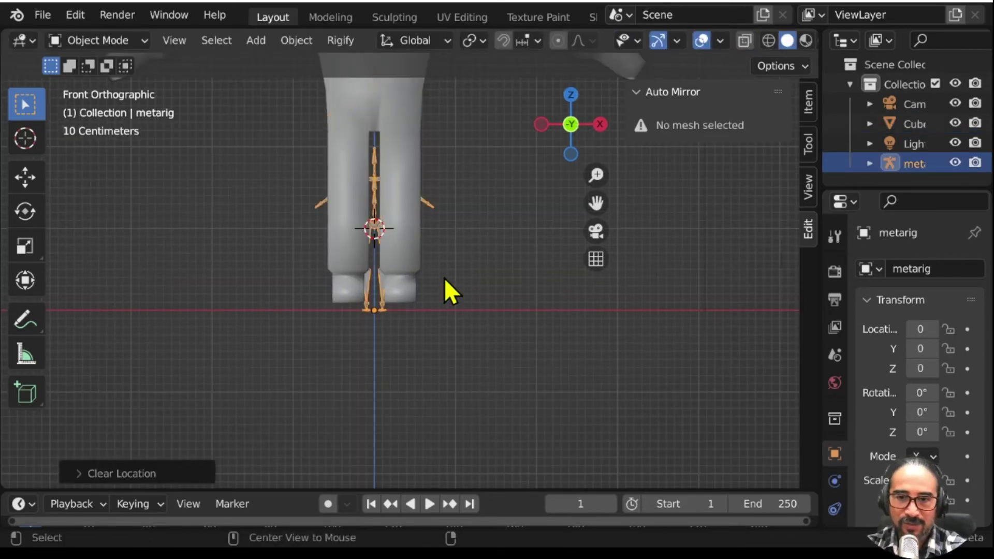
Step: Shrink the astronaut mesh twice and lower it along Z toward the rig
click(401, 235)
key(s)
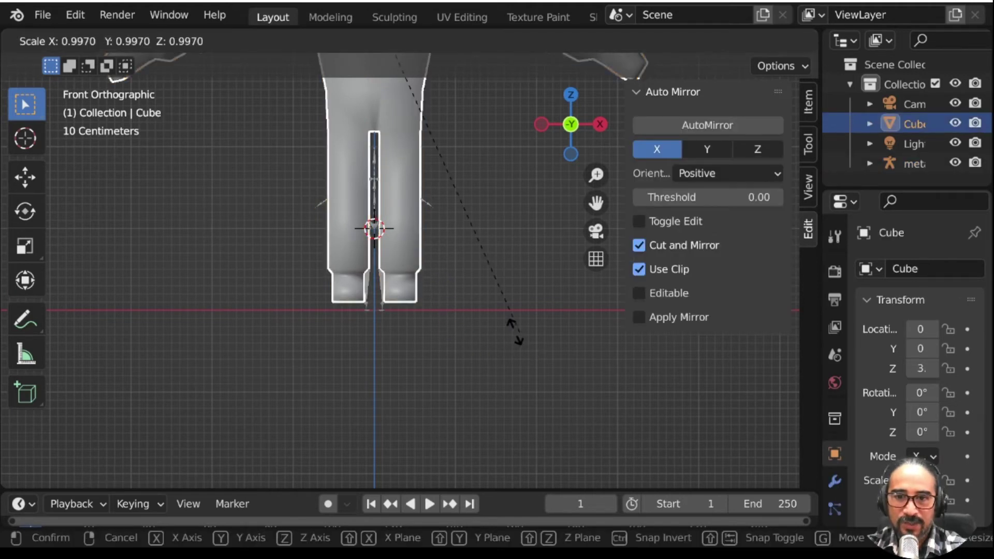
click(421, 196)
key(g)
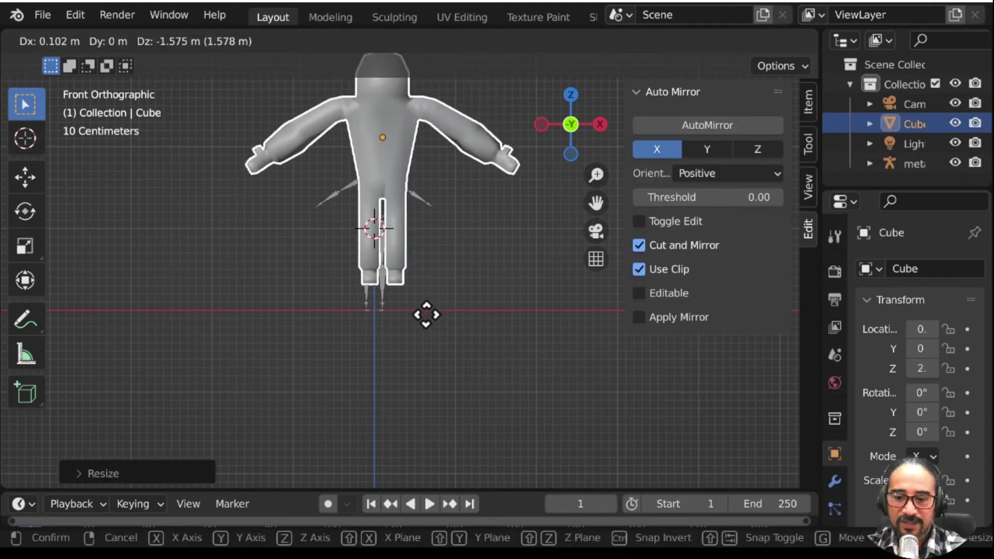
key(z)
click(426, 337)
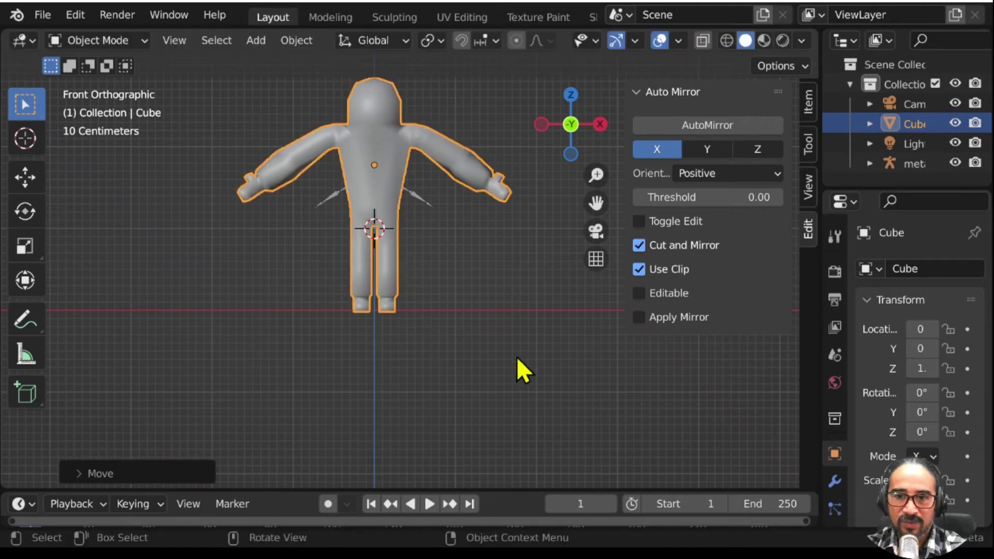
key(s)
click(427, 282)
Step: Rescale the mesh to match the rig and lower it until its feet touch the ground
key(g)
key(z)
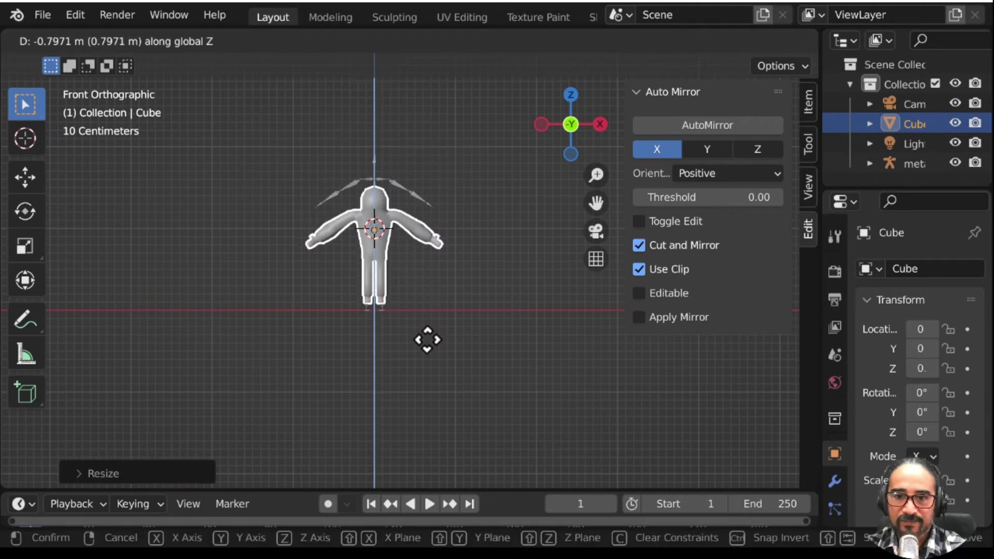
click(433, 352)
key(s)
click(475, 365)
key(g)
key(z)
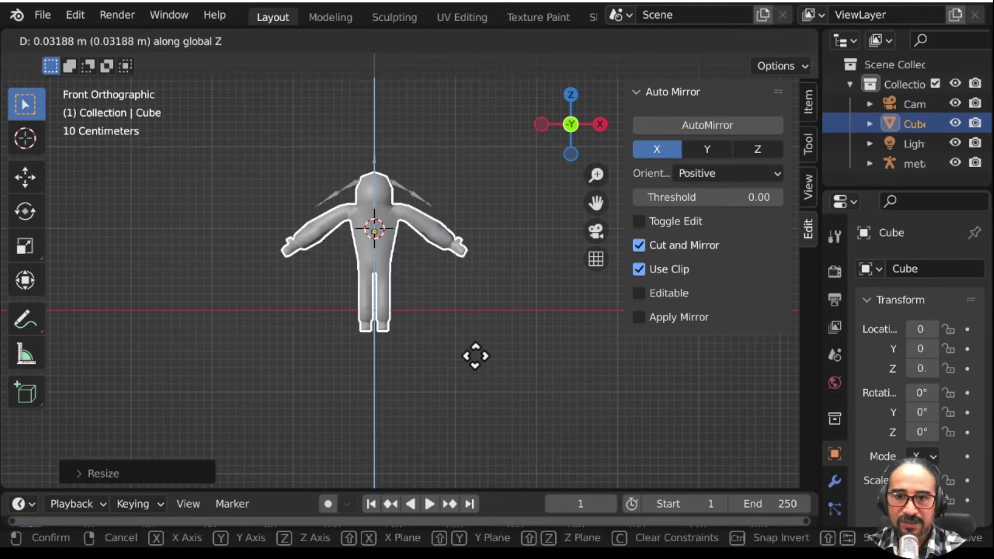
drag(458, 307, 461, 339)
click(469, 354)
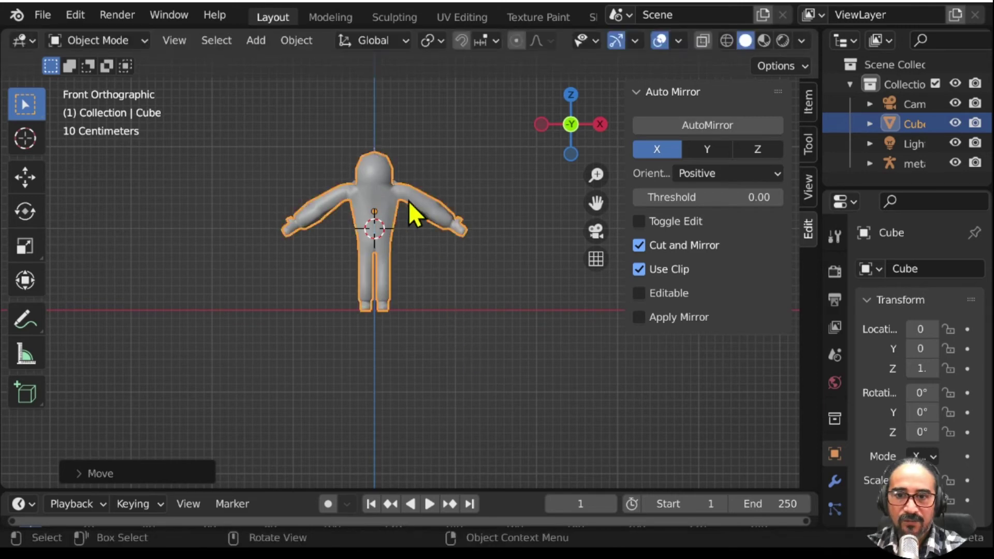
Step: Turn on X-ray and maximize the 3D viewport centred on the character
click(702, 41)
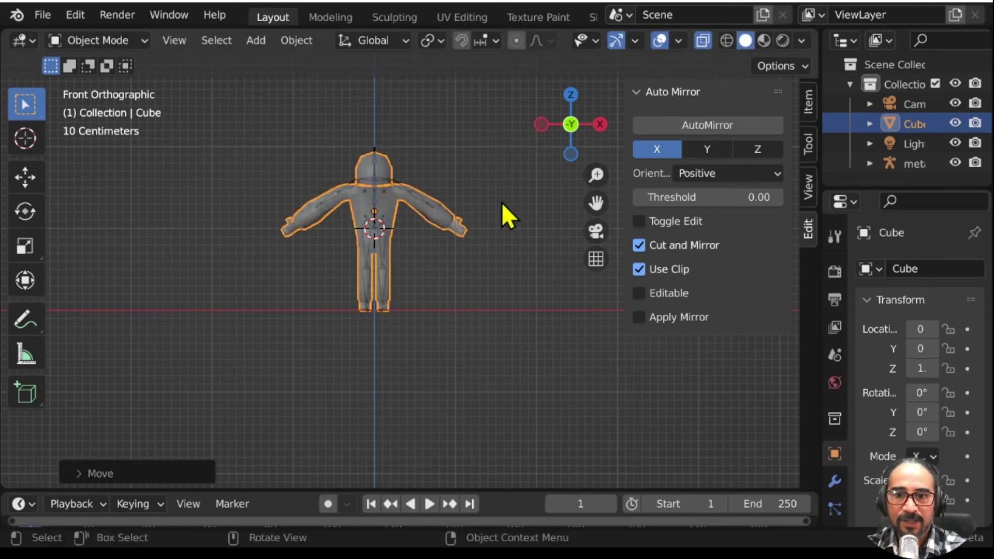
key(ctrl+space)
scroll(486, 274, up, 2)
scroll(486, 232, up, 1)
mouse_move(482, 195)
shift+middle_down()
mouse_move(537, 286)
mouse_move(261, 342)
mouse_move(630, 384)
mouse_move(567, 287)
shift+middle_up()
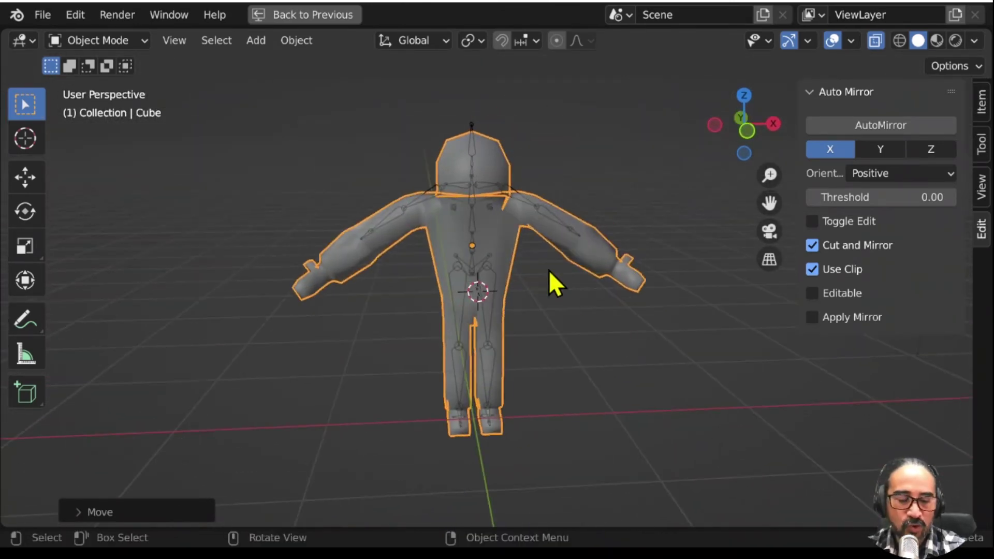
Step: In front view, frame the character and slightly rescale the astronaut mesh
key(KP_1)
scroll(548, 269, up, 3)
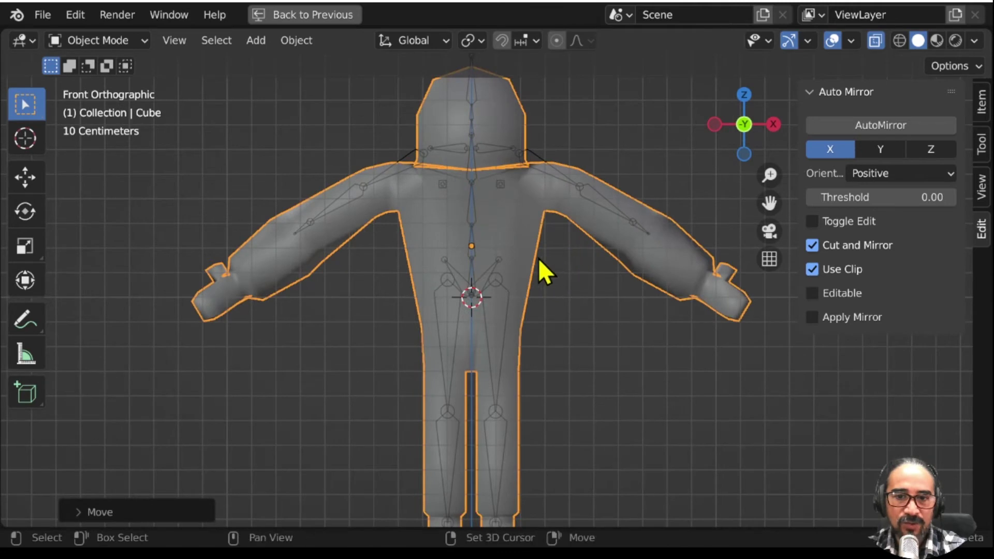
shift+middle_drag(538, 259, 483, 277)
shift+middle_drag(458, 126, 458, 169)
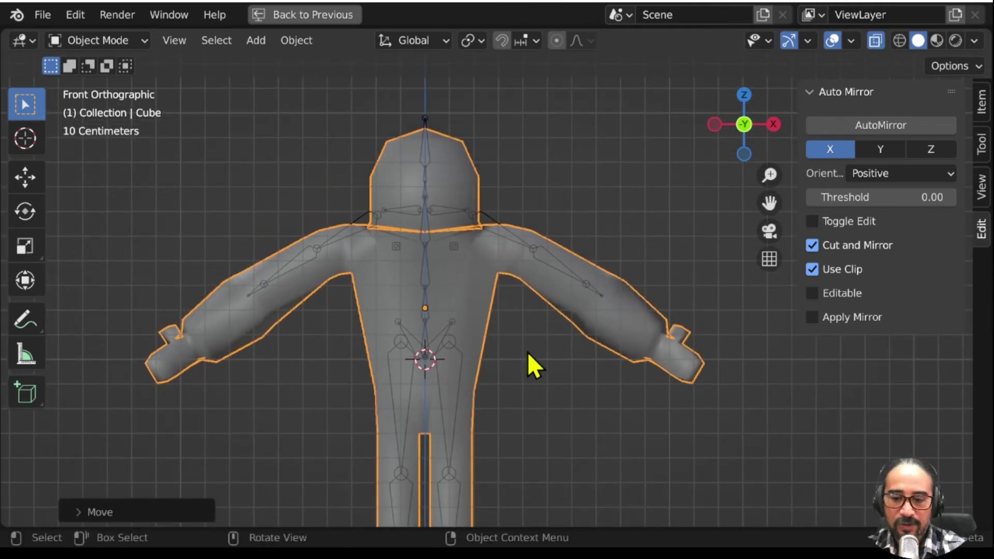
key(s)
click(548, 381)
scroll(545, 381, down, 3)
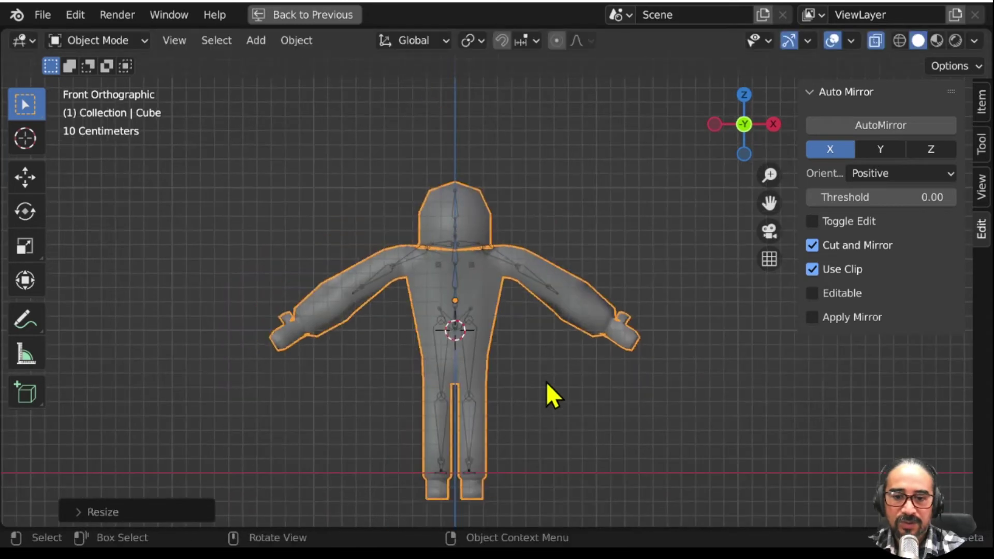
Step: Raise the mesh along Z, then select the metarig and enter Edit Mode
key(g)
key(z)
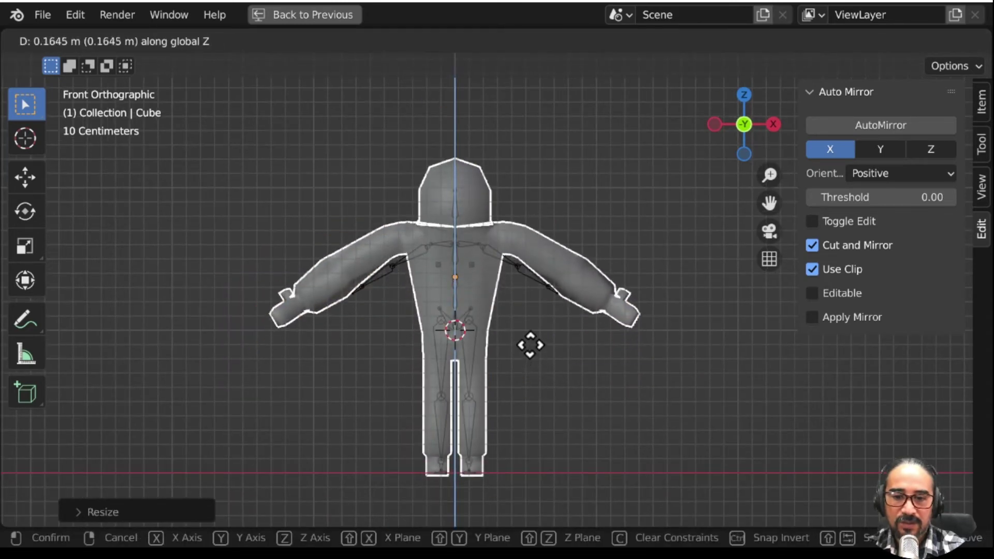
click(530, 345)
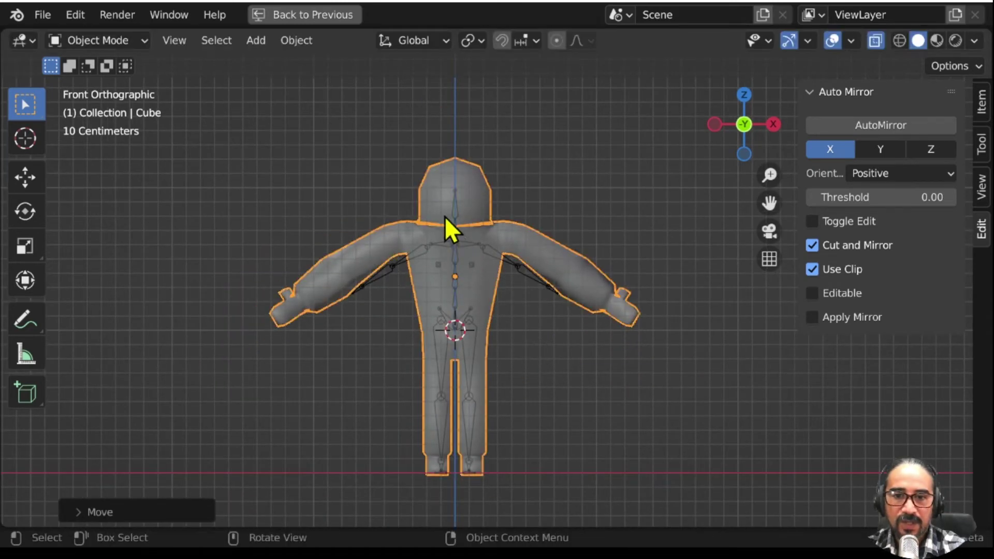
scroll(443, 186, up, 2)
click(461, 188)
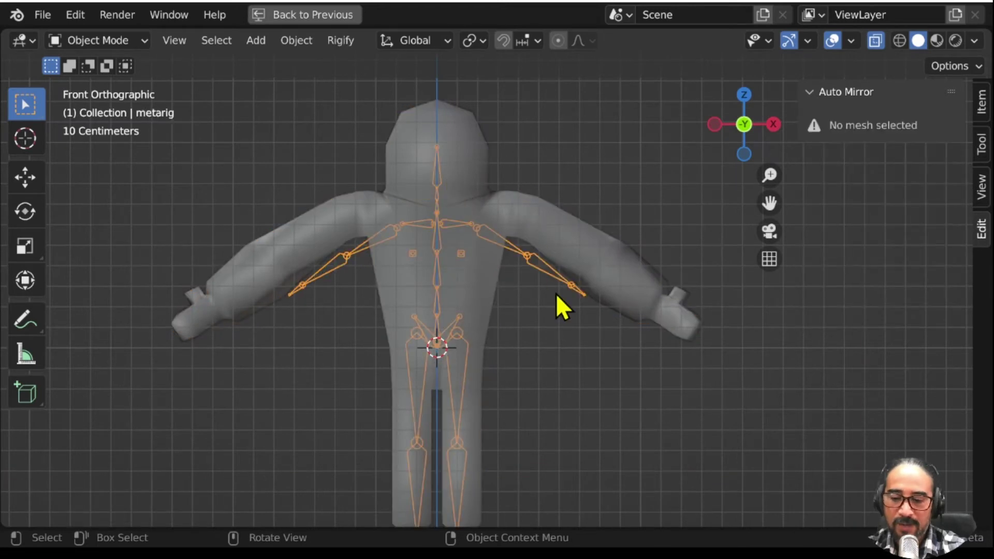
key(Tab)
Step: Zoom in and select the left shoulder and arm bones
scroll(599, 295, up, 2)
scroll(526, 308, up, 2)
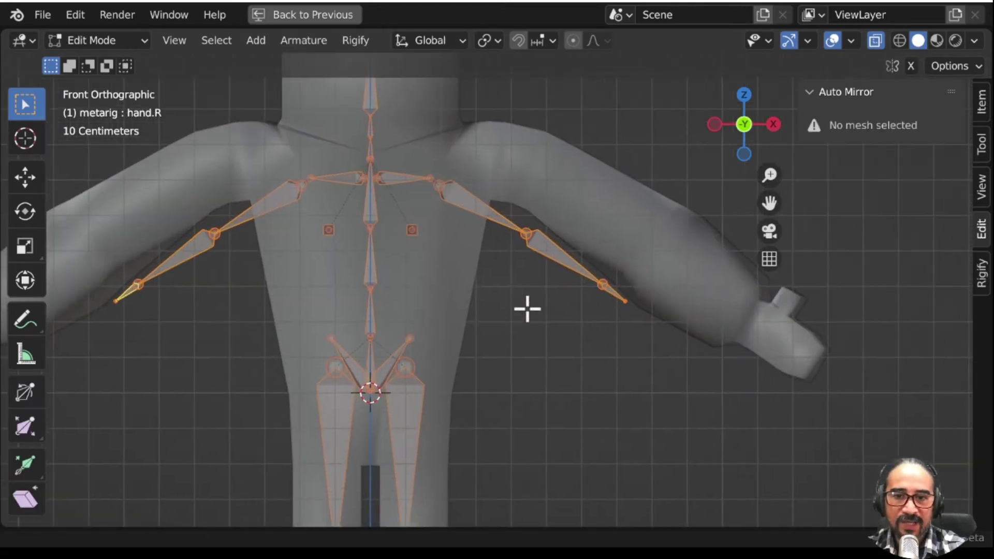
scroll(526, 309, up, 1)
click(407, 195)
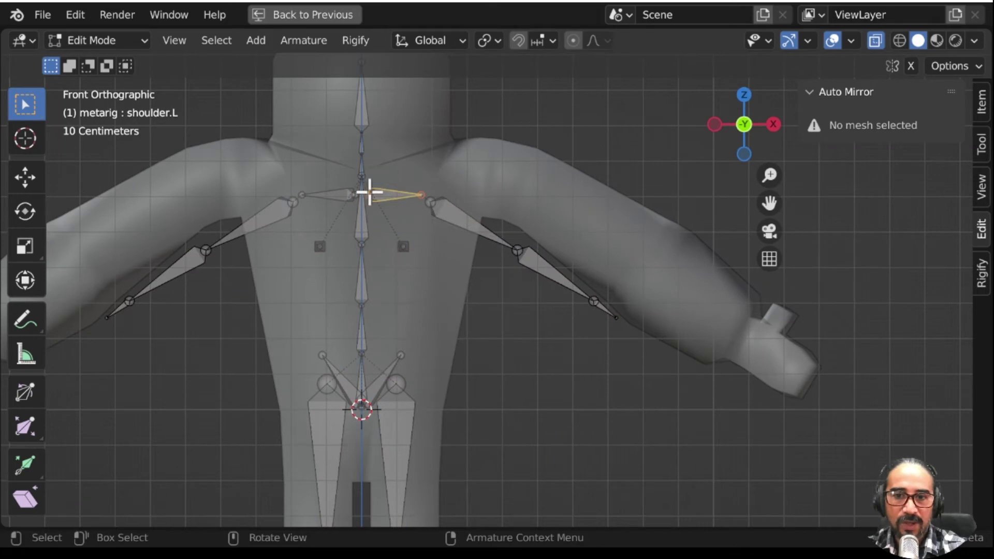
mouse_move(503, 203)
mouse_down()
mouse_move(417, 151)
mouse_move(573, 231)
mouse_up()
drag(476, 183, 668, 361)
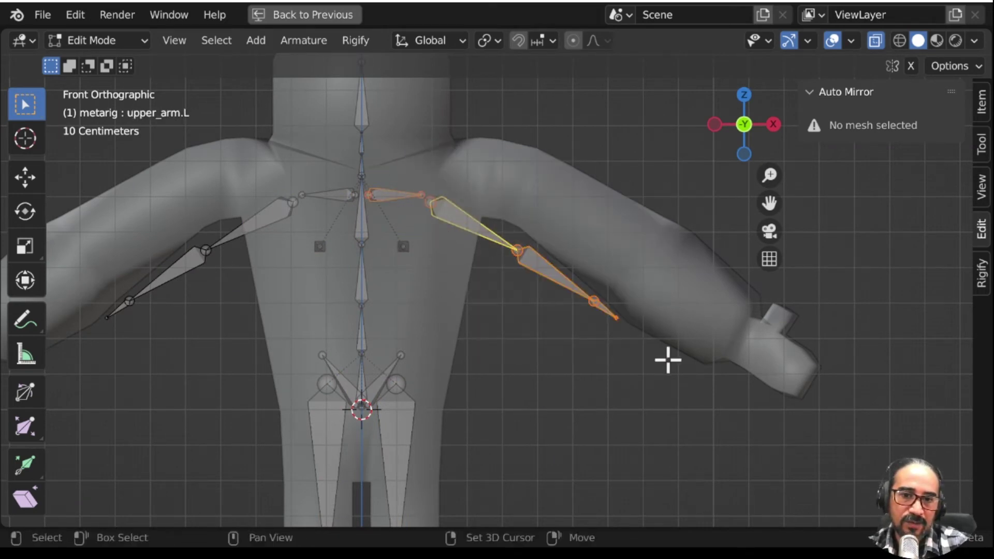
key(g)
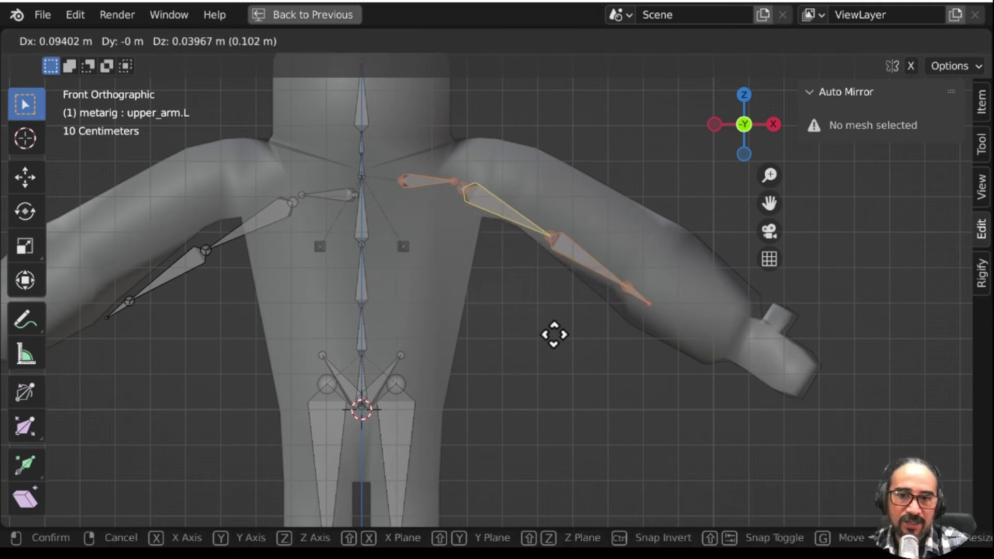
key(Escape)
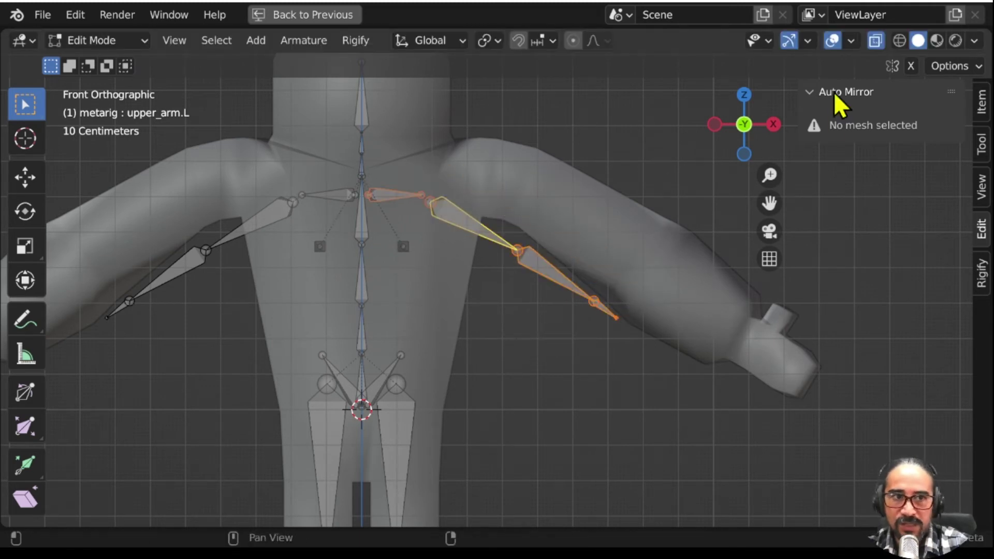
Step: Enable X-Axis Mirror and move the arm bones into the arms on both sides
click(910, 68)
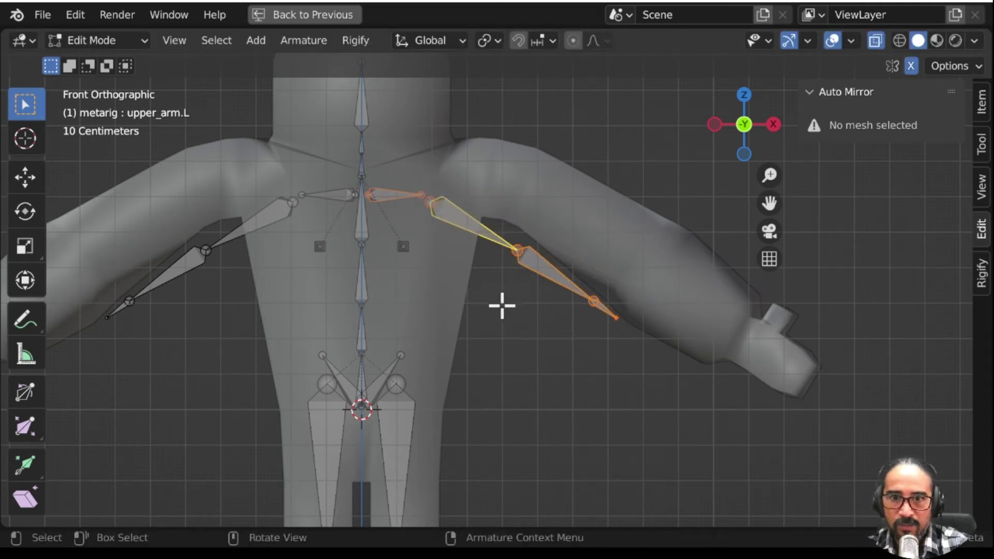
key(g)
click(454, 321)
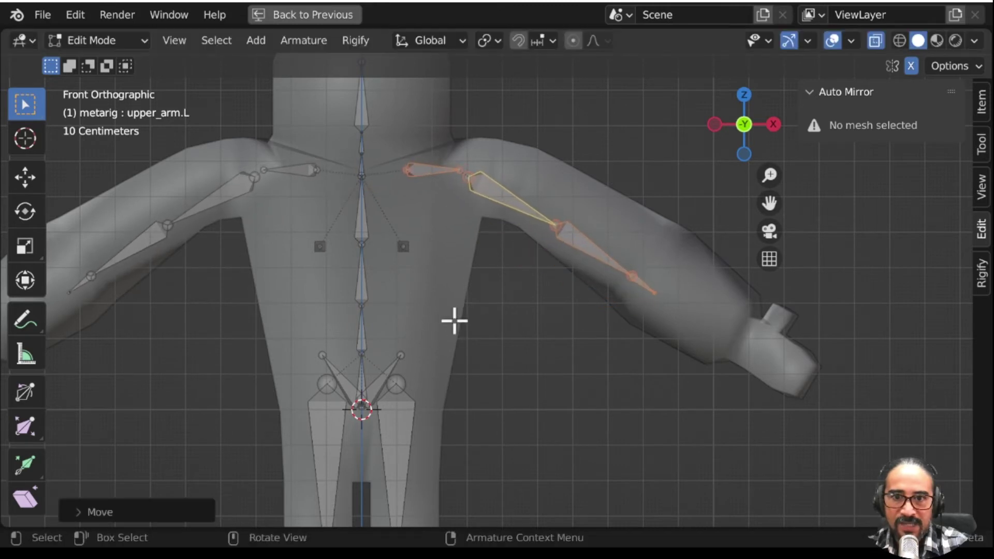
key(g)
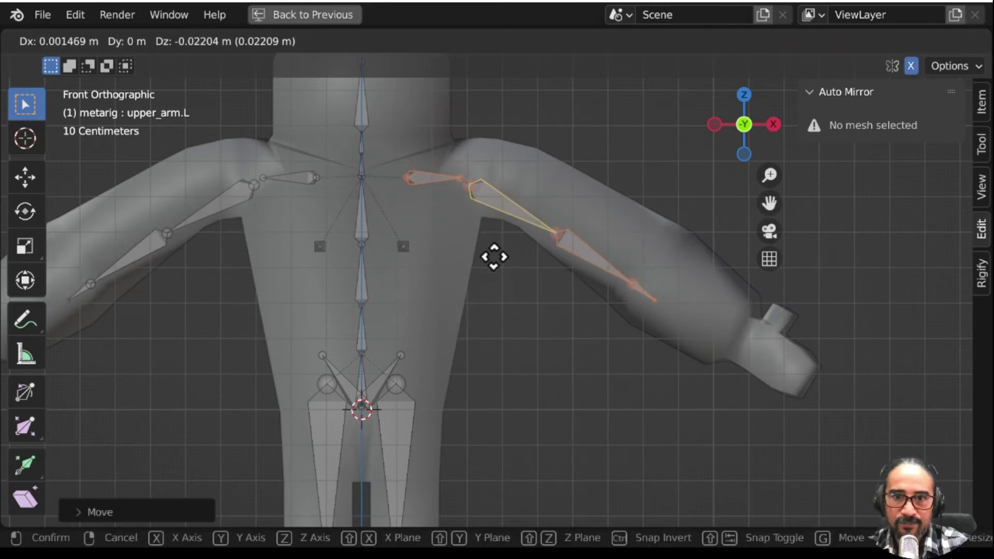
click(494, 256)
Step: Move only the upper arm and forearm bones up and outward
click(547, 219)
shift+click(601, 257)
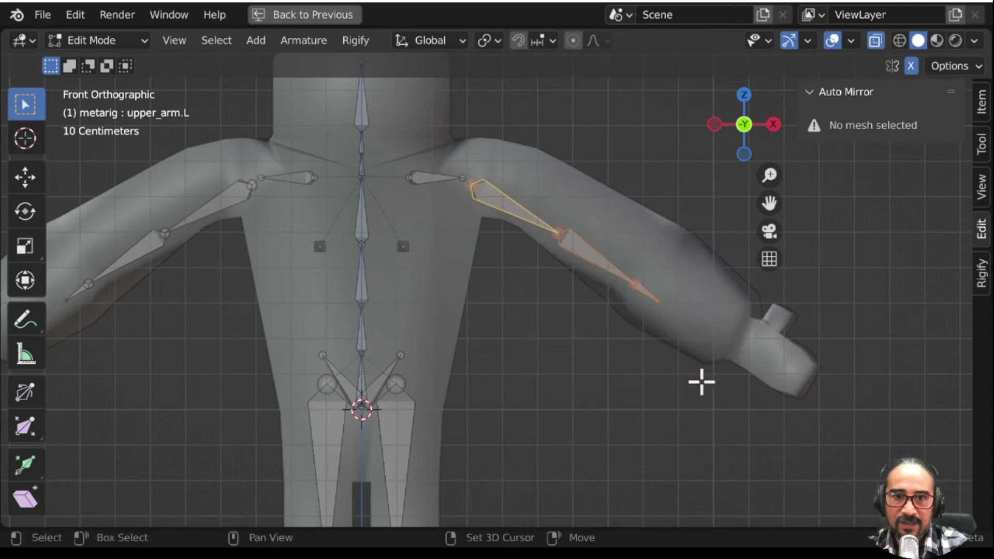
key(g)
click(669, 379)
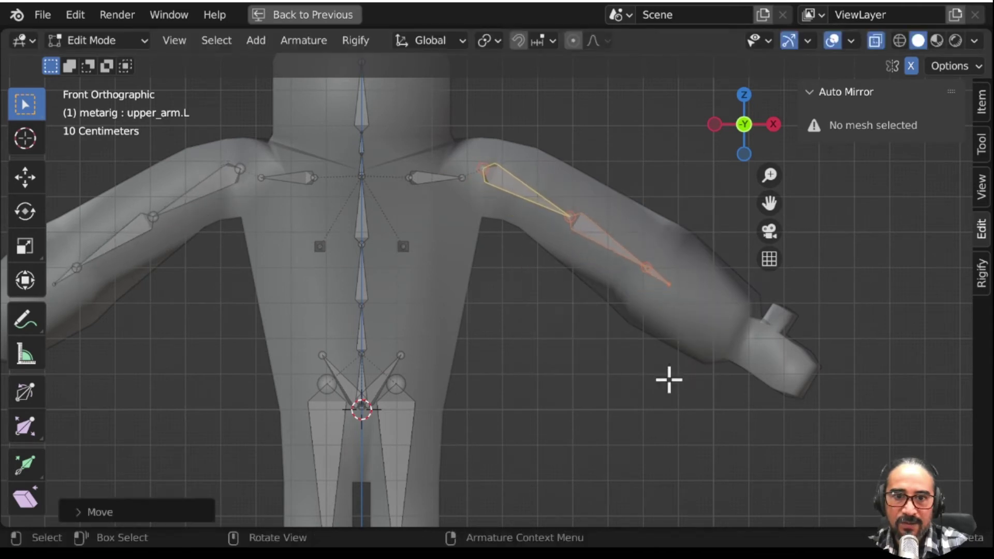
Step: Move the forearm bone down into the mesh's forearm and open Viewport Overlays
drag(536, 148, 710, 378)
key(g)
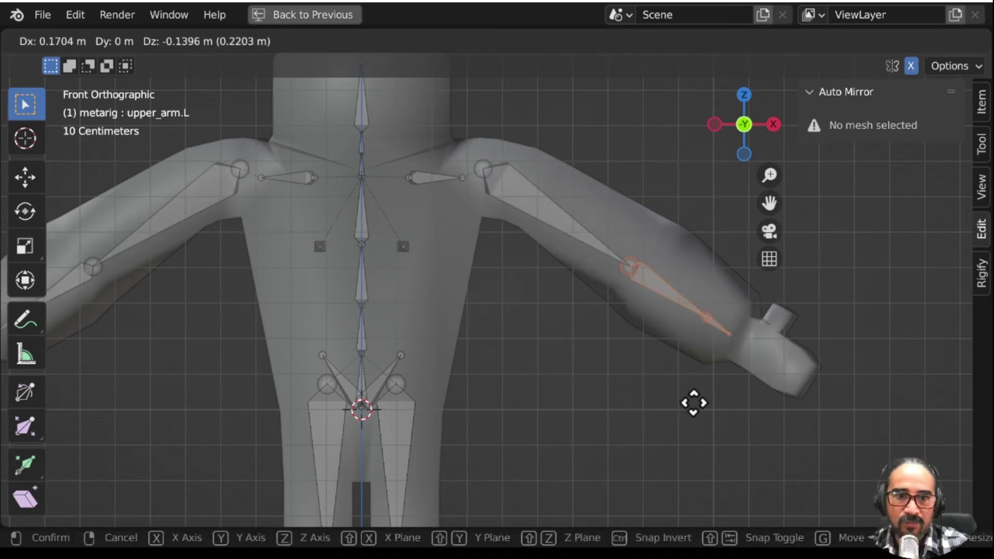
click(699, 406)
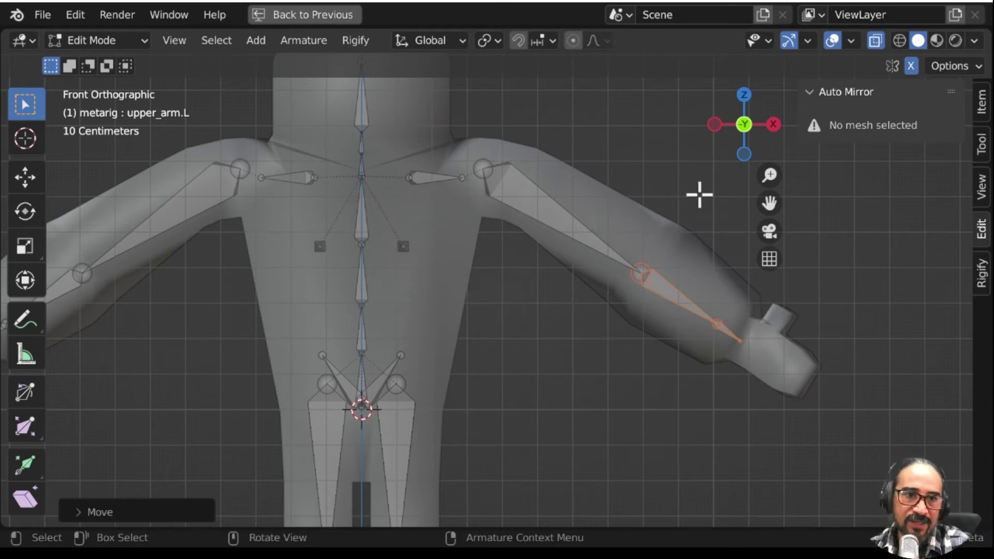
click(850, 41)
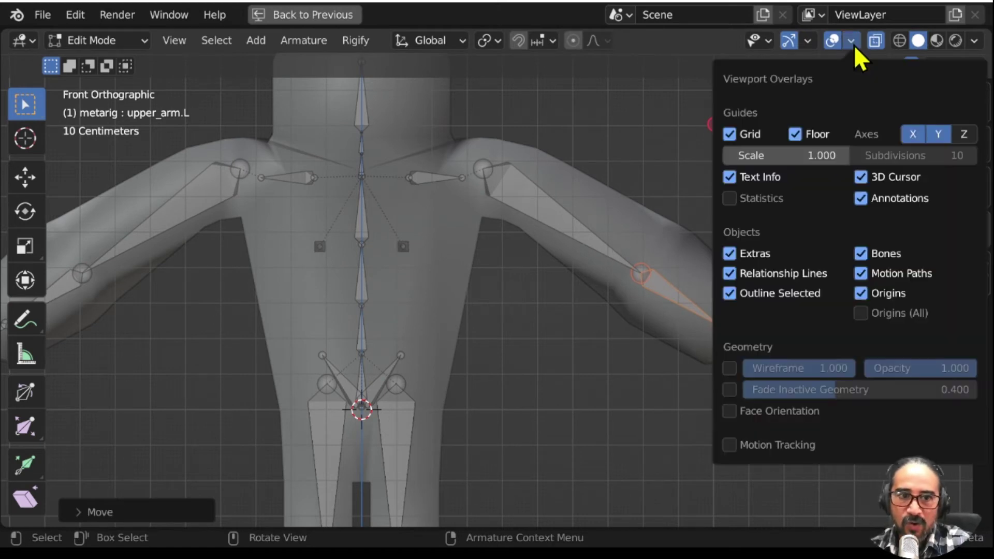
Step: Enable the Wireframe overlay and move the shoulder joint further into the arm
click(730, 369)
mouse_move(628, 350)
shift+middle_down()
mouse_move(578, 343)
mouse_move(441, 374)
shift+middle_up()
click(324, 183)
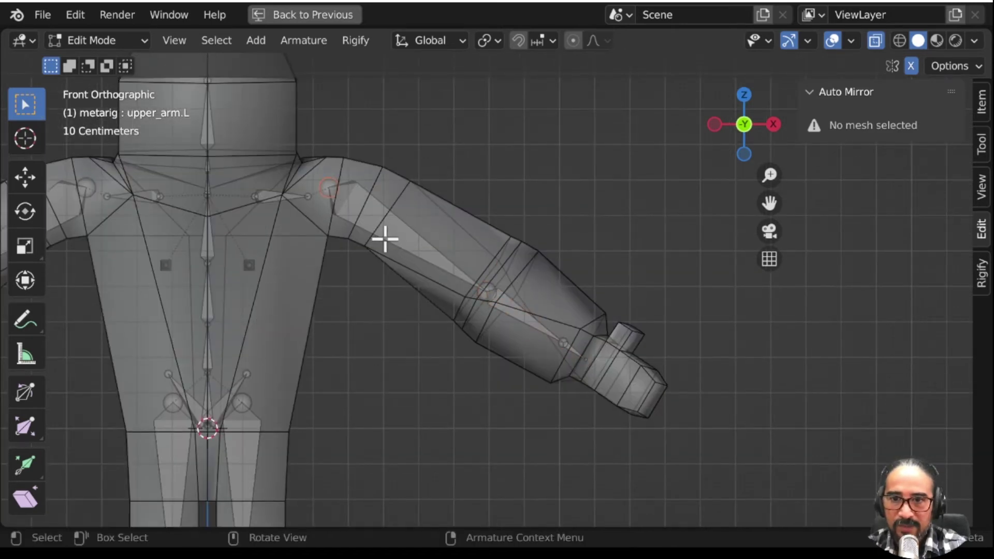
key(g)
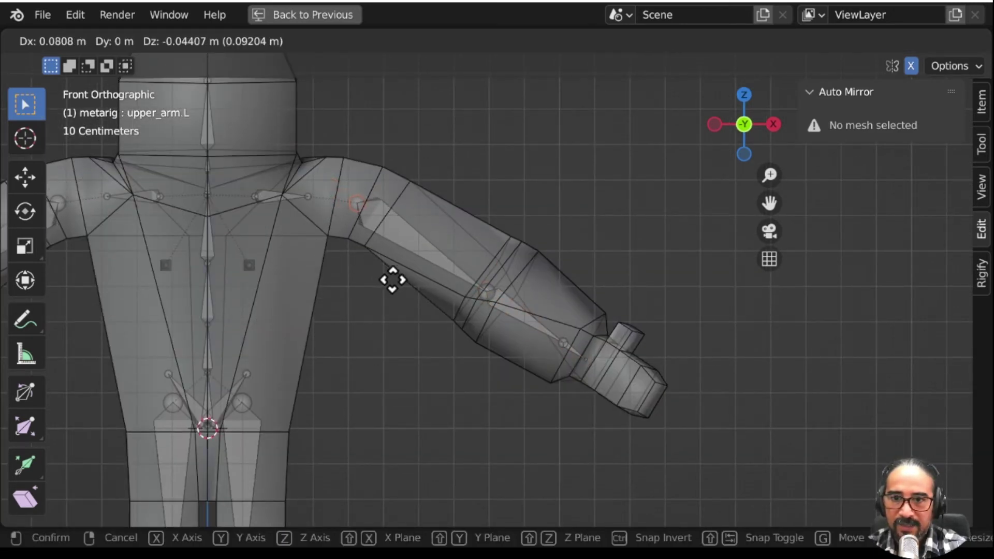
click(393, 272)
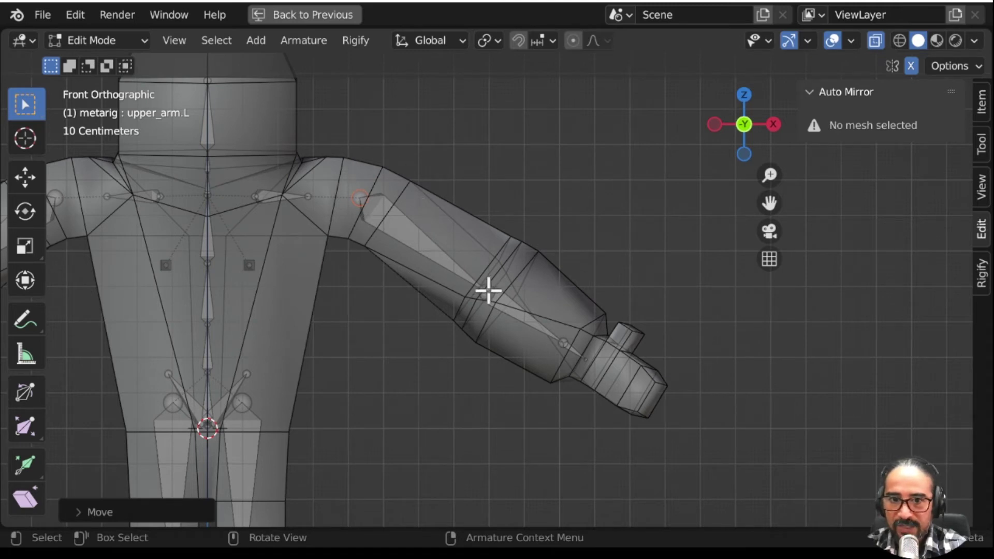
Step: Lower the elbow joint slightly, then view it from the top
click(488, 290)
scroll(516, 333, up, 3)
key(g)
click(520, 337)
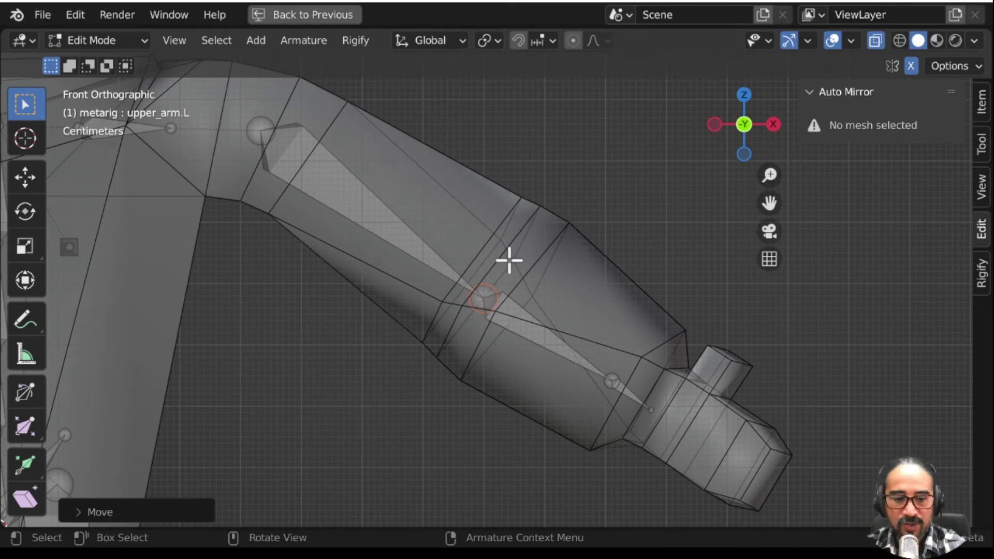
key(KP_7)
key(KP_Decimal)
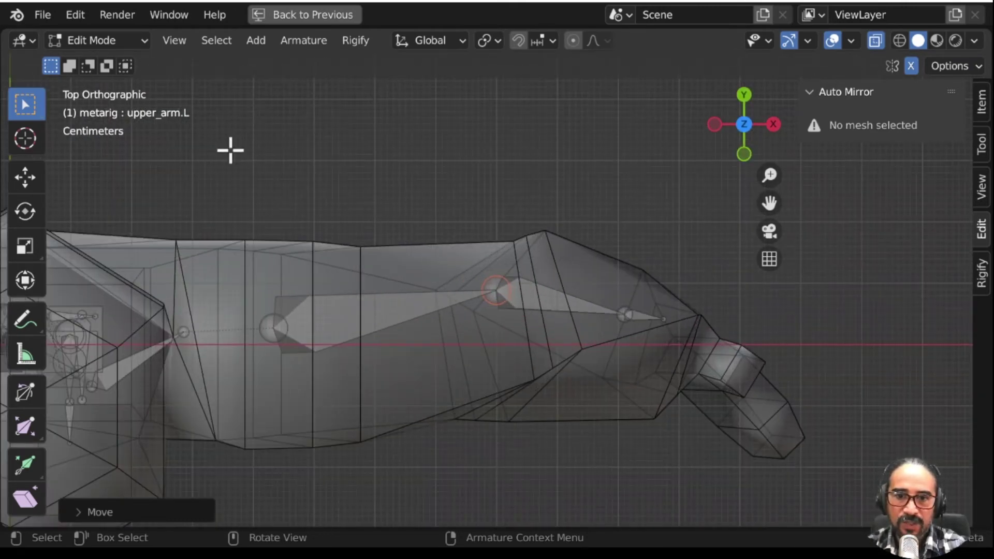
scroll(354, 205, down, 3)
Step: From top view, move the left arm bones along Y to centre them in the arm's depth
drag(306, 178, 563, 241)
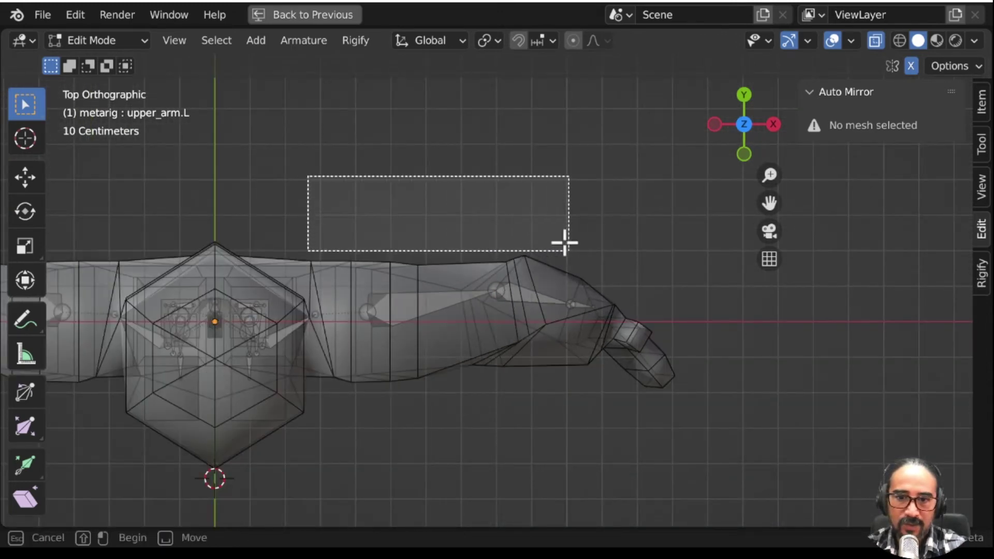
drag(369, 153, 541, 368)
scroll(613, 372, up, 2)
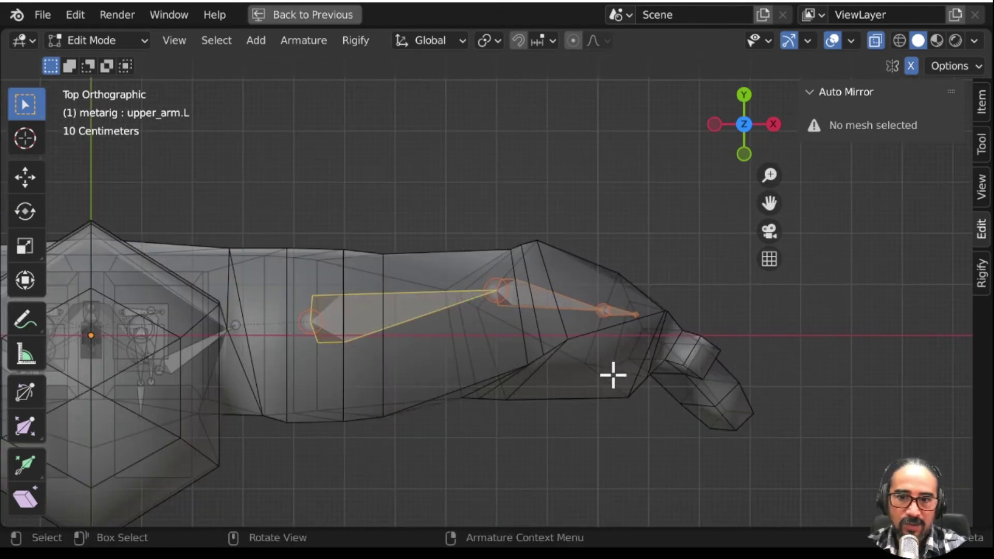
key(g)
key(z)
key(y)
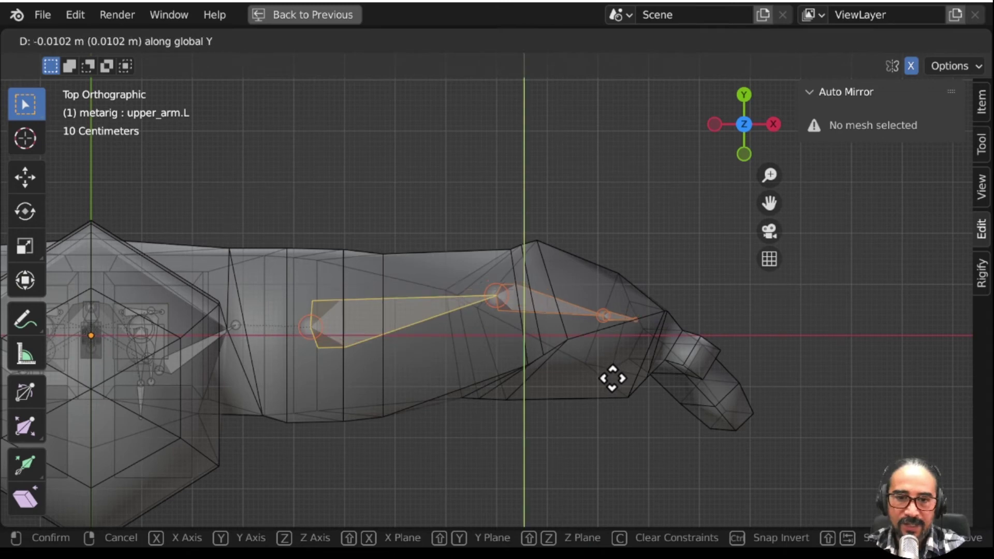
click(613, 388)
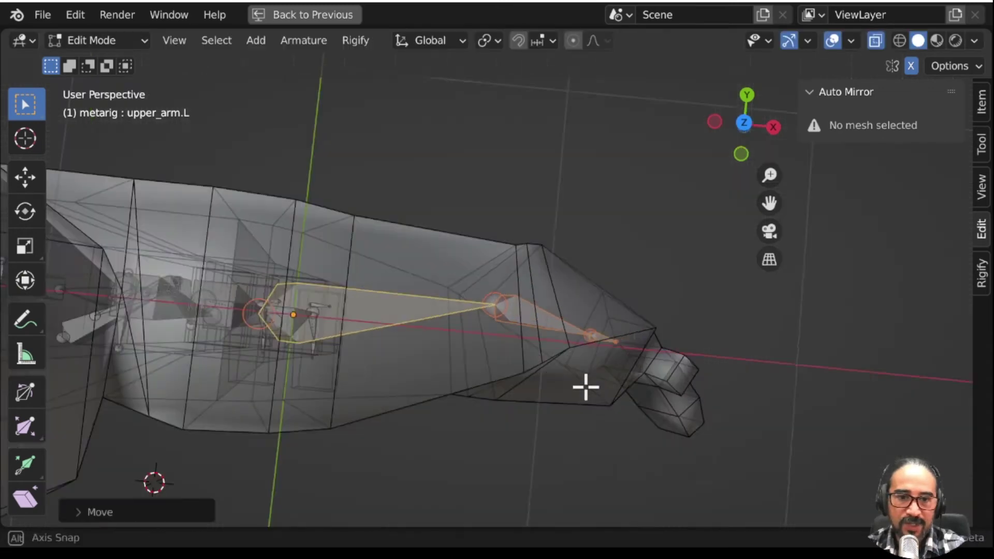
Step: Select the hand bone and zoom in on it in front view
mouse_move(613, 388)
middle_down()
mouse_move(535, 204)
mouse_move(629, 376)
middle_up()
click(629, 375)
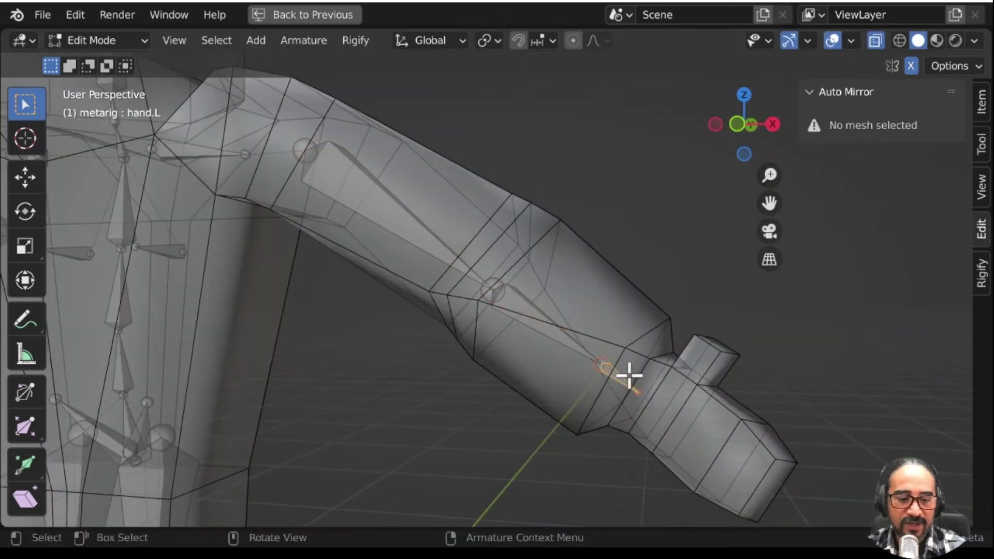
key(KP_0)
key(KP_1)
scroll(627, 376, up, 10)
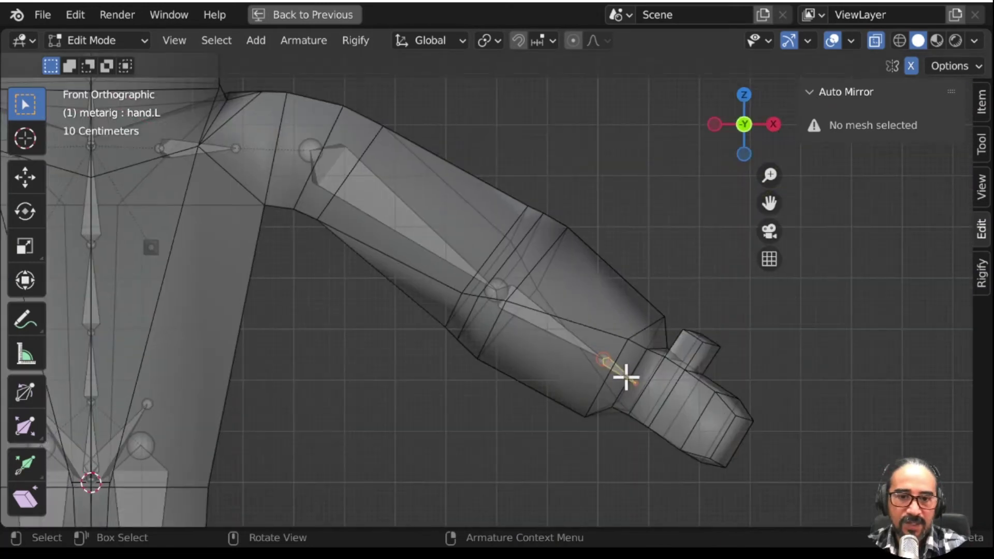
scroll(625, 377, up, 1)
scroll(579, 348, up, 1)
scroll(572, 333, up, 1)
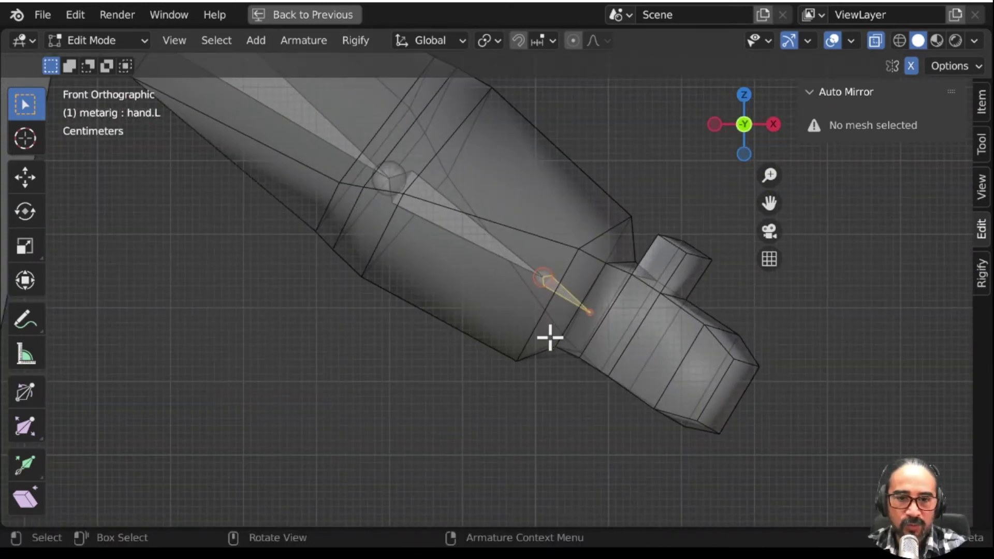
Step: Move the hand bone tip out to the end of the hand
key(g)
key(Escape)
scroll(604, 332, up, 2)
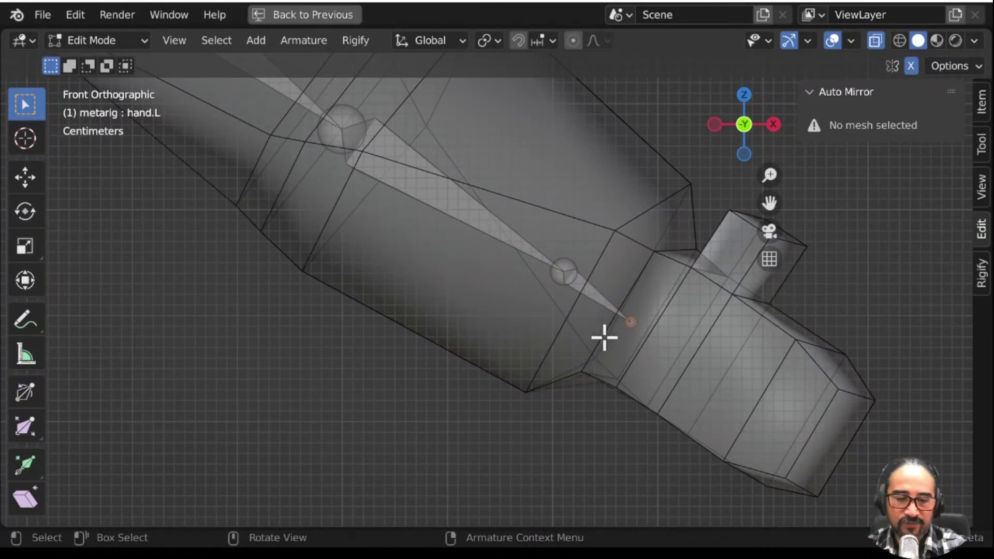
mouse_move(604, 338)
middle_down()
mouse_move(548, 361)
mouse_move(583, 372)
middle_up()
key(g)
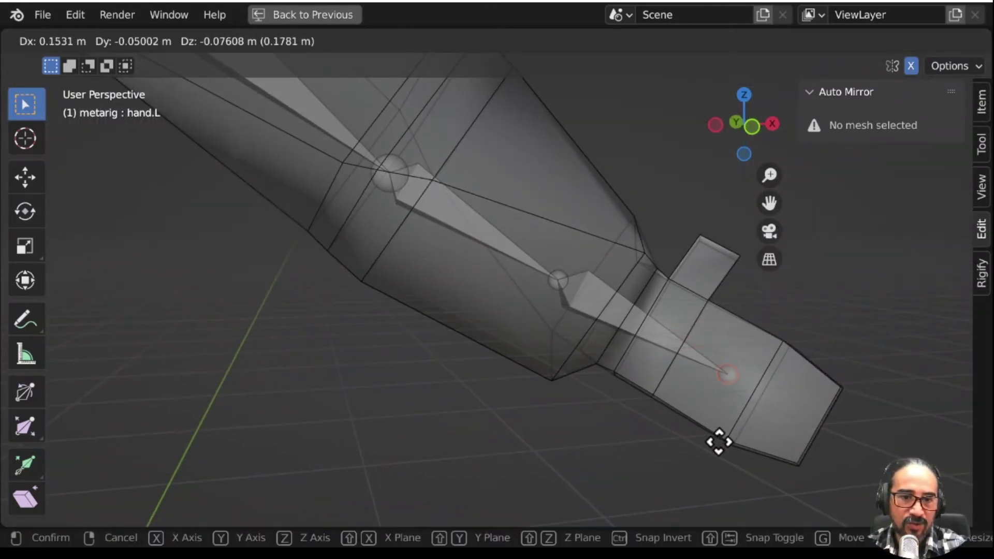
click(779, 486)
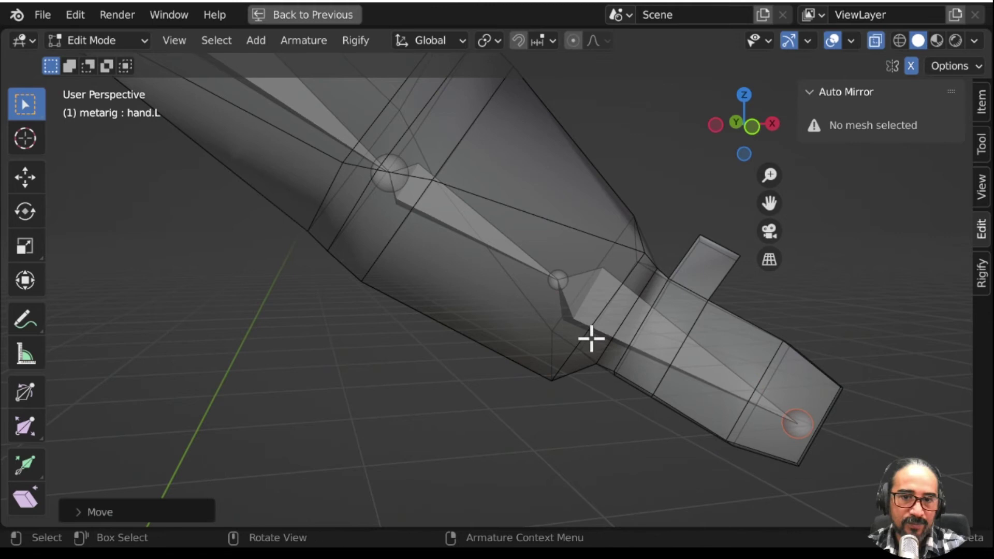
Step: Reposition the wrist joint inside the astronaut's wrist
click(561, 280)
mouse_move(562, 280)
middle_down()
mouse_move(523, 264)
mouse_move(539, 280)
middle_up()
key(g)
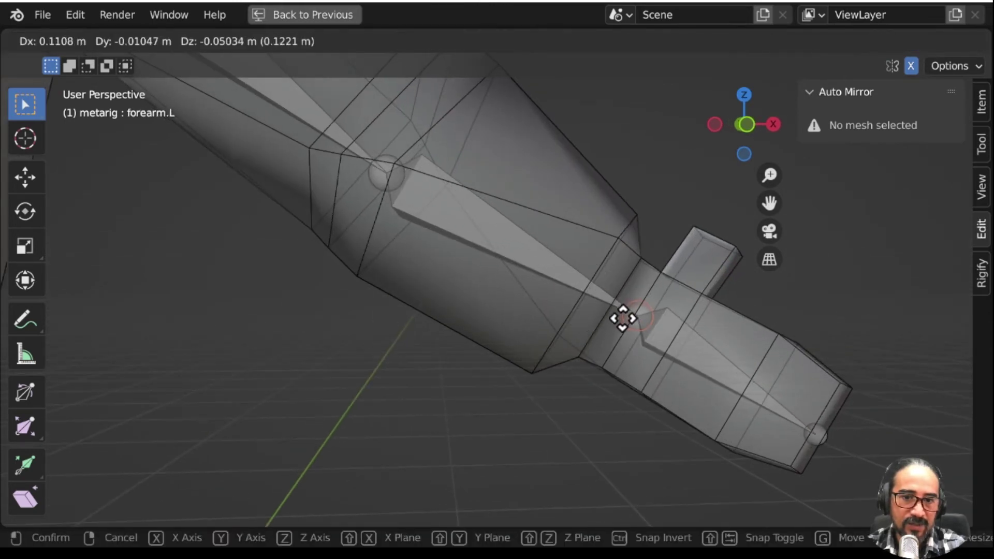
click(610, 315)
middle_drag(607, 315, 578, 340)
Step: In top view, place the hand bone tip inside the bent hand
key(KP_7)
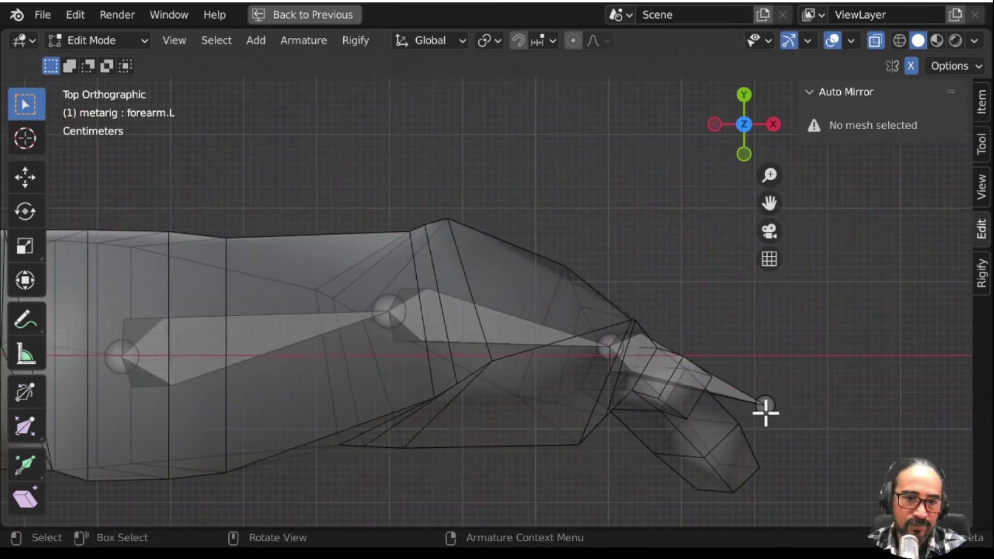
key(g)
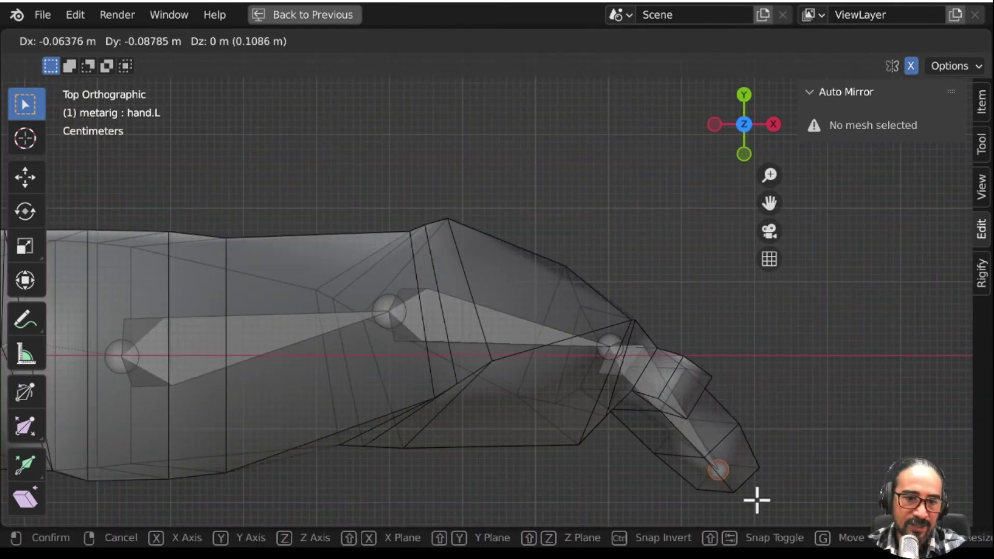
click(757, 499)
mouse_move(756, 499)
middle_down()
mouse_move(573, 299)
mouse_move(479, 399)
mouse_move(569, 380)
mouse_move(547, 284)
mouse_move(561, 288)
mouse_move(514, 373)
mouse_move(610, 402)
mouse_move(557, 293)
mouse_move(778, 421)
middle_up()
Step: Fine-tune the wrist joint and hand tip, then orbit out to view the whole arm
click(561, 288)
key(g)
click(766, 440)
key(g)
click(713, 414)
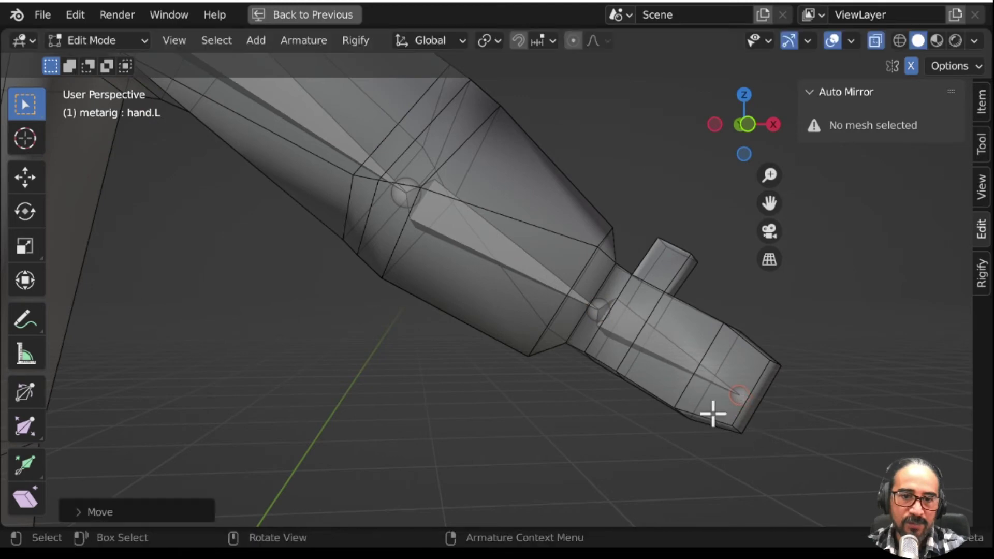
scroll(550, 244, down, 4)
mouse_move(712, 414)
middle_down()
mouse_move(550, 244)
mouse_move(350, 310)
mouse_move(350, 344)
mouse_move(417, 297)
mouse_move(342, 377)
mouse_move(382, 388)
mouse_move(484, 383)
middle_up()
Step: Shrink the breast.L bone and reposition it on the astronaut's chest
scroll(328, 408, down, 1)
scroll(420, 367, down, 2)
scroll(559, 359, up, 3)
scroll(595, 272, up, 2)
shift+middle_drag(595, 273, 363, 387)
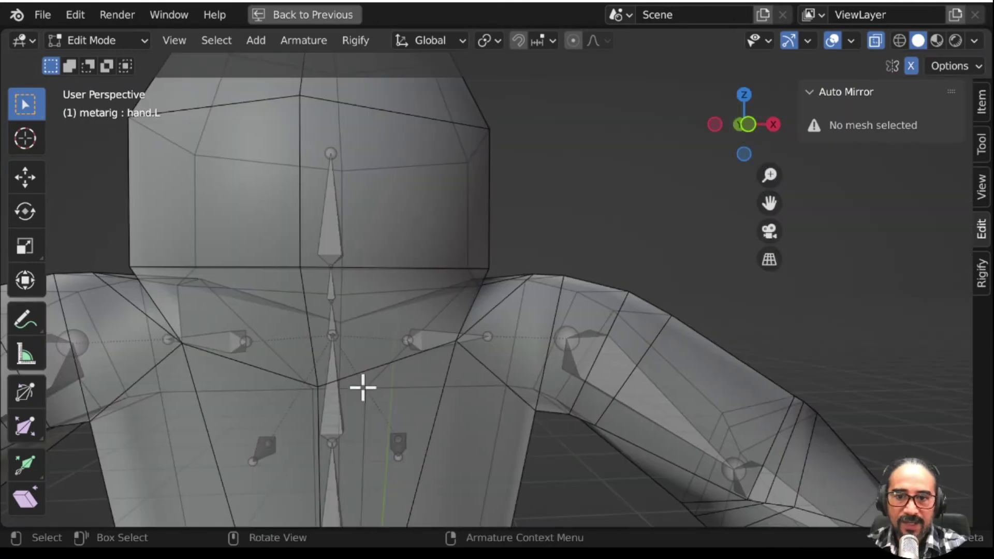
click(421, 340)
shift+middle_drag(367, 464, 436, 457)
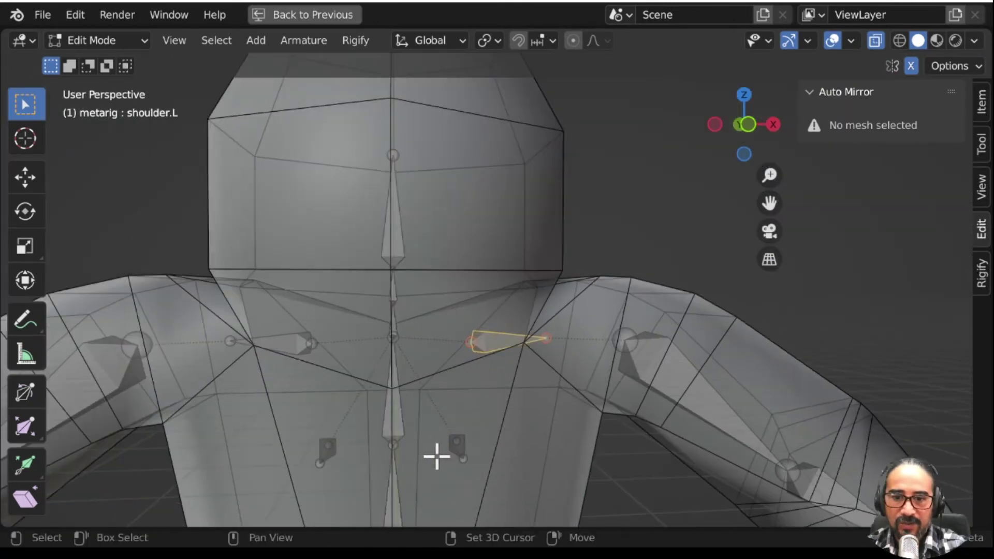
click(456, 449)
key(s)
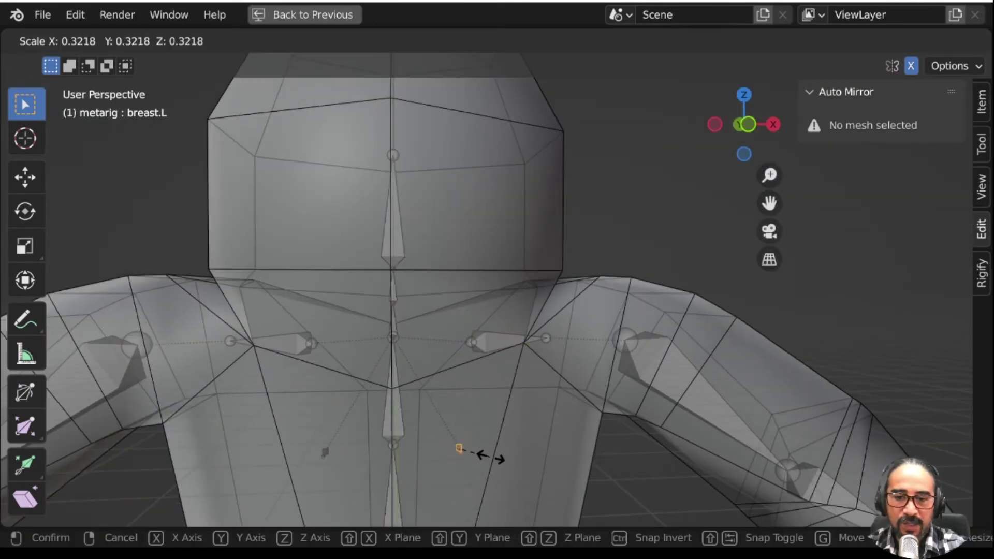
click(492, 457)
key(g)
click(496, 452)
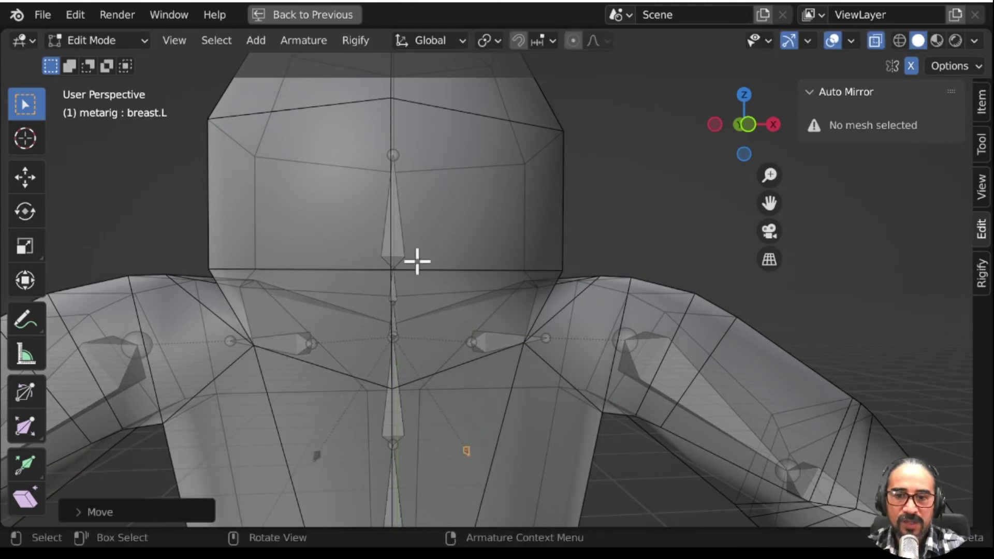
Step: Try moving the spine.005 and spine.004 bones, cancelling each move unchanged
click(396, 284)
key(g)
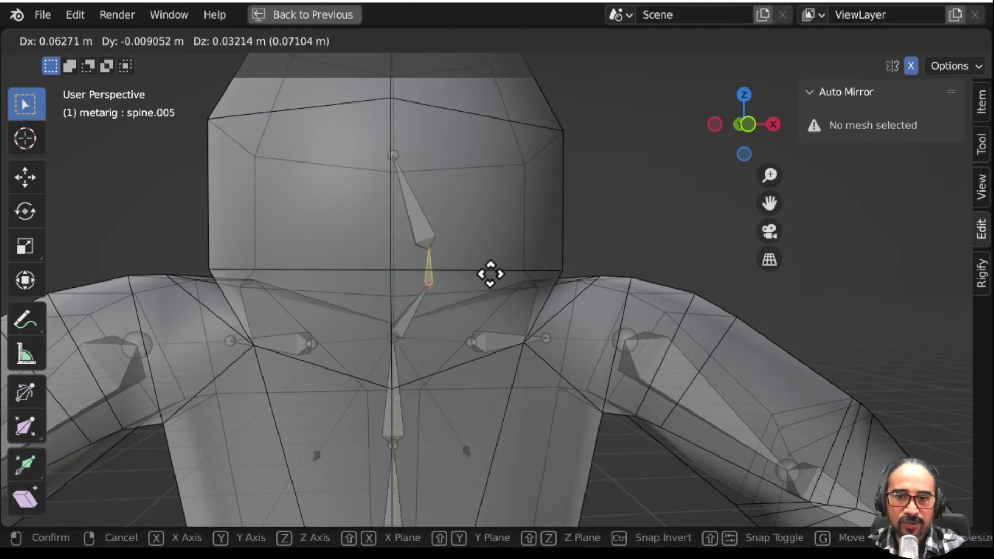
right_click(406, 319)
click(429, 321)
key(g)
right_click(460, 310)
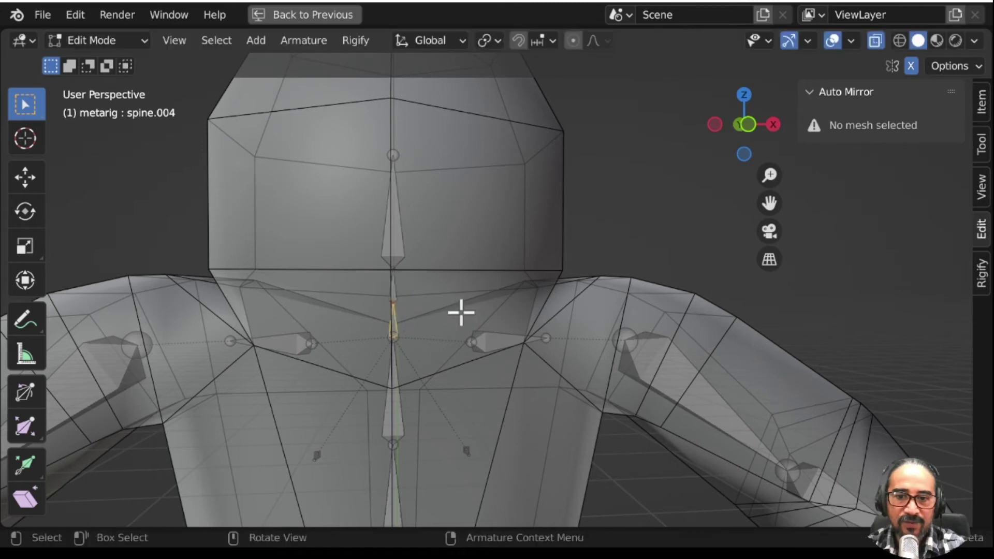
scroll(440, 332, up, 3)
key(g)
right_click(337, 377)
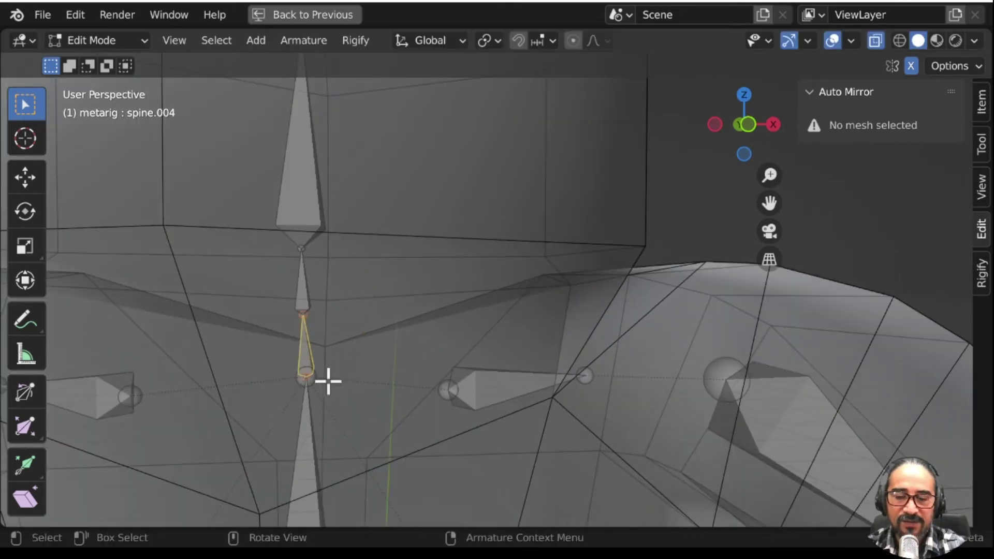
scroll(326, 379, down, 3)
scroll(351, 401, down, 1)
mouse_move(406, 393)
shift+middle_down()
mouse_move(457, 422)
mouse_move(458, 286)
shift+middle_up()
scroll(450, 420, up, 4)
key(g)
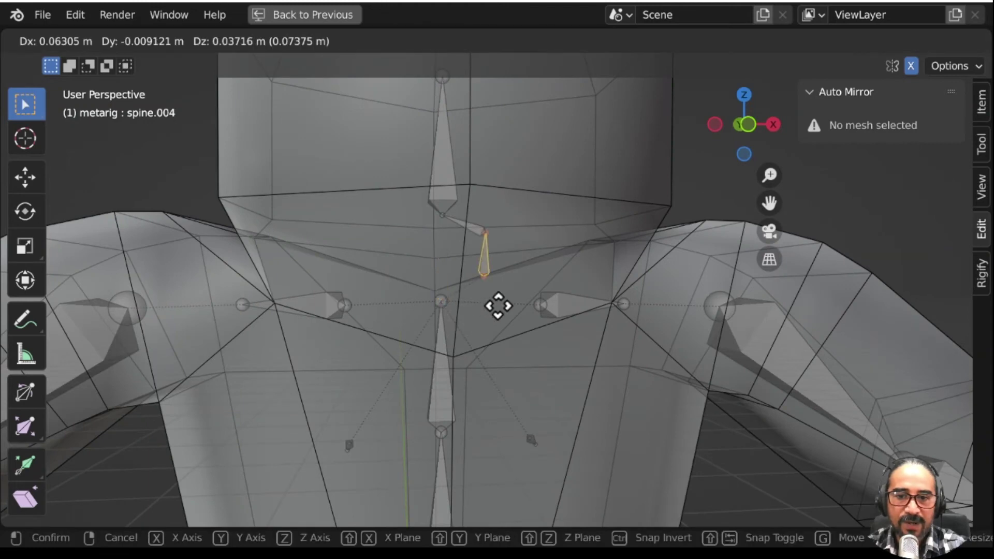
right_click(429, 344)
scroll(438, 347, down, 5)
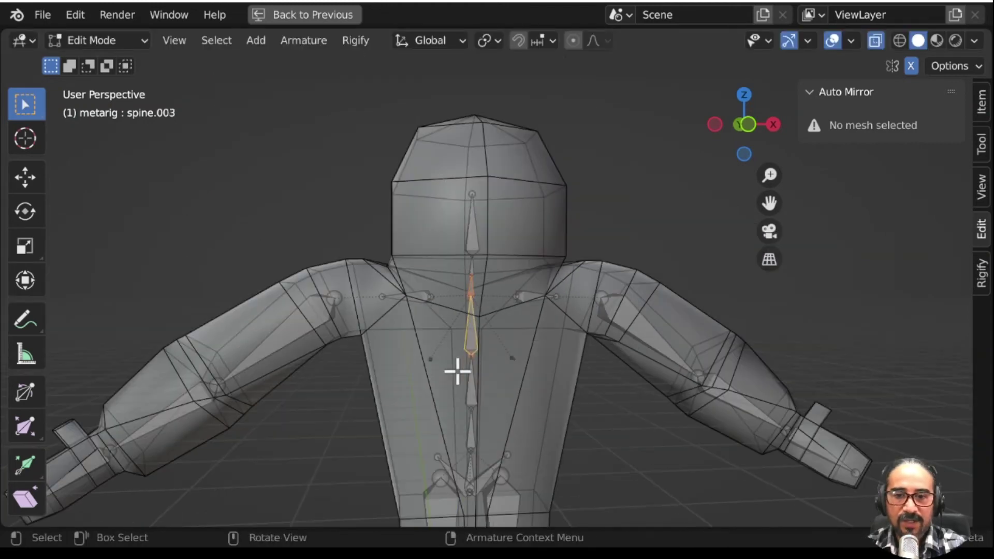
Step: Lower the spine.003 bone and neck bone spine.005 vertically along Z
key(g)
key(z)
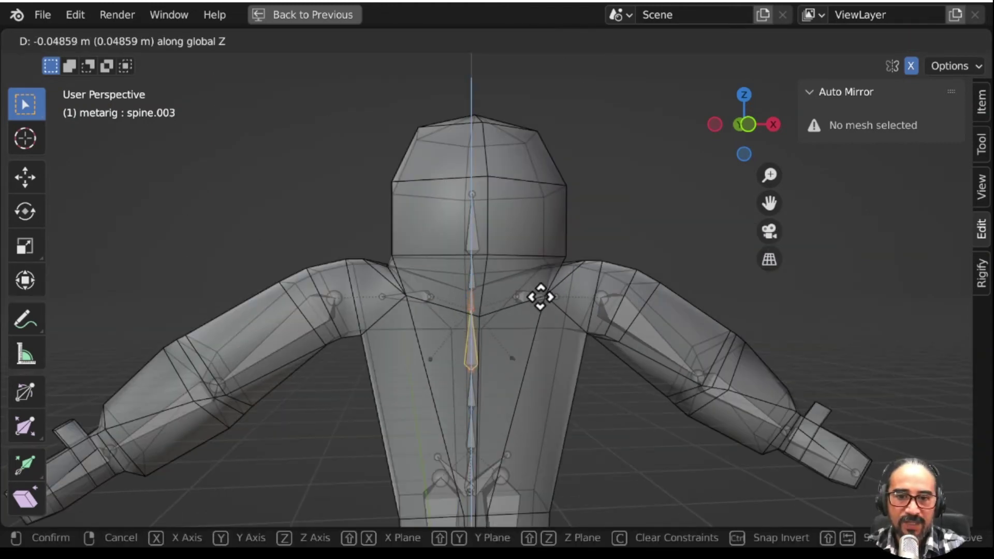
click(540, 297)
click(473, 275)
scroll(508, 287, up, 2)
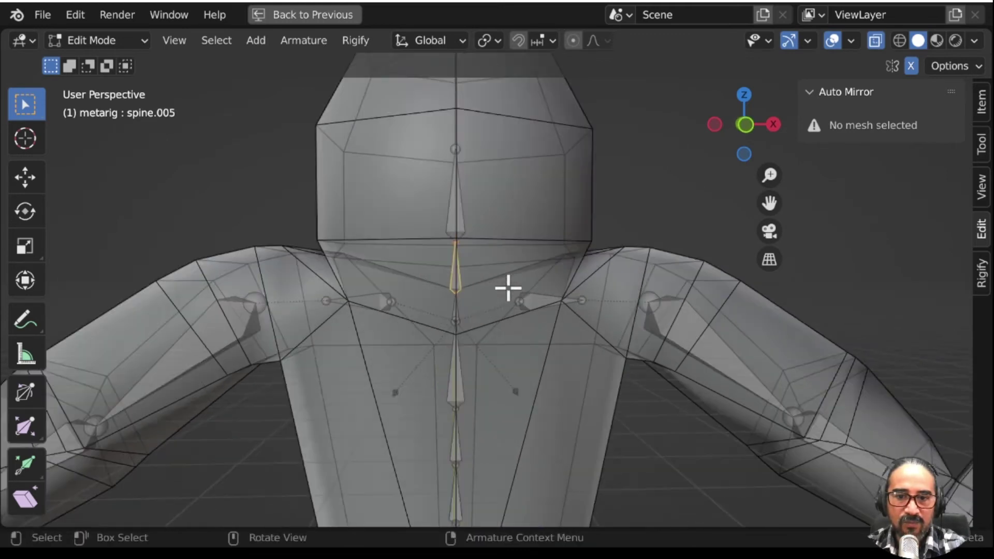
scroll(508, 288, up, 1)
key(g)
key(z)
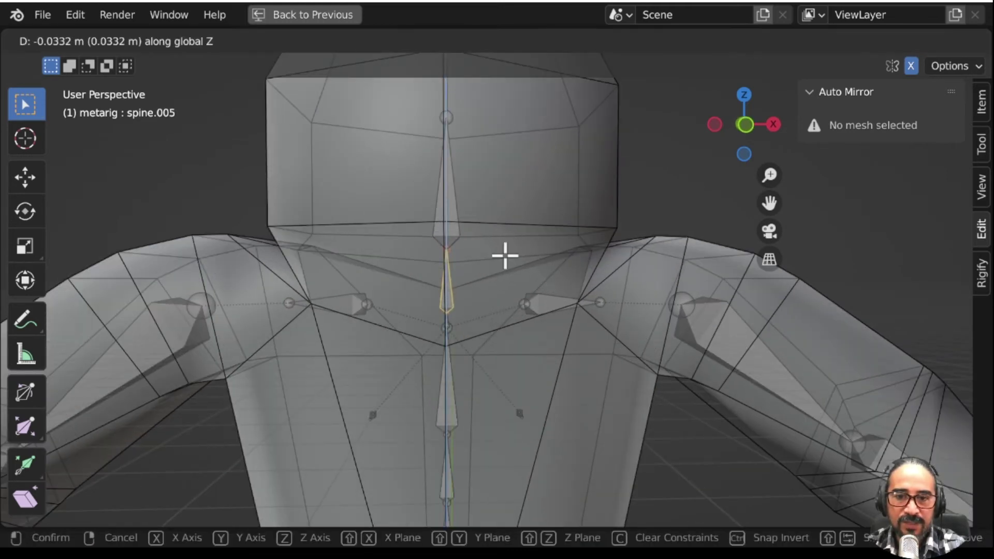
click(504, 255)
Step: Move head bone spine.006 along Z and raise its tip to the helmet top
click(447, 243)
key(g)
key(z)
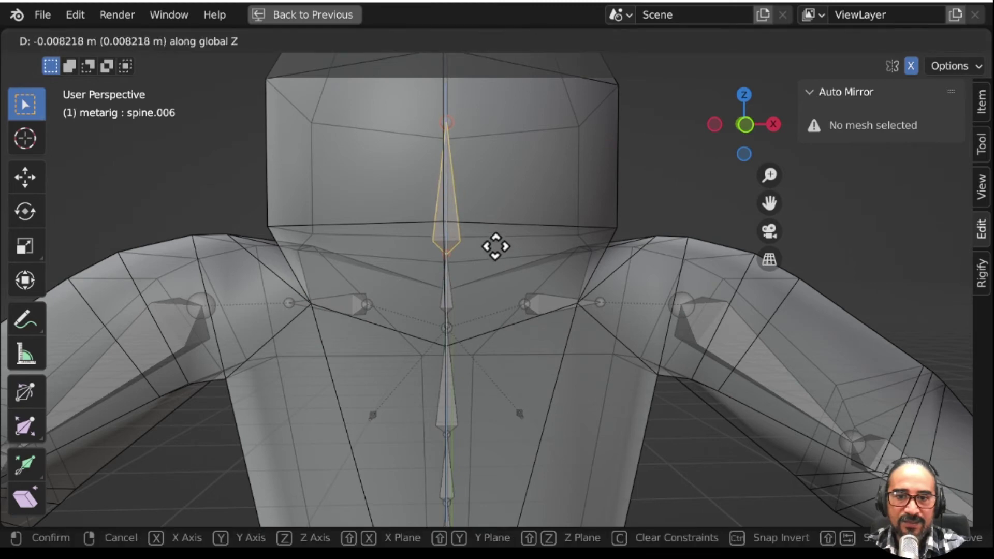
click(498, 282)
mouse_move(513, 317)
middle_down()
mouse_move(506, 354)
mouse_move(380, 355)
mouse_move(559, 351)
mouse_move(516, 351)
middle_up()
click(459, 205)
key(g)
key(z)
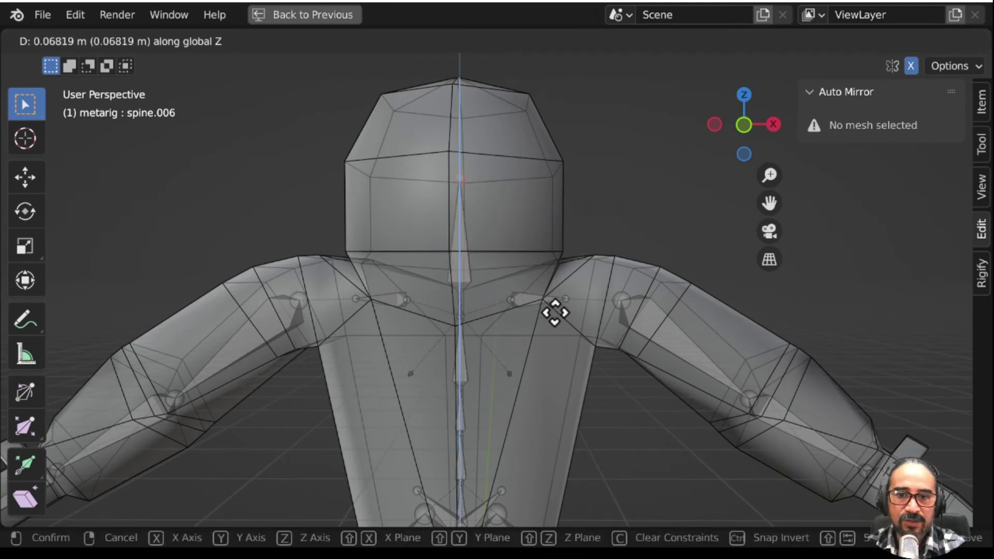
click(549, 267)
mouse_move(537, 370)
middle_down()
mouse_move(441, 379)
mouse_move(530, 353)
mouse_move(384, 298)
mouse_move(468, 320)
middle_up()
scroll(411, 307, up, 4)
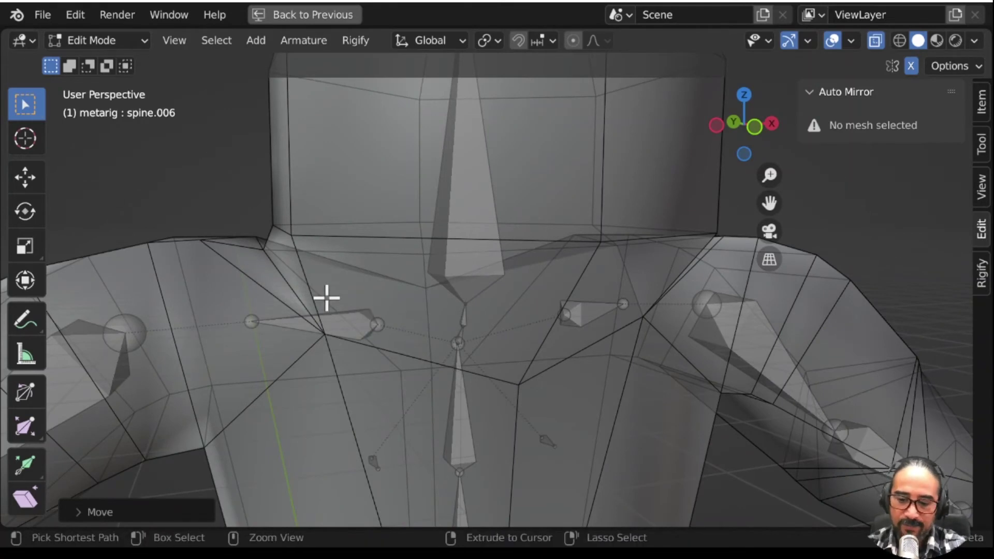
scroll(524, 288, down, 2)
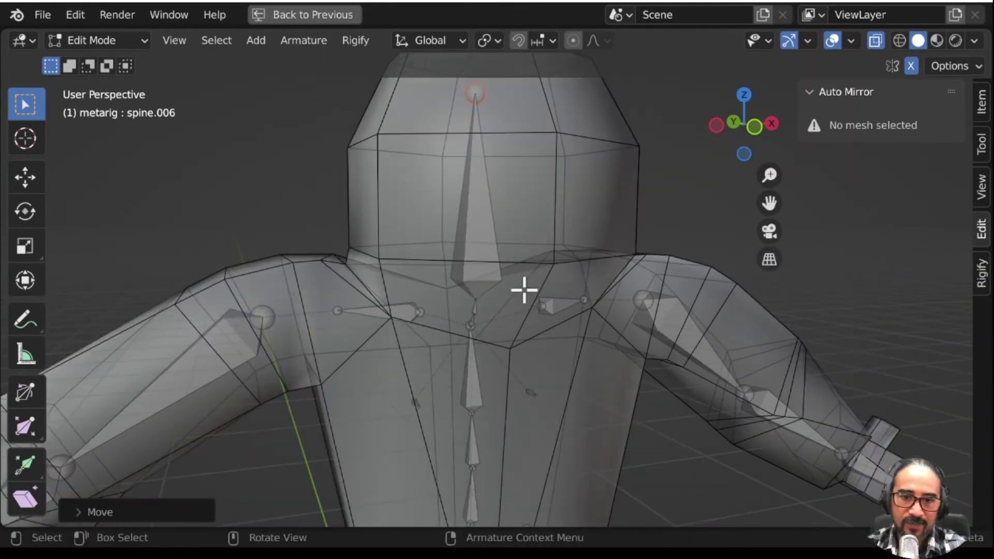
right_click(554, 302)
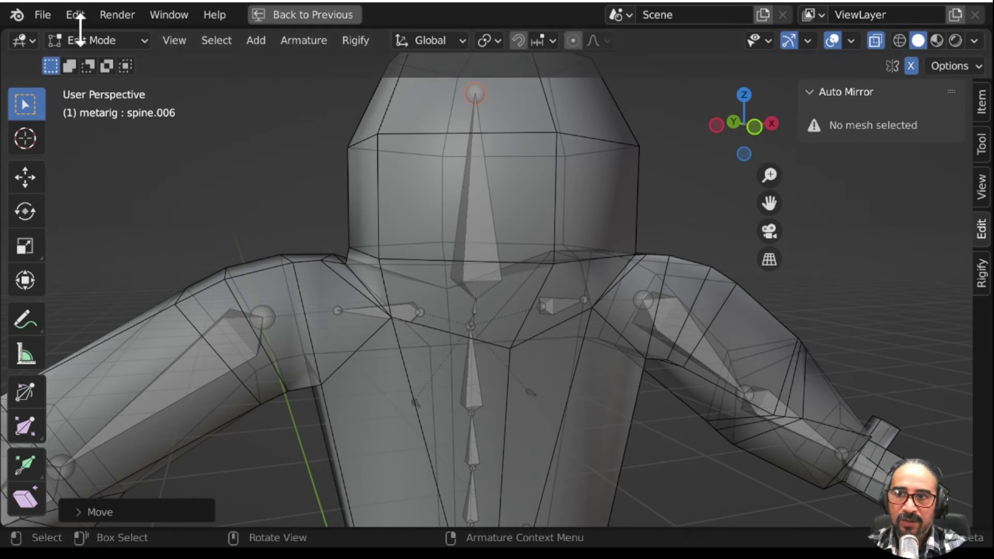
Step: Switch to front orthographic view and select the left pelvis bone, cancelling a move
scroll(568, 443, down, 2)
scroll(557, 410, down, 2)
scroll(554, 406, up, 4)
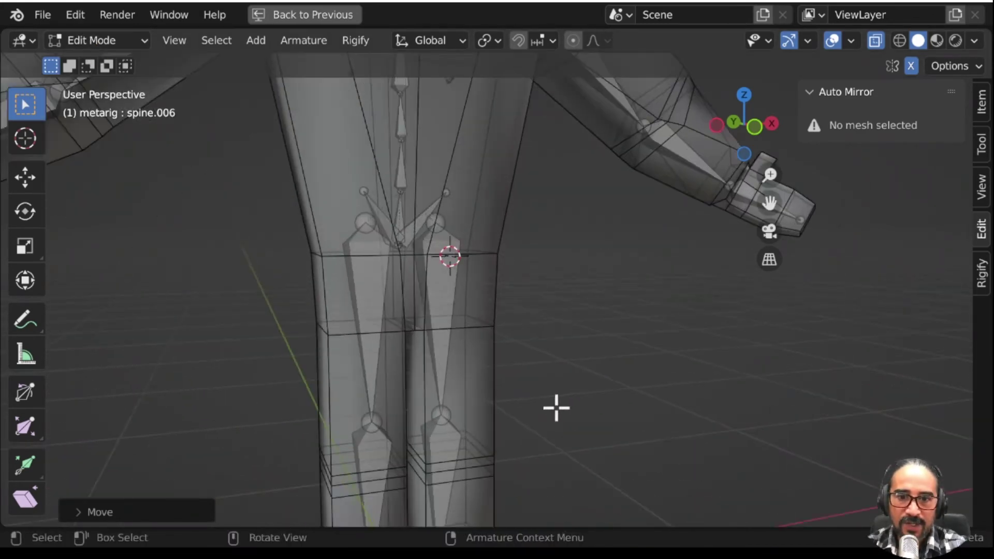
scroll(480, 400, up, 1)
key(KP_1)
scroll(483, 393, down, 1)
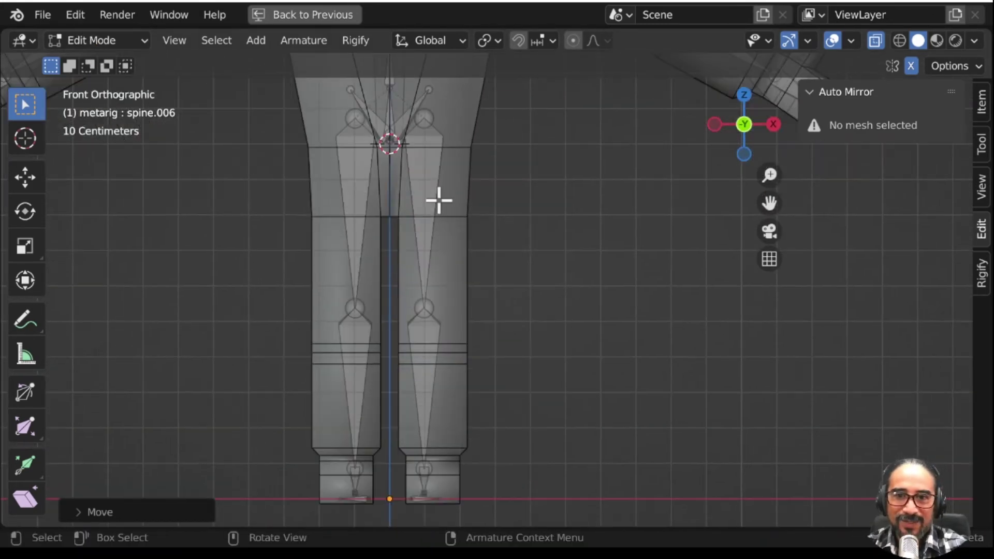
scroll(437, 199, down, 1)
click(441, 126)
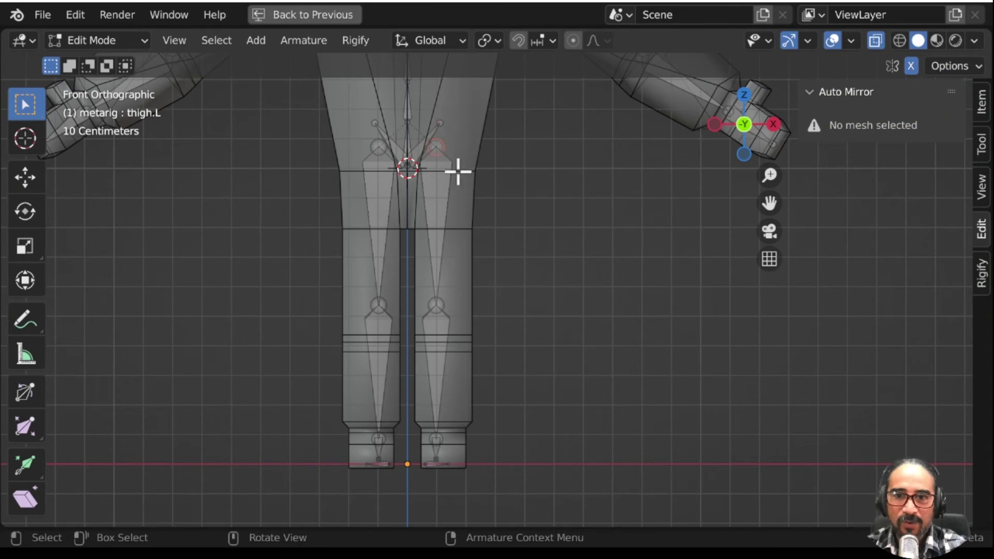
key(g)
key(Escape)
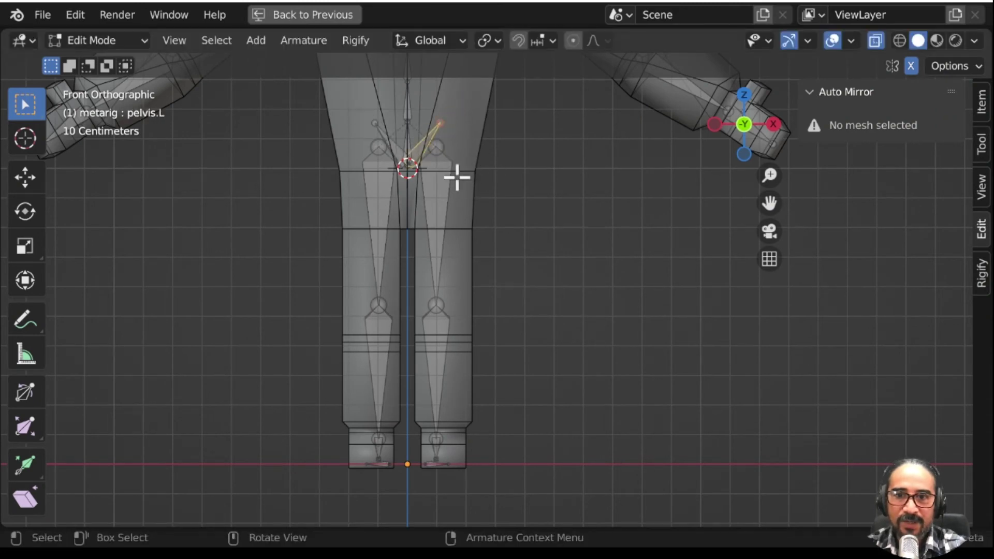
Step: Scale down and reposition the left thigh, shin and foot bones to fit the leg
shift+click(428, 185)
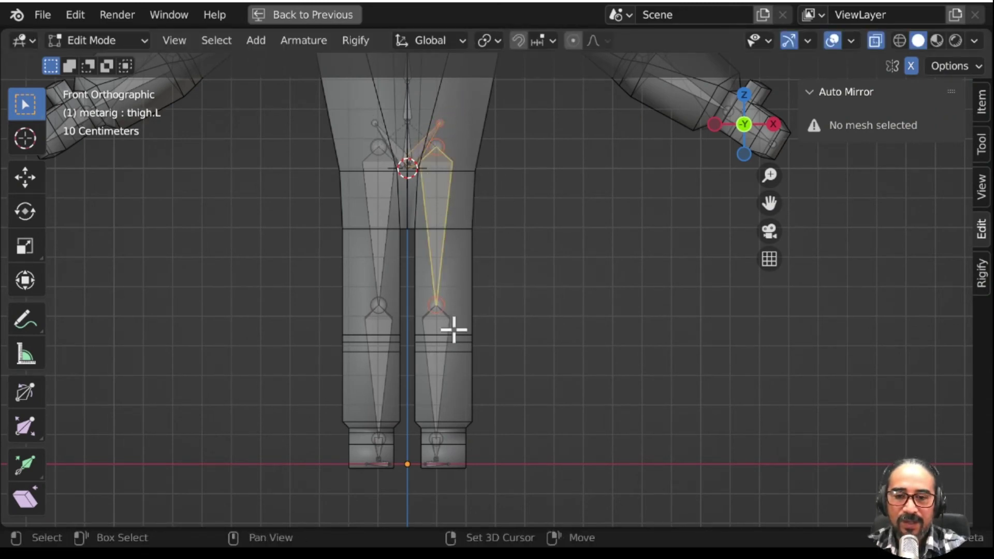
shift+drag(535, 249, 391, 512)
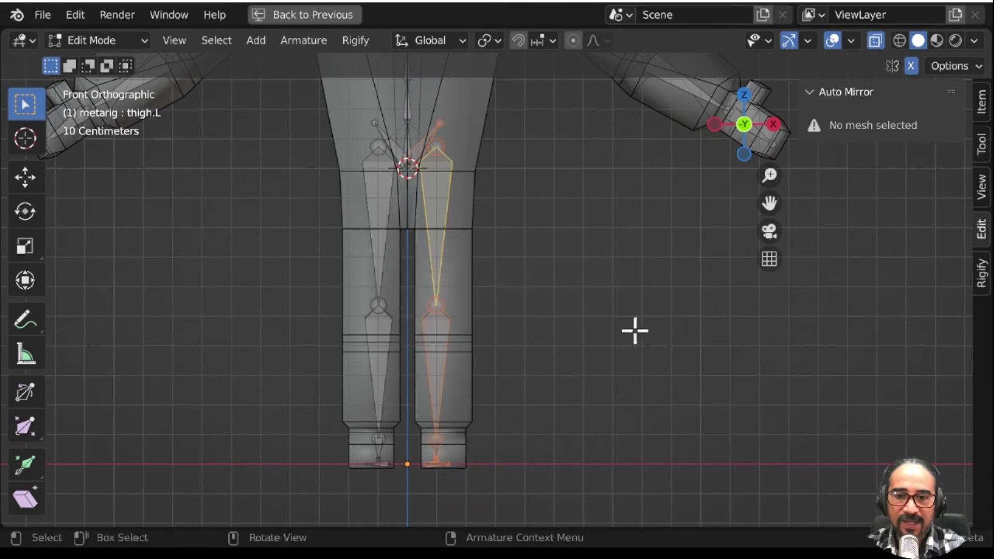
key(s)
click(606, 333)
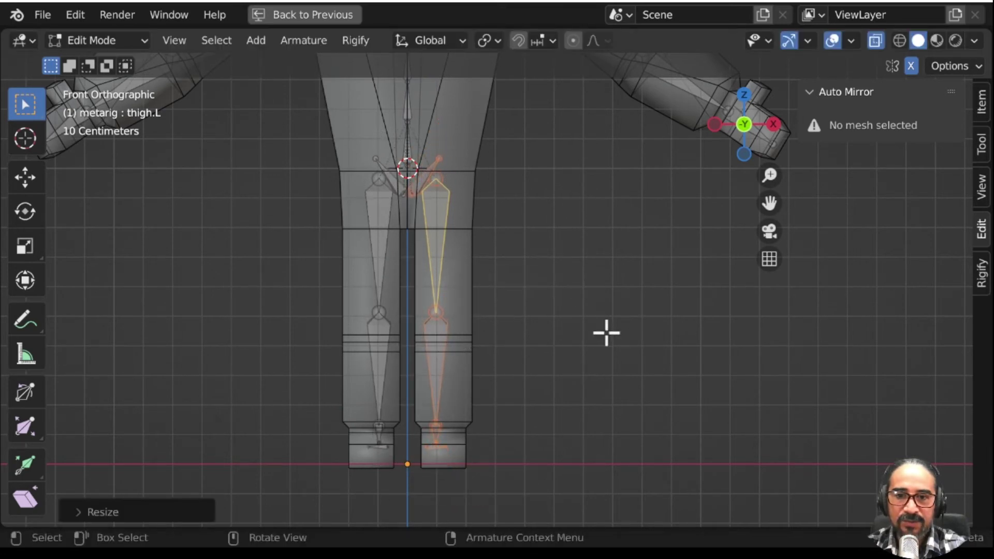
key(g)
click(611, 344)
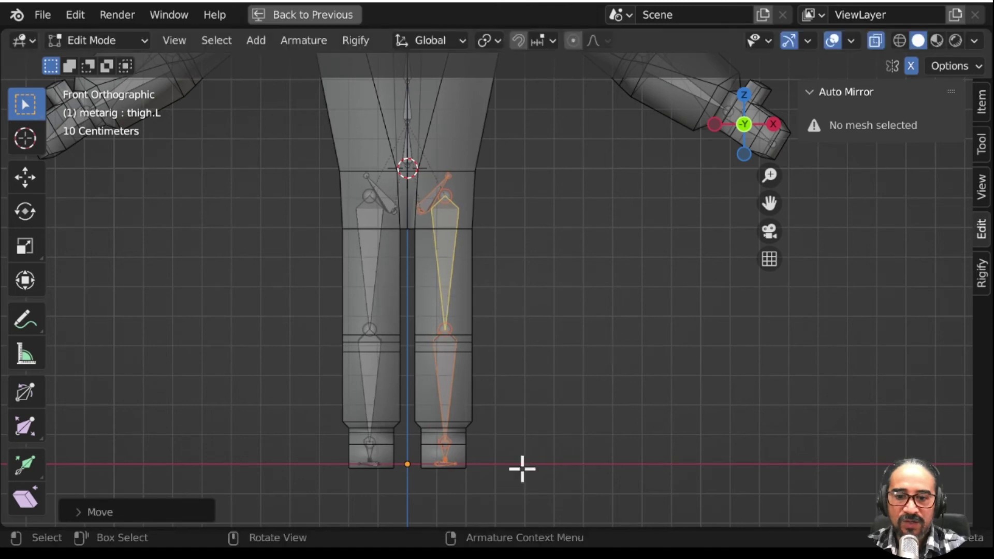
scroll(522, 468, up, 3)
shift+middle_drag(484, 499, 428, 390)
scroll(443, 435, up, 4)
key(s)
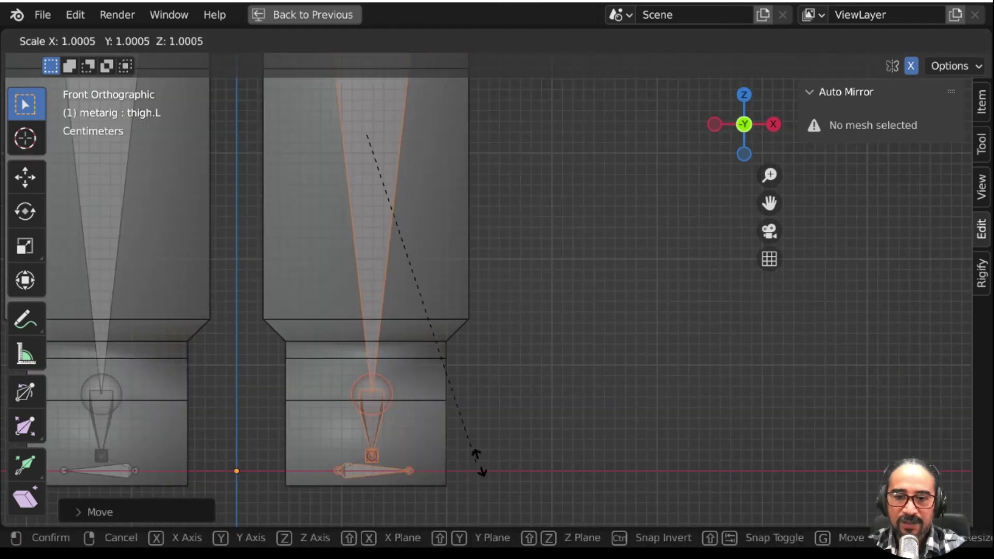
click(492, 466)
key(g)
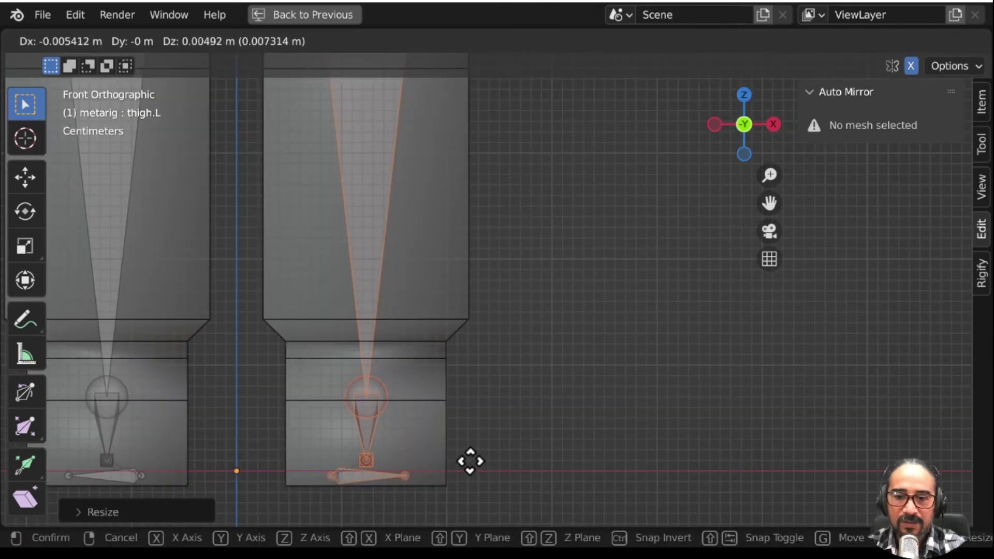
click(470, 461)
Step: Lower the left knee and hip joints vertically along Z
shift+middle_drag(429, 408, 484, 523)
scroll(529, 253, down, 3)
scroll(540, 281, down, 2)
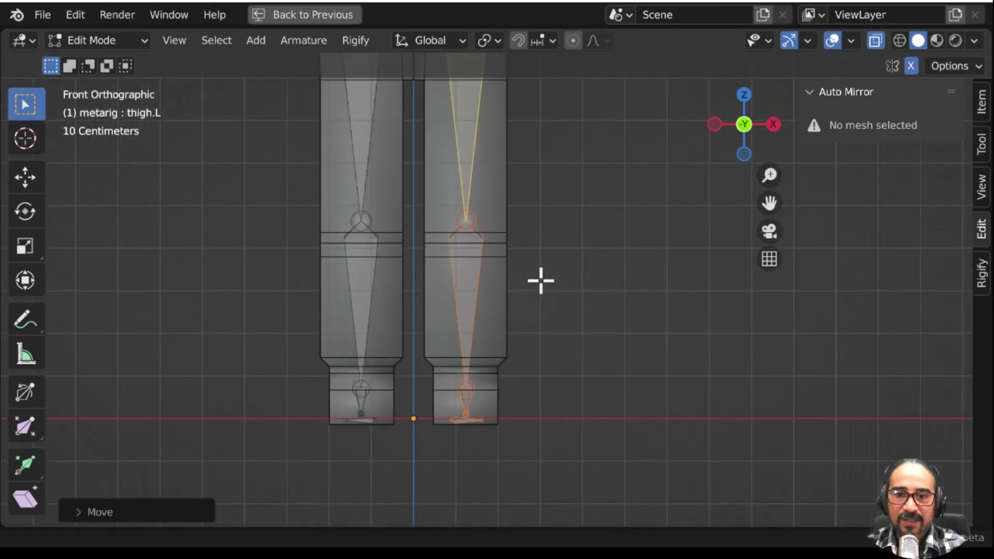
shift+middle_drag(540, 280, 551, 323)
click(477, 272)
key(g)
key(z)
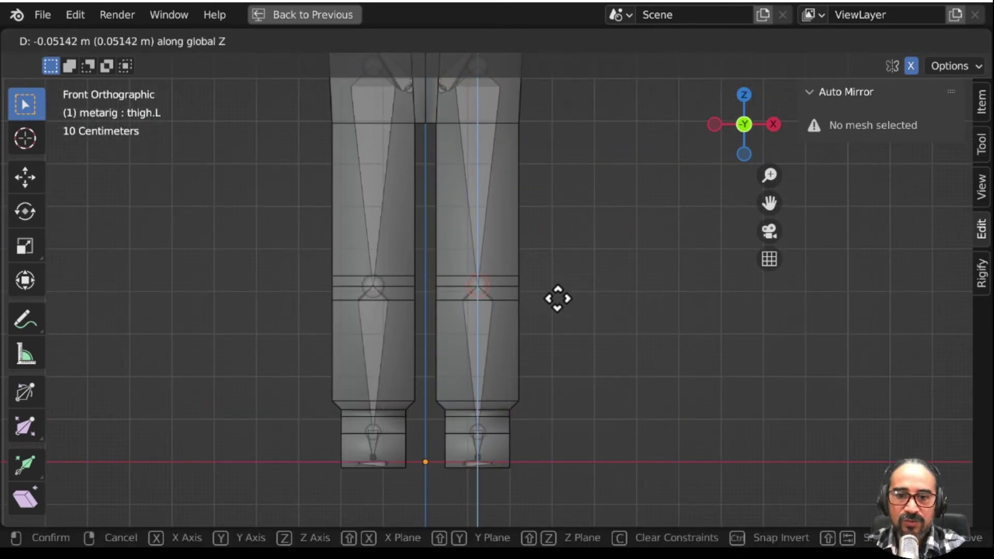
click(558, 298)
scroll(536, 264, up, 2)
scroll(526, 311, up, 2)
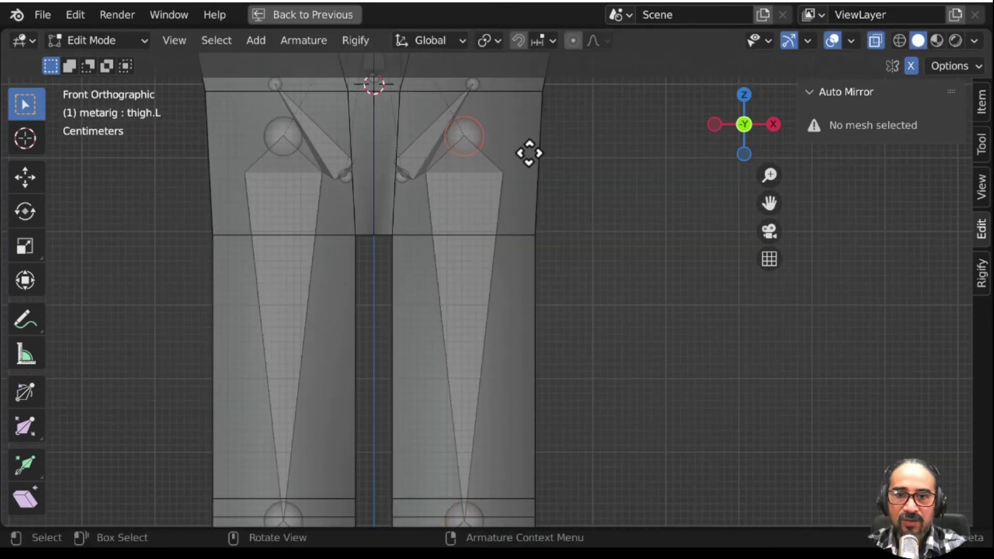
key(g)
key(z)
click(539, 246)
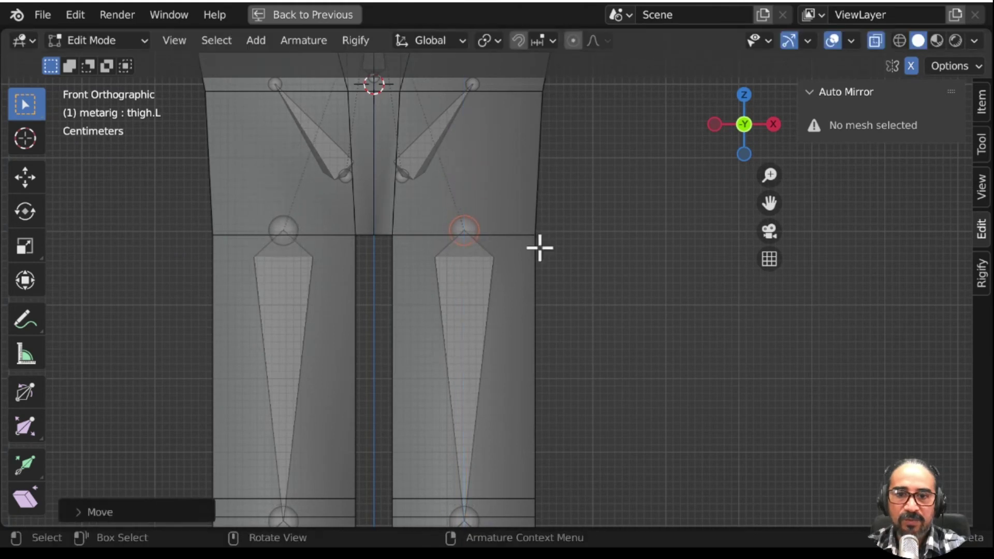
Step: Reposition the left pelvis bone's head and tail joints at the hips
scroll(539, 247, down, 2)
shift+middle_drag(465, 178, 454, 239)
click(468, 249)
click(494, 226)
key(g)
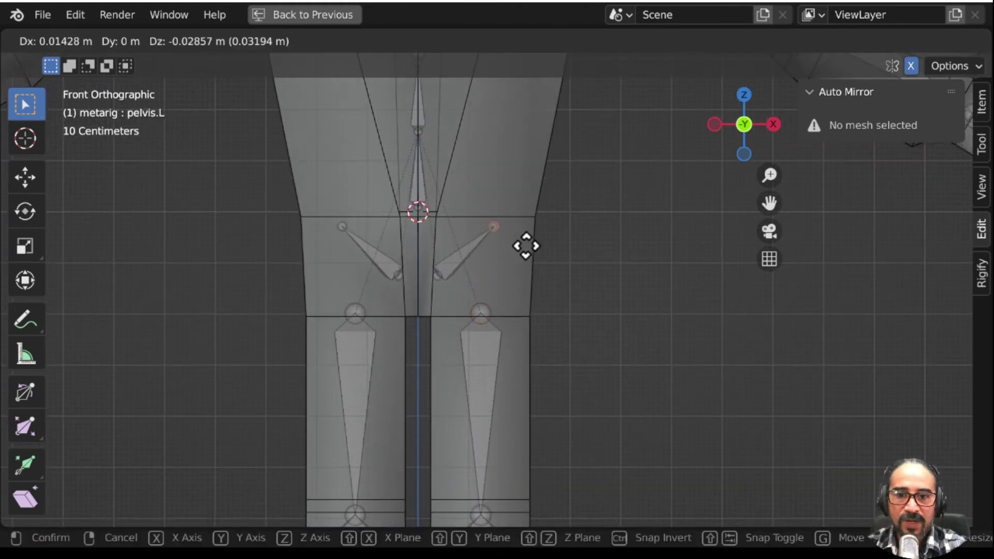
click(532, 277)
click(436, 277)
key(g)
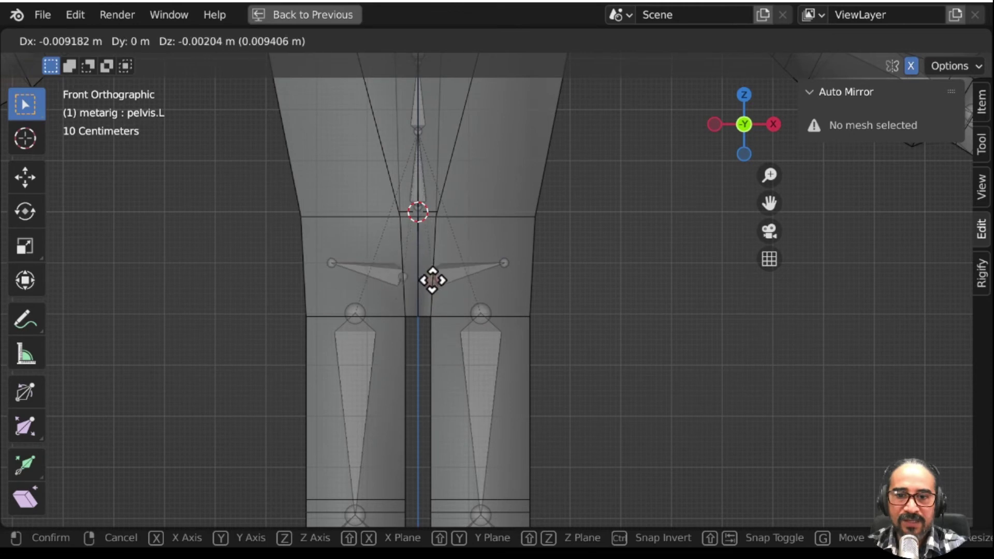
click(435, 267)
key(g)
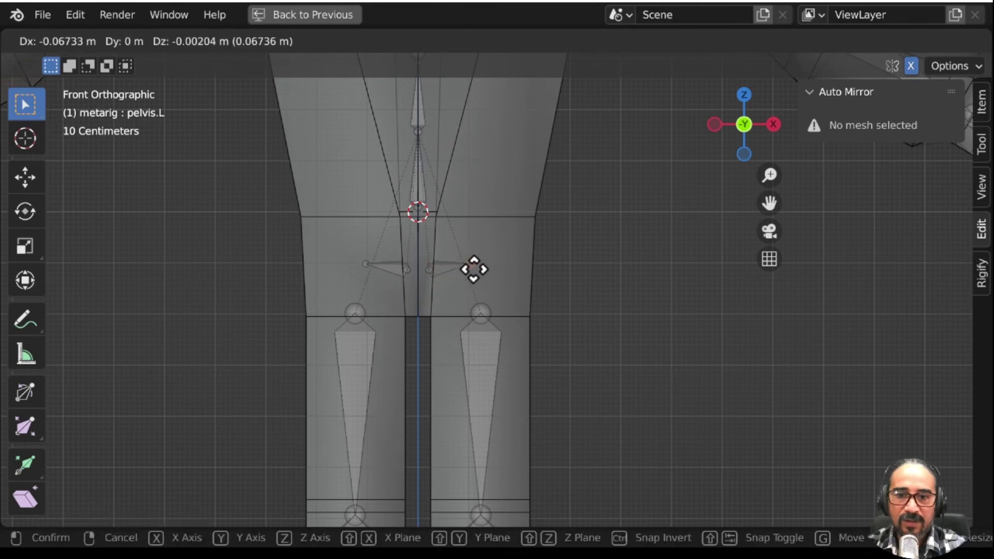
click(477, 288)
click(429, 270)
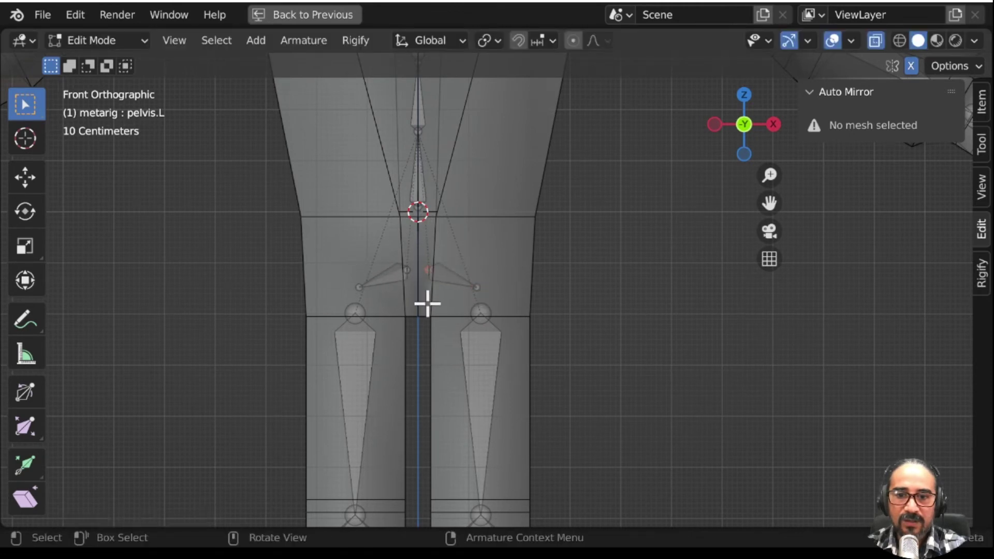
key(g)
click(428, 325)
mouse_move(429, 325)
middle_down()
mouse_move(568, 344)
mouse_move(273, 346)
mouse_move(581, 370)
mouse_move(658, 359)
mouse_move(244, 346)
middle_up()
Step: Return the metarig to Object Mode, turn off X-ray, and select the astronaut mesh
click(112, 39)
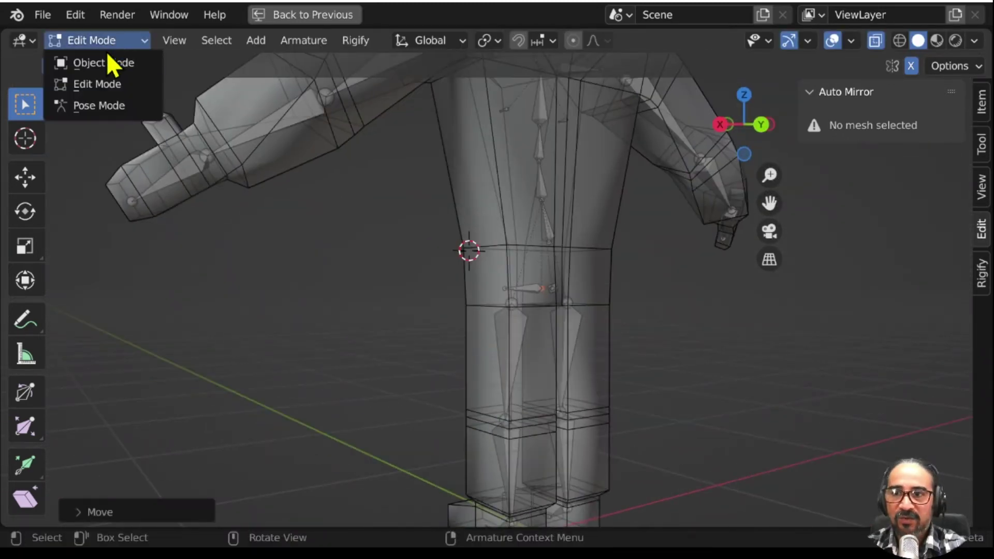
click(119, 63)
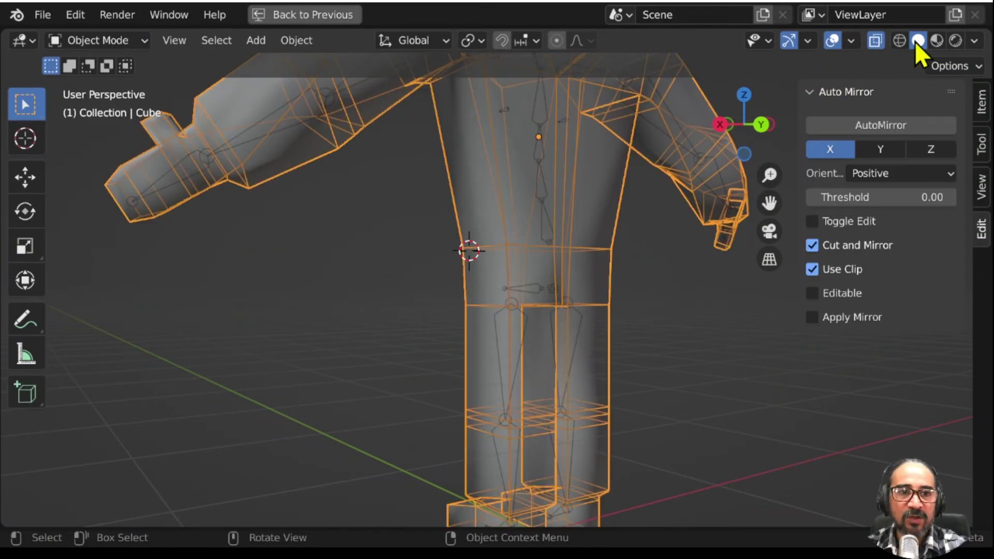
click(876, 41)
mouse_move(522, 340)
middle_down()
mouse_move(533, 340)
mouse_move(476, 339)
mouse_move(504, 356)
middle_up()
scroll(505, 356, down, 3)
mouse_move(387, 429)
middle_down()
mouse_move(475, 333)
mouse_move(458, 334)
mouse_move(426, 199)
middle_up()
click(377, 153)
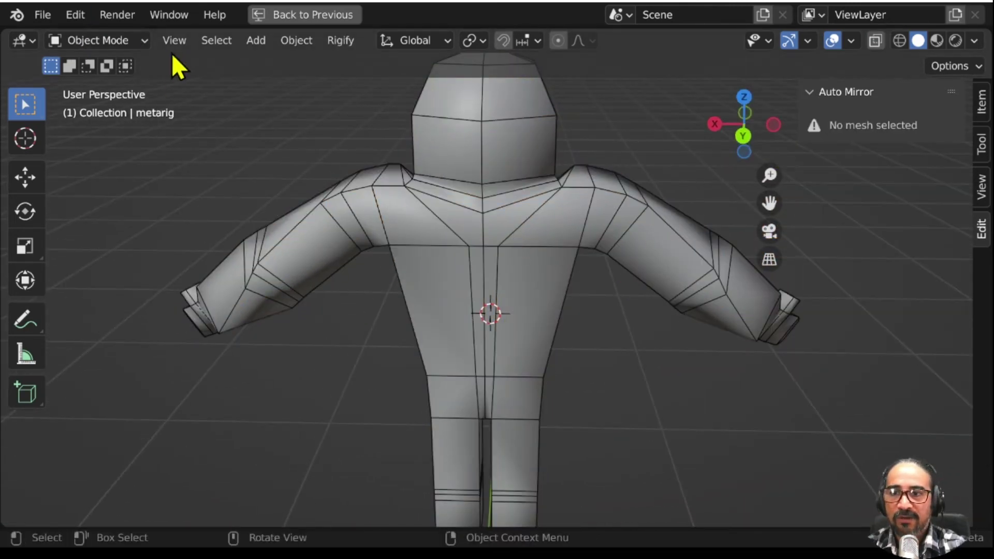
click(470, 230)
click(93, 41)
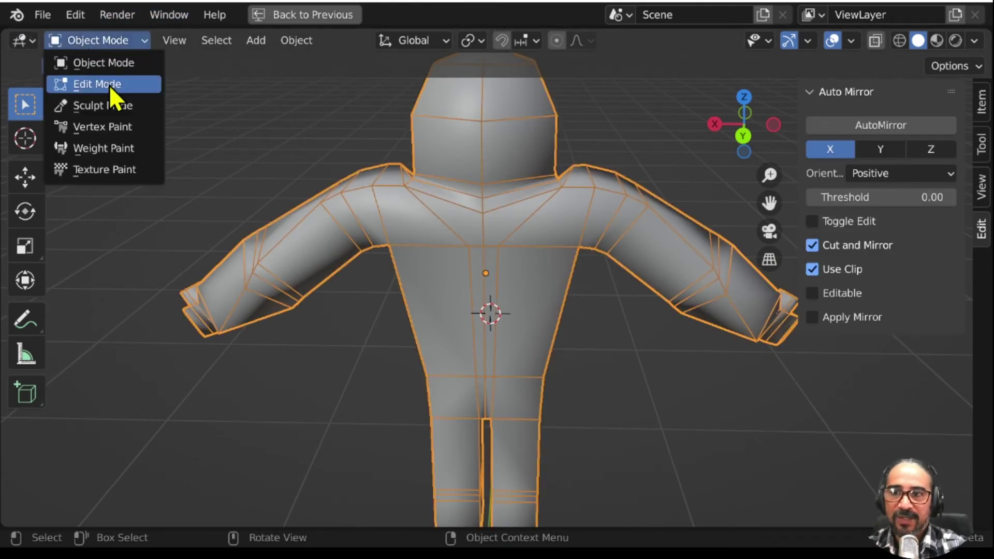
Step: In Edit Mode, select the shoulder, torso and centre-strip faces and extrude them outward into a block
click(106, 84)
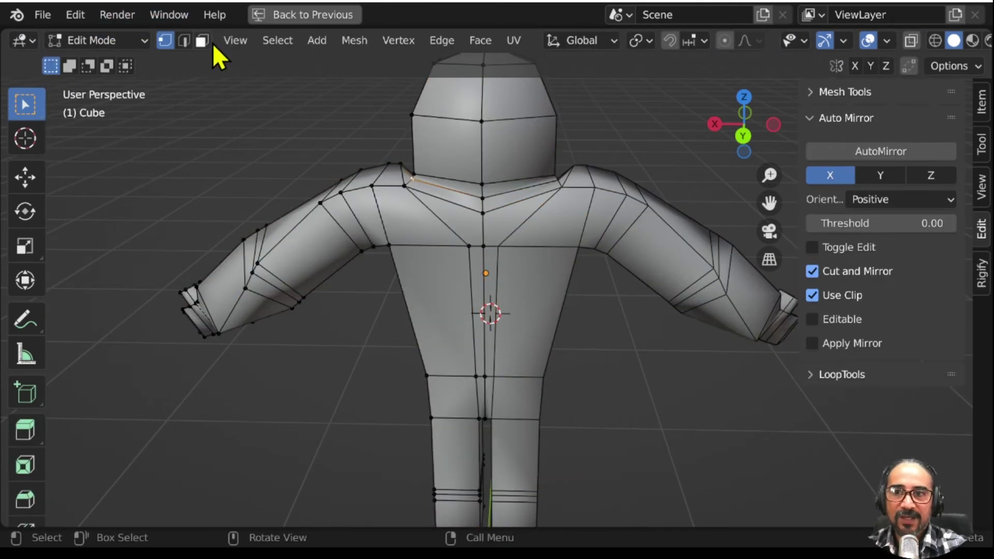
mouse_move(390, 205)
middle_down()
mouse_move(465, 263)
mouse_move(465, 211)
middle_up()
click(476, 207)
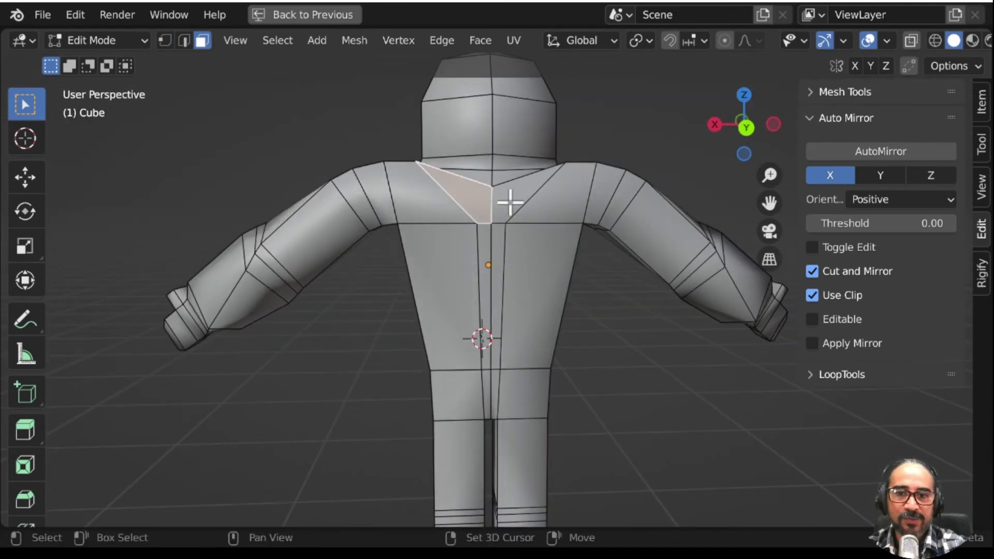
shift+click(445, 216)
shift+click(444, 239)
shift+click(479, 256)
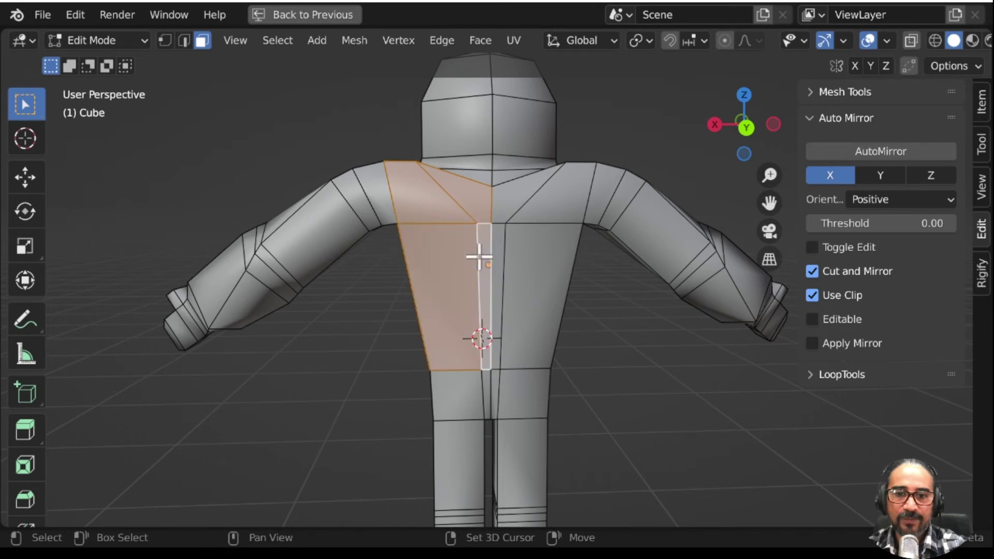
middle_drag(399, 402, 459, 406)
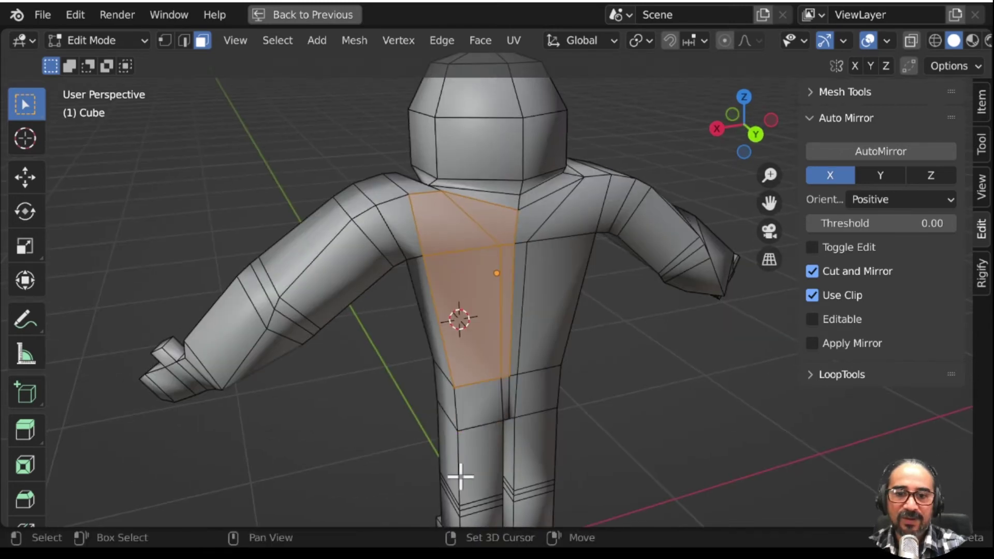
mouse_move(459, 472)
middle_down()
mouse_move(450, 431)
mouse_move(524, 452)
mouse_move(505, 421)
middle_up()
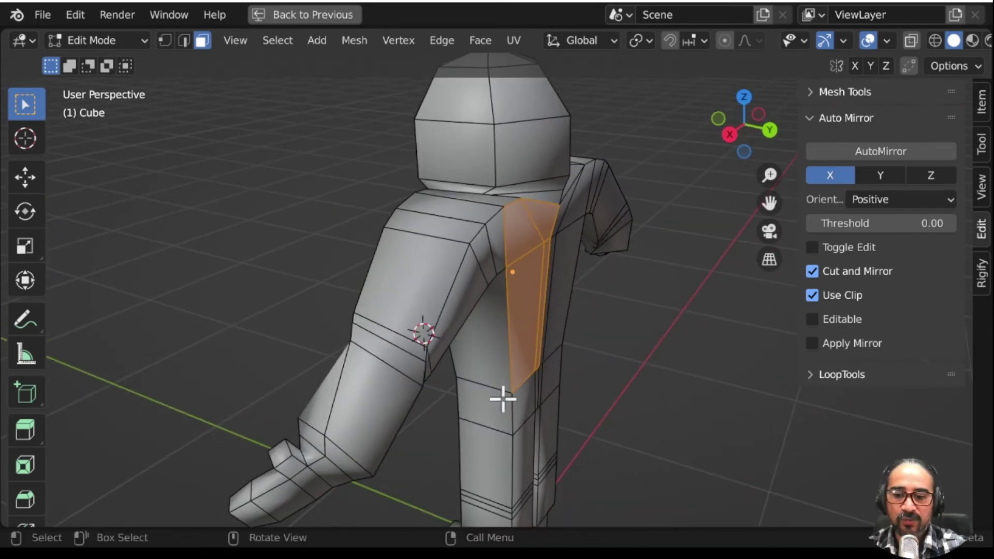
key(e)
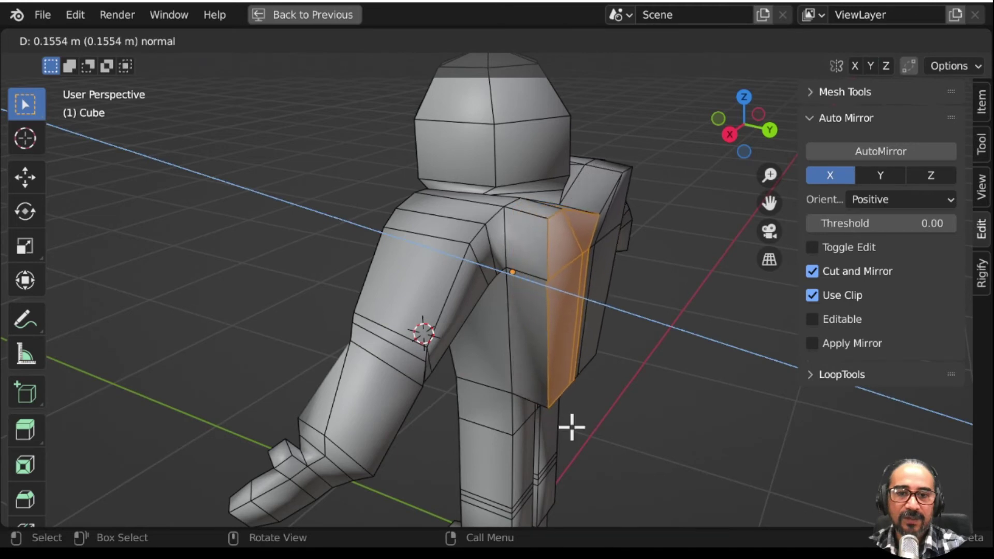
click(570, 426)
middle_drag(570, 426, 452, 257)
Step: Flatten the shoulder-top faces level by scaling them to 0 on Z
click(445, 237)
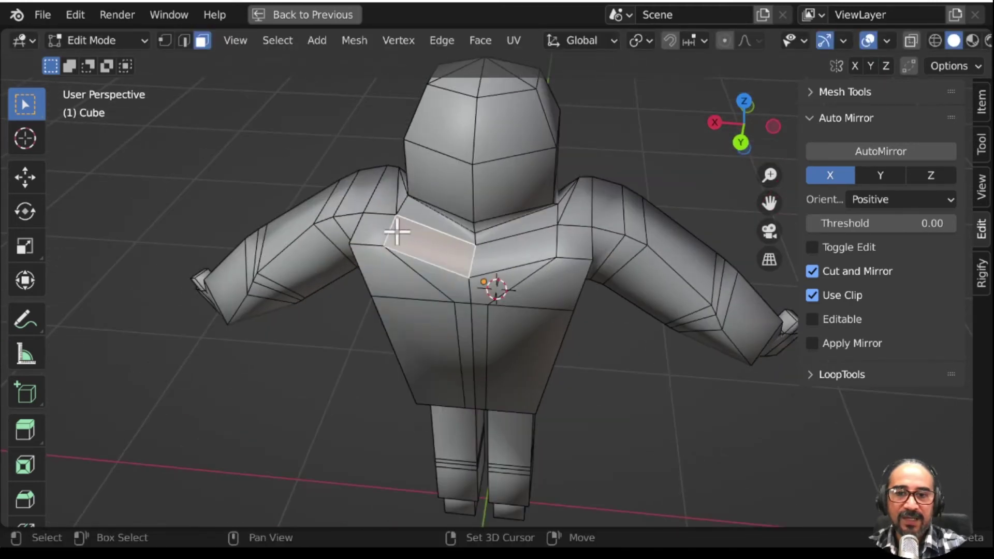
shift+click(394, 228)
middle_drag(395, 295, 548, 346)
key(s)
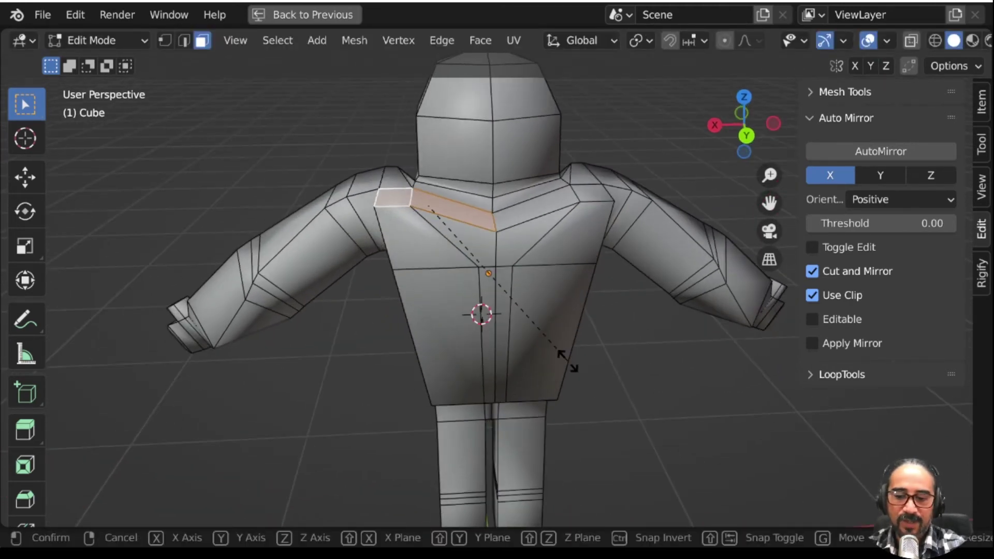
key(z)
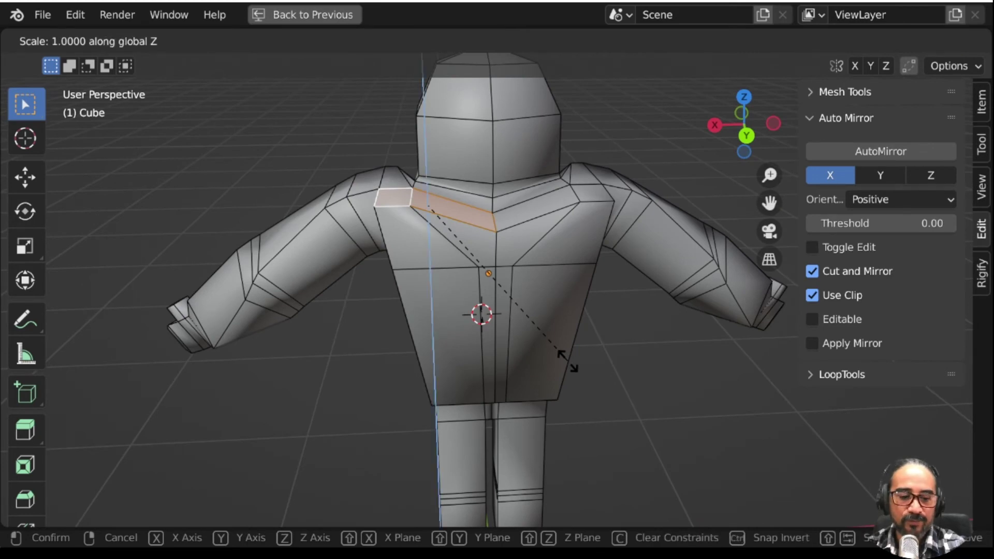
text(0)
key(Return)
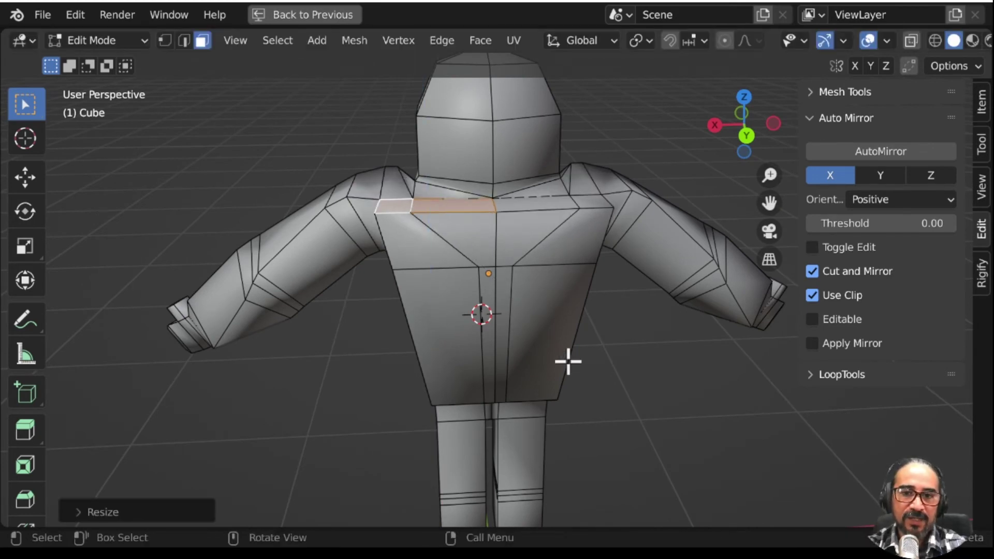
Step: Lower the flattened shoulder faces along Z to reshape the shoulder line
mouse_move(567, 362)
middle_down()
mouse_move(355, 332)
mouse_move(428, 328)
middle_up()
key(g)
key(z)
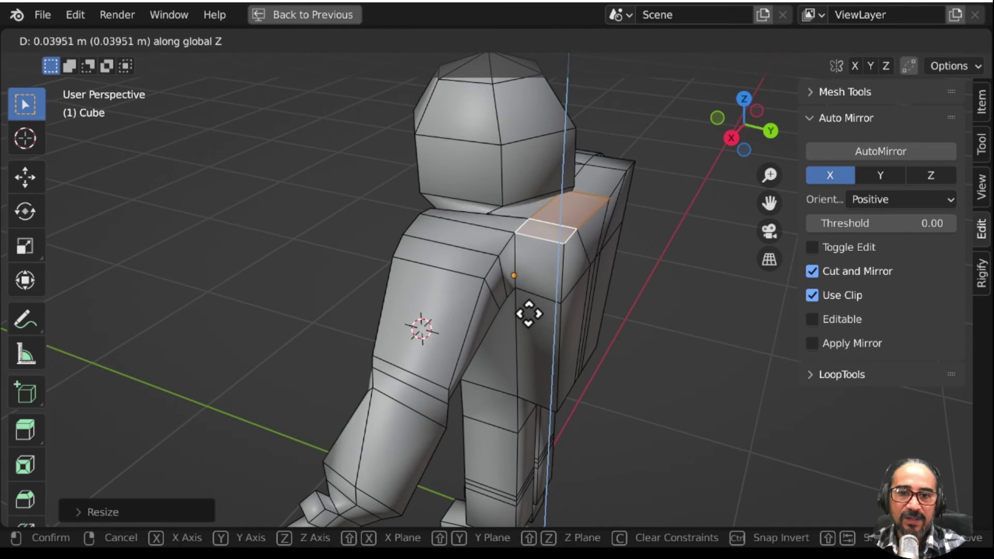
click(527, 312)
middle_drag(517, 321, 577, 313)
scroll(634, 288, up, 3)
mouse_move(633, 288)
middle_down()
mouse_move(550, 291)
mouse_move(577, 273)
middle_up()
key(g)
key(z)
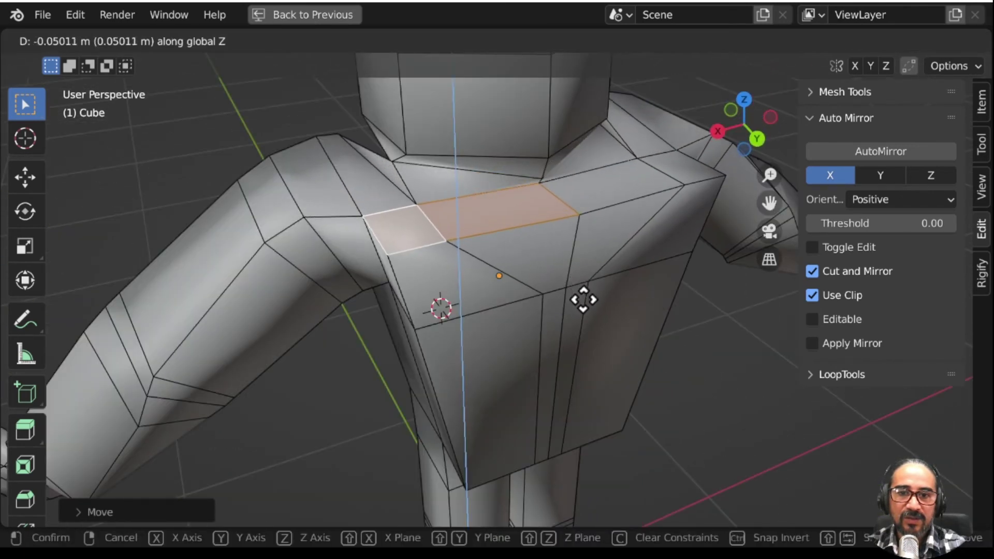
click(584, 297)
click(535, 176)
mouse_move(593, 277)
middle_down()
mouse_move(504, 326)
mouse_move(380, 315)
mouse_move(477, 330)
mouse_move(544, 317)
mouse_move(461, 288)
mouse_move(457, 253)
mouse_move(433, 314)
mouse_move(532, 348)
mouse_move(603, 308)
mouse_move(612, 315)
middle_up()
scroll(503, 326, up, 5)
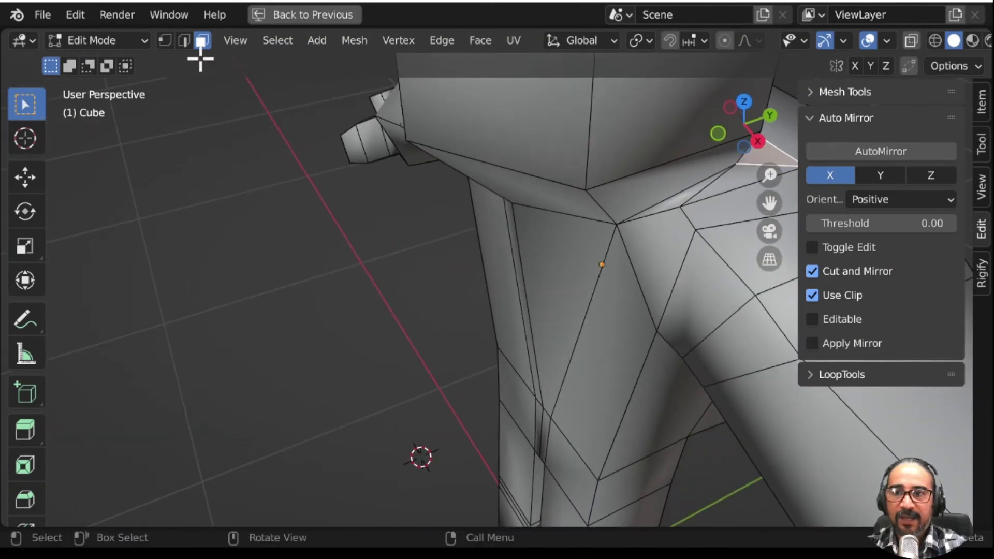
Step: Reposition the selected neck vertex
middle_drag(519, 298, 388, 326)
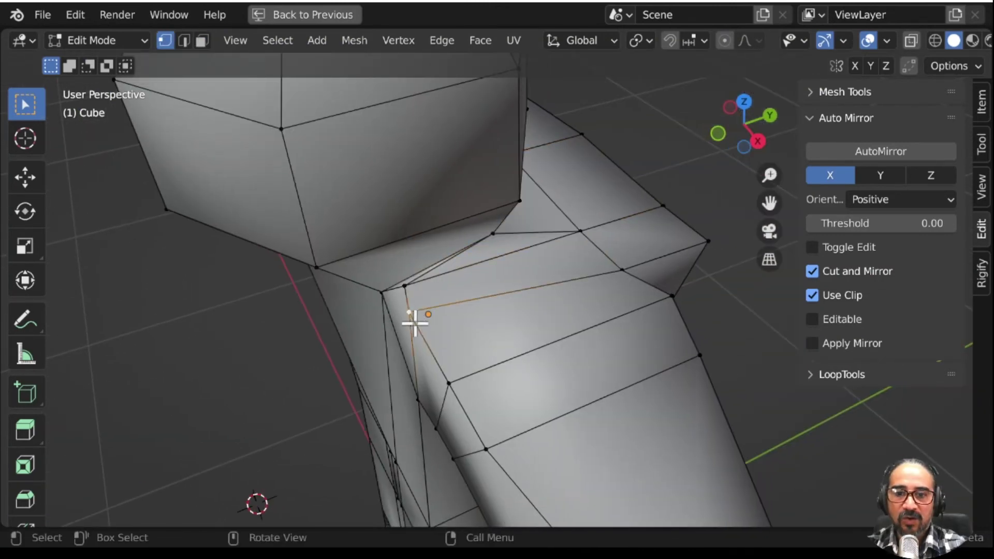
key(g)
click(433, 346)
key(g)
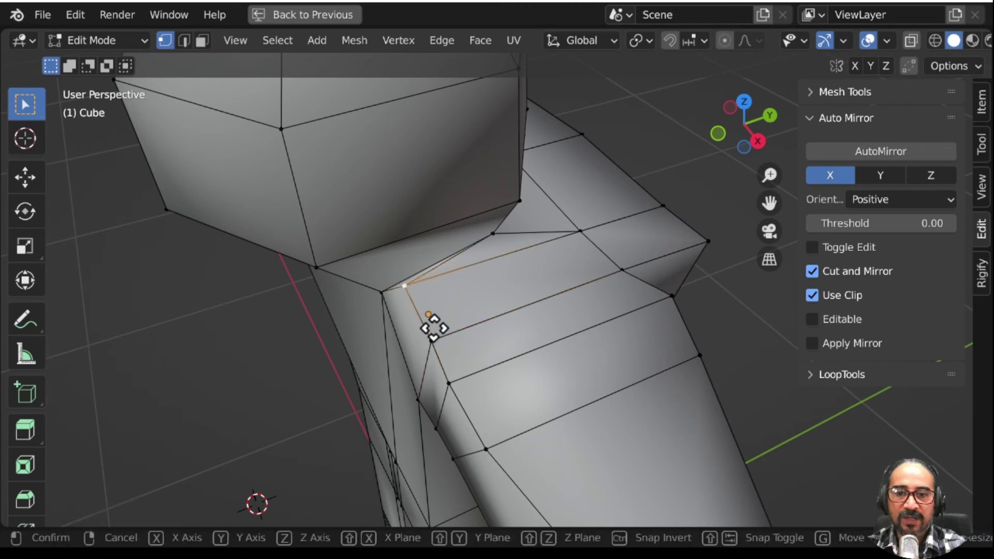
click(436, 344)
mouse_move(554, 321)
middle_down()
mouse_move(476, 355)
mouse_move(427, 340)
mouse_move(635, 315)
mouse_move(644, 304)
mouse_move(545, 349)
mouse_move(499, 348)
mouse_move(507, 320)
middle_up()
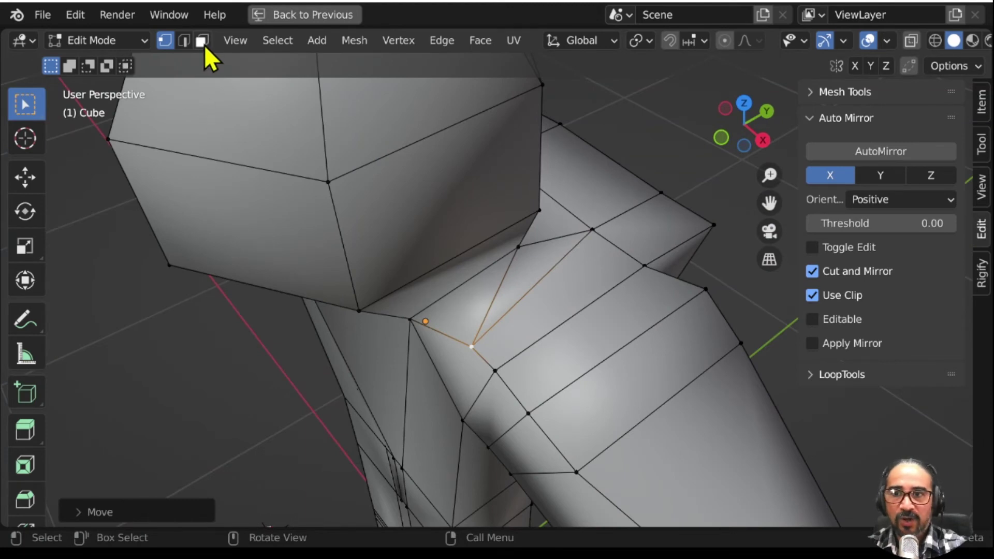
Step: Delete the triangular neck faces and fill the hole with a single new face
click(510, 282)
mouse_move(508, 290)
middle_down()
mouse_move(519, 348)
mouse_move(454, 351)
mouse_move(536, 344)
middle_up()
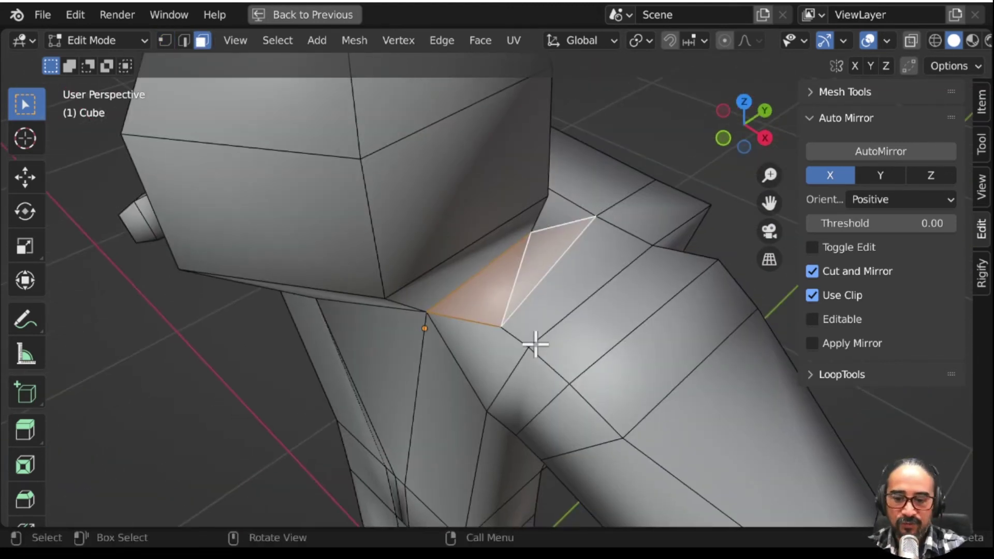
key(x)
click(458, 320)
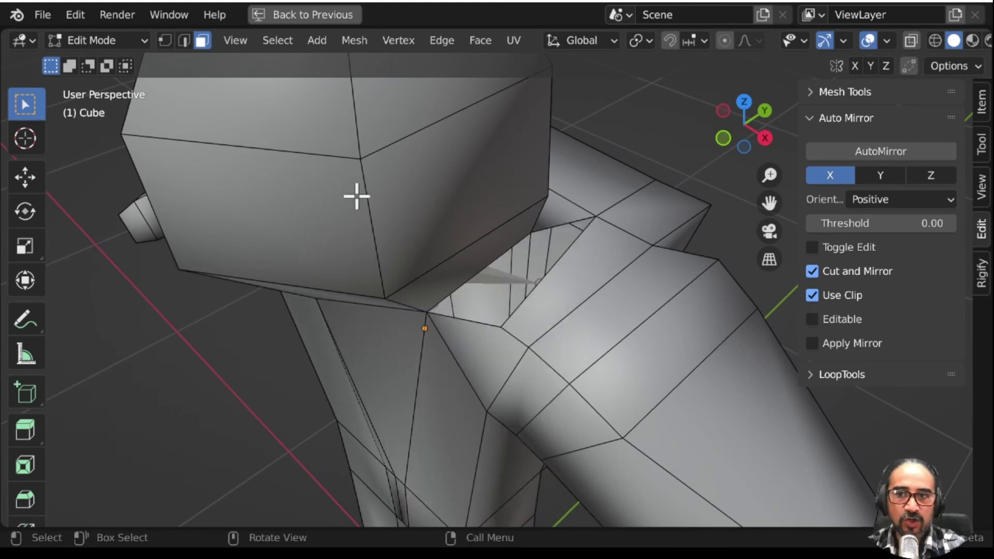
mouse_move(479, 324)
middle_down()
mouse_move(526, 298)
mouse_move(524, 377)
mouse_move(424, 335)
mouse_move(415, 294)
mouse_move(496, 328)
middle_up()
key(f)
key(Tab)
key(Tab)
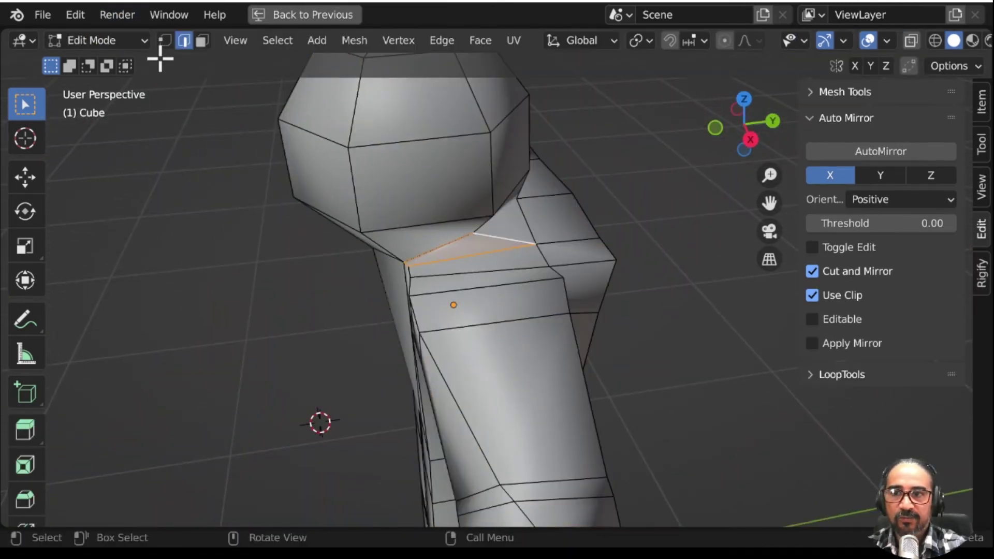
Step: Move another neck vertex into a better position
scroll(465, 229, up, 2)
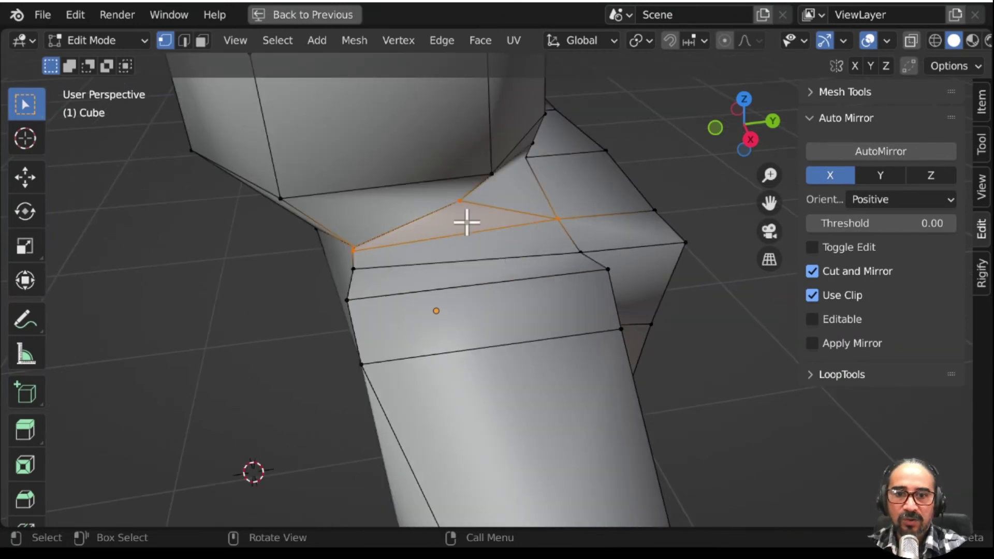
middle_drag(466, 222, 394, 207)
click(397, 181)
key(g)
click(444, 264)
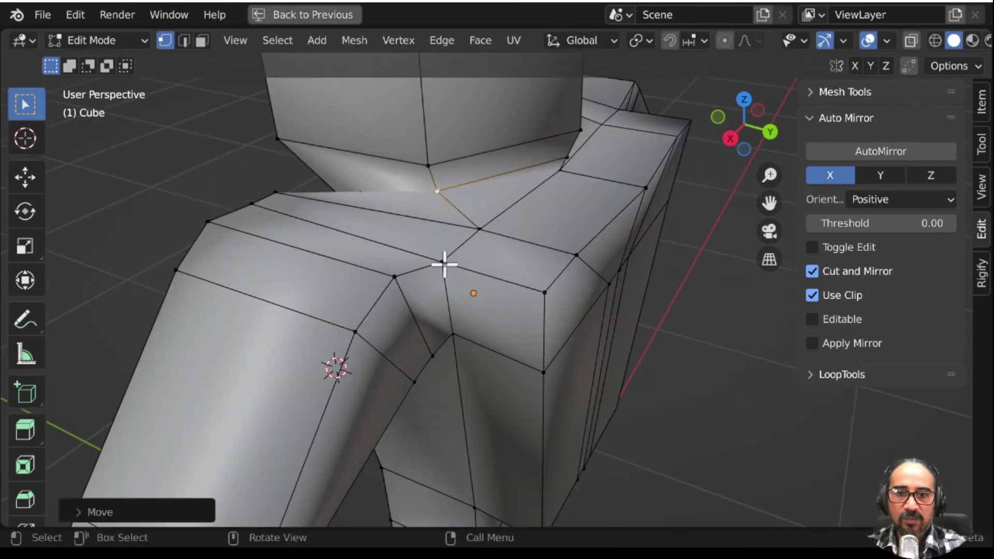
middle_drag(444, 264, 539, 238)
Step: Add an edge loop around the neck base, slid up against the helmet
middle_drag(288, 324, 368, 273)
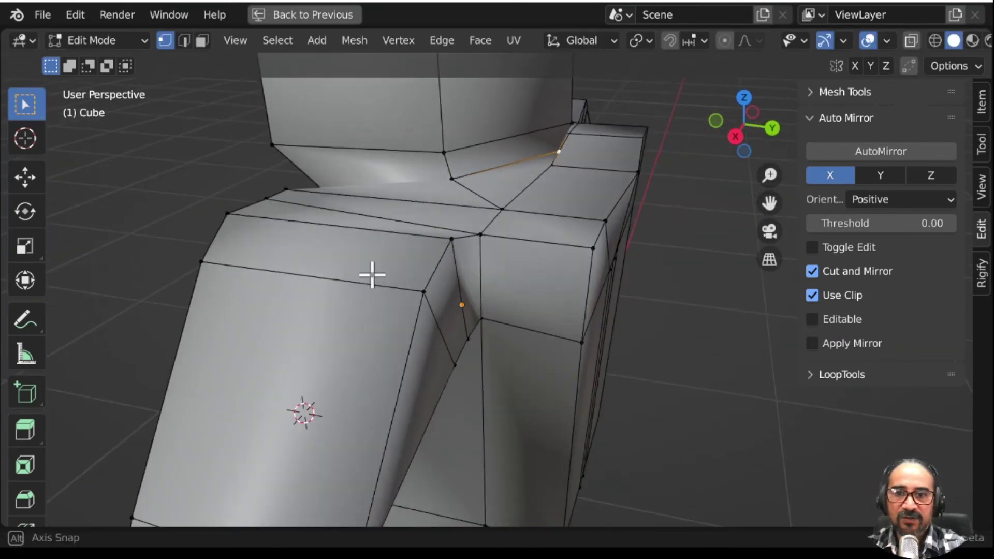
key(ctrl+r)
click(449, 165)
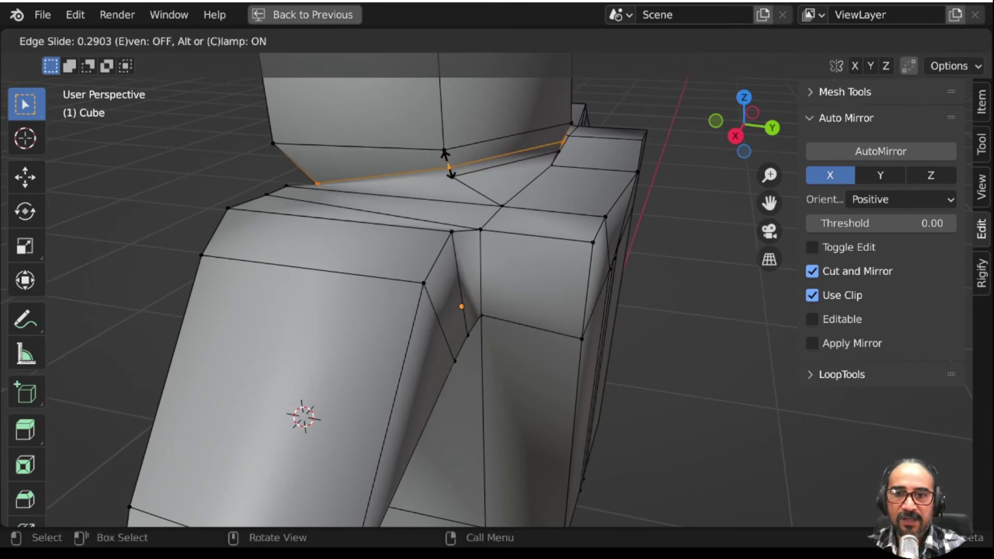
click(448, 164)
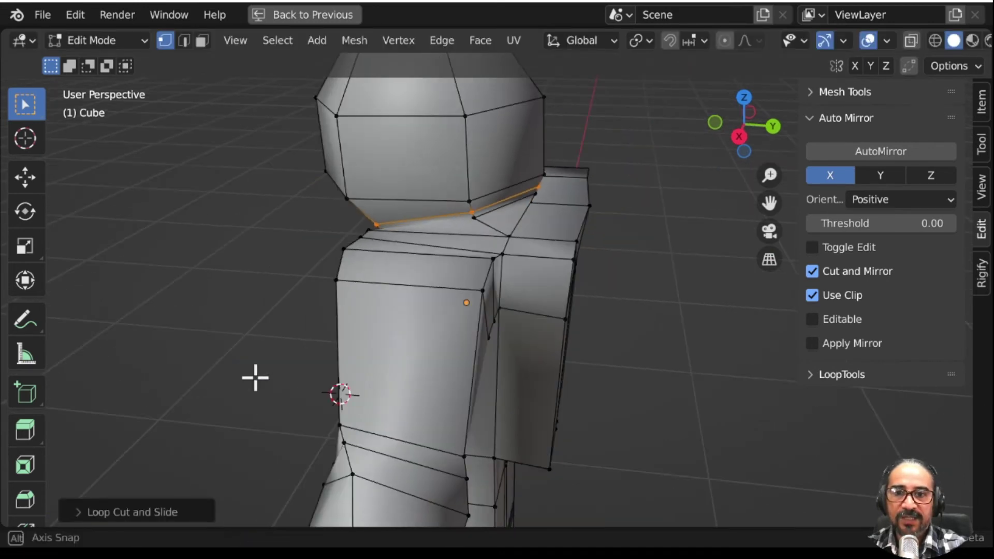
middle_drag(211, 355, 450, 197)
mouse_move(468, 326)
middle_down()
mouse_move(328, 326)
mouse_move(323, 337)
middle_up()
mouse_move(287, 422)
middle_down()
mouse_move(554, 414)
mouse_move(479, 433)
mouse_move(570, 410)
middle_up()
scroll(569, 410, down, 2)
mouse_move(616, 441)
middle_down()
mouse_move(415, 386)
mouse_move(322, 384)
mouse_move(552, 360)
mouse_move(455, 310)
mouse_move(357, 212)
middle_up()
scroll(551, 360, up, 3)
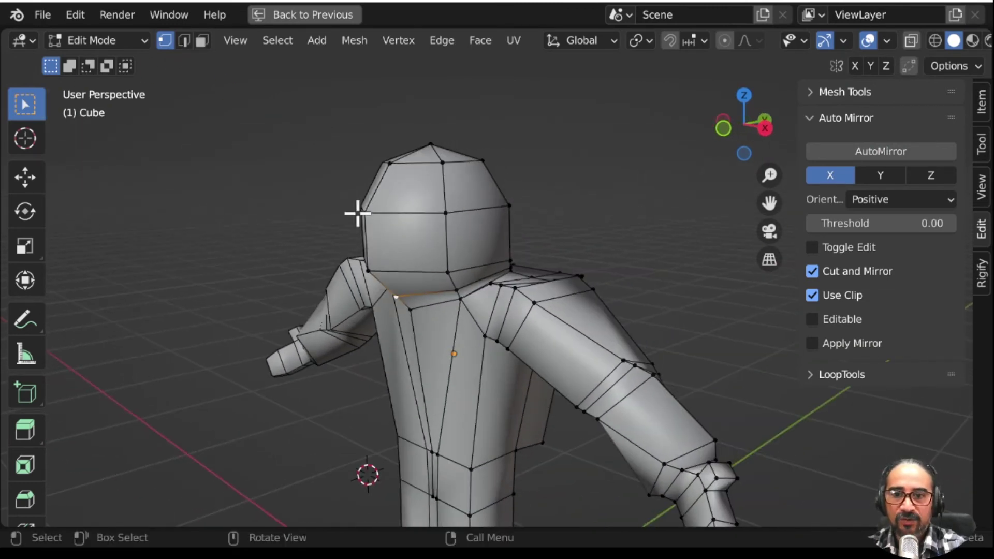
Step: Vertex-slide the helmet's centre-line vertices upward
mouse_move(371, 255)
middle_down()
mouse_move(421, 324)
mouse_move(399, 271)
middle_up()
key(shift+v)
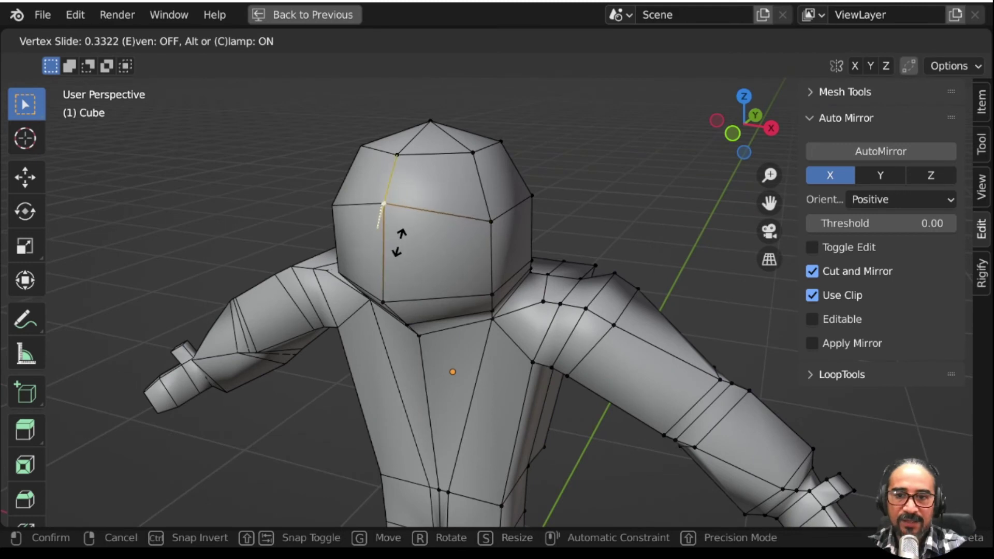
click(399, 242)
middle_drag(412, 318, 448, 274)
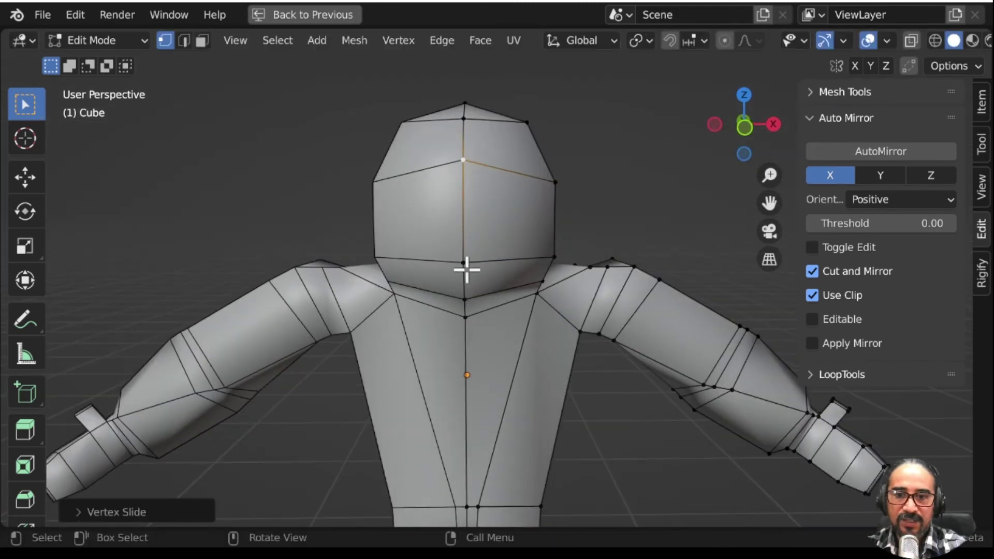
click(464, 263)
key(g)
key(g)
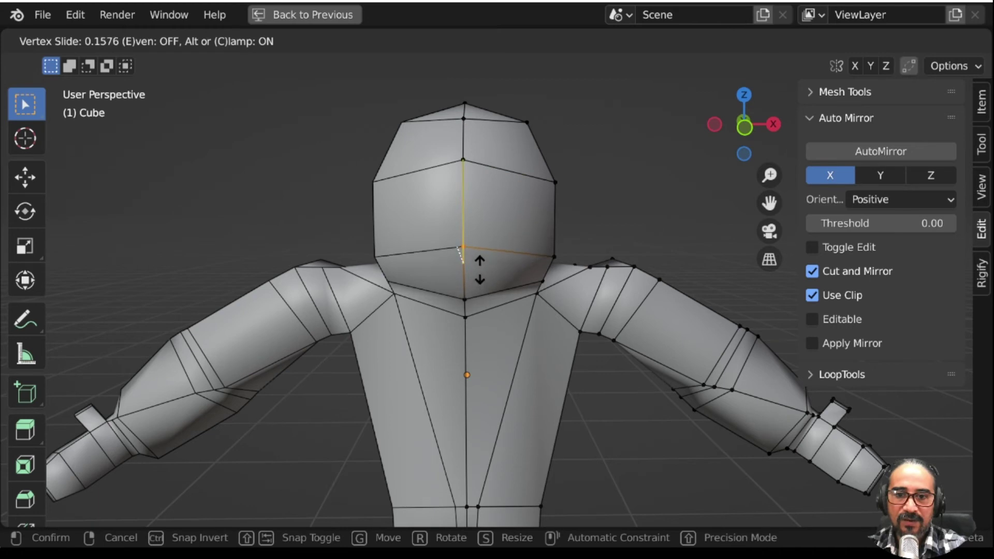
click(479, 270)
Step: Slide the head edges and the lower neck vertex upward along their edges
middle_drag(505, 277, 426, 266)
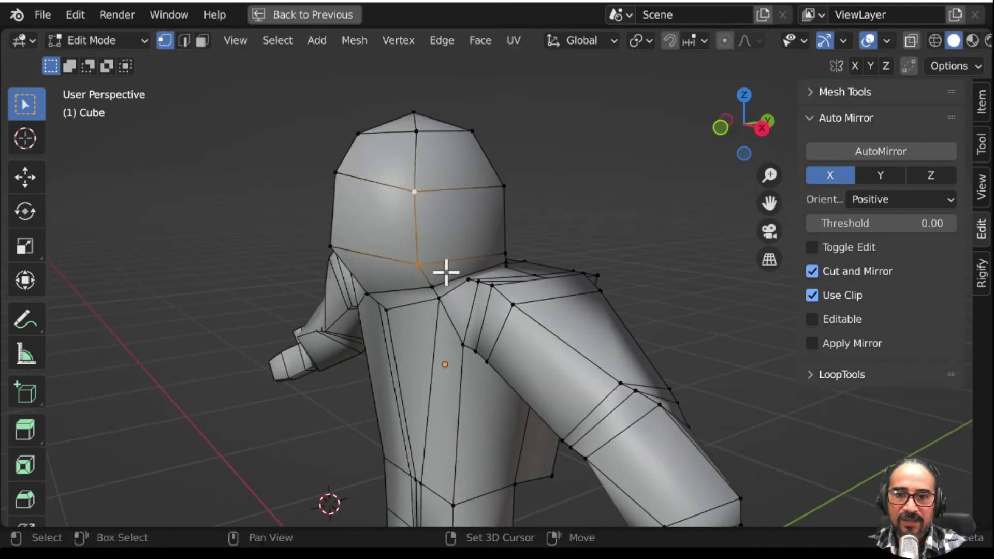
key(g)
key(g)
right_click(424, 211)
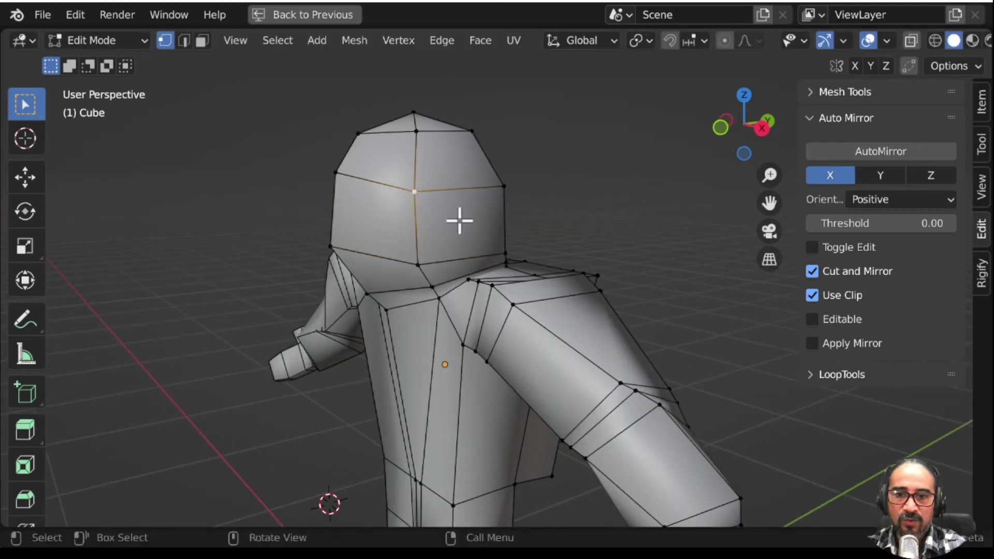
key(g)
key(g)
click(448, 210)
click(417, 265)
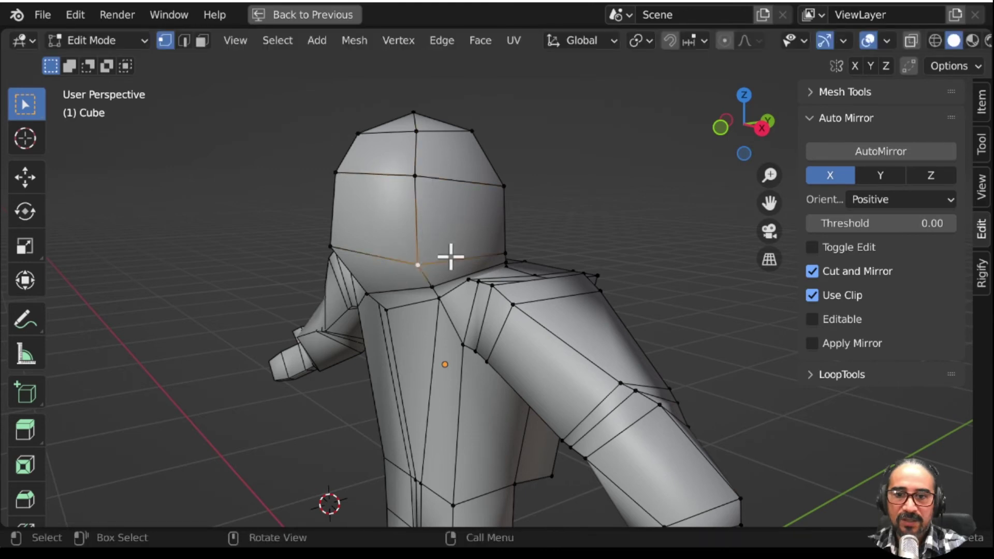
key(g)
key(g)
click(446, 244)
middle_drag(288, 293, 329, 212)
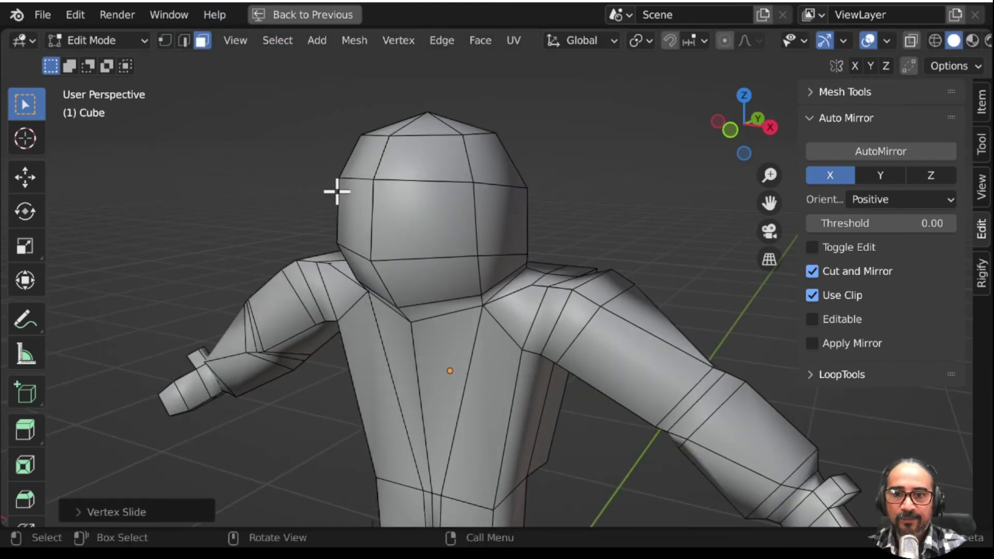
click(393, 214)
Step: Back in the full layout, select the helmet's visor face and show its material settings
ctrl+click(421, 230)
key(ctrl+space)
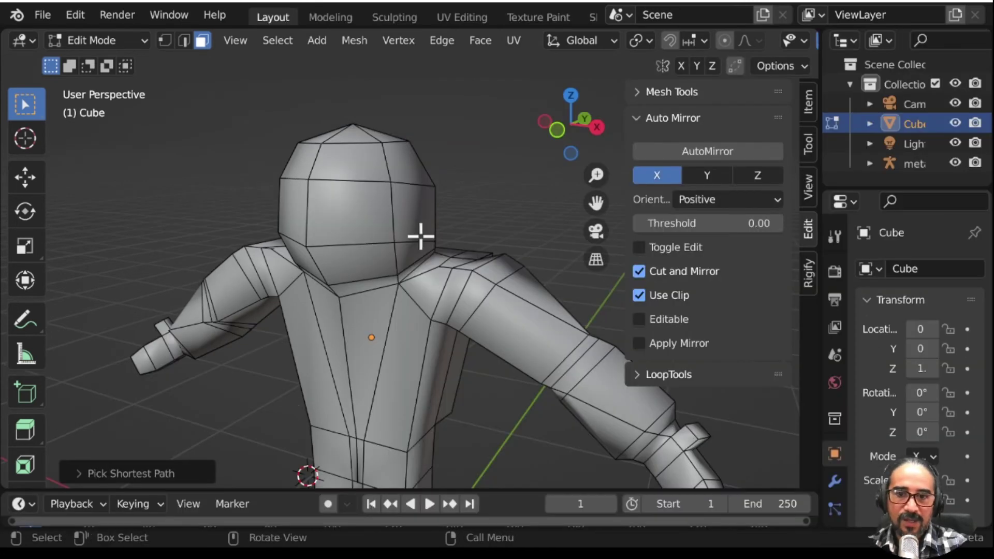
scroll(421, 235, down, 3)
mouse_move(427, 322)
middle_down()
mouse_move(383, 348)
mouse_move(388, 235)
middle_up()
click(385, 234)
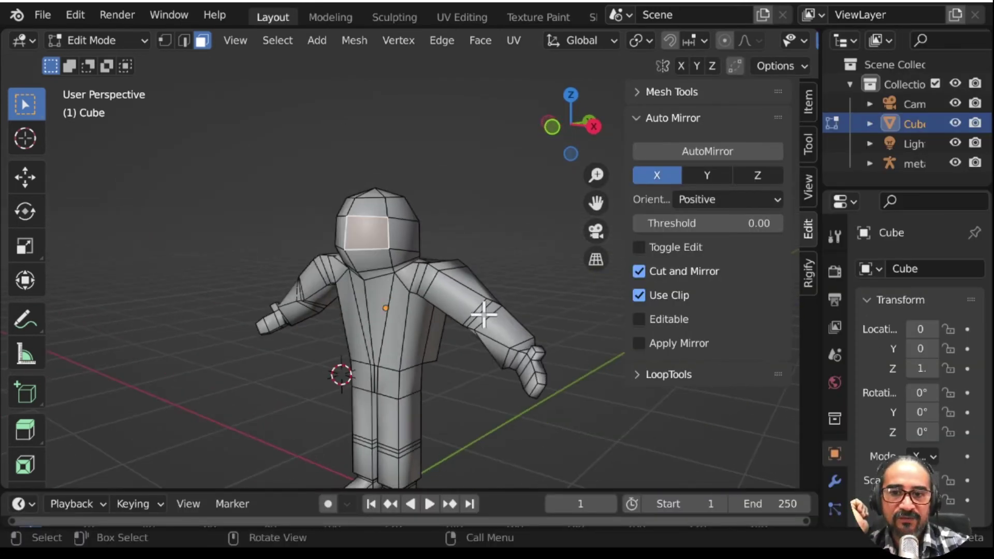
scroll(837, 293, down, 5)
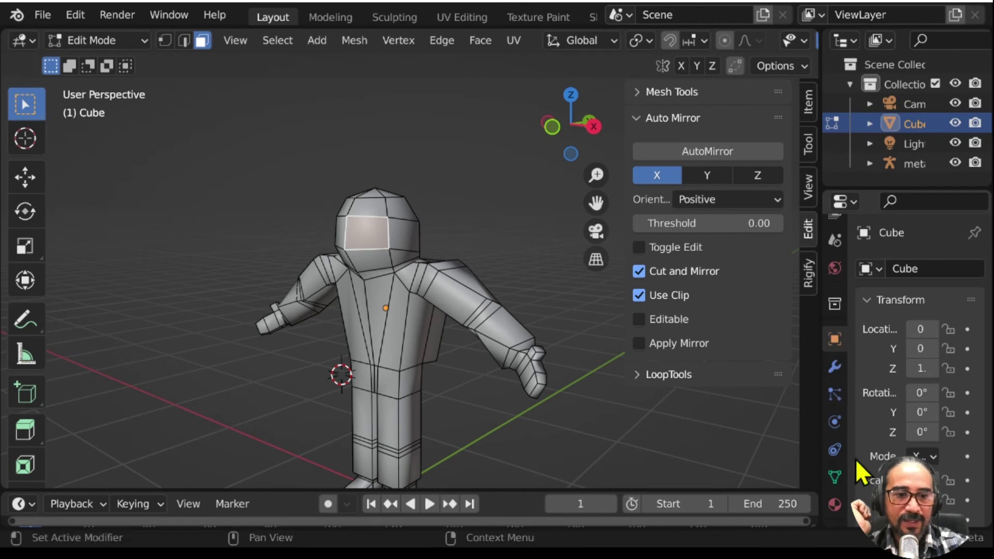
click(834, 503)
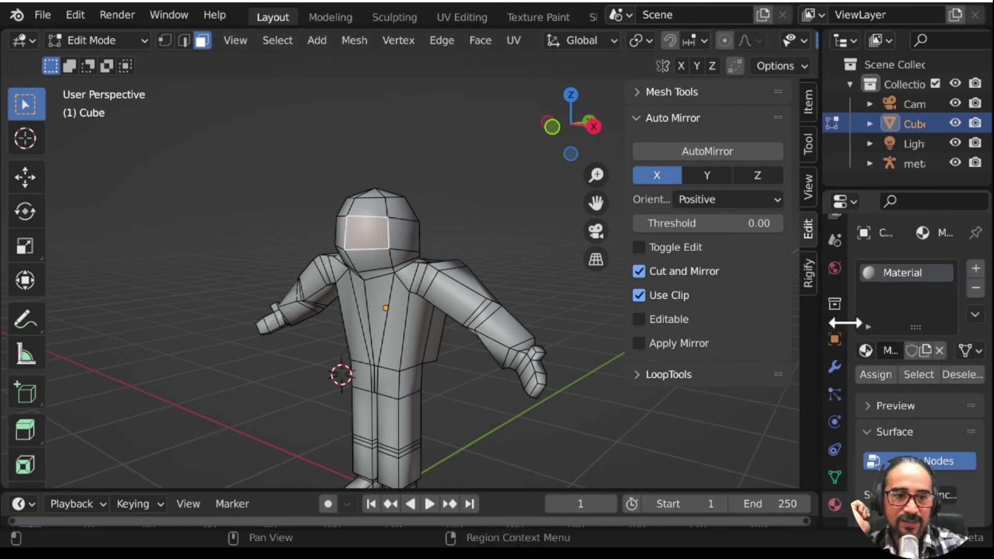
drag(845, 323, 719, 311)
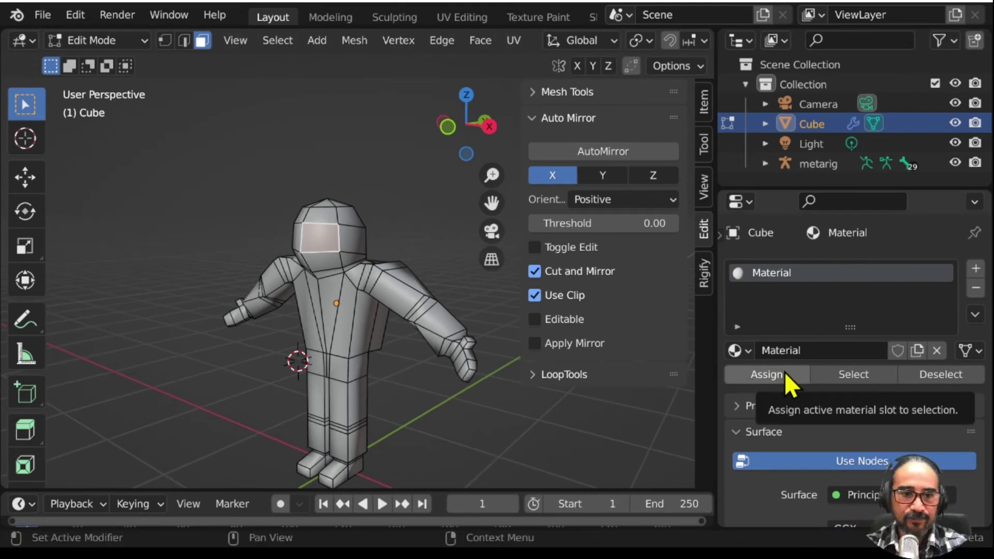
Step: Rename the existing material SCAPH and add a second material named SCAPH MIROR
click(786, 351)
text(SCAH)
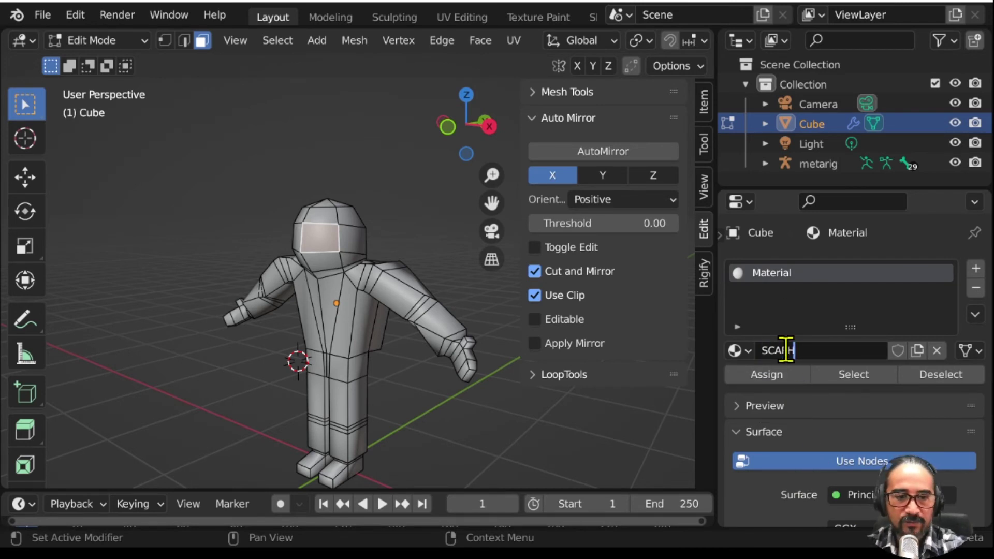
text(PH)
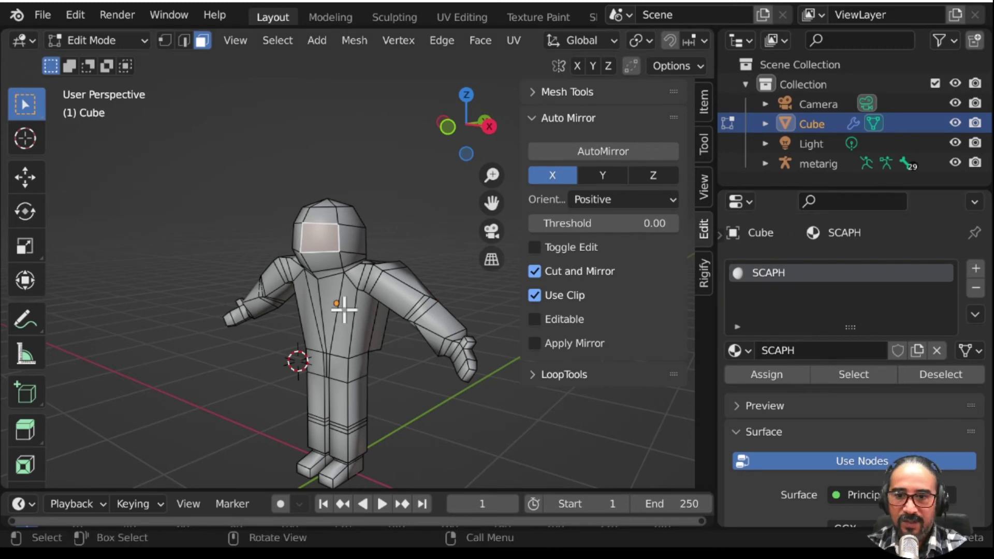
key(a)
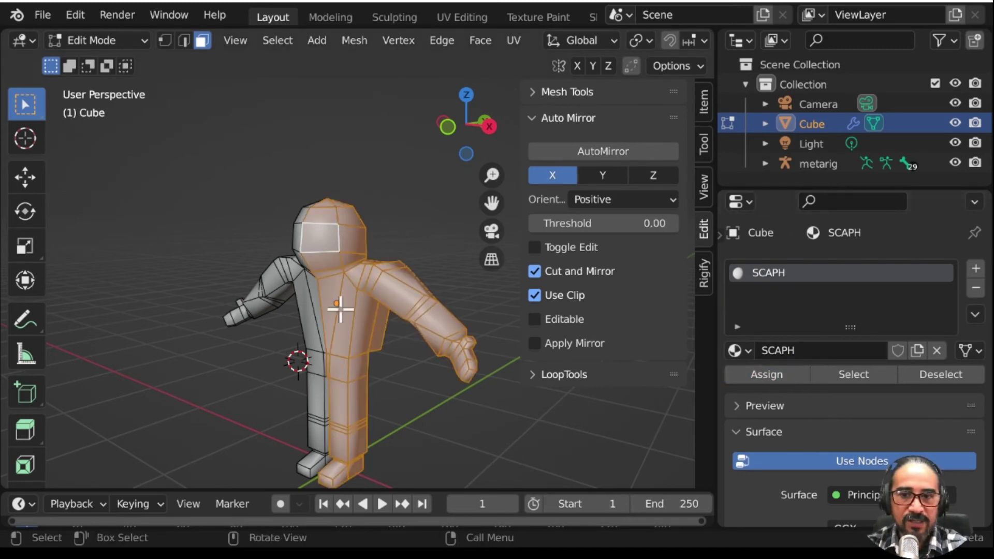
key(alt+a)
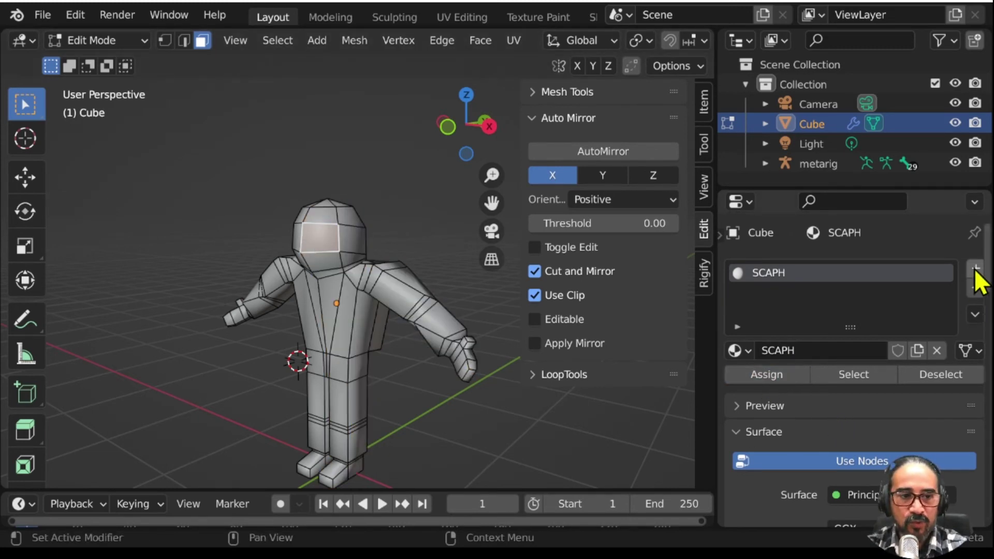
click(976, 269)
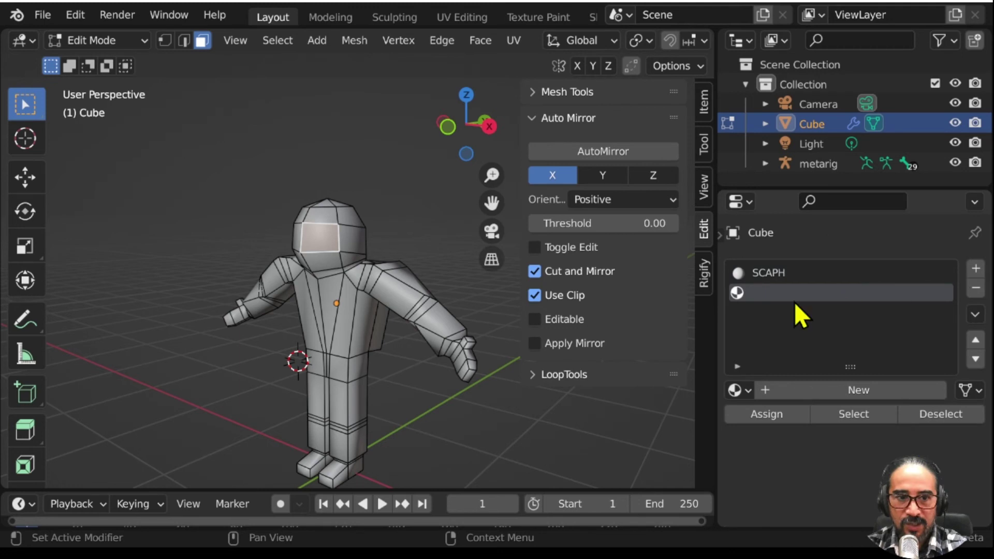
click(803, 391)
click(776, 392)
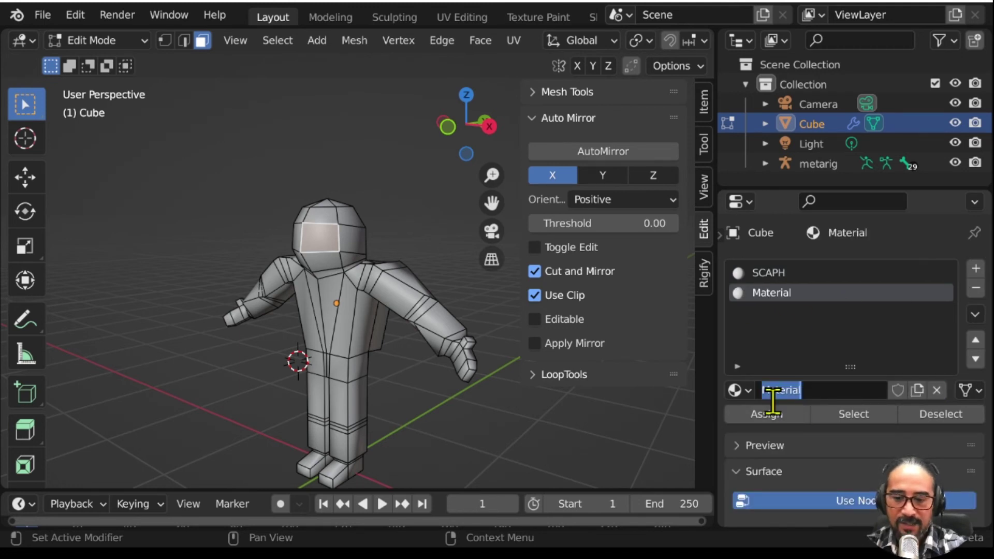
text(SCAPH MIROR)
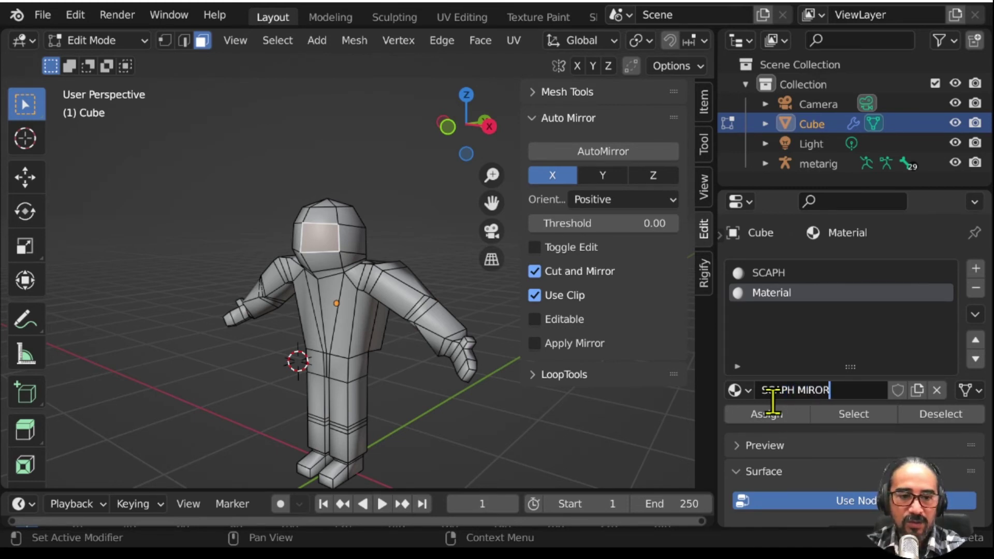
key(Return)
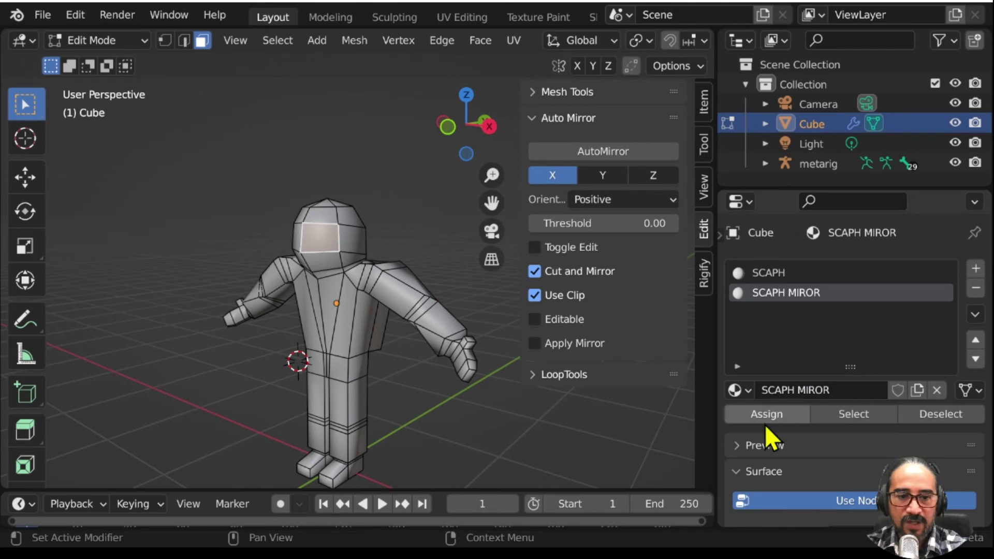
Step: Set the SCAPH MIROR base colour to black
scroll(766, 423, down, 6)
scroll(773, 420, down, 5)
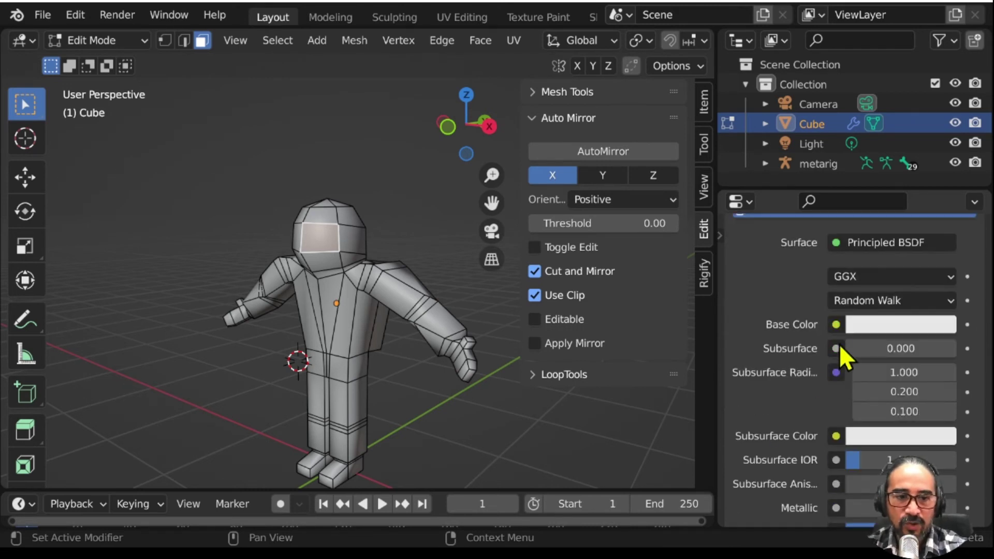
click(864, 322)
drag(936, 139, 936, 184)
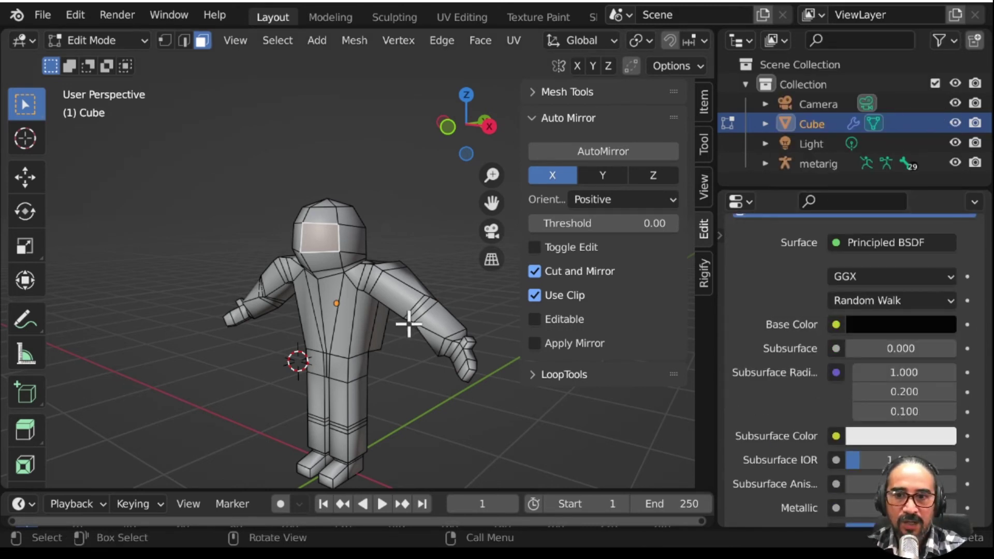
scroll(791, 331, up, 5)
scroll(780, 349, up, 3)
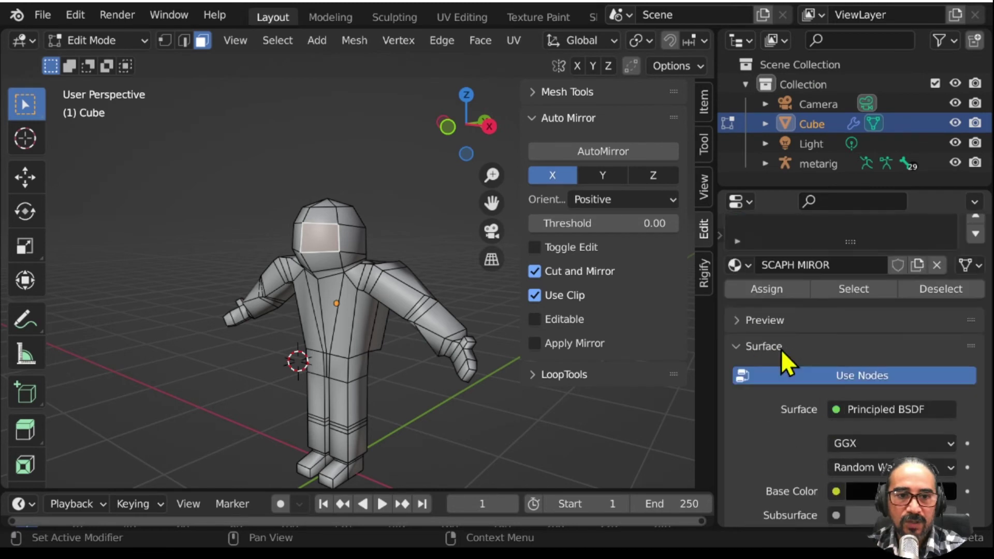
scroll(773, 311, up, 1)
Step: Preview the materials in the viewport and return to Object Mode
scroll(621, 46, down, 5)
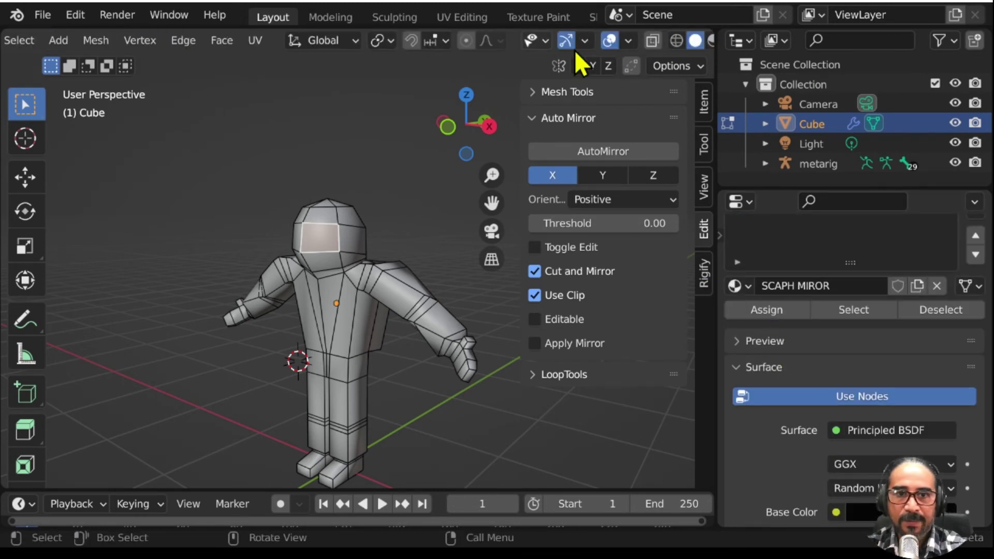
scroll(673, 46, down, 2)
click(658, 42)
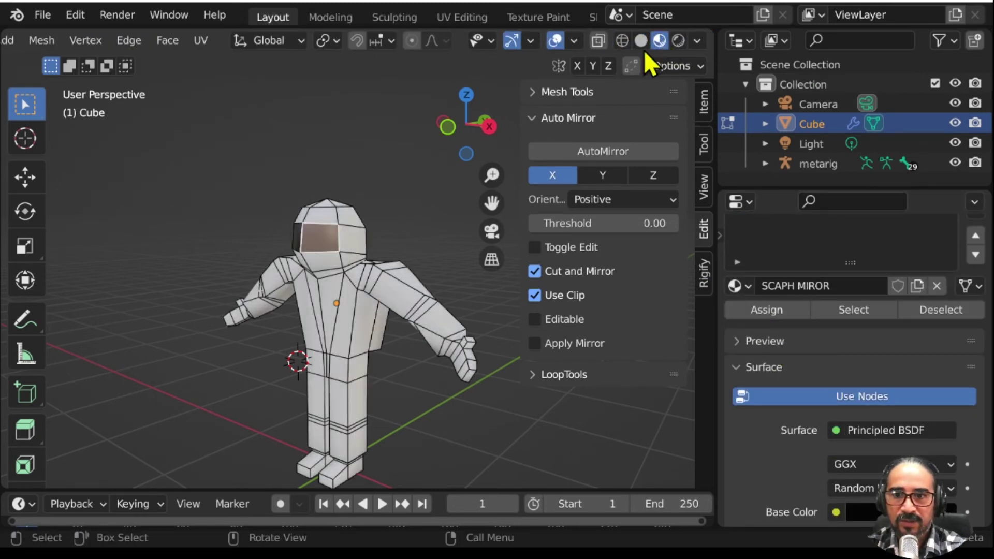
middle_drag(293, 303, 362, 310)
scroll(796, 468, down, 10)
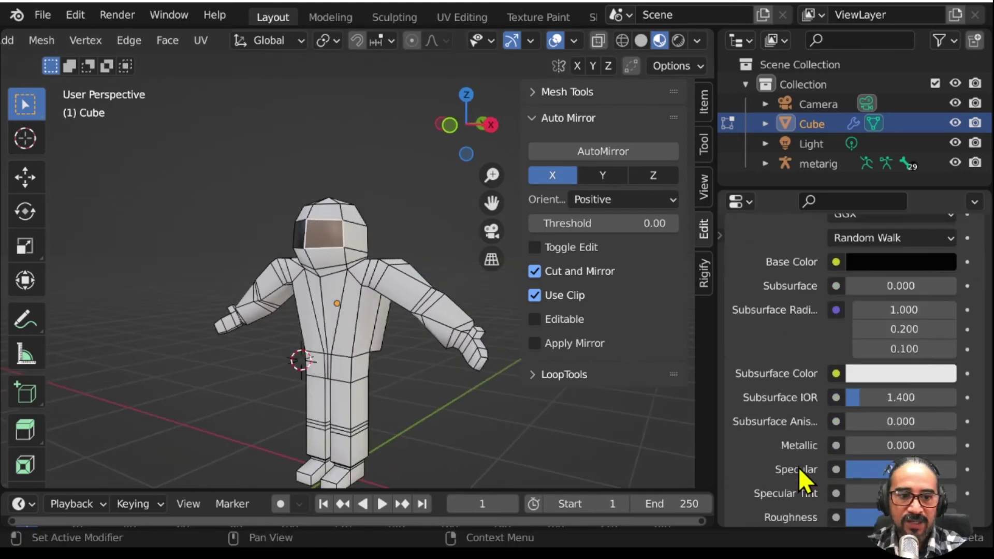
scroll(801, 463, down, 3)
scroll(804, 460, down, 5)
scroll(383, 357, up, 3)
key(Tab)
mouse_move(378, 355)
middle_down()
mouse_move(406, 367)
mouse_move(189, 388)
mouse_move(366, 373)
mouse_move(355, 395)
middle_up()
scroll(408, 383, down, 4)
scroll(408, 396, down, 3)
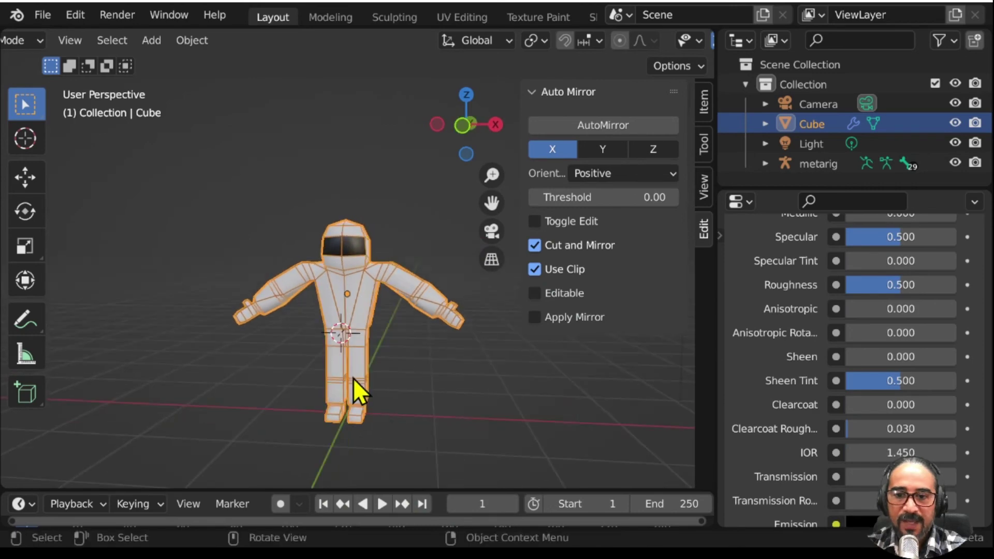
scroll(393, 368, up, 5)
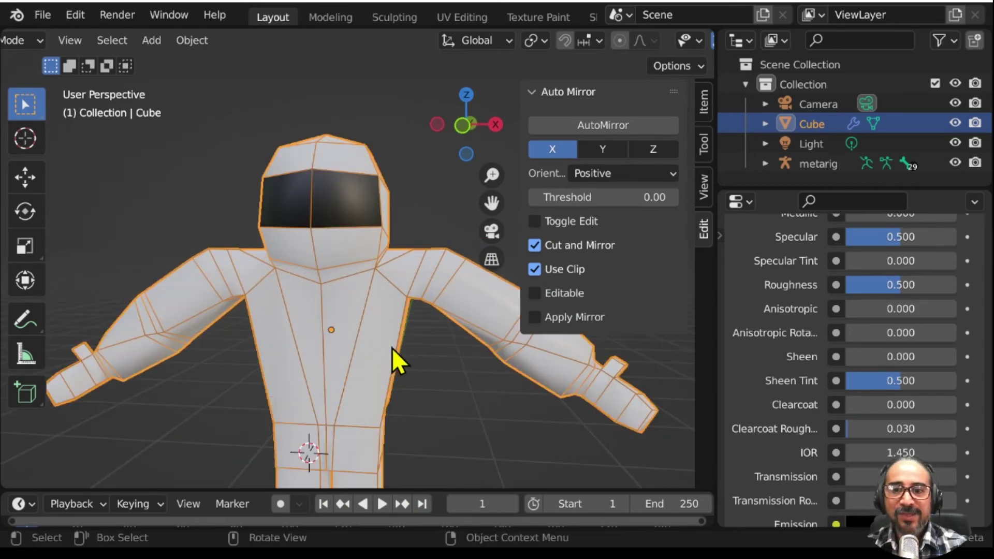
scroll(392, 348, down, 3)
Step: In a maximized front view, switch to see-through wireframe shading with overlays on
mouse_move(486, 253)
middle_down()
mouse_move(250, 332)
mouse_move(377, 363)
mouse_move(246, 339)
mouse_move(169, 346)
mouse_move(477, 280)
middle_up()
key(ctrl+space)
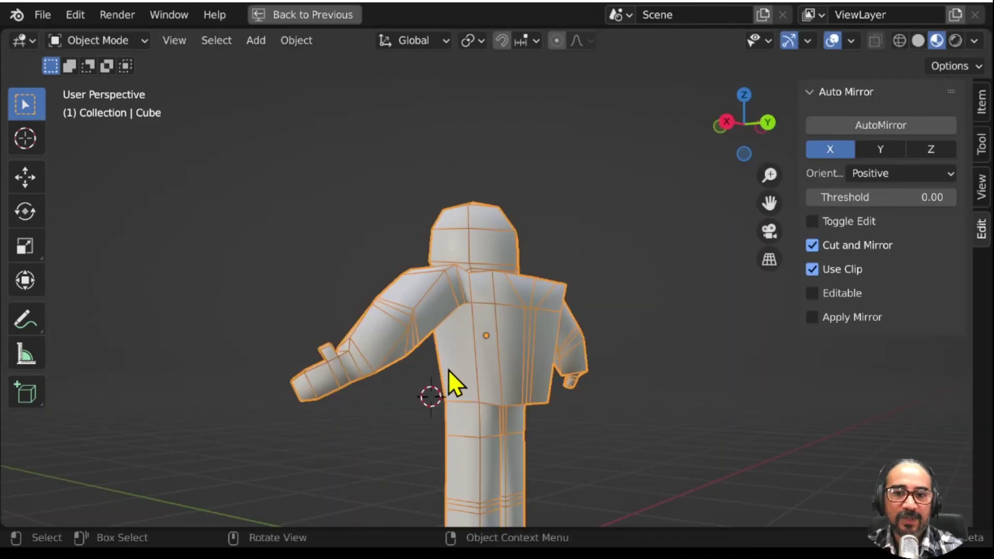
middle_drag(449, 370, 569, 363)
click(831, 41)
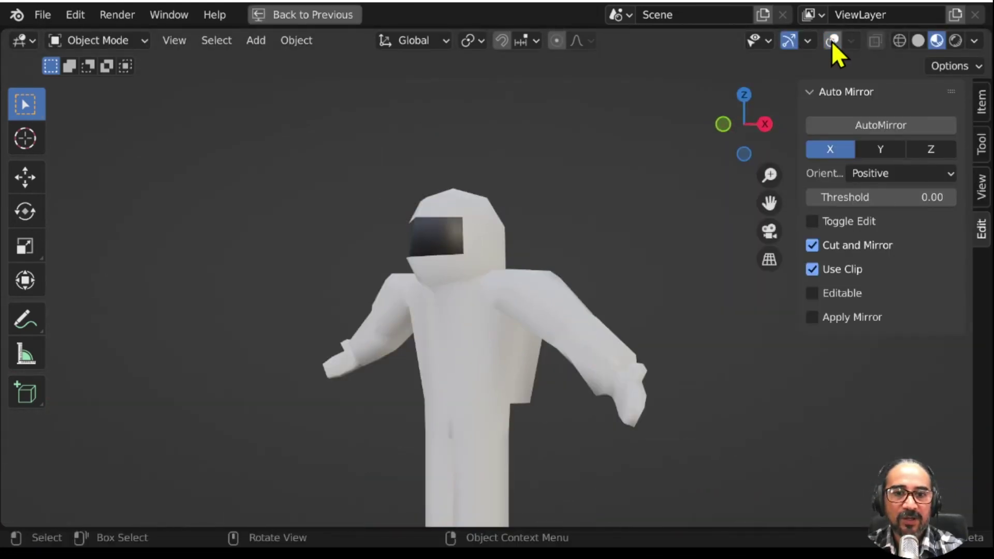
click(899, 41)
middle_drag(408, 456, 483, 435)
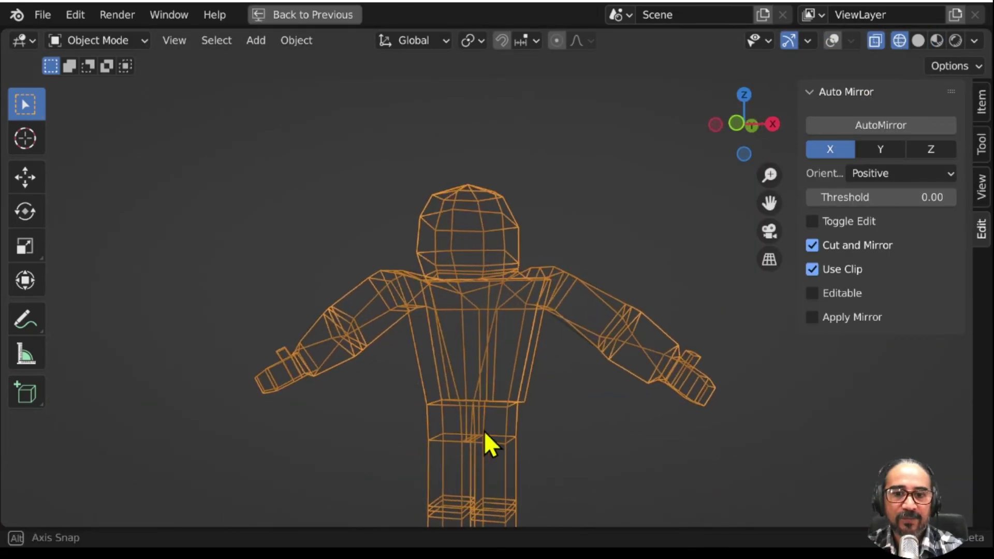
click(833, 40)
scroll(473, 368, down, 3)
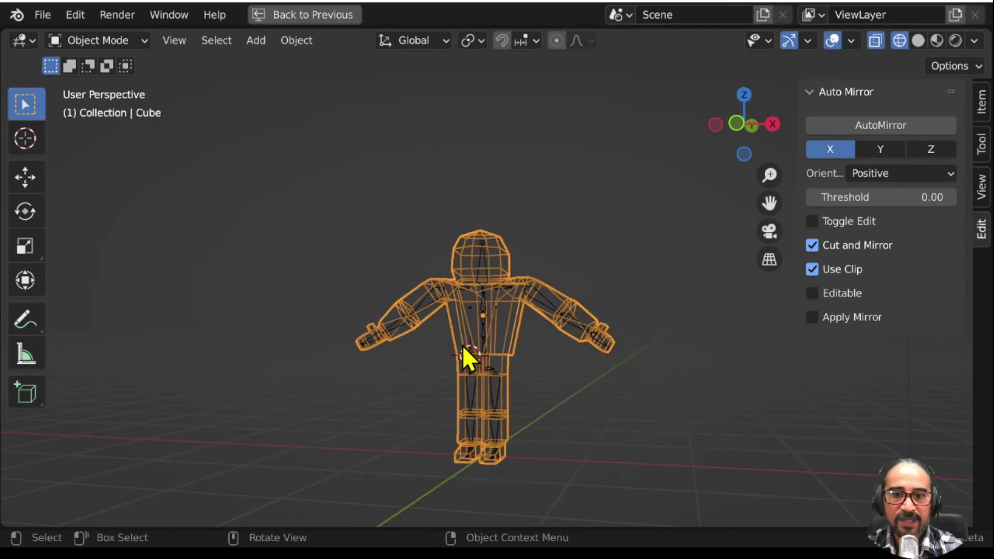
scroll(513, 367, up, 3)
Step: Select the metarig and run Generate Rig from its armature Rigify settings
click(483, 277)
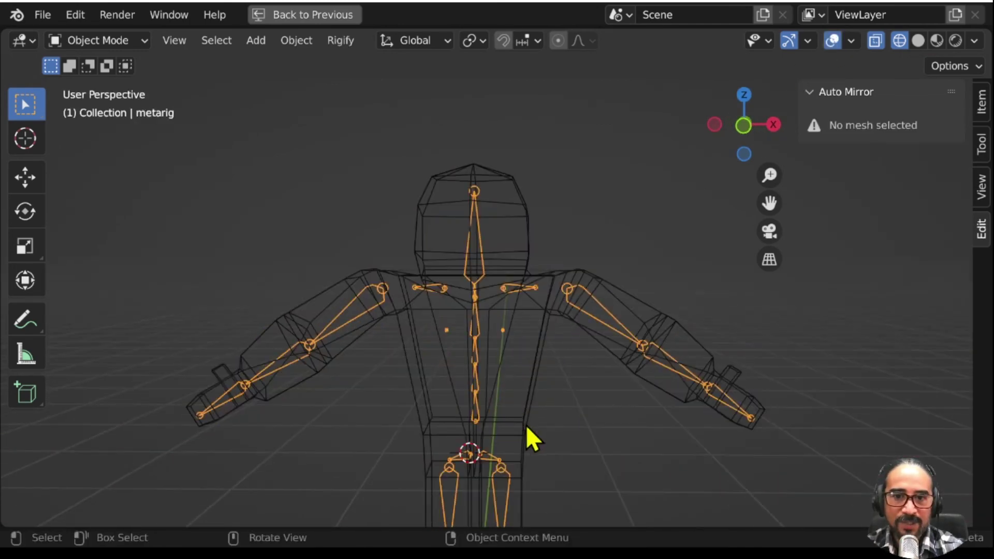
mouse_move(526, 430)
middle_down()
mouse_move(505, 443)
mouse_move(465, 436)
mouse_move(552, 440)
mouse_move(561, 390)
mouse_move(498, 373)
middle_up()
scroll(596, 387, up, 2)
key(ctrl+space)
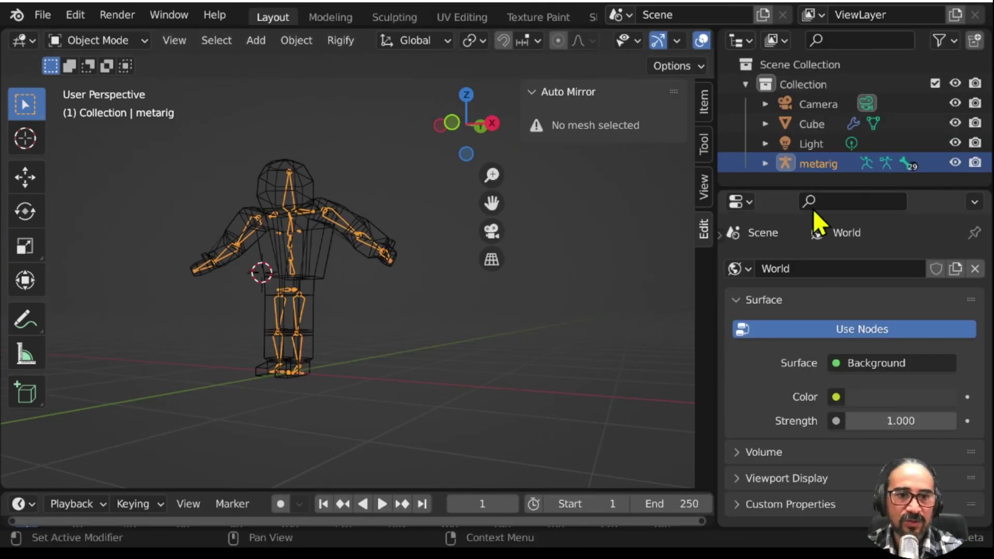
drag(839, 191, 821, 199)
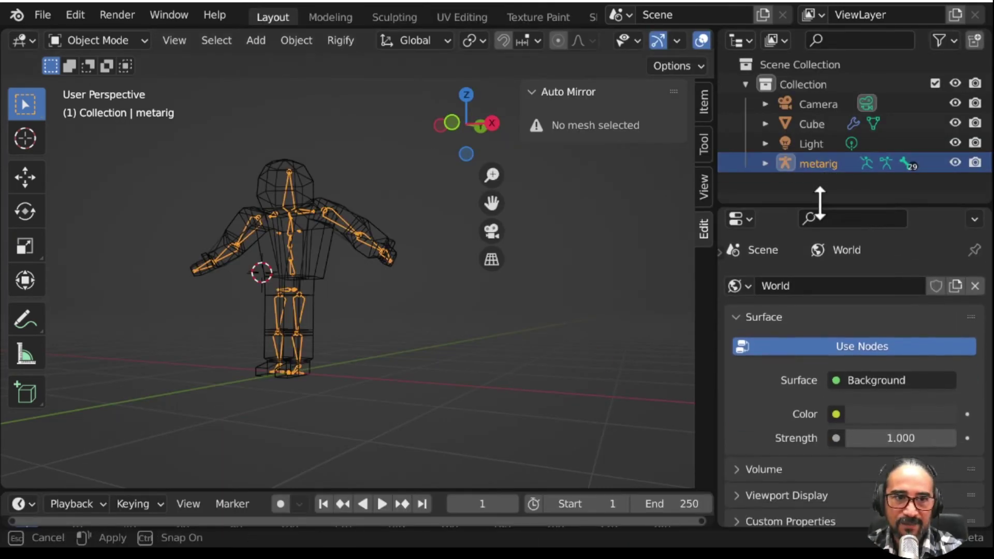
mouse_move(217, 305)
middle_down()
mouse_move(288, 288)
mouse_move(300, 260)
middle_up()
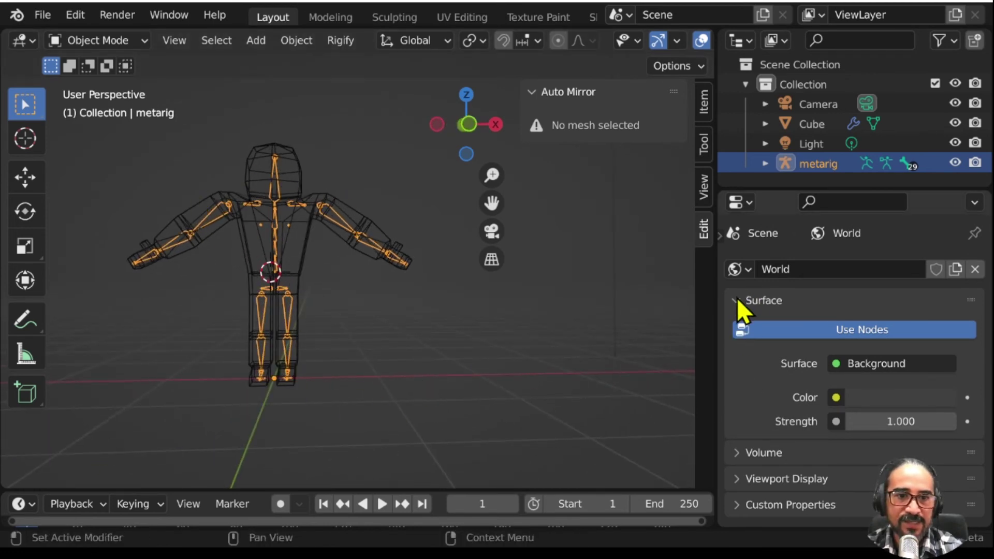
drag(719, 238, 724, 243)
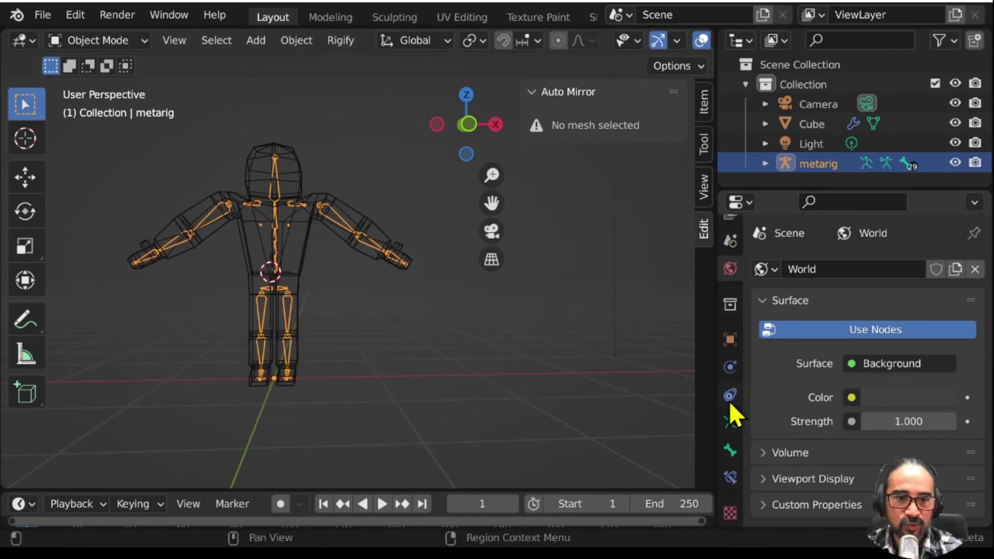
click(729, 414)
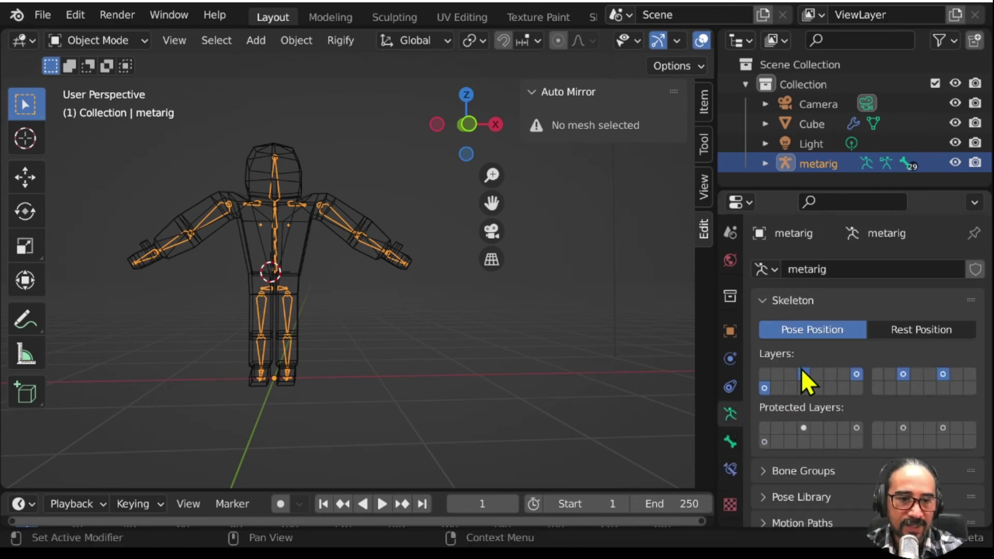
scroll(784, 453, down, 5)
scroll(787, 455, down, 5)
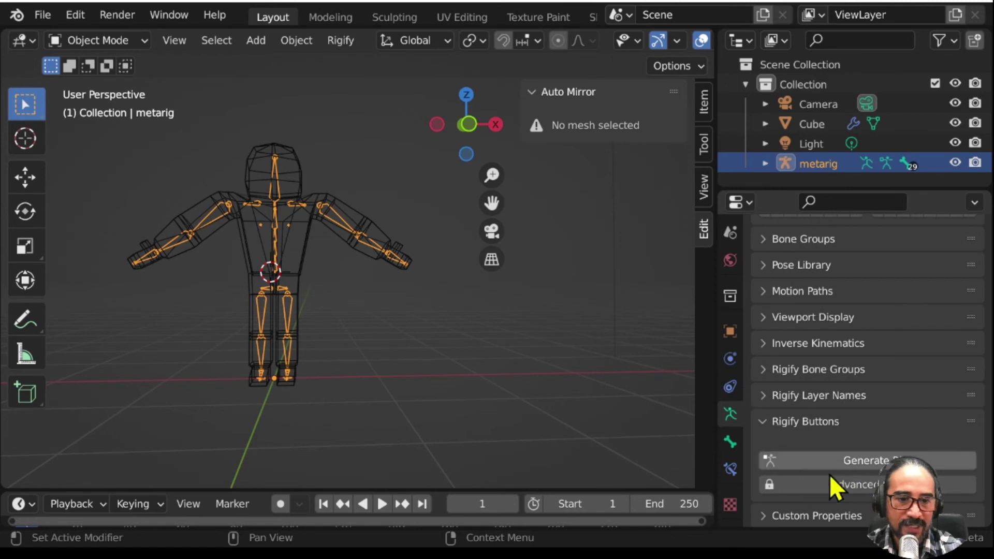
click(865, 462)
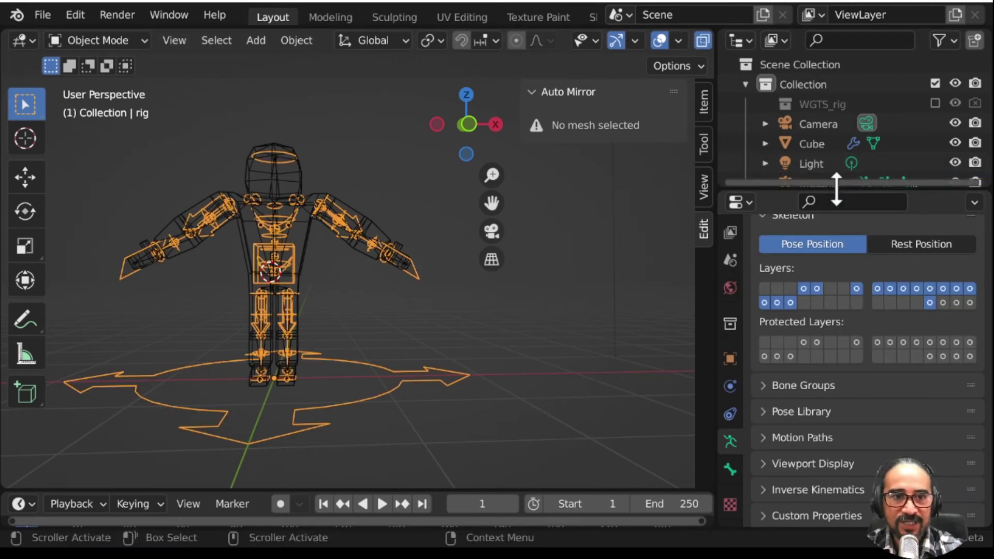
Step: Hide the metarig in the Outliner and orbit to the new rig
drag(838, 192, 841, 241)
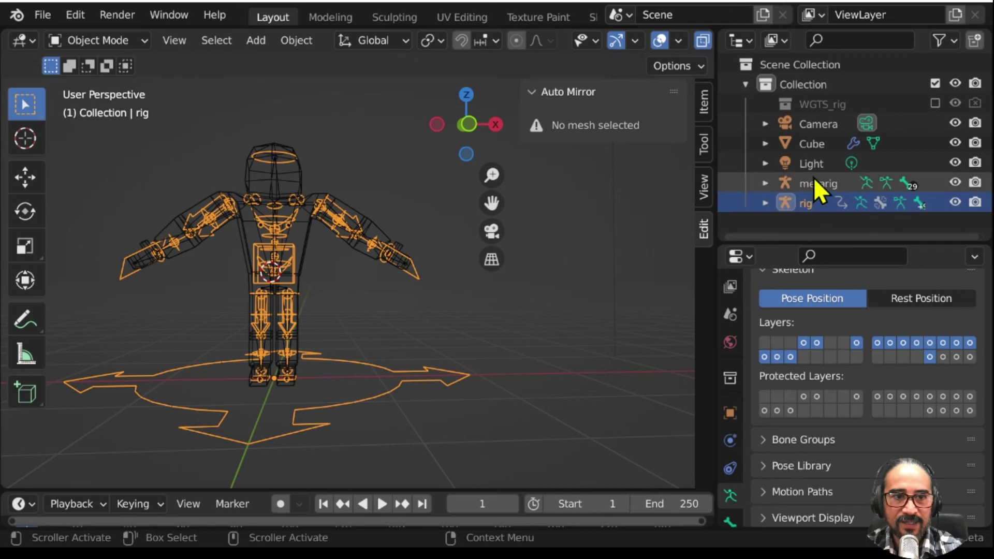
click(954, 182)
middle_drag(408, 358, 375, 368)
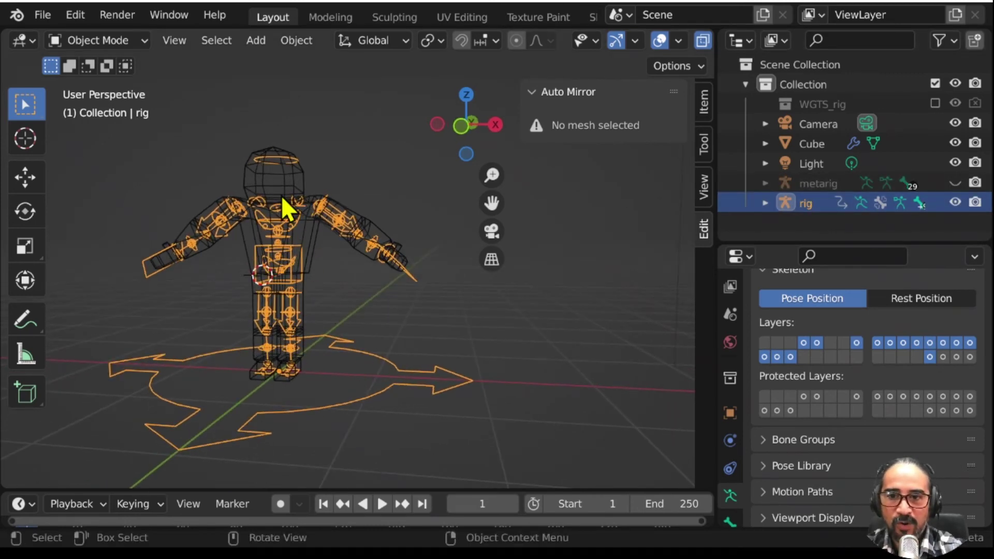
Step: Parent the Cube to the rig with automatic weights, then put the rig in pose mode
click(297, 178)
key(ctrl+space)
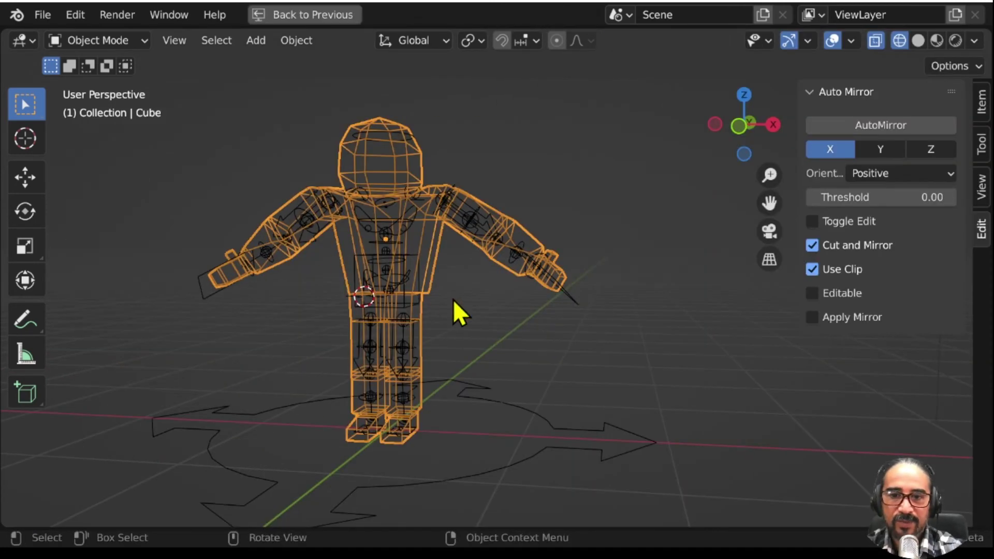
shift+click(528, 415)
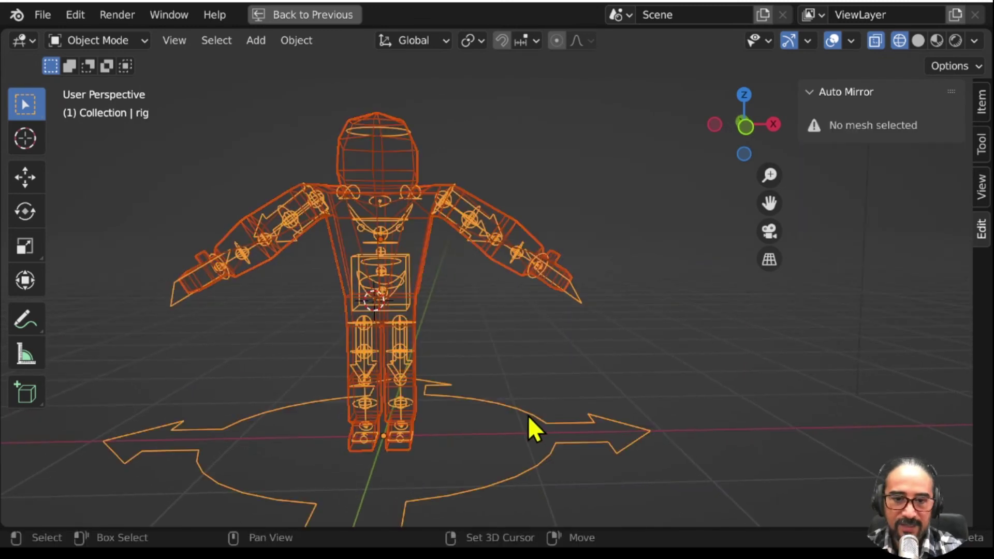
key(ctrl+p)
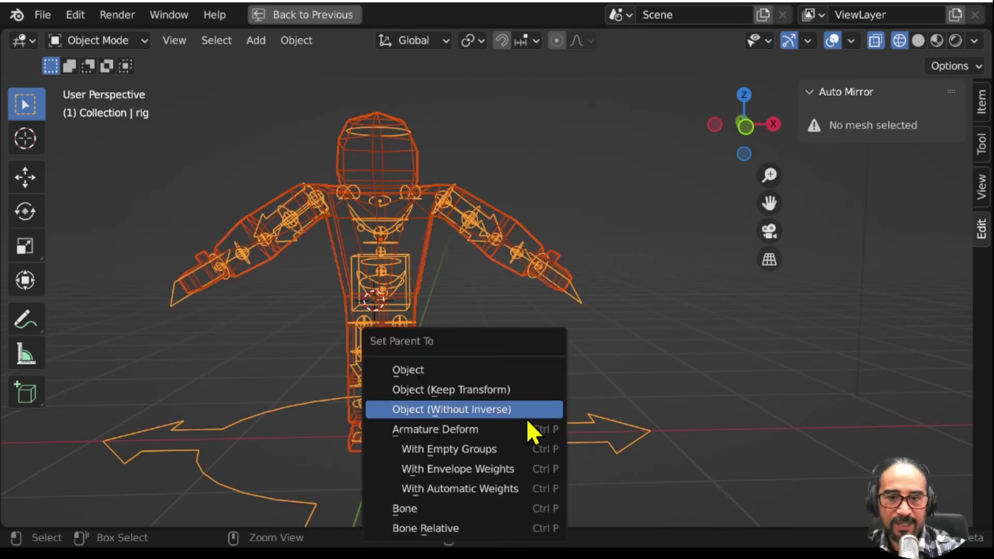
click(467, 499)
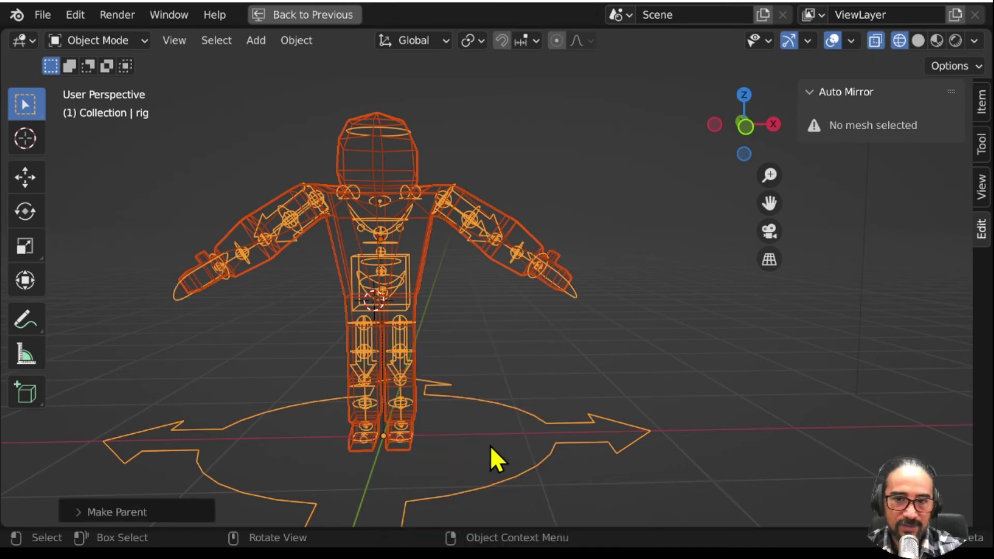
mouse_move(490, 446)
middle_down()
mouse_move(313, 423)
mouse_move(409, 294)
middle_up()
click(424, 258)
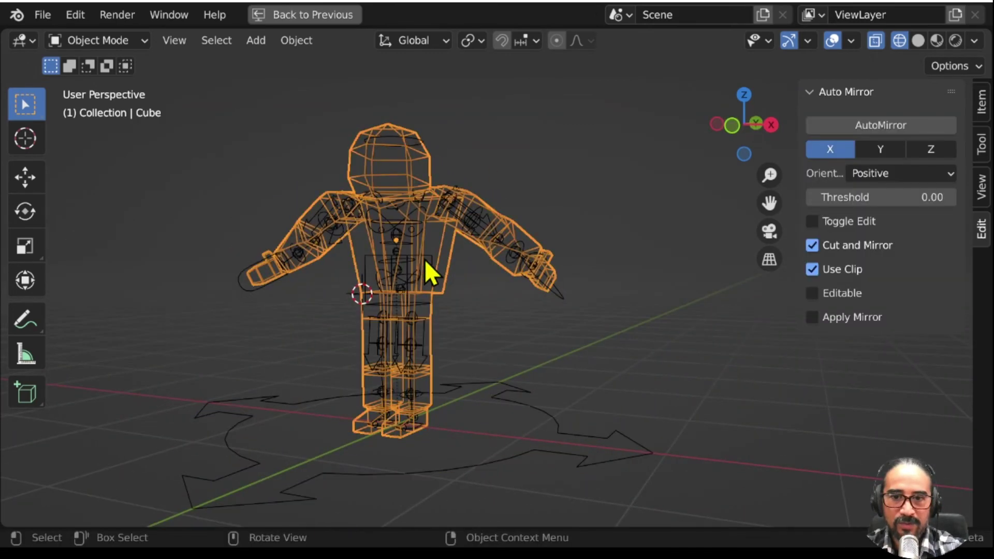
key(ctrl+Tab)
Step: Test-move and rotate the hand_ik.L control in solid shading, then restore the full layout
mouse_move(412, 279)
middle_down()
mouse_move(467, 362)
mouse_move(559, 266)
mouse_move(501, 415)
middle_up()
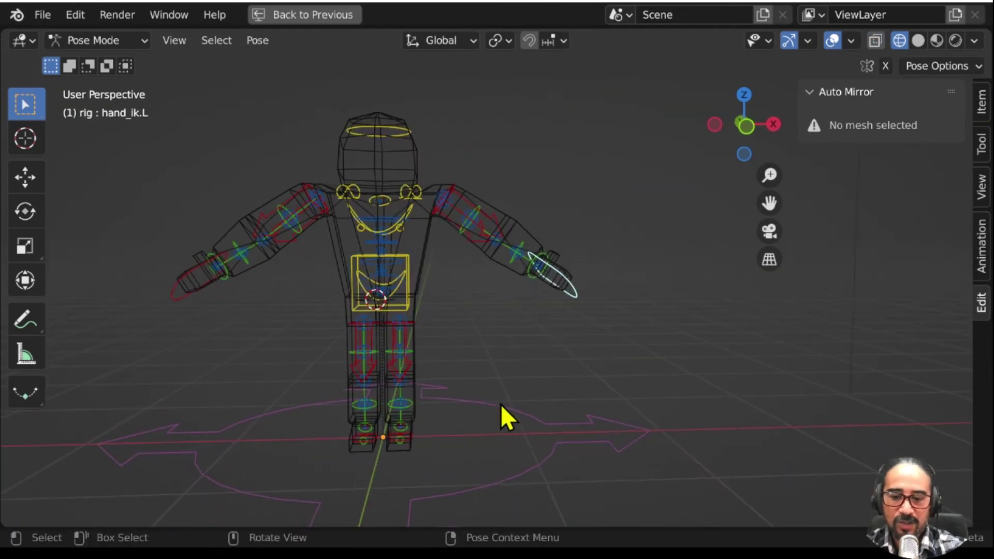
key(g)
key(Escape)
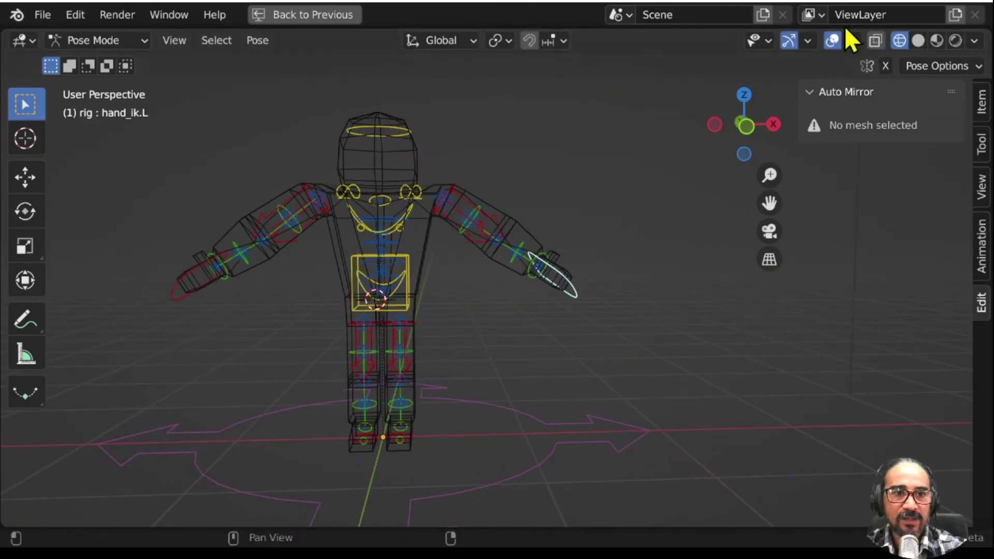
click(918, 40)
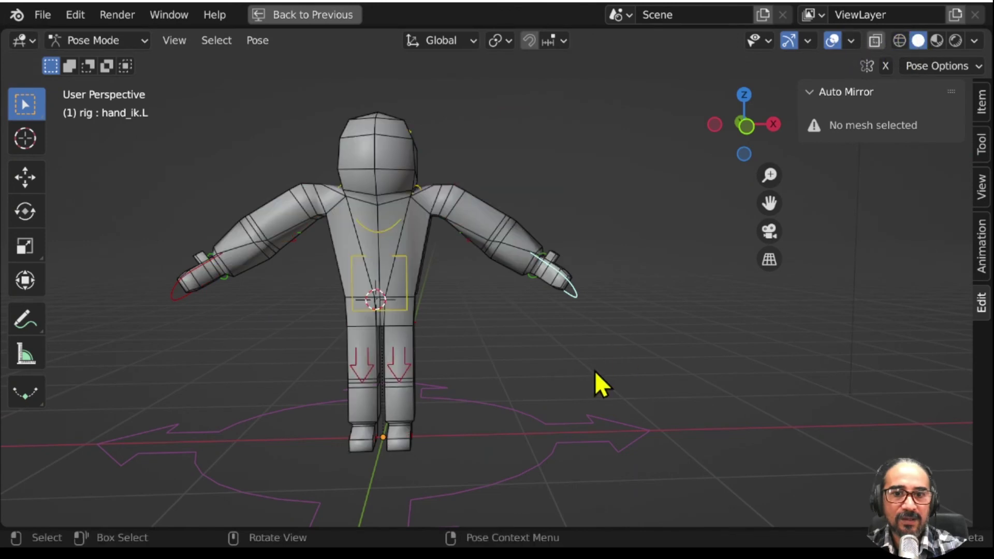
key(r)
key(r)
click(607, 430)
key(g)
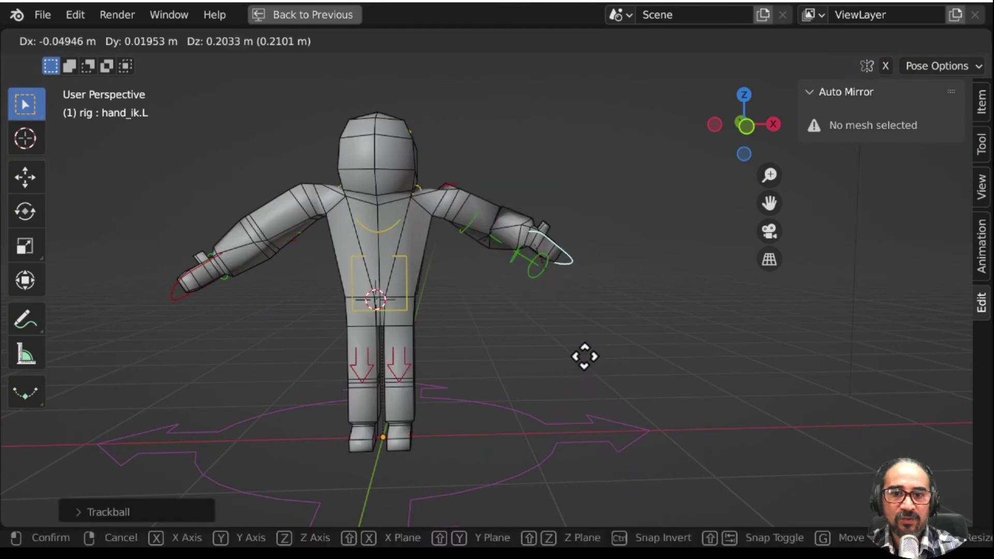
key(Escape)
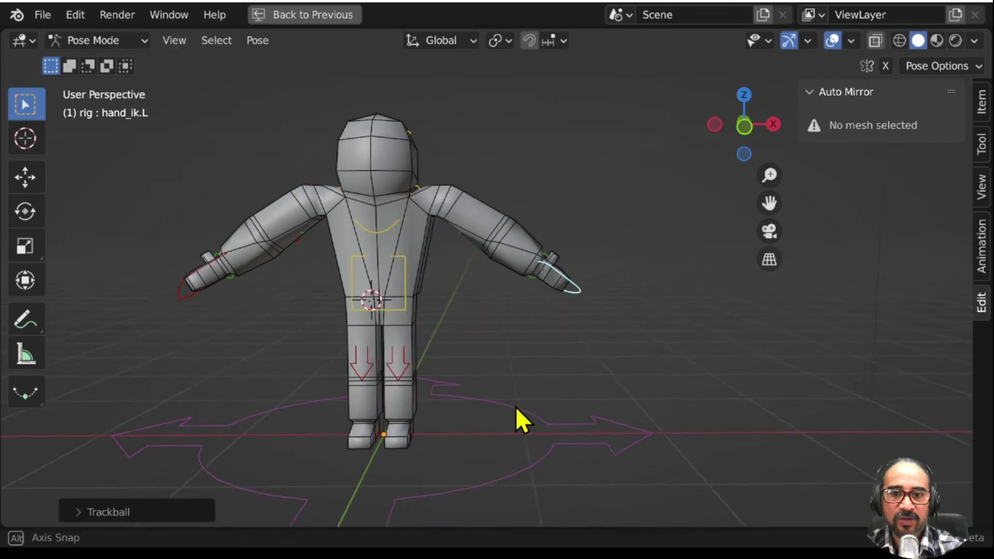
mouse_move(516, 410)
middle_down()
mouse_move(483, 412)
mouse_move(492, 411)
middle_up()
key(r)
key(r)
key(Escape)
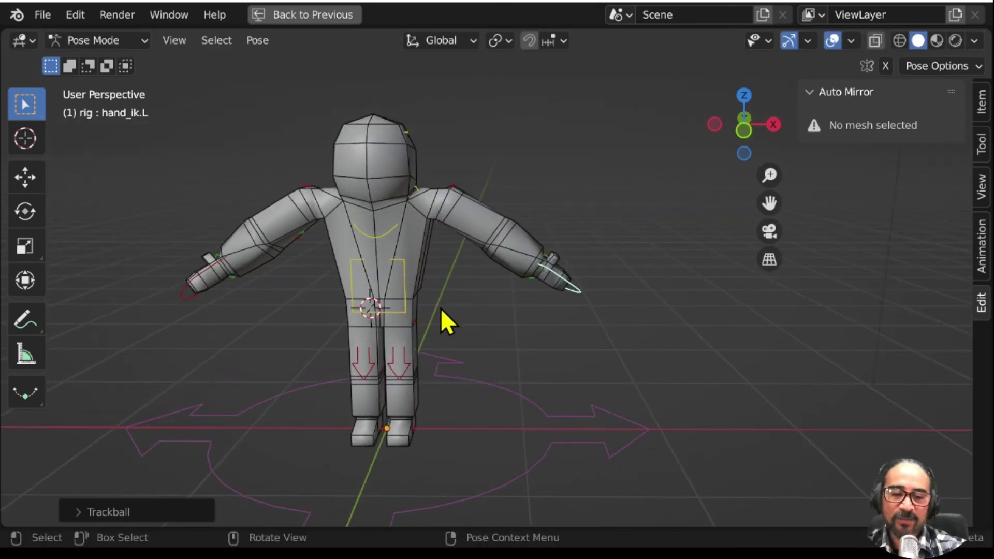
key(ctrl+space)
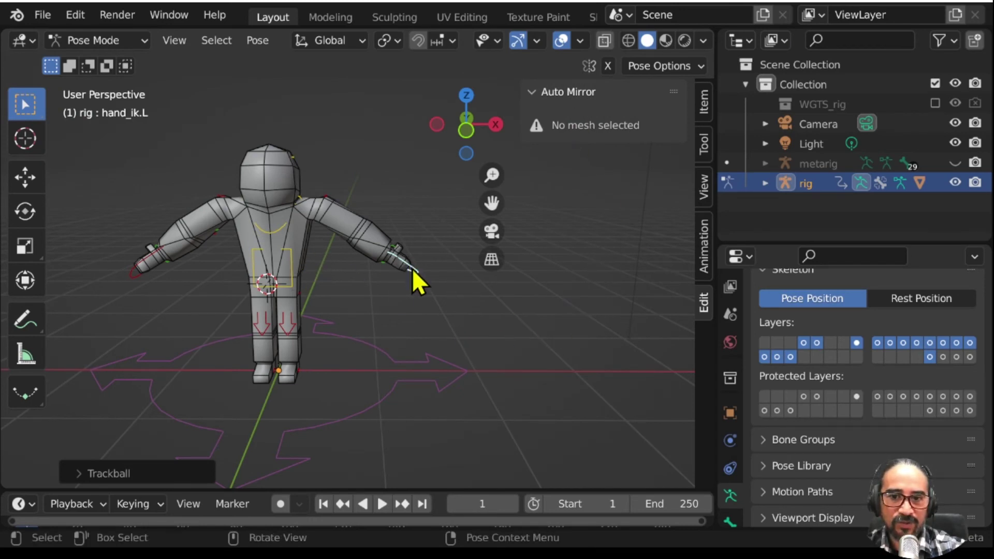
Step: Show the rig's main properties and layers in the sidebar Item tab
click(703, 142)
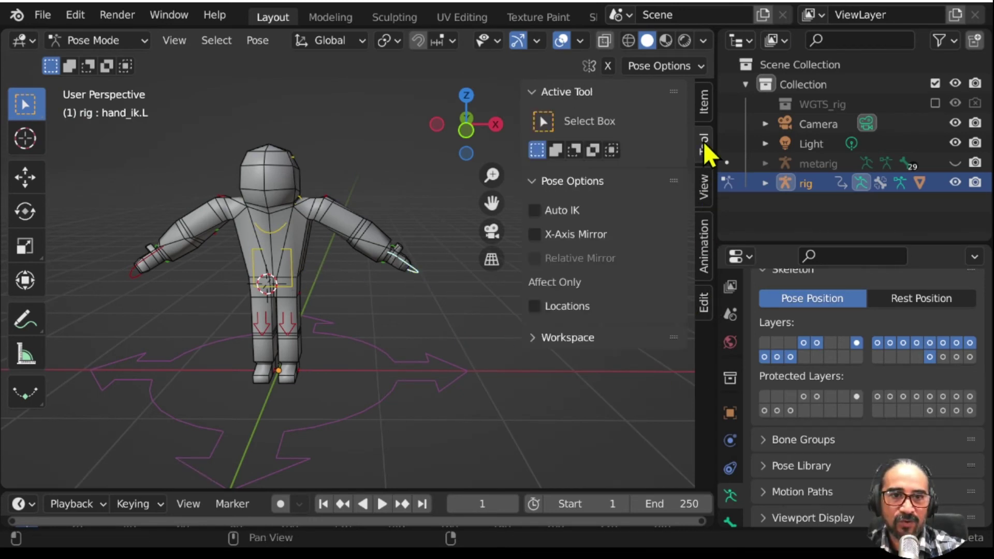
click(705, 103)
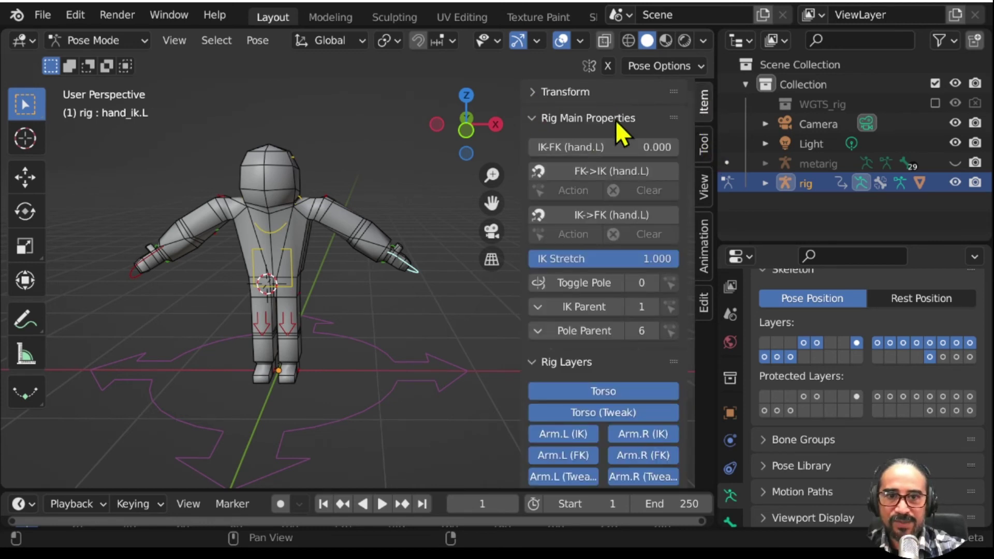
mouse_move(340, 321)
middle_down()
mouse_move(334, 313)
mouse_move(343, 331)
middle_up()
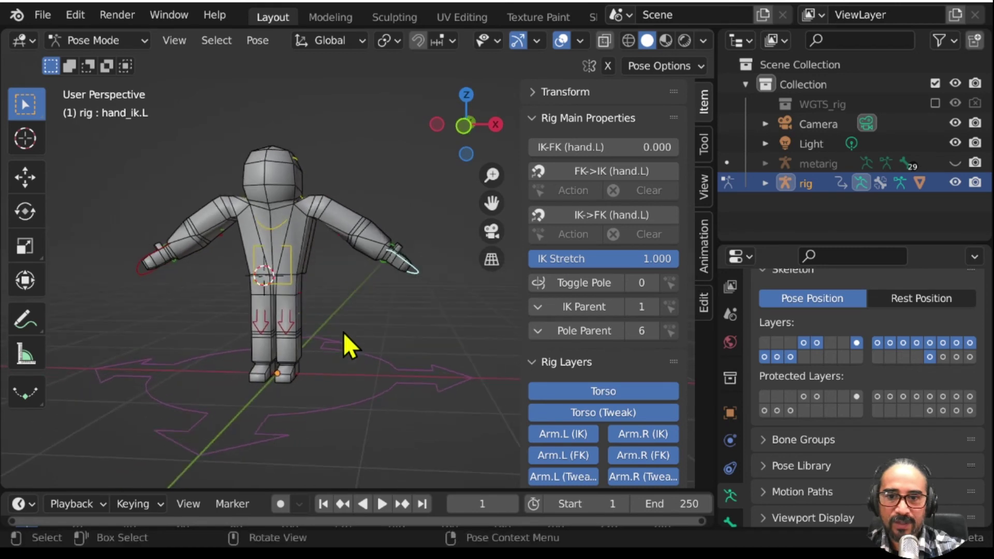
scroll(356, 307, down, 2)
scroll(446, 350, down, 1)
scroll(442, 352, up, 3)
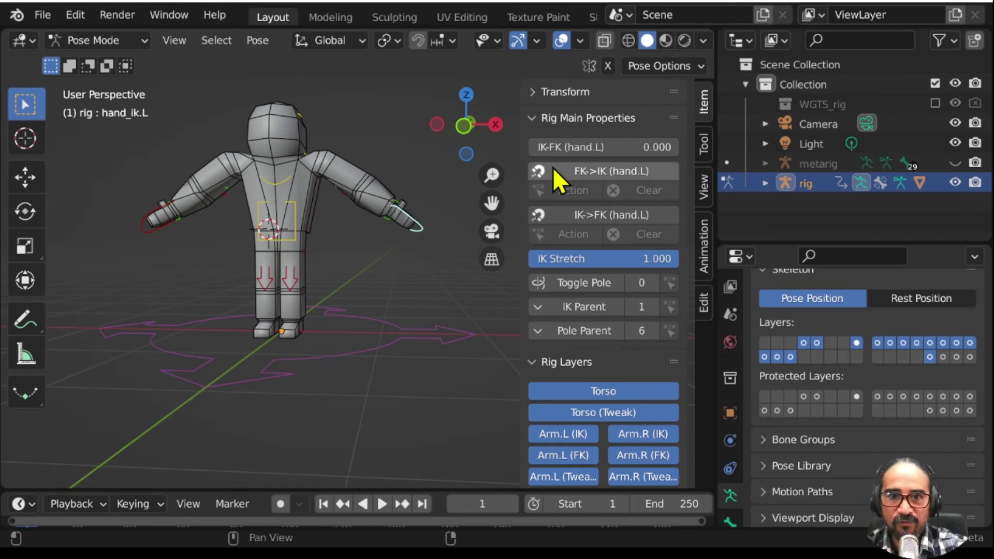
Step: Set IK-FK to 1.0 on hand.L, hand.R and foot.L controls
click(545, 149)
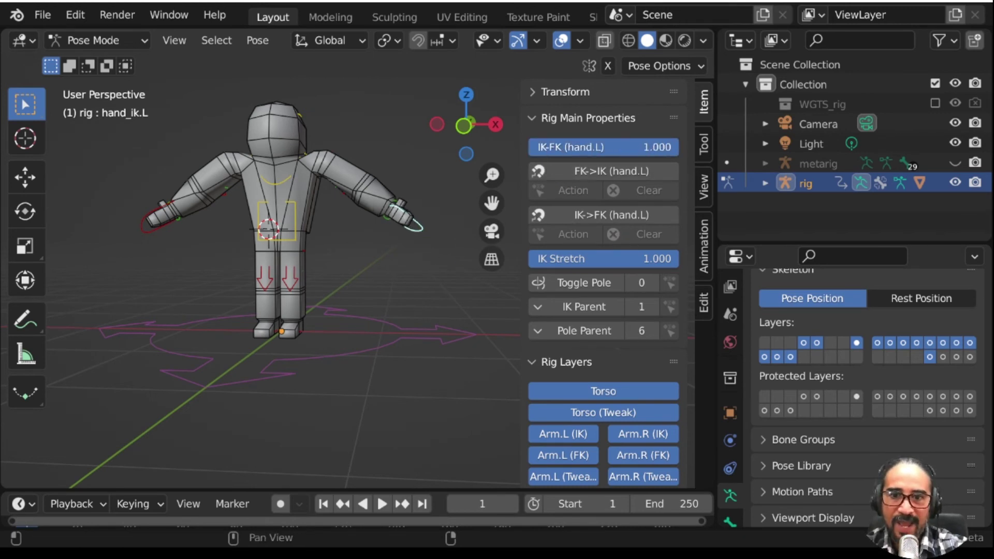
drag(545, 148, 186, 222)
click(414, 223)
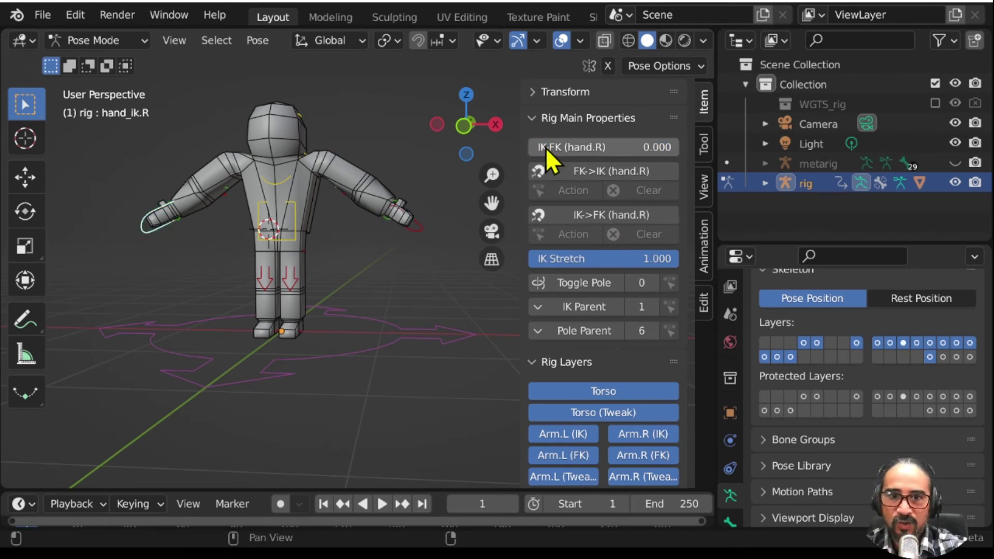
drag(544, 148, 538, 192)
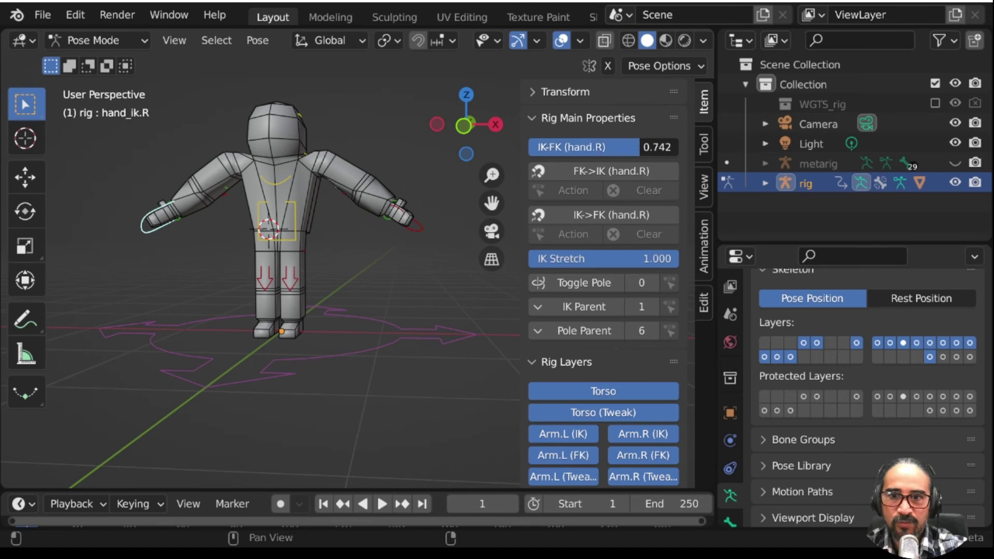
click(287, 333)
key(g)
key(Escape)
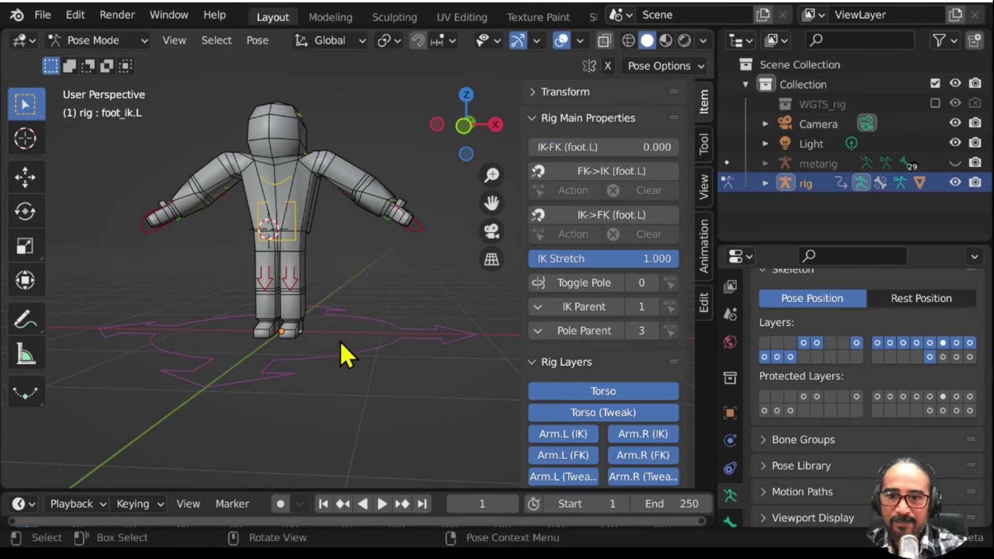
drag(547, 142, 651, 176)
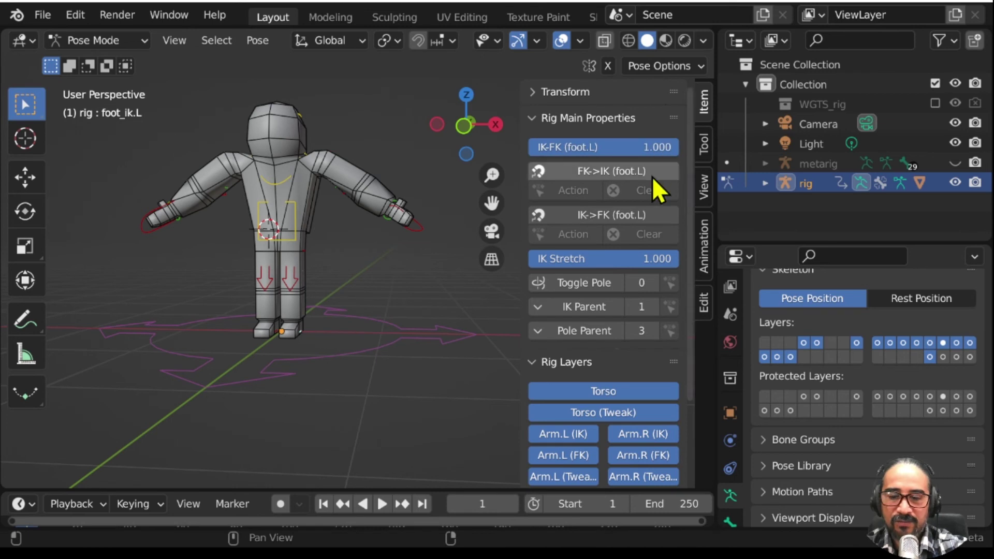
middle_drag(452, 314, 462, 328)
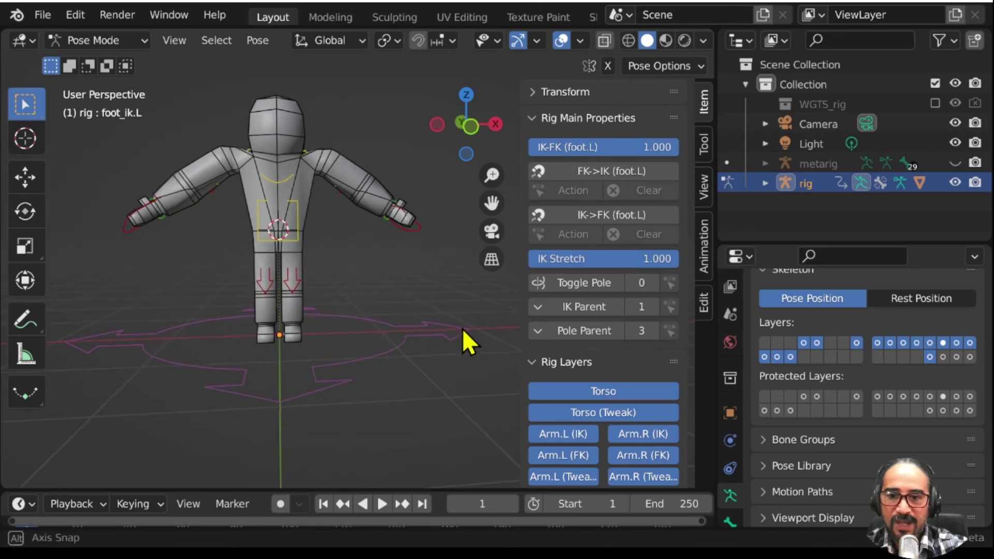
click(300, 241)
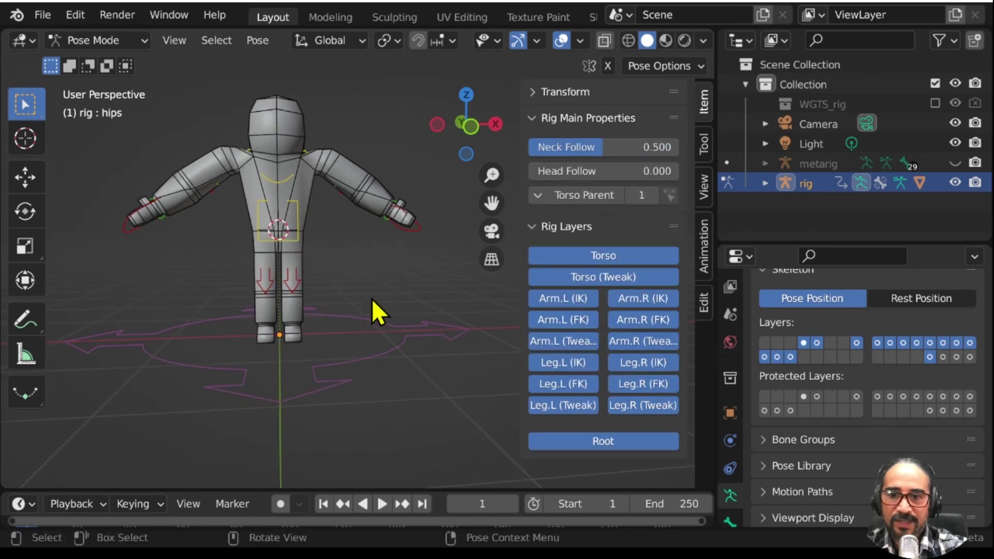
Step: Tilt the torso with a free rotation and shift it into a leaning position
click(297, 219)
key(r)
key(r)
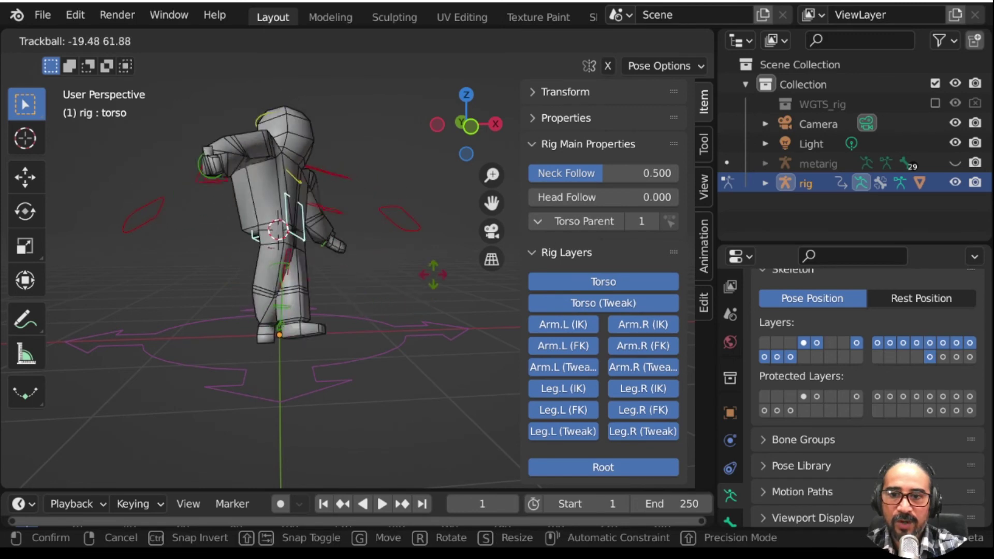
key(Escape)
key(r)
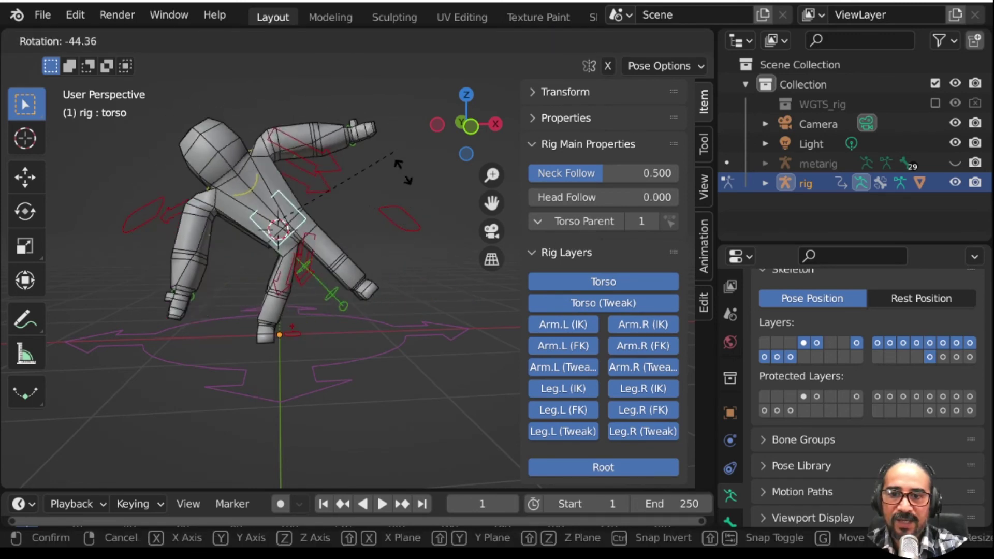
click(357, 132)
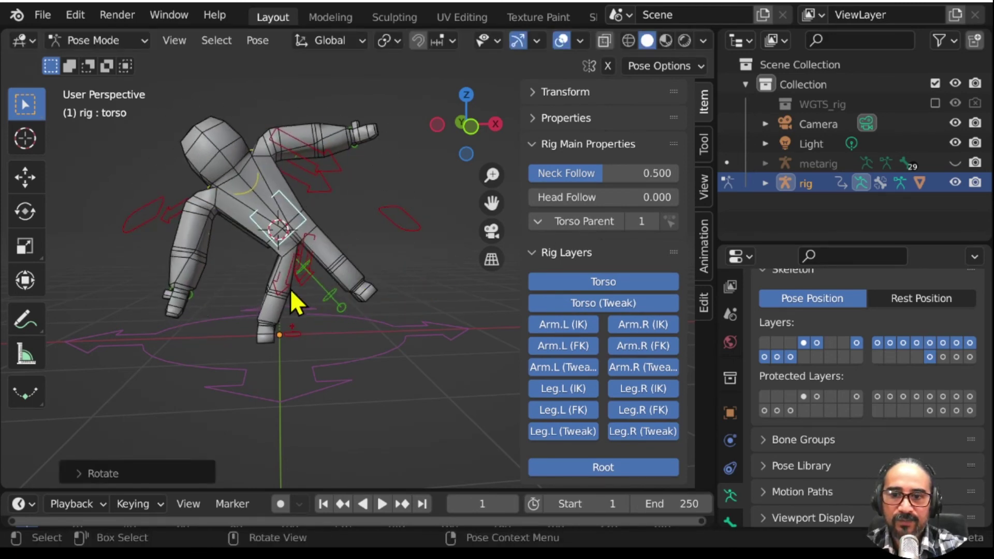
key(g)
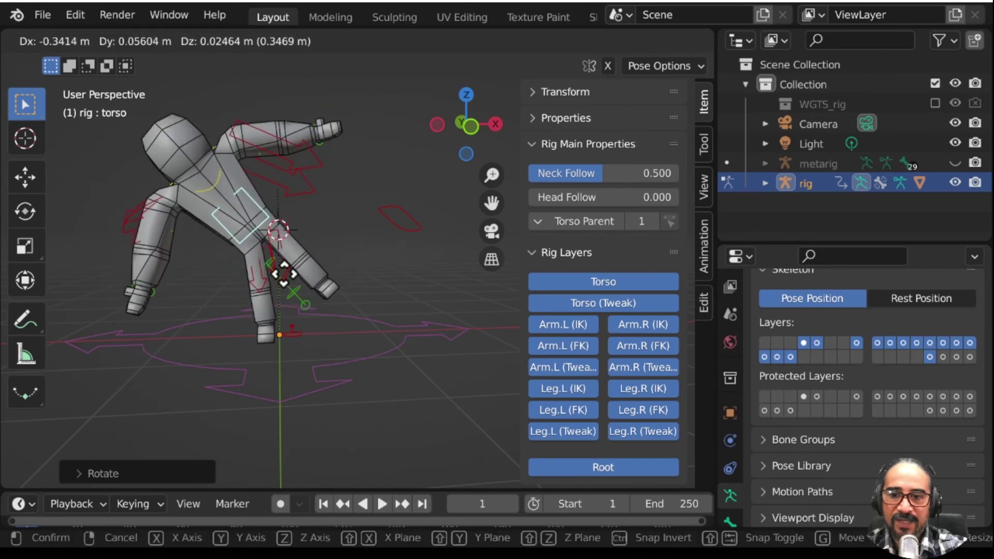
click(355, 325)
middle_drag(355, 325, 406, 271)
key(g)
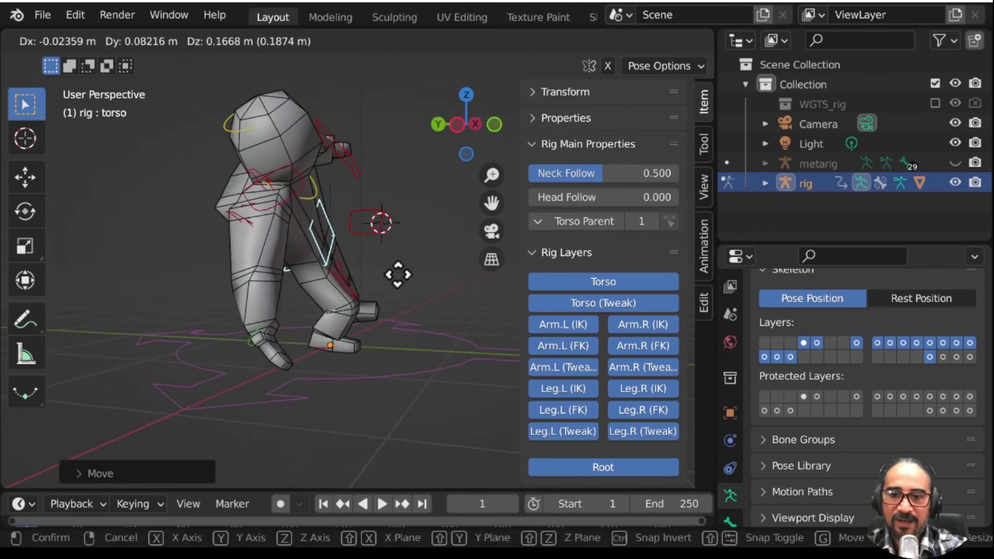
click(359, 342)
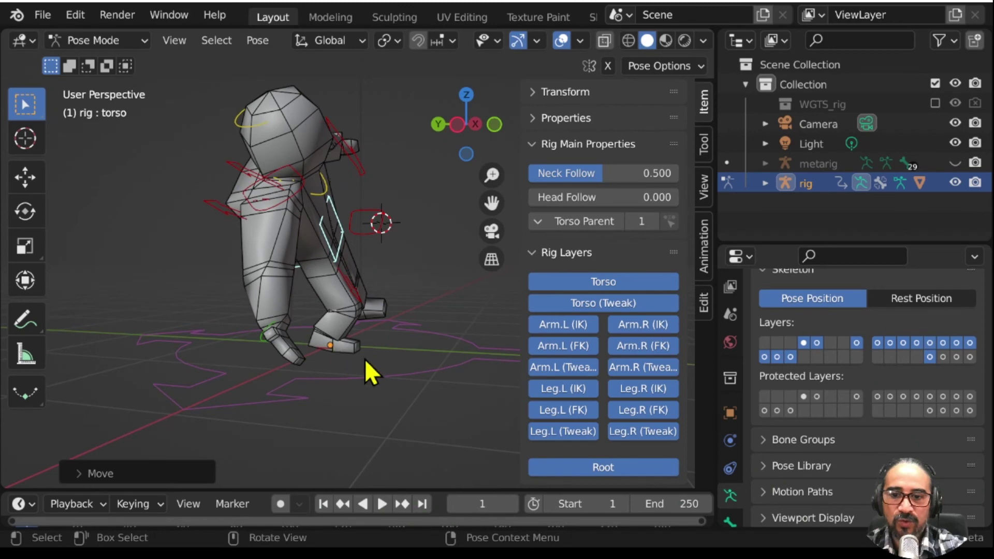
Step: Reposition foot_ik.R and set the right foot's IK-FK to 1.0
click(364, 359)
key(g)
click(367, 355)
middle_drag(367, 355, 292, 359)
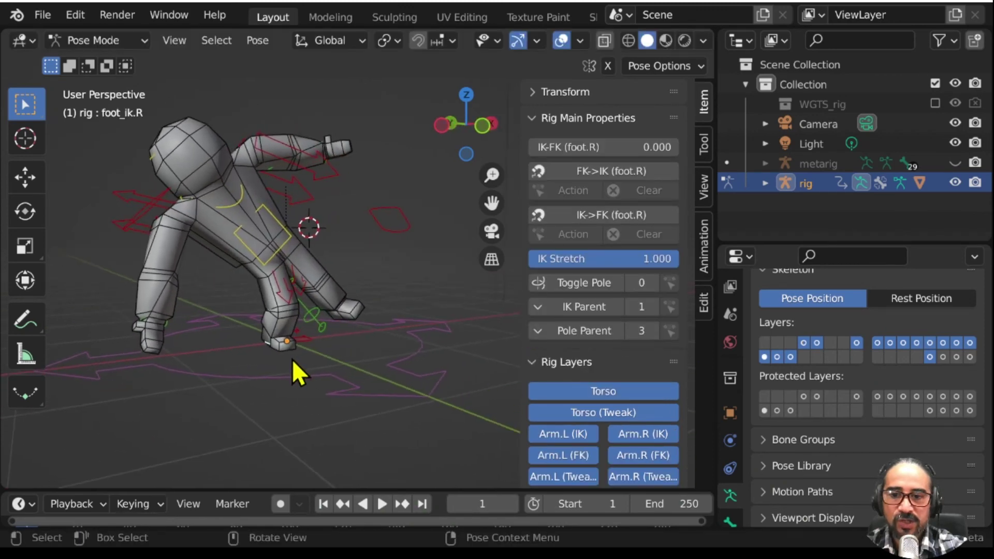
drag(569, 147, 647, 147)
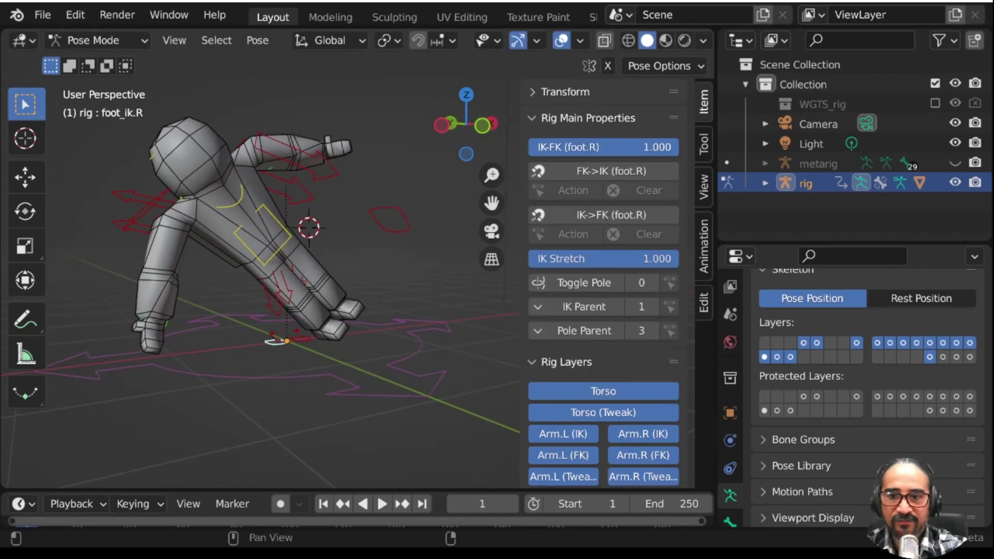
scroll(441, 350, down, 5)
scroll(441, 350, up, 6)
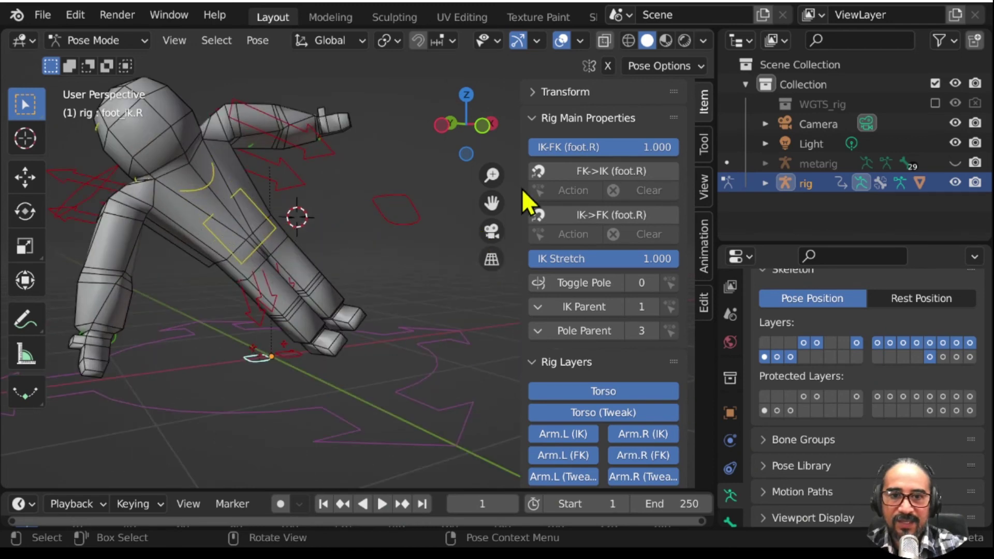
click(532, 119)
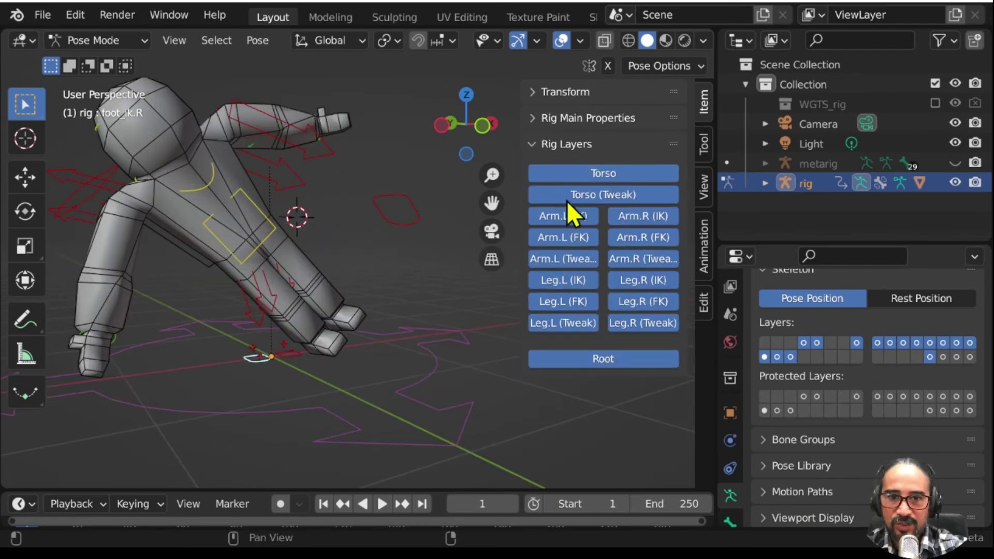
Step: Hide the Arm.L, Arm.R, Leg.L and Leg.R (IK) rig layers
middle_drag(476, 278, 366, 374)
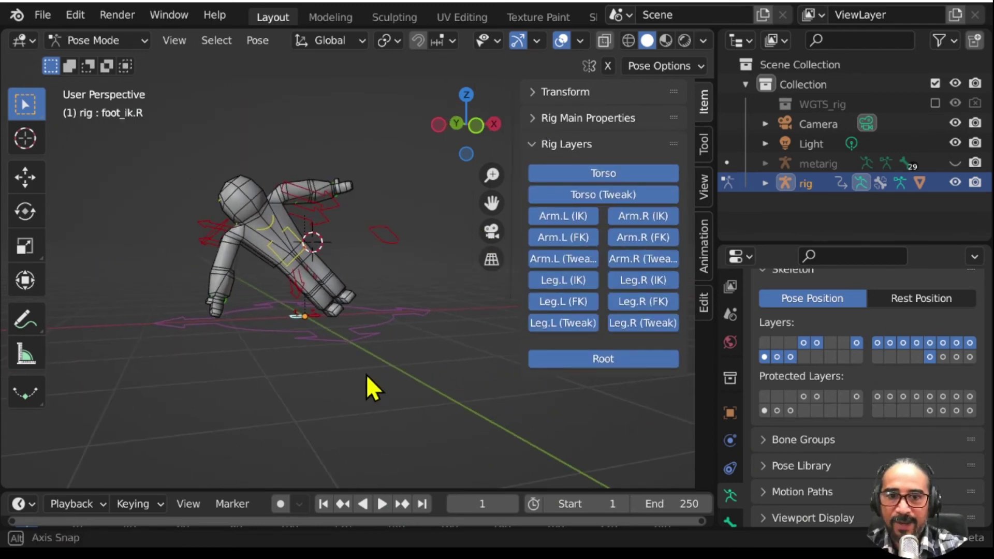
click(567, 216)
click(640, 214)
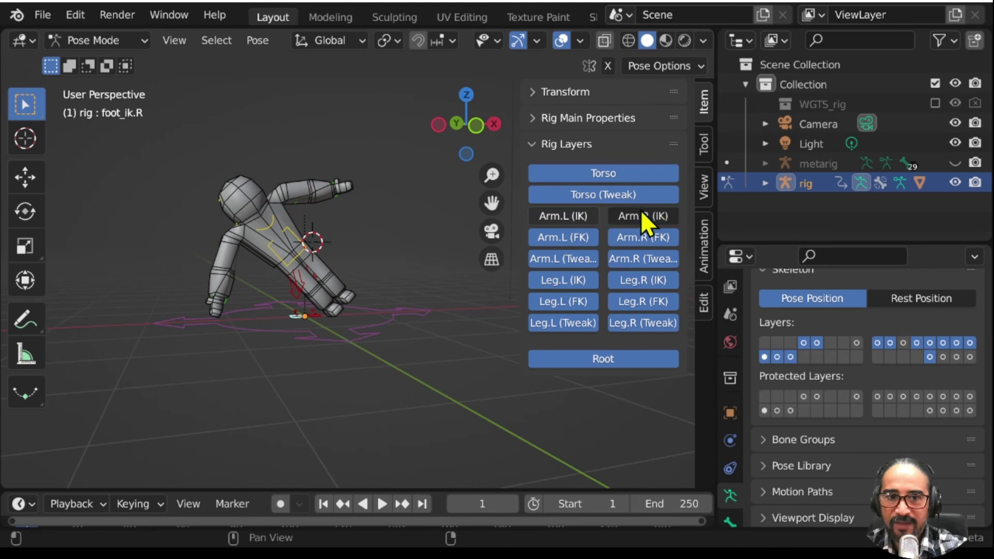
click(559, 280)
click(657, 282)
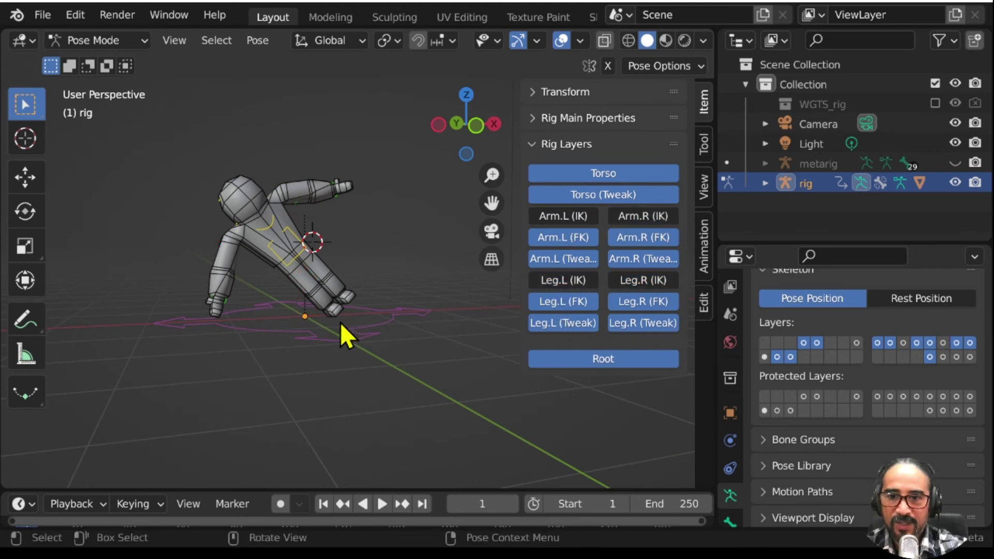
Step: Rotate the torso control back to an upright standing pose
click(304, 248)
key(r)
key(r)
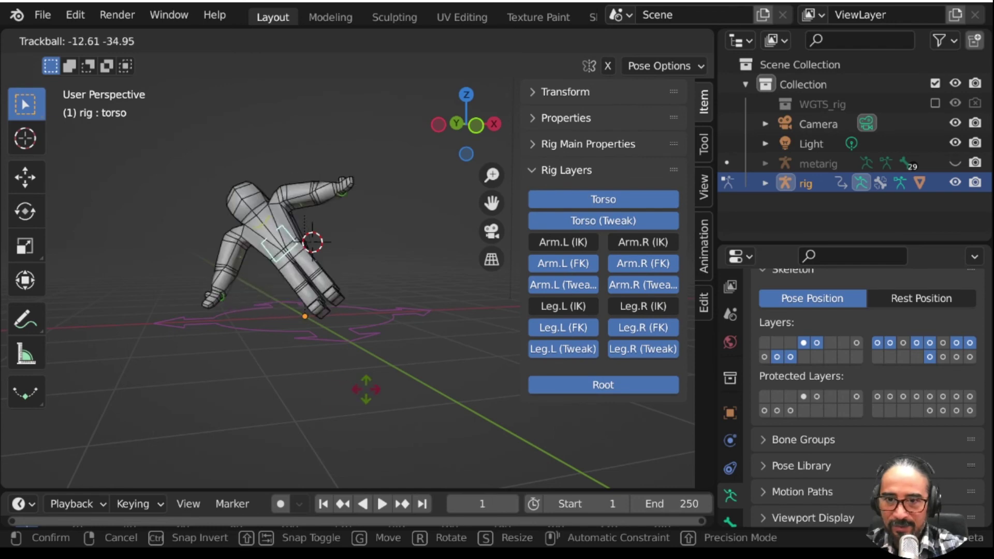
click(410, 310)
key(r)
click(342, 280)
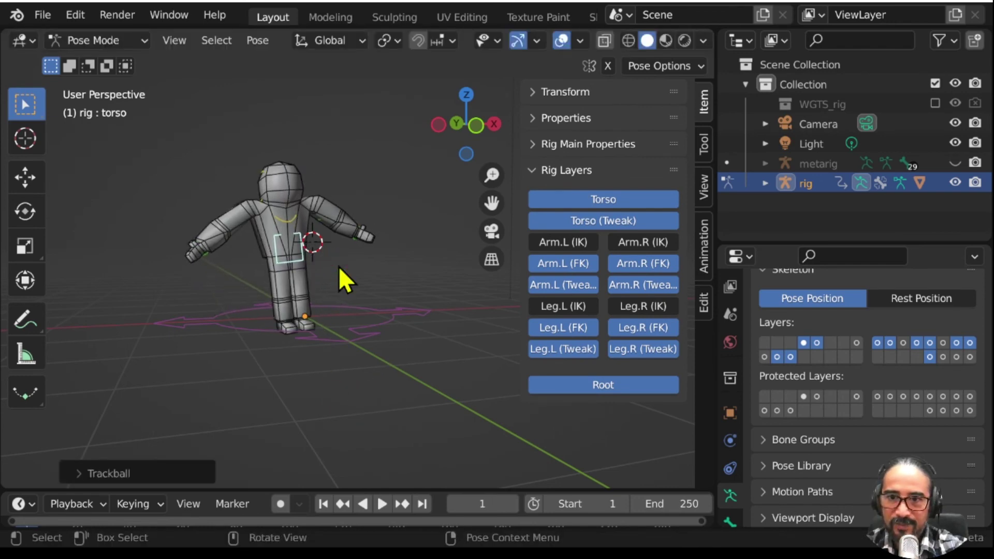
Step: Try rotating the left upper arm tweak bone, then select the left upper arm FK bone
click(324, 211)
scroll(371, 252, up, 2)
scroll(357, 269, up, 1)
key(r)
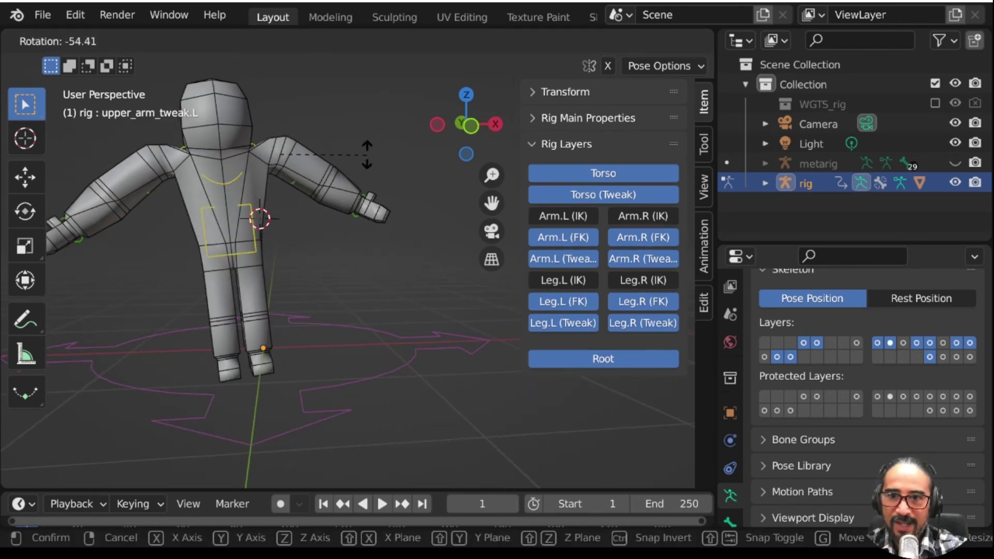
click(312, 197)
click(302, 196)
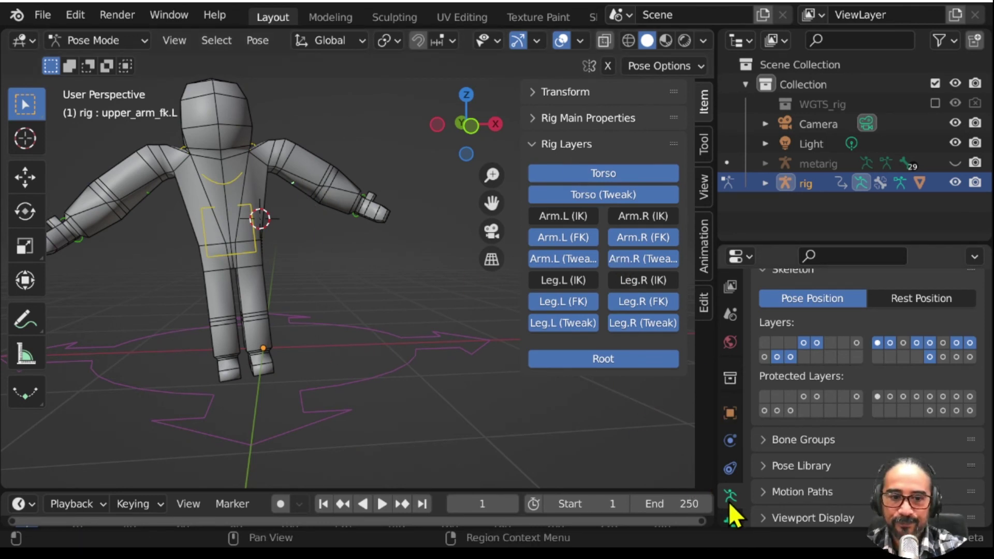
scroll(768, 473, down, 2)
Step: Display the armature's bones in front of the astronaut mesh
click(784, 465)
scroll(875, 417, down, 4)
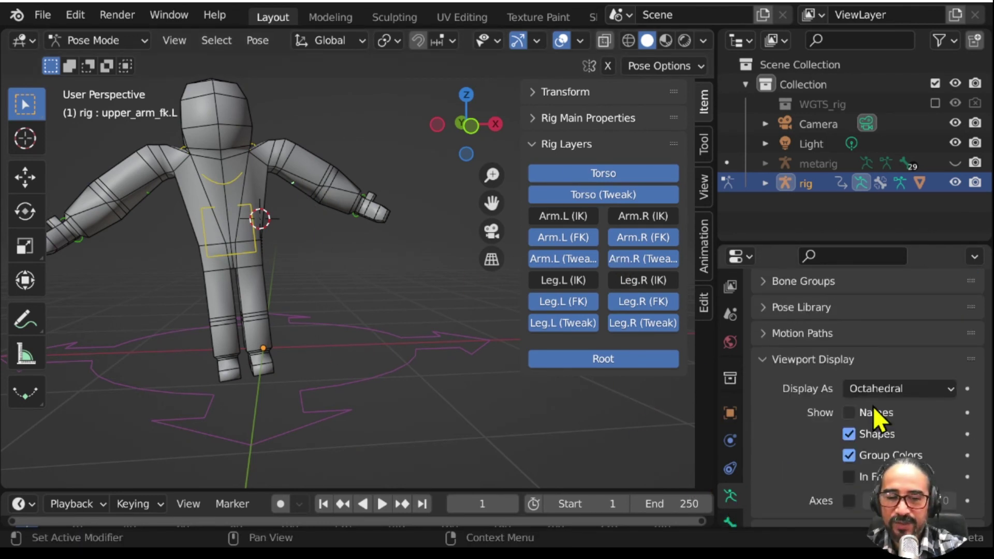
scroll(872, 406, down, 2)
click(849, 435)
middle_drag(309, 334, 362, 325)
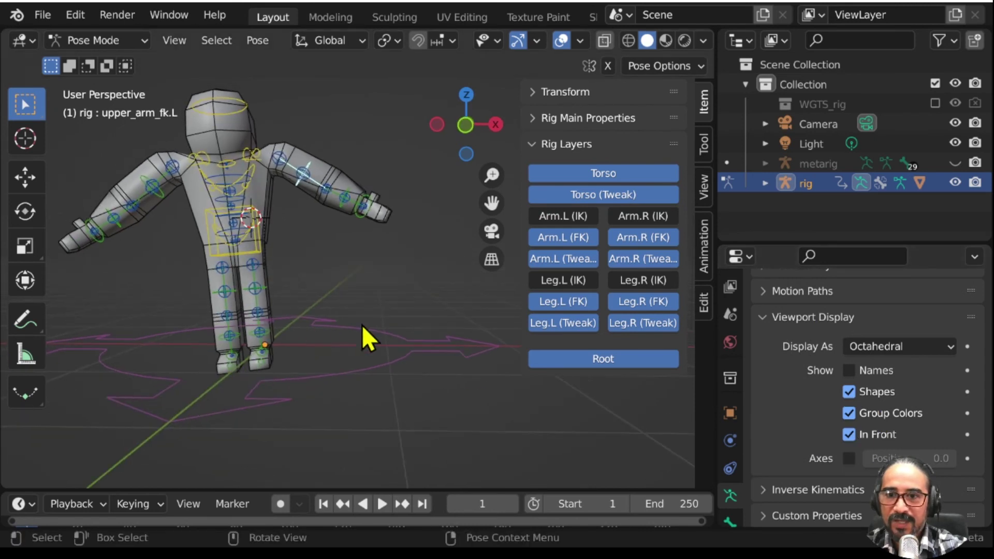
Step: Rotate the left upper arm so it sits near horizontal
key(r)
click(365, 266)
key(r)
key(r)
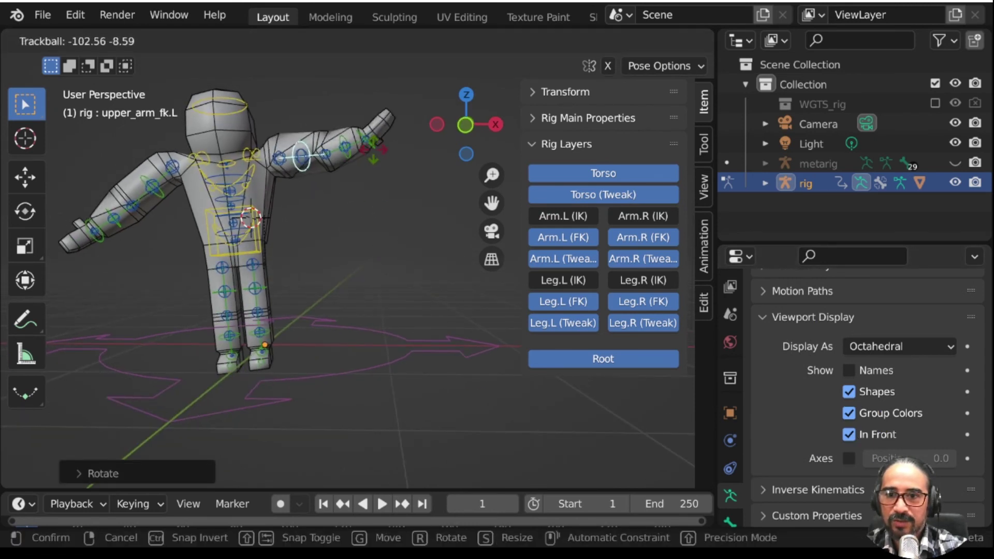
click(365, 170)
click(348, 191)
key(r)
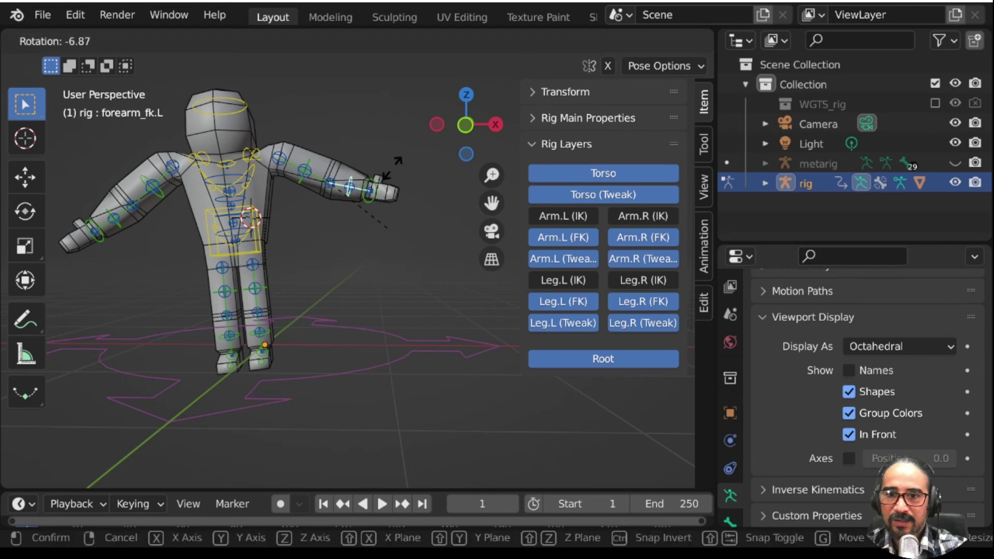
key(Escape)
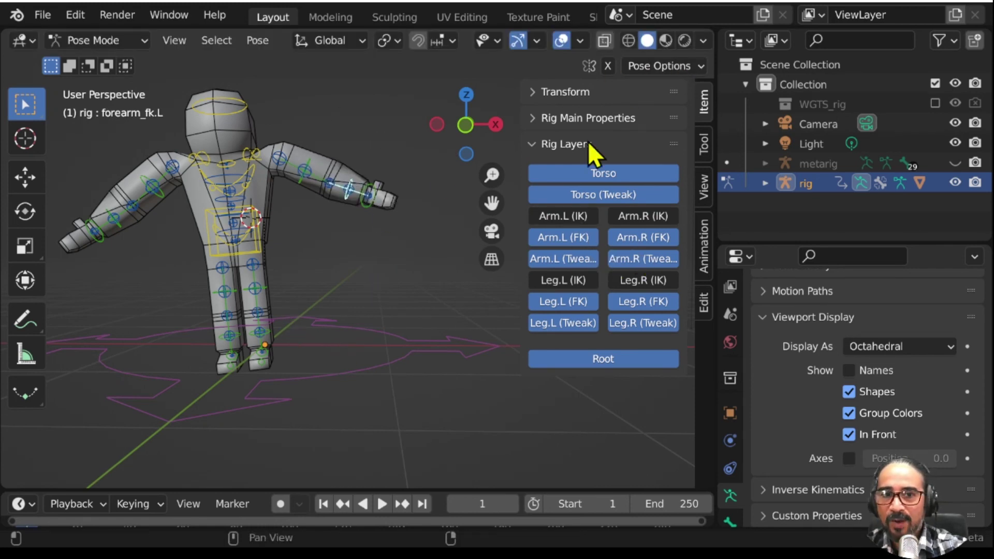
Step: Enable Auto IK and hide the leg, arm and torso tweak bone layers
click(703, 63)
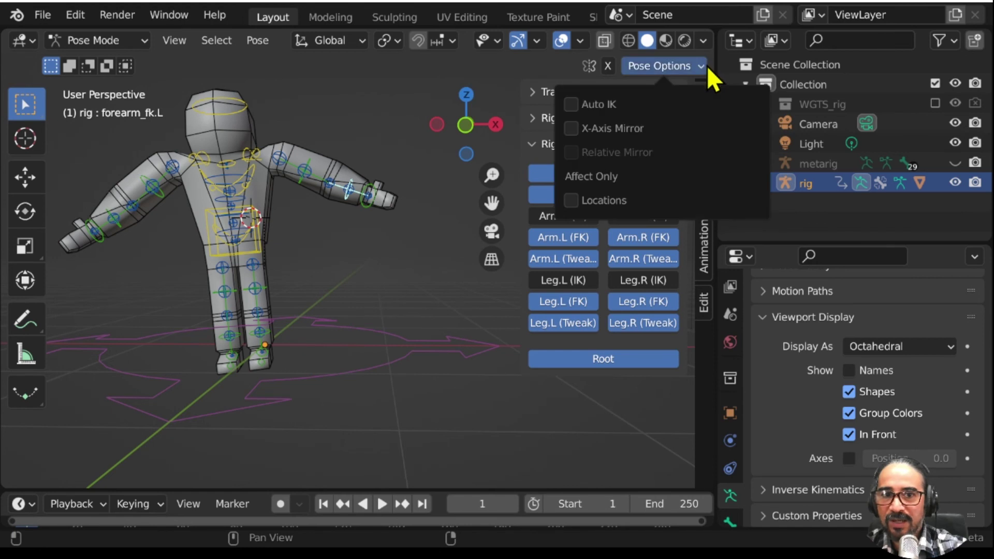
click(570, 103)
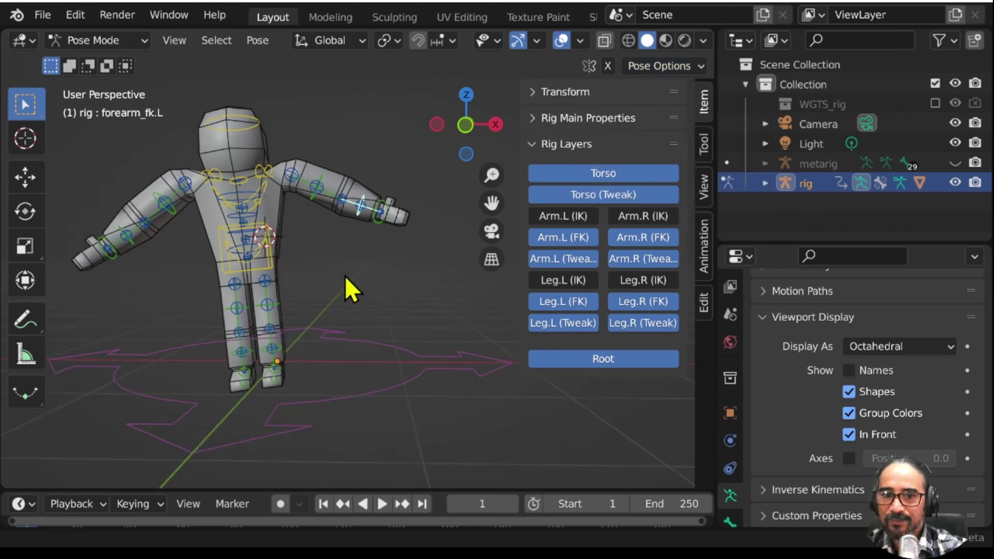
shift+middle_drag(345, 275, 516, 312)
click(556, 323)
click(612, 323)
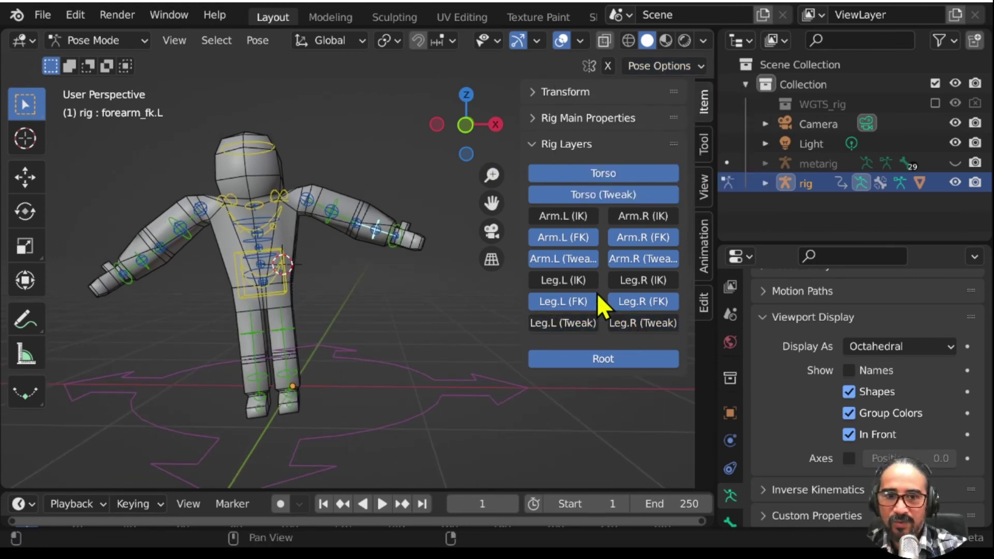
click(568, 260)
click(619, 259)
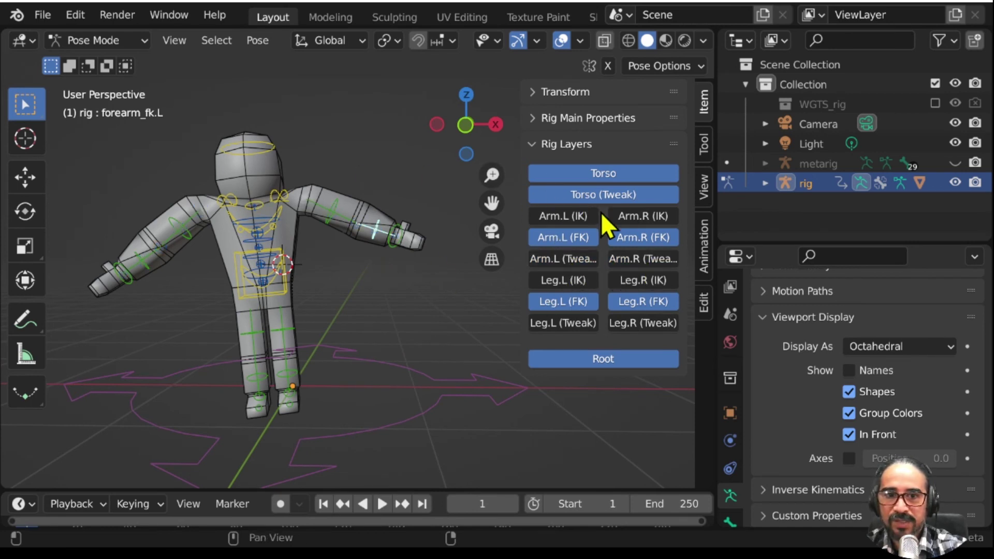
click(600, 195)
Step: Move and rotate the left forearm into a running position
mouse_move(296, 393)
middle_down()
mouse_move(325, 376)
mouse_move(340, 337)
middle_up()
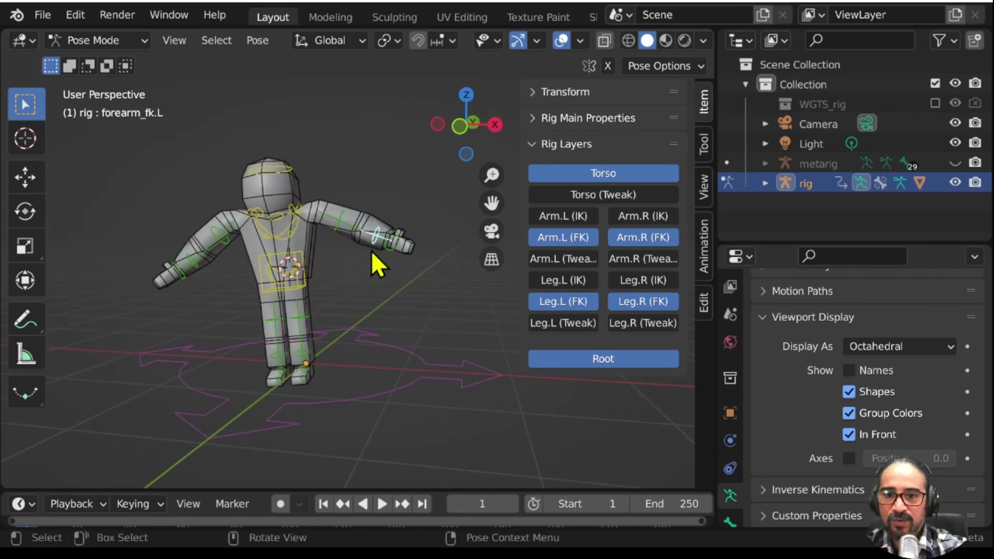
mouse_move(409, 320)
middle_down()
mouse_move(282, 348)
mouse_move(233, 333)
mouse_move(304, 328)
mouse_move(241, 350)
mouse_move(306, 337)
mouse_move(378, 350)
mouse_move(371, 388)
mouse_move(335, 369)
middle_up()
key(g)
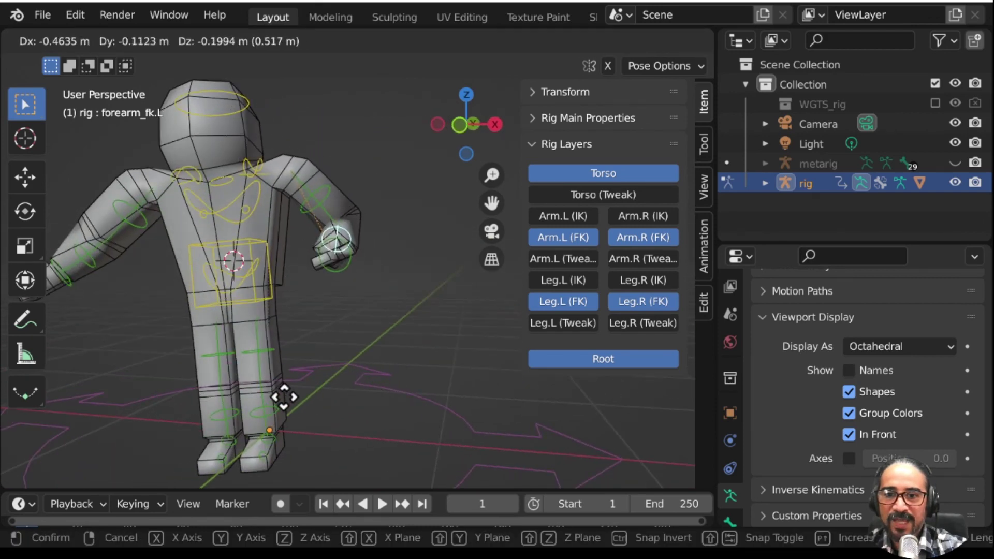
click(286, 396)
key(r)
click(349, 268)
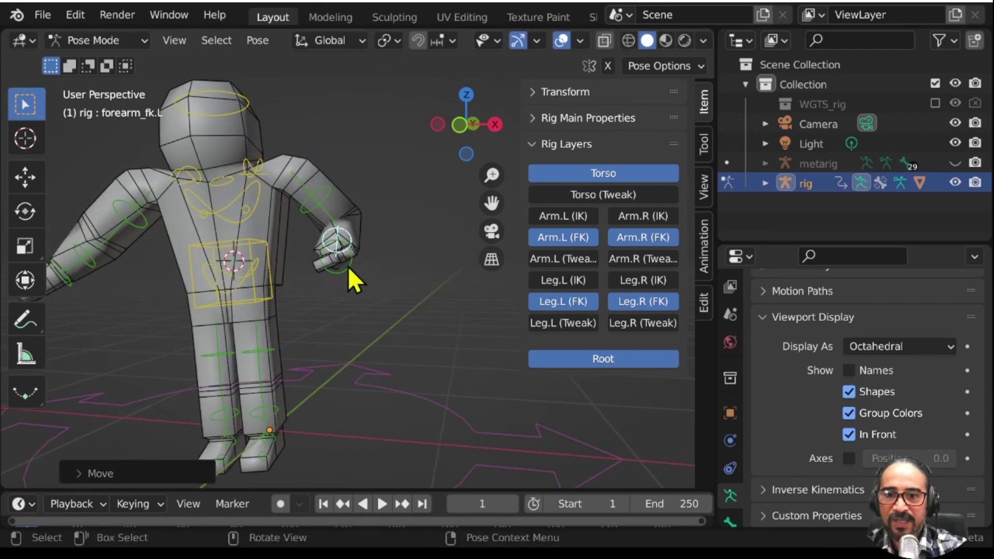
Step: Rotate the left hand into place and raise the left arm
click(342, 256)
key(r)
click(362, 280)
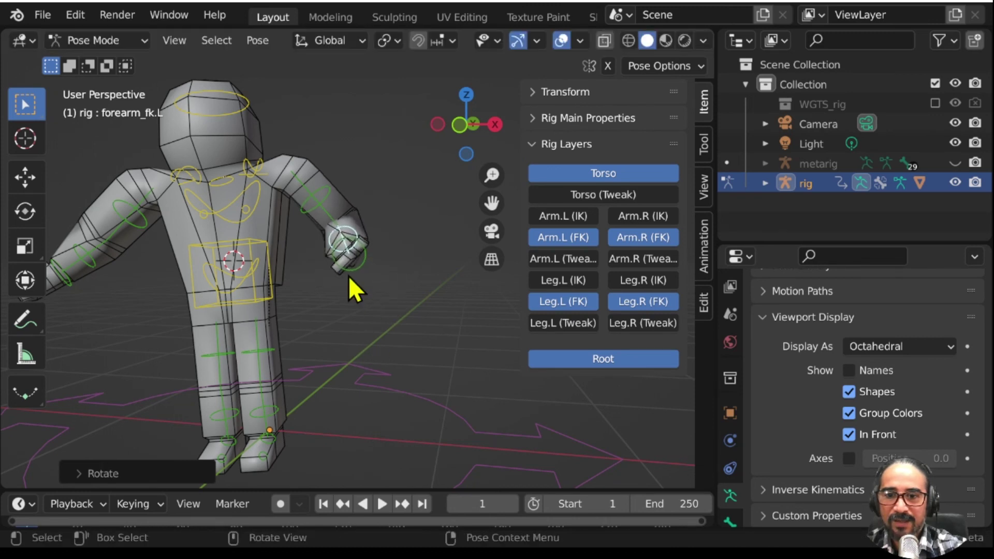
key(r)
click(388, 246)
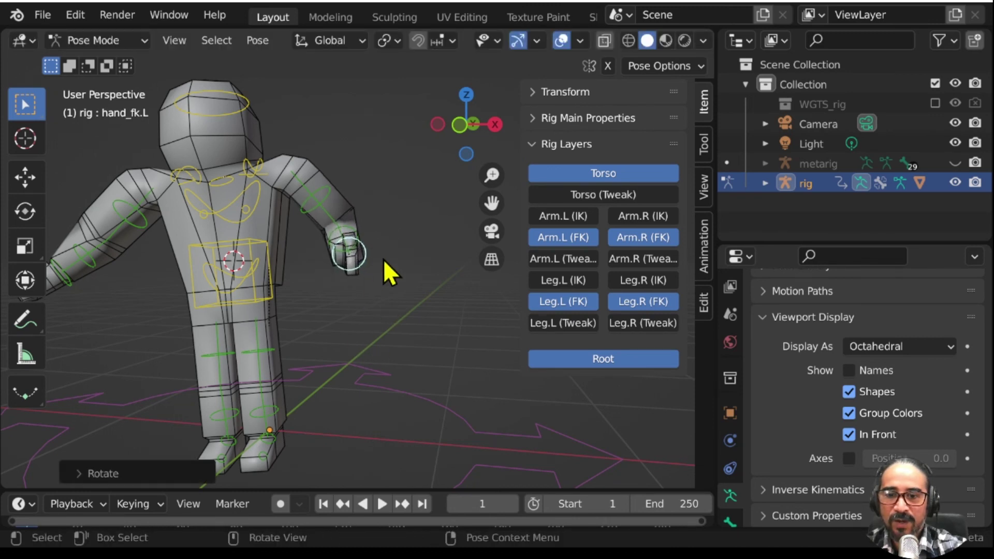
key(r)
key(r)
click(352, 305)
middle_drag(352, 305, 151, 342)
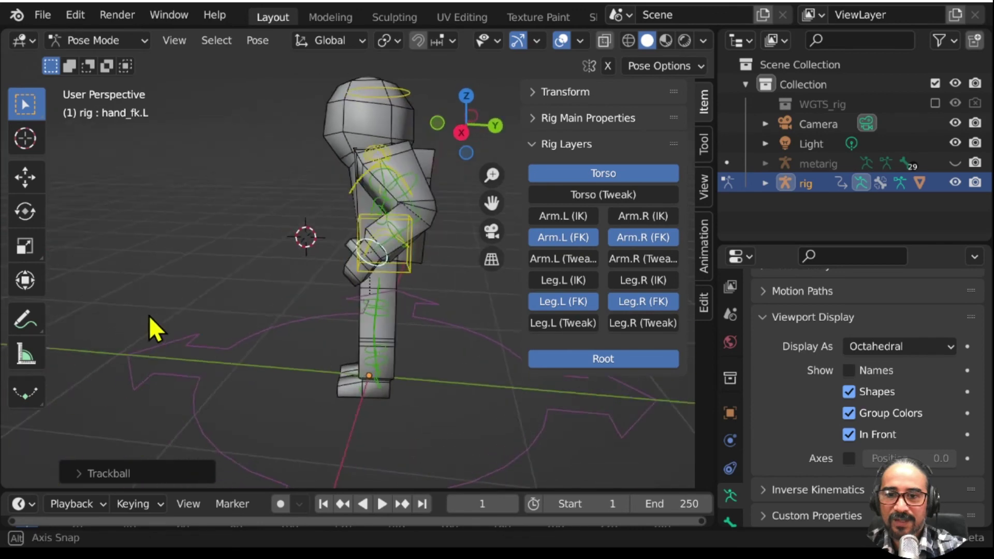
key(r)
key(Escape)
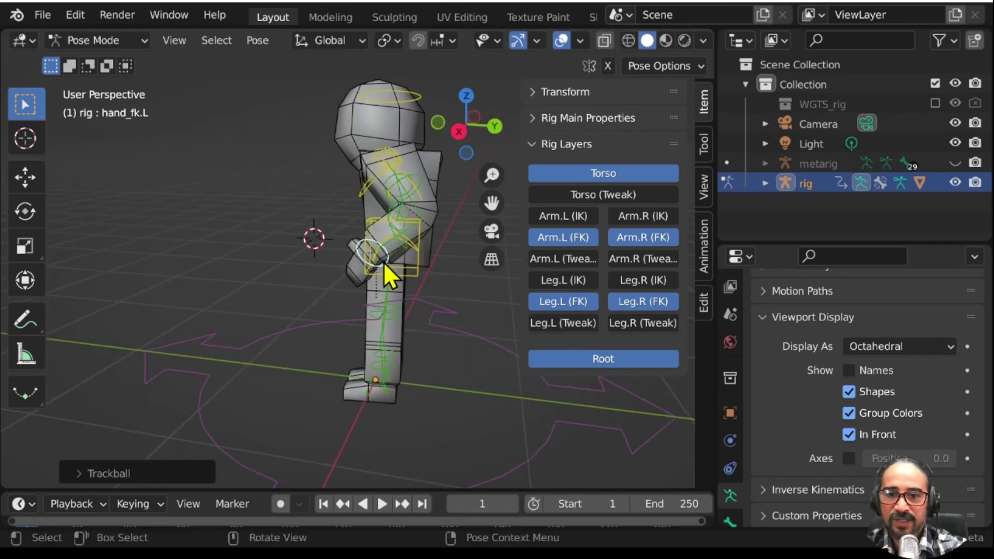
click(388, 275)
key(g)
click(435, 279)
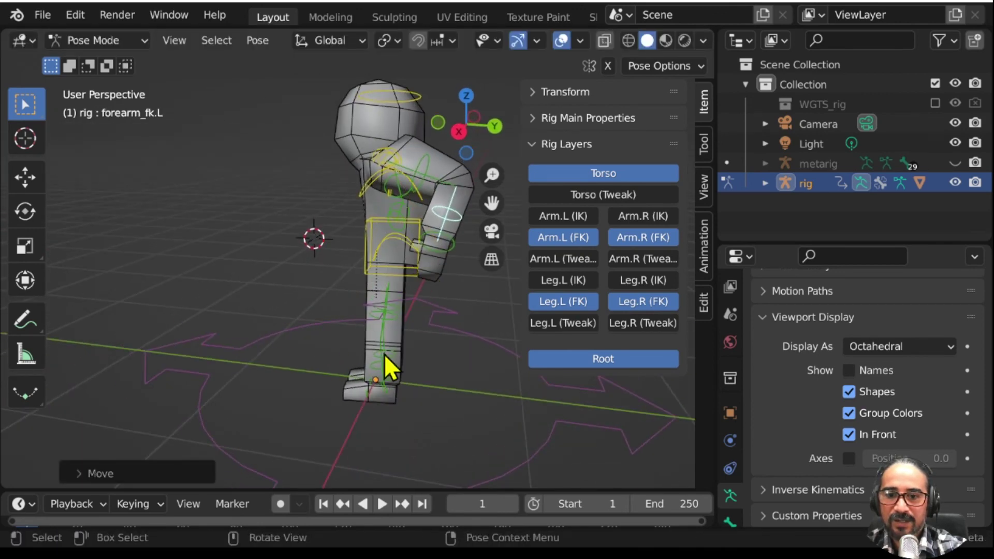
Step: Lift the right lower leg and bend the left leg back
click(392, 399)
middle_drag(391, 398, 395, 366)
key(r)
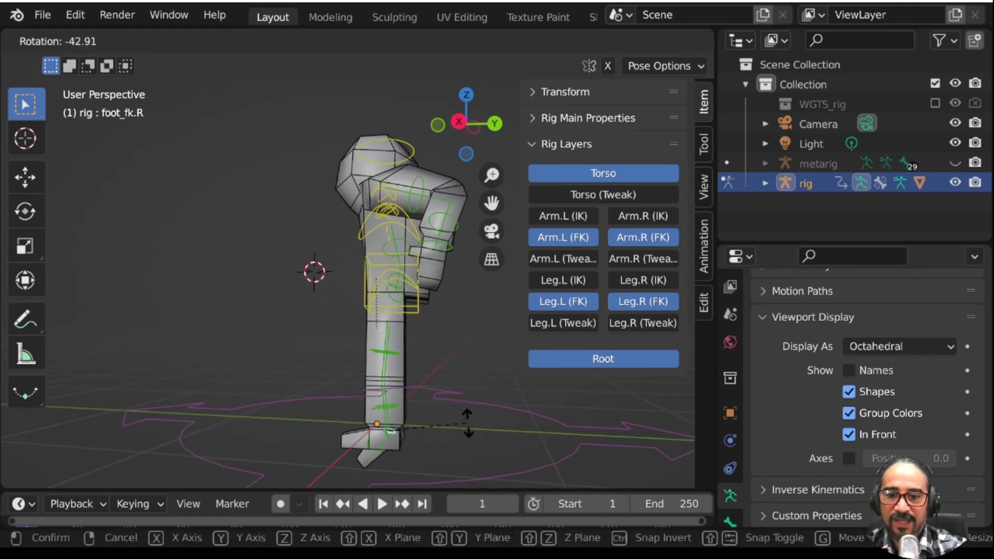
key(Escape)
click(389, 421)
key(g)
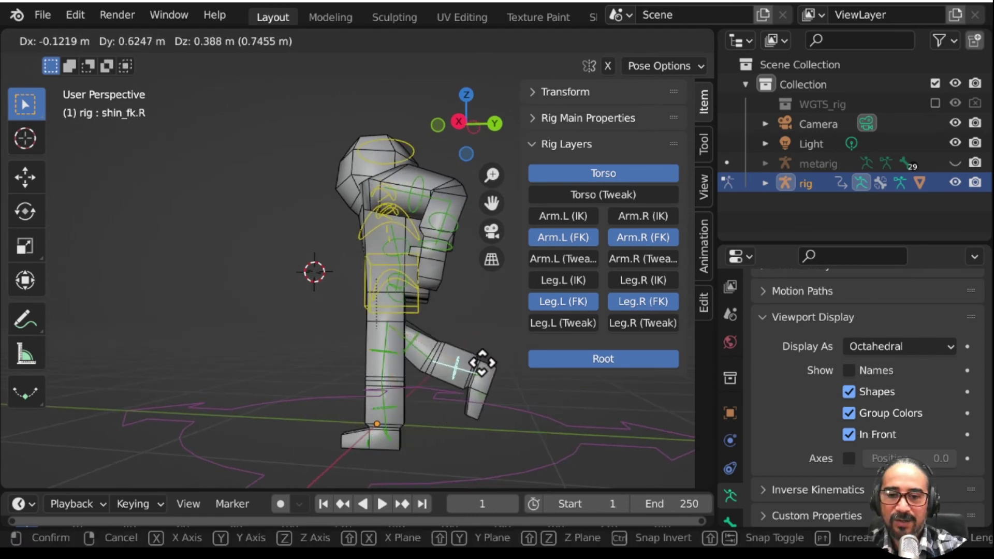
click(470, 337)
click(375, 404)
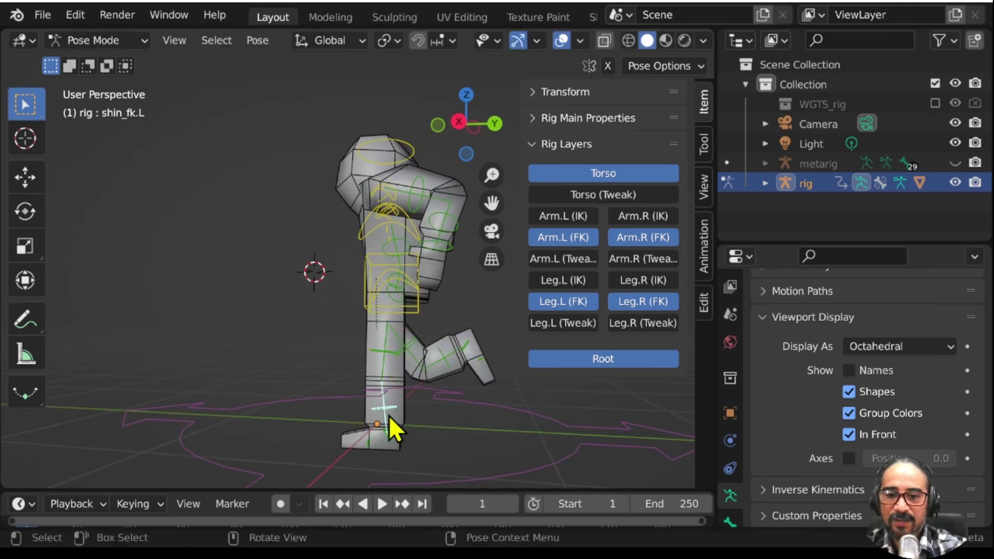
key(g)
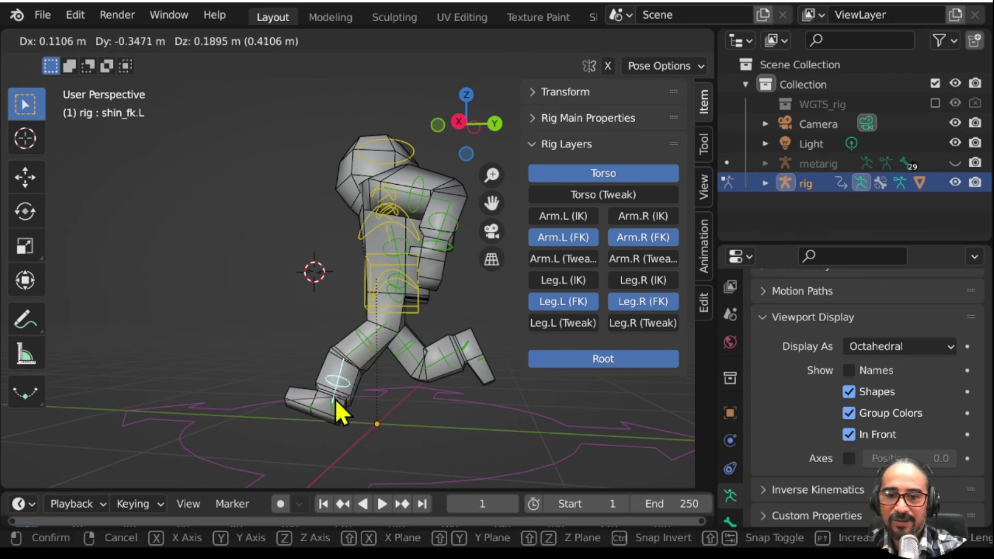
click(335, 400)
Step: Rotate the left thigh and left shin into the stride
mouse_move(335, 400)
middle_down()
mouse_move(444, 397)
mouse_move(197, 343)
middle_up()
scroll(256, 363, up, 3)
click(254, 362)
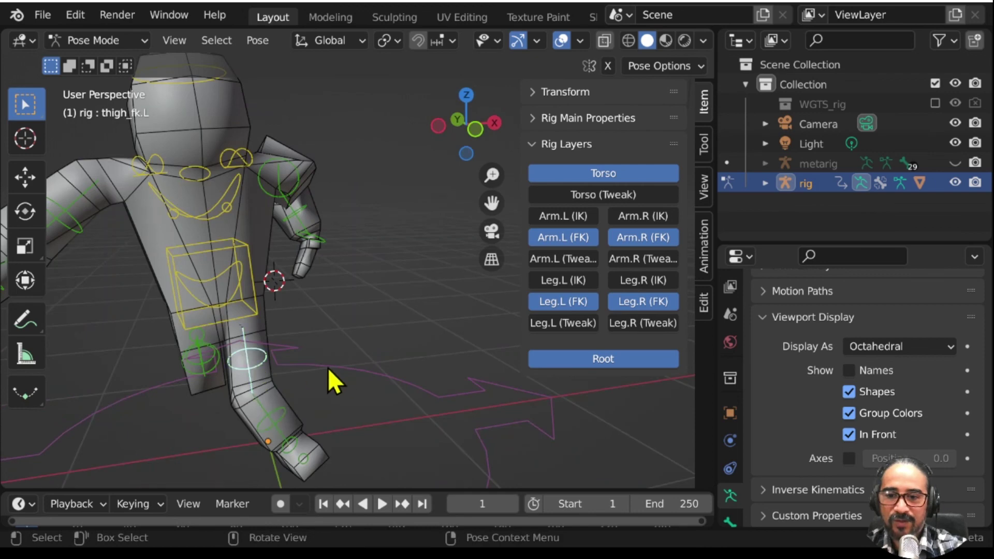
key(r)
click(288, 399)
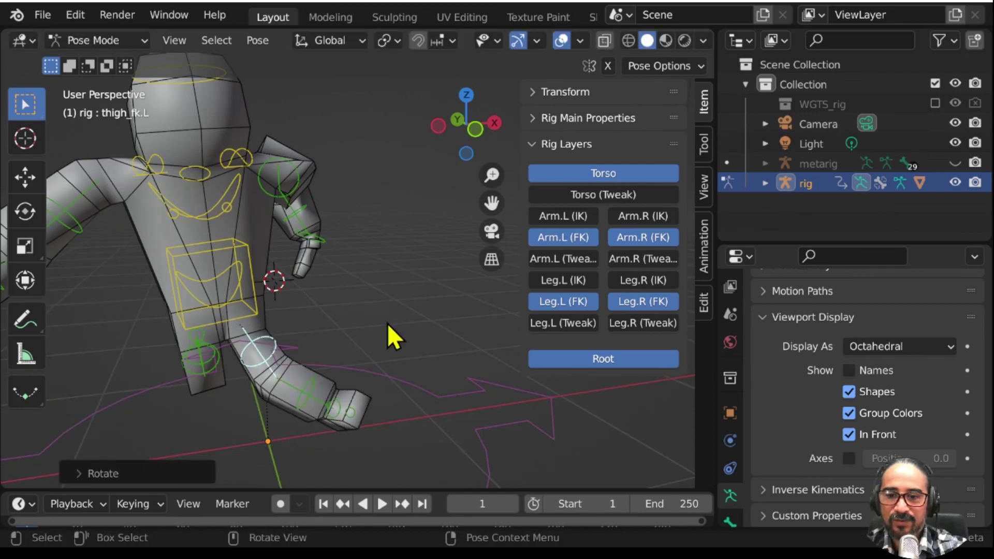
click(309, 396)
key(r)
click(333, 421)
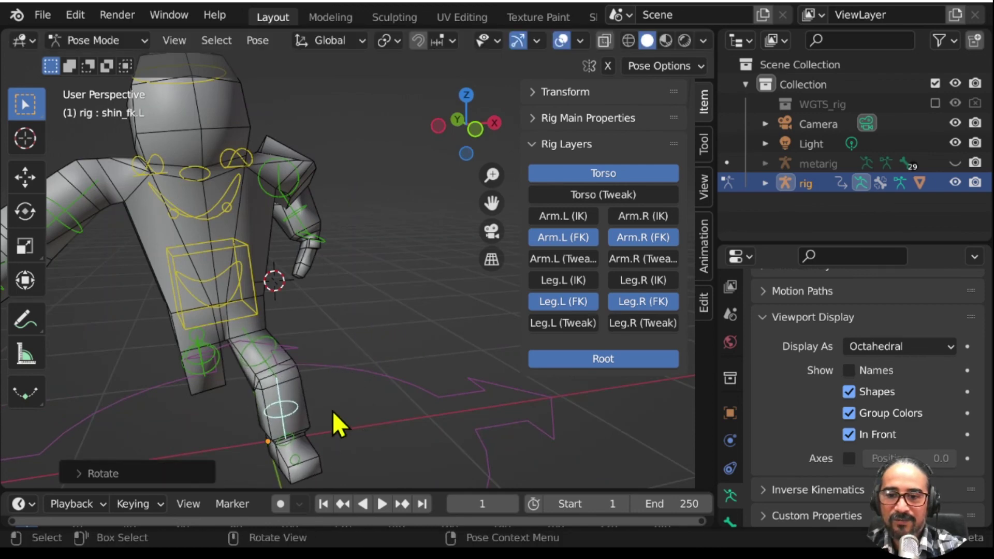
Step: Reposition the right thigh for the running stride
shift+middle_drag(332, 421, 335, 316)
scroll(253, 279, down, 3)
middle_drag(256, 281, 373, 337)
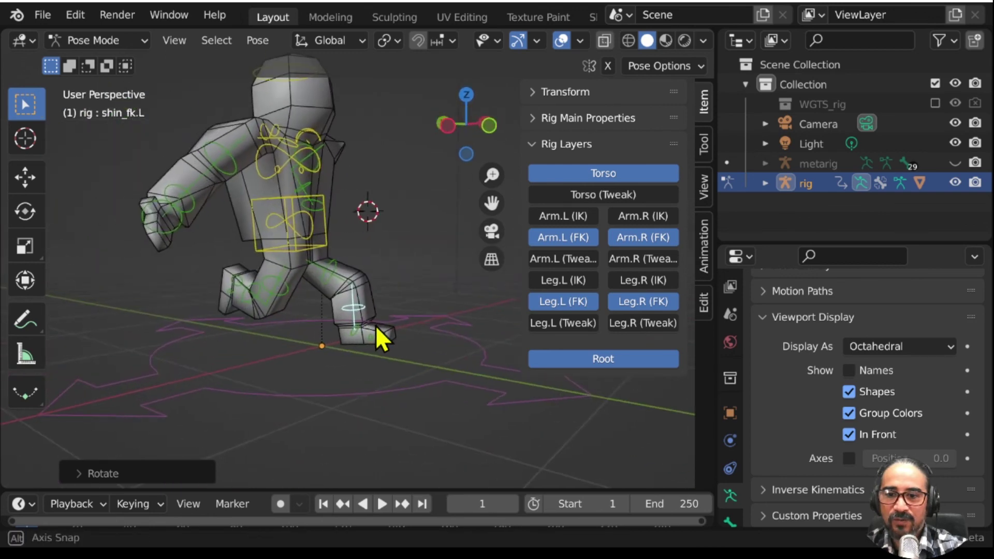
click(250, 324)
mouse_move(275, 297)
middle_down()
mouse_move(250, 324)
mouse_move(223, 312)
mouse_move(349, 323)
middle_up()
key(g)
click(248, 271)
Step: Lean the torso forward and twist the chest
click(257, 292)
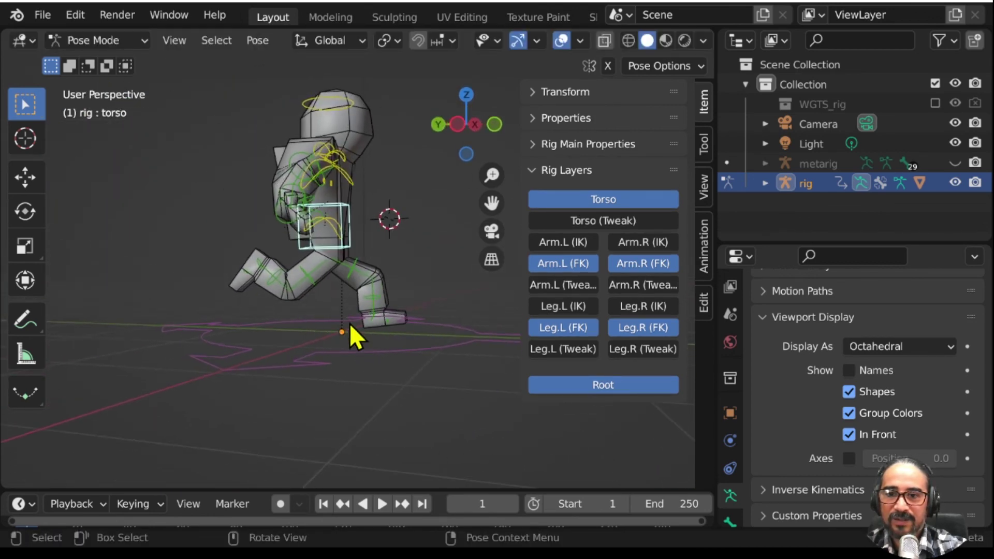
key(r)
click(371, 291)
middle_drag(371, 291, 260, 203)
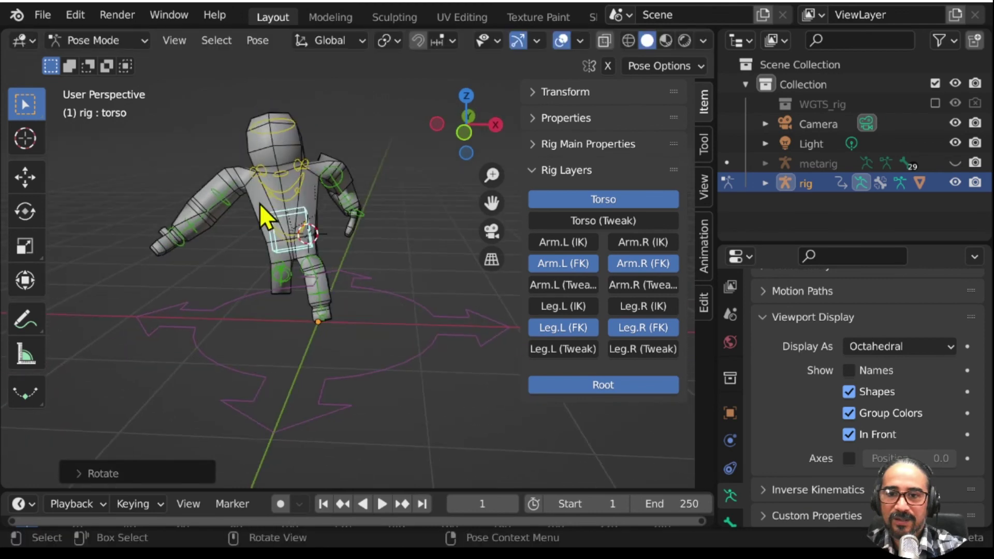
click(280, 137)
key(r)
right_click(288, 197)
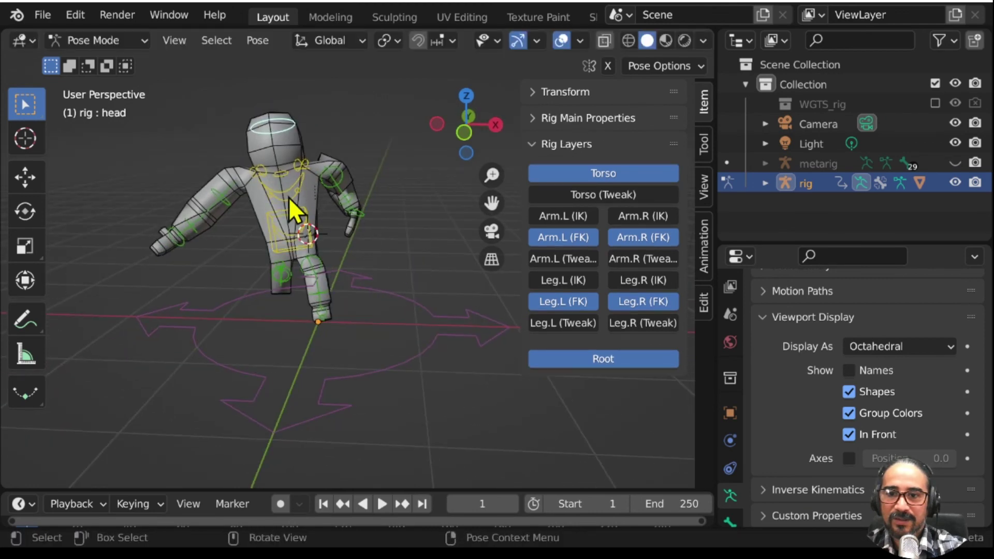
click(283, 191)
key(r)
key(r)
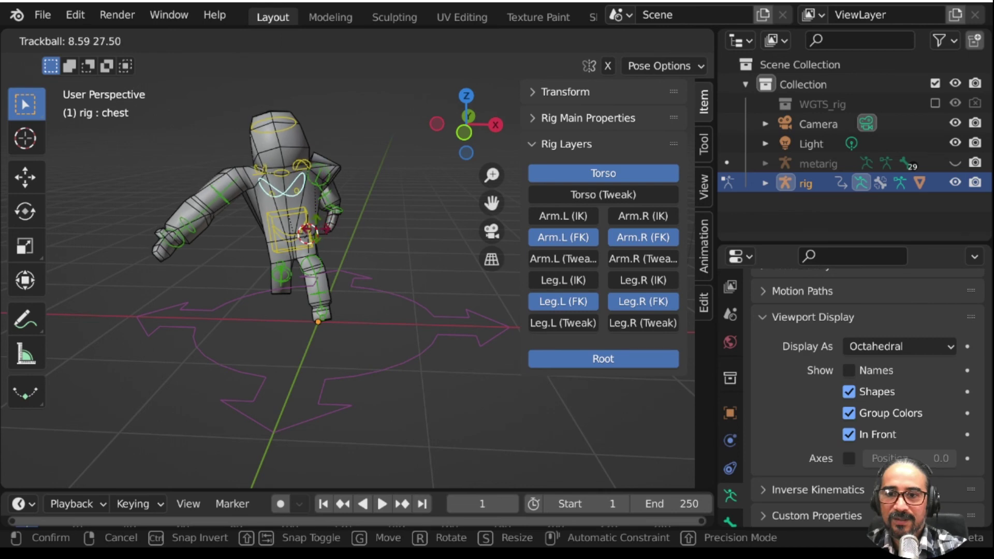
click(342, 401)
mouse_move(342, 402)
middle_down()
mouse_move(255, 388)
mouse_move(366, 382)
mouse_move(344, 329)
mouse_move(572, 358)
middle_up()
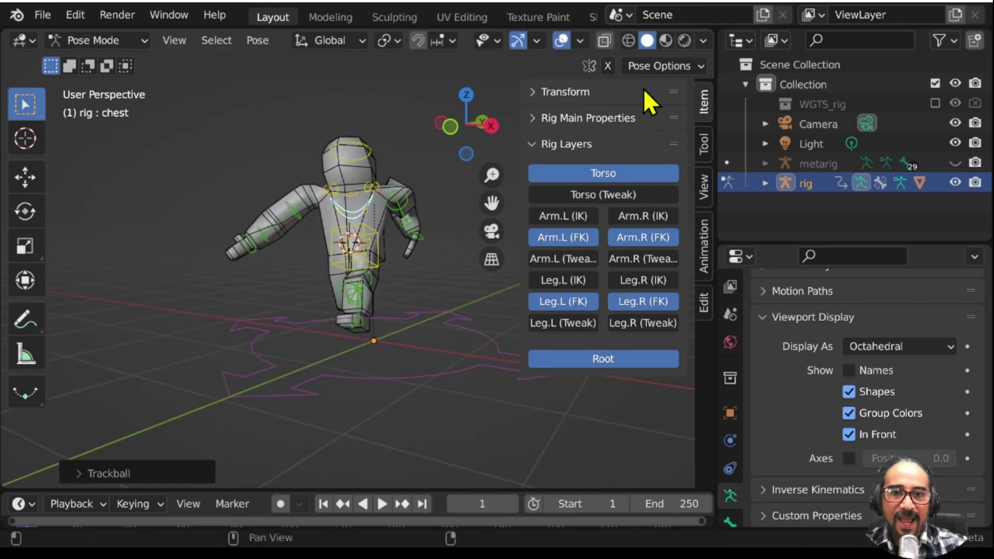
Step: Preview the shaded pose, then select the astronaut mesh in Object Mode
click(563, 39)
middle_drag(397, 384, 323, 380)
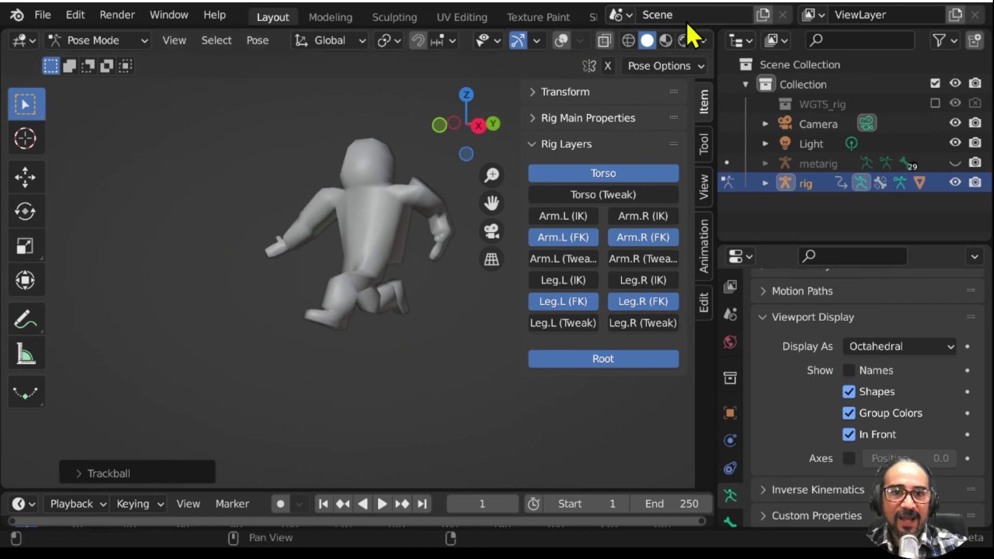
click(666, 41)
mouse_move(449, 282)
middle_down()
mouse_move(297, 347)
mouse_move(49, 327)
mouse_move(271, 336)
mouse_move(440, 371)
mouse_move(561, 375)
mouse_move(571, 362)
middle_up()
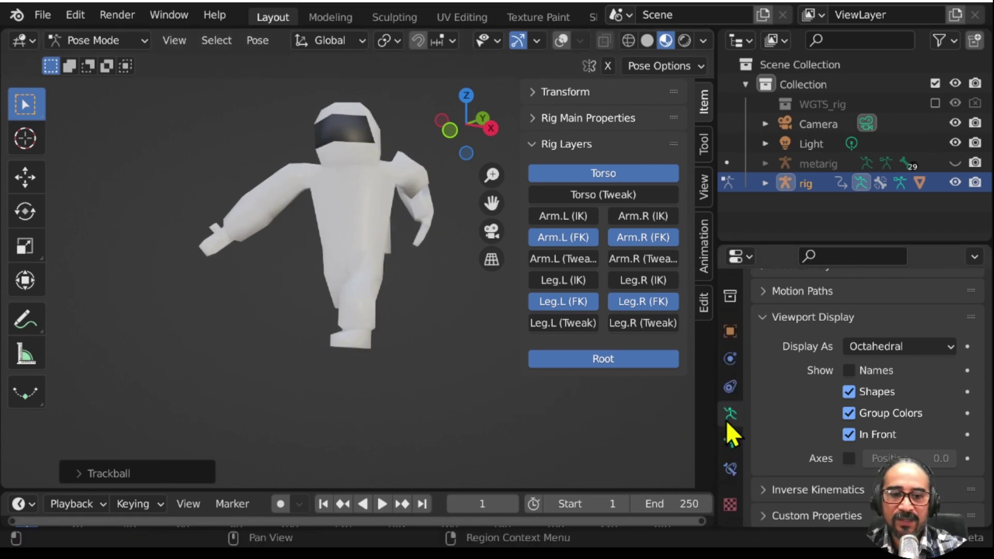
key(ctrl+Tab)
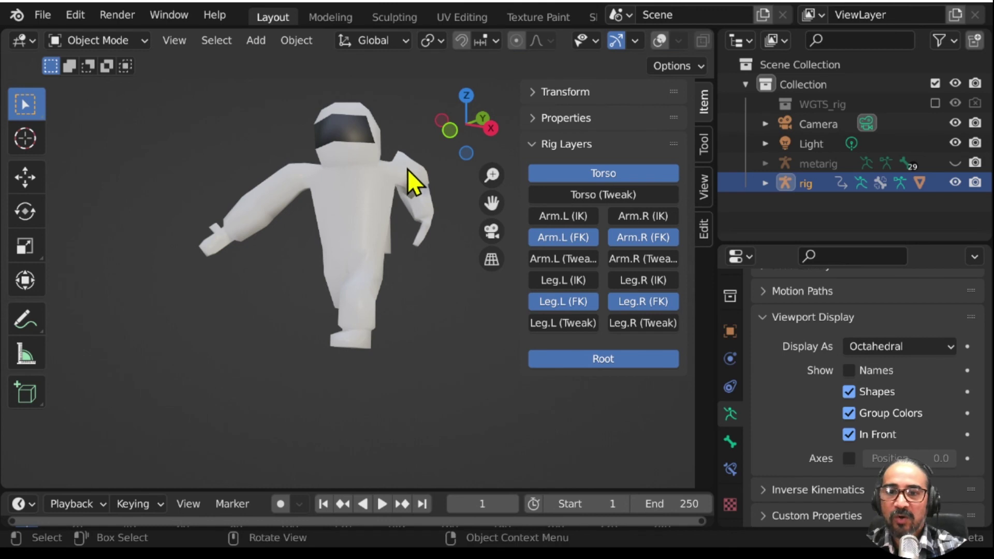
click(407, 169)
click(657, 41)
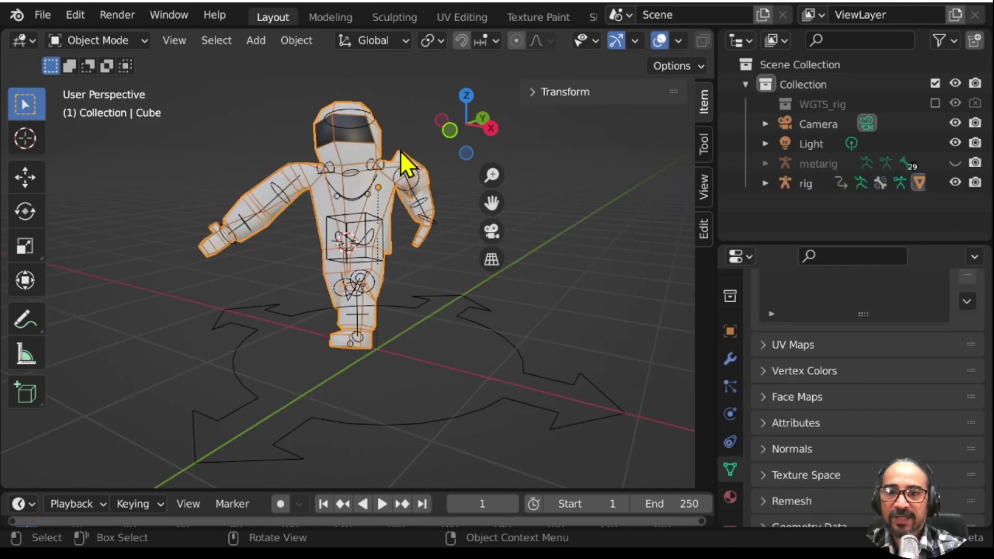
click(660, 41)
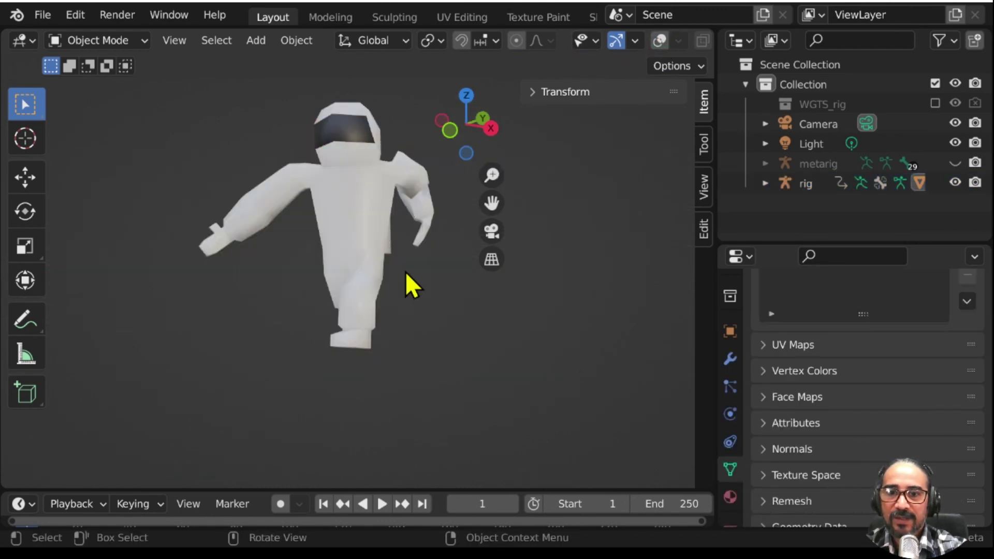
Step: Collapse the modifier panels and delete the duplicate Mirror modifier
click(729, 358)
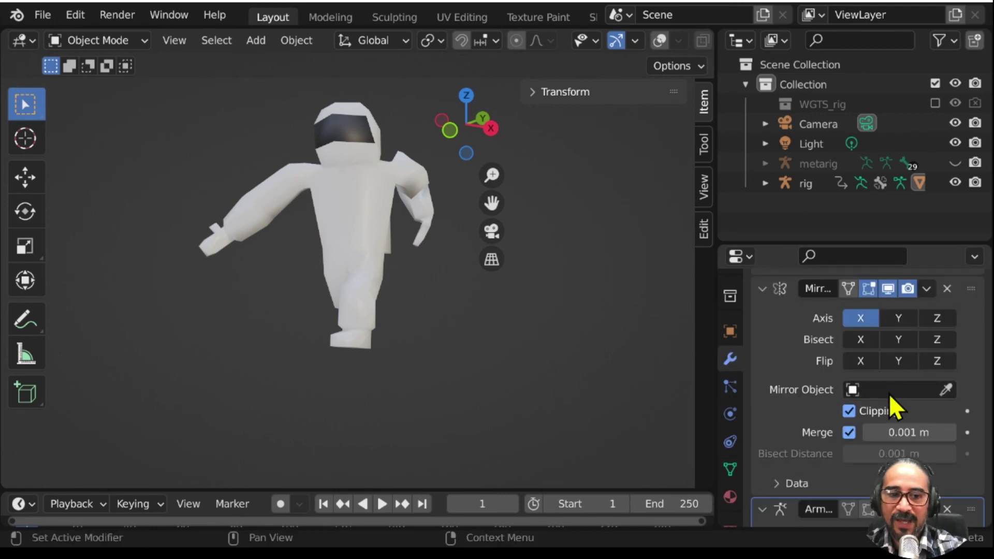
click(762, 289)
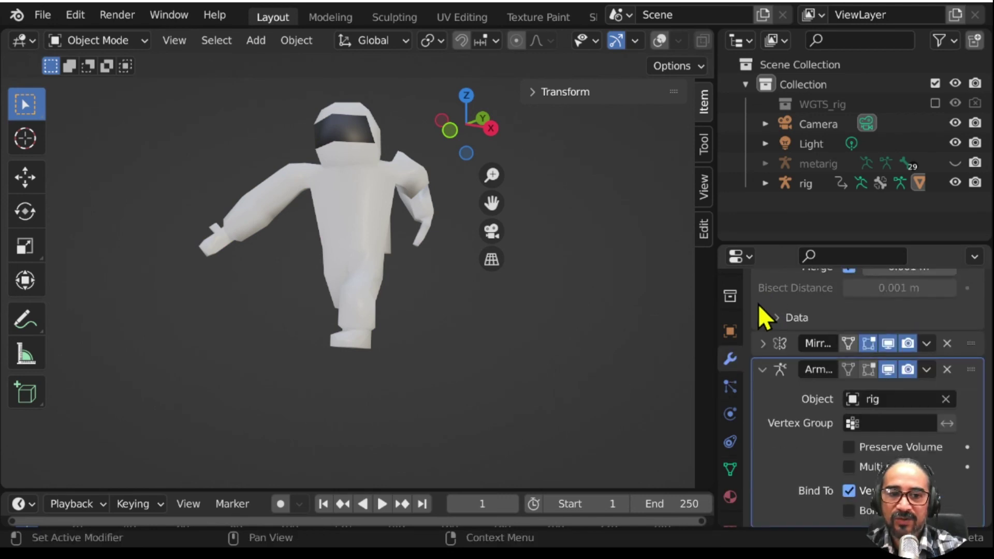
click(762, 369)
scroll(777, 363, up, 4)
click(762, 355)
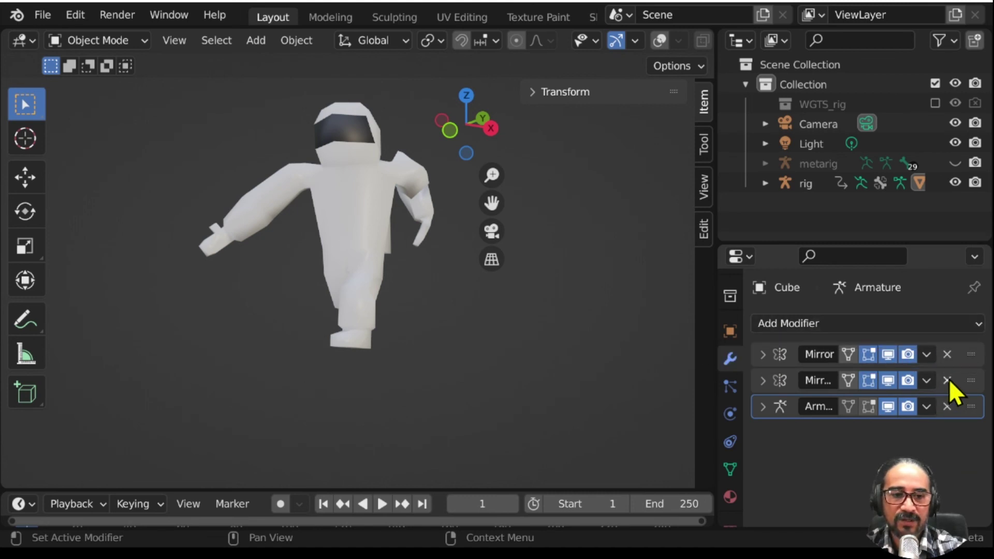
click(947, 380)
click(838, 323)
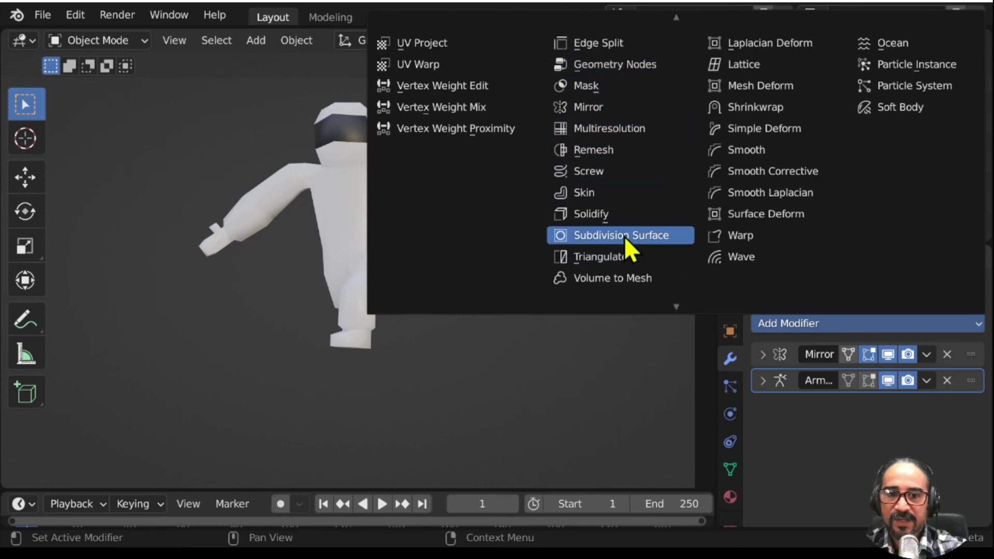
Step: Add a Subdivision Surface modifier below Armature and restore the viewport overlays
click(623, 236)
mouse_move(518, 270)
middle_down()
mouse_move(300, 312)
mouse_move(523, 355)
mouse_move(452, 337)
mouse_move(284, 351)
mouse_move(530, 147)
middle_up()
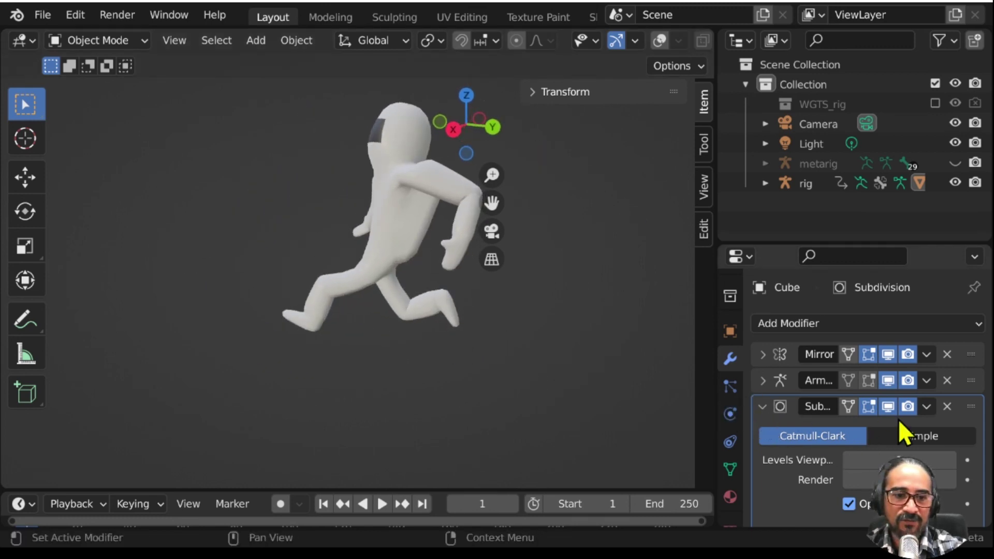
drag(971, 407, 966, 372)
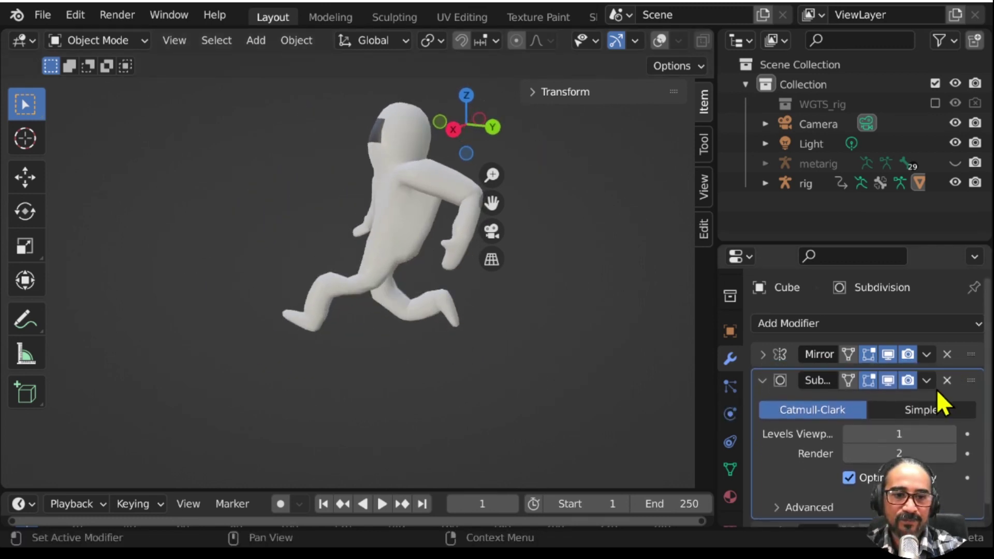
click(760, 381)
mouse_move(273, 230)
middle_down()
mouse_move(251, 248)
mouse_move(259, 269)
middle_up()
drag(978, 388, 982, 432)
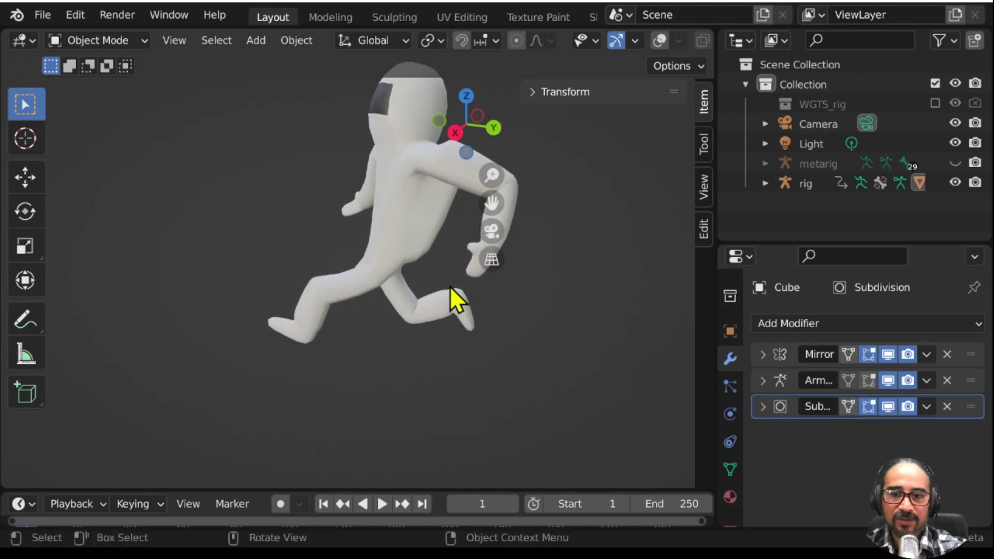
mouse_move(449, 287)
middle_down()
mouse_move(306, 315)
mouse_move(403, 243)
middle_up()
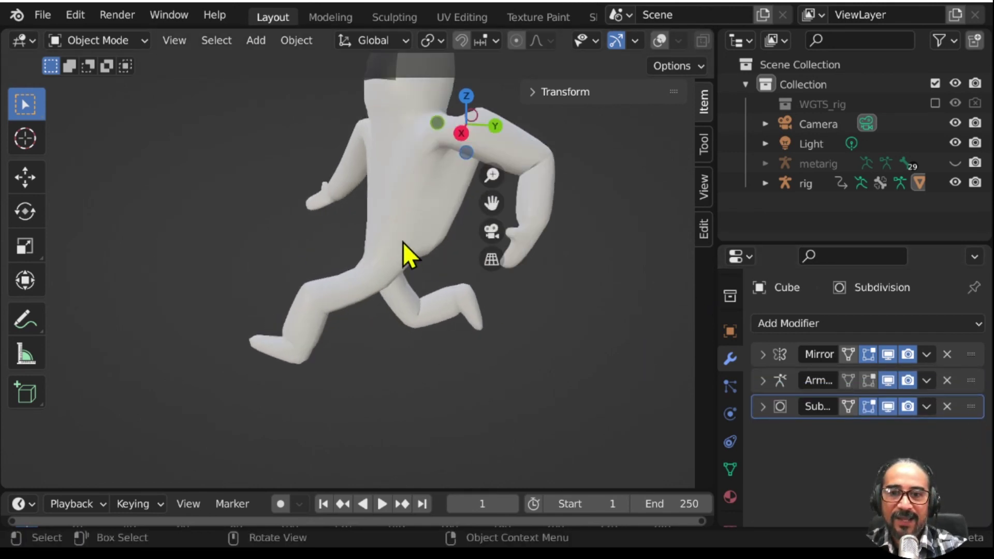
click(656, 41)
middle_drag(385, 337, 378, 312)
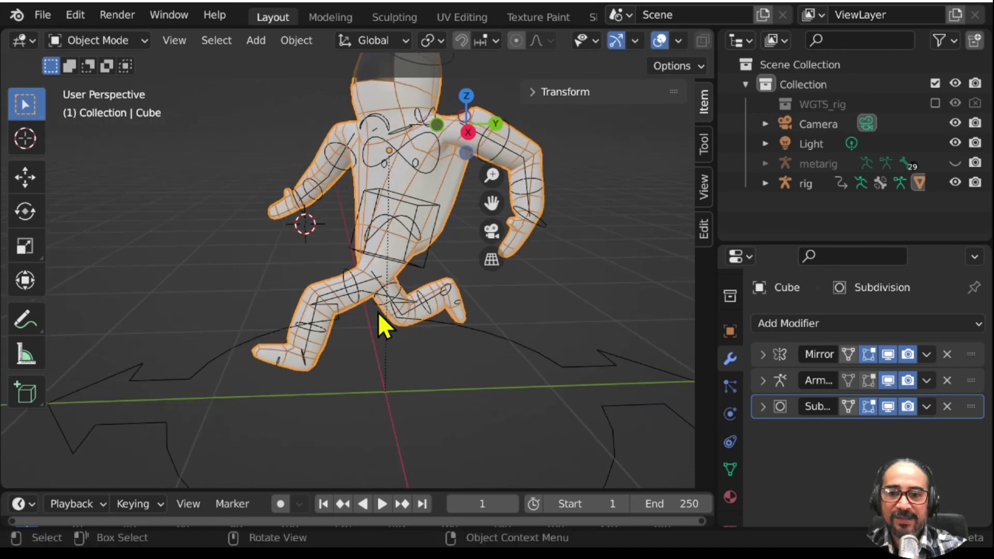
Step: Try posing the foot_fk.L and shin_fk.L bones in Pose Mode
click(305, 359)
key(ctrl+Tab)
click(305, 360)
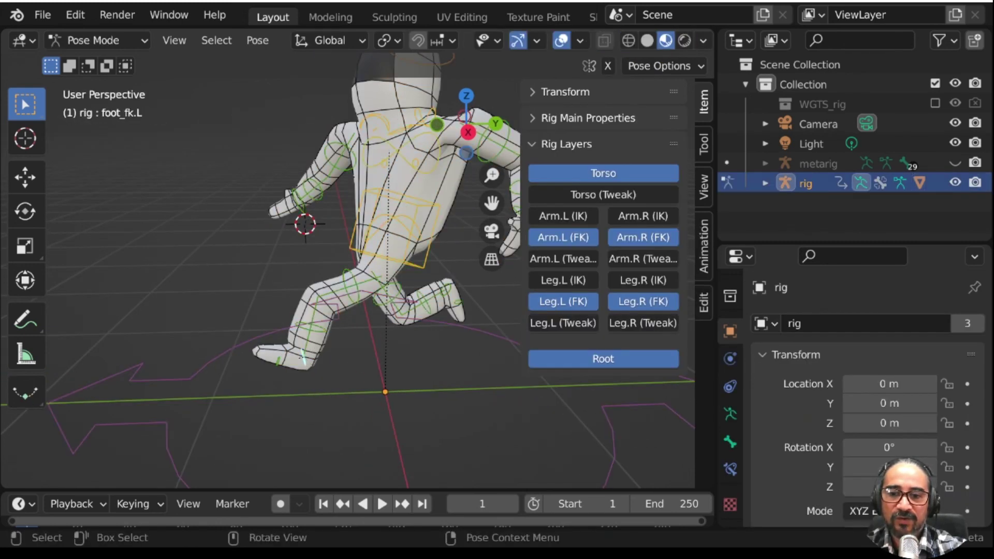
key(r)
key(Escape)
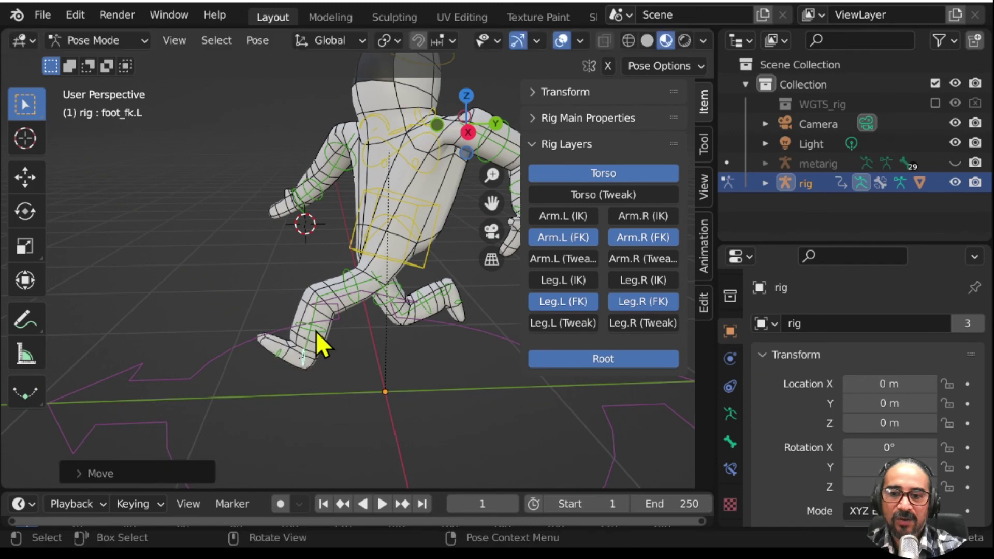
click(314, 328)
key(g)
mouse_move(338, 361)
middle_down()
mouse_move(414, 337)
mouse_move(449, 356)
middle_up()
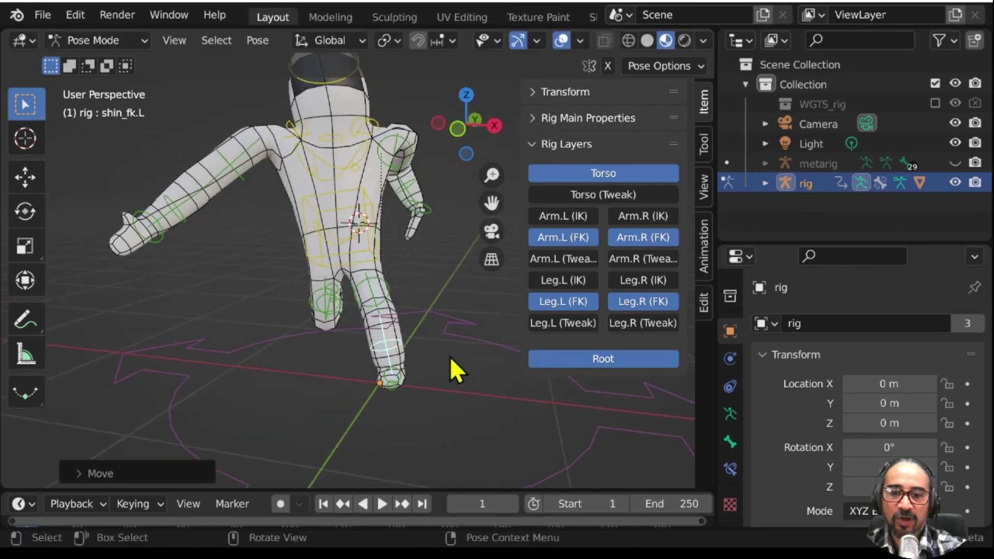
key(g)
key(Escape)
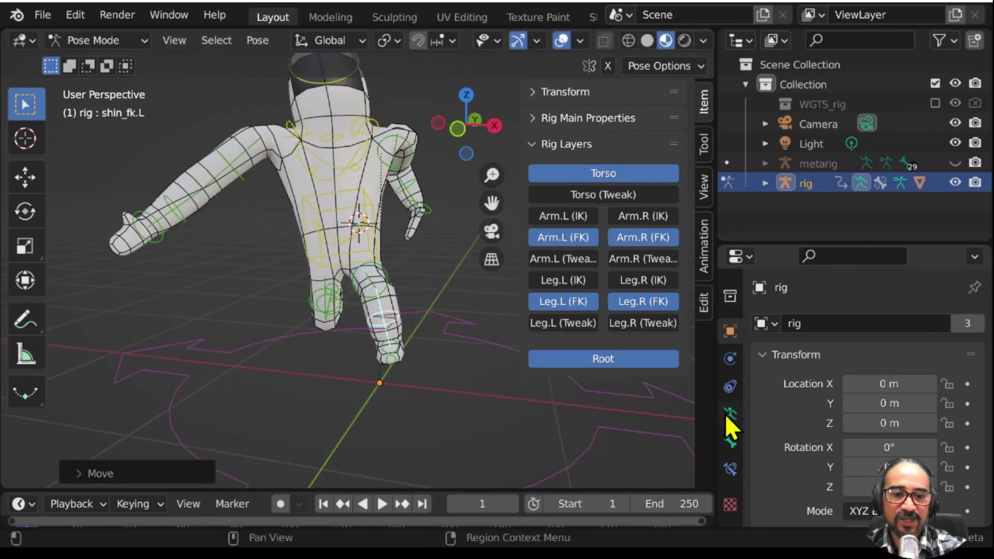
Step: Select the astronaut mesh and disable its Subdivision modifier for viewport and render
click(729, 414)
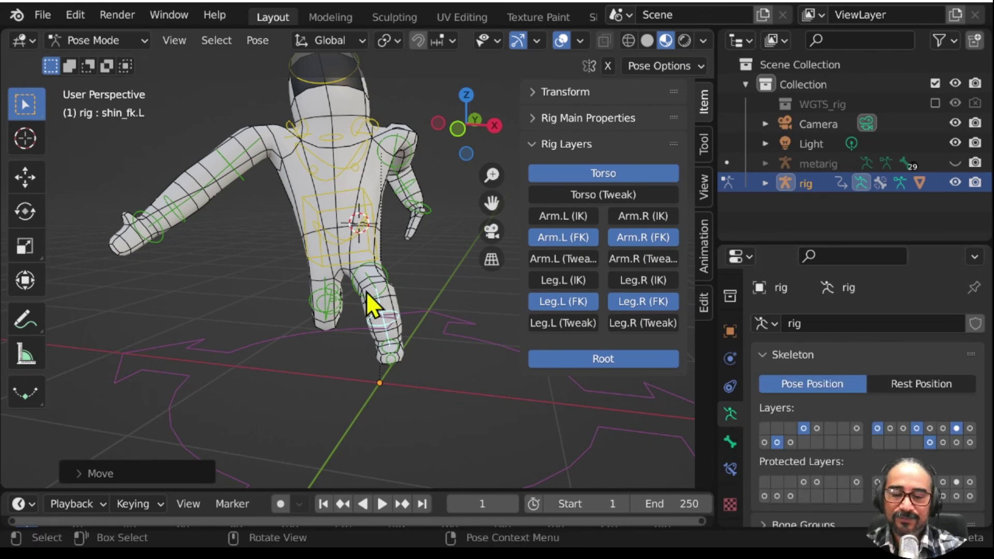
key(ctrl+Tab)
click(394, 299)
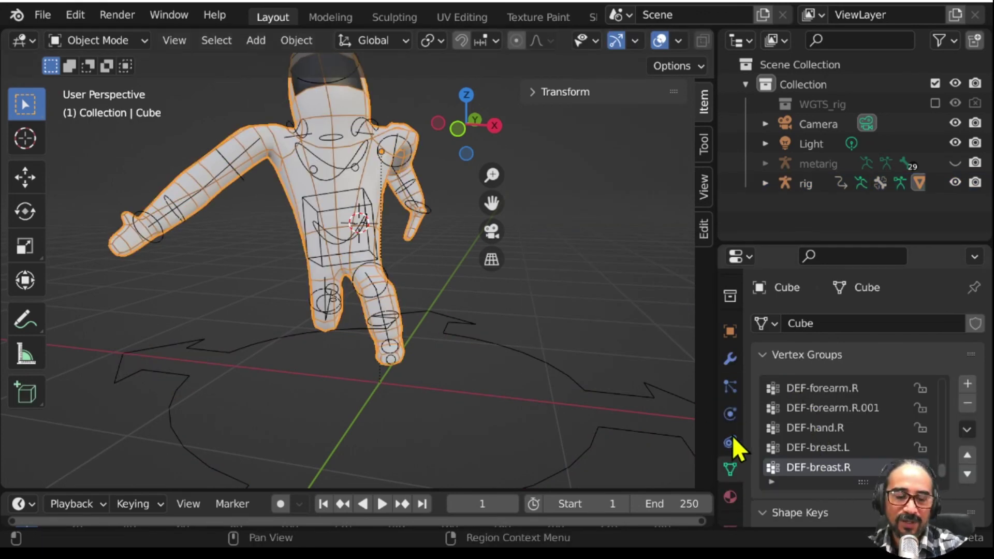
click(730, 358)
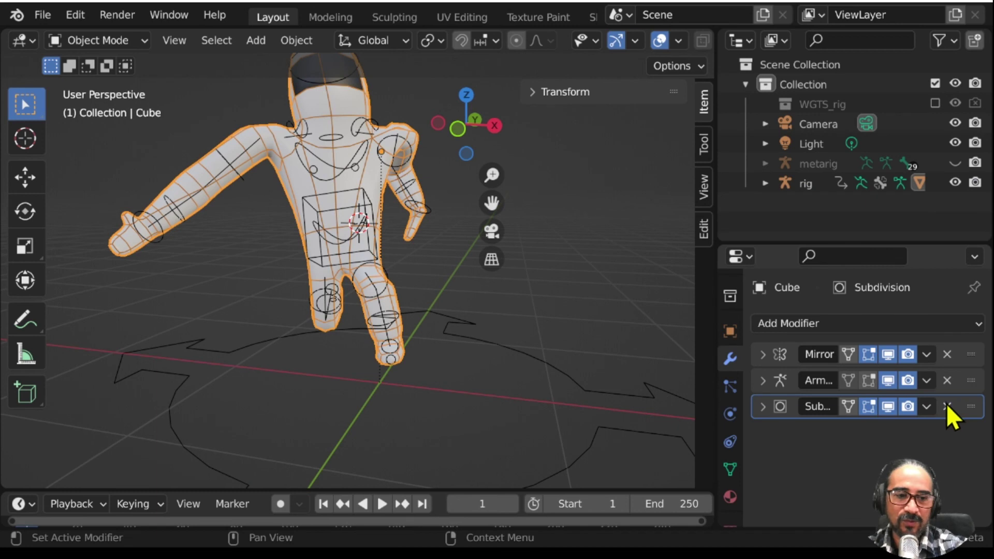
drag(879, 407, 907, 407)
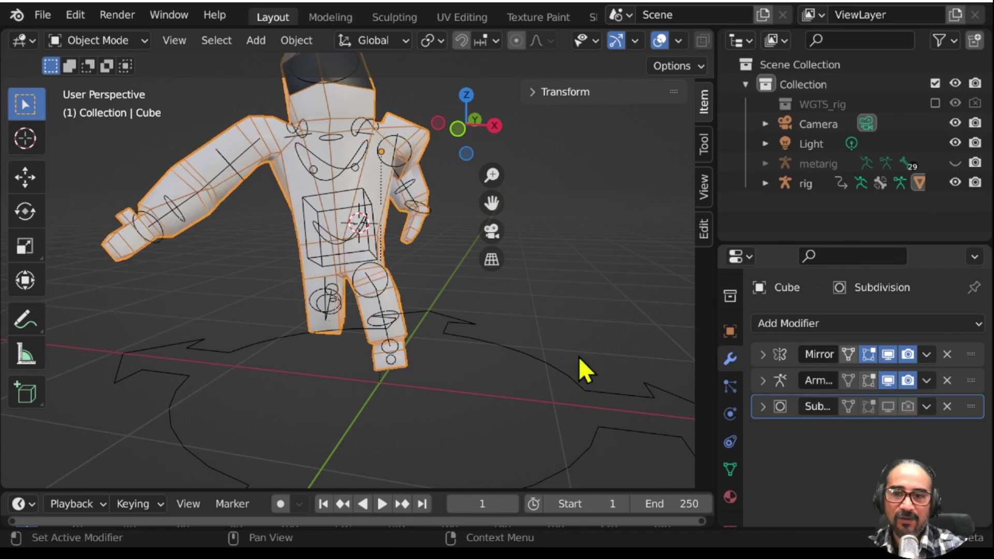
Step: Turn on viewport Statistics (239 vertices, 474 triangles), then put the rig in Pose Mode
click(678, 40)
click(556, 198)
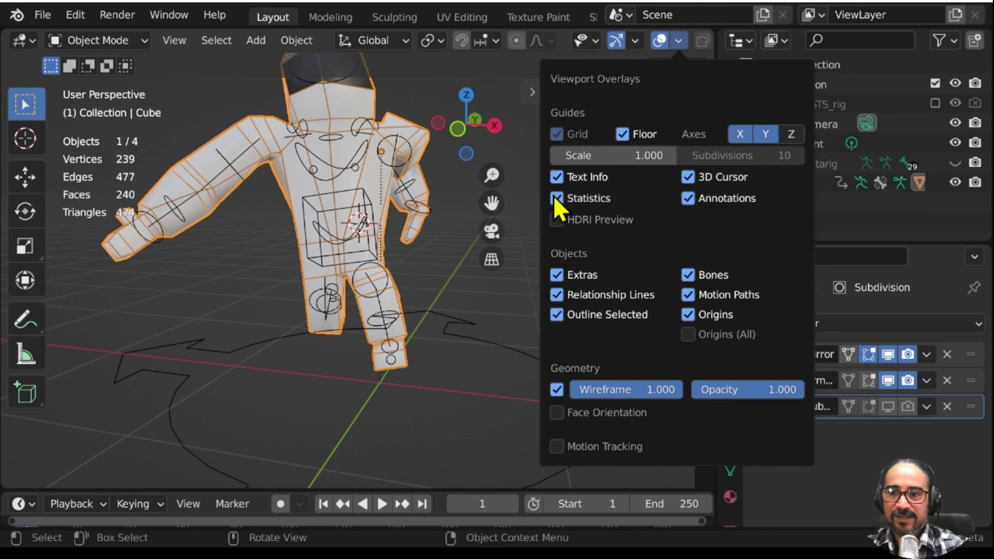
mouse_move(167, 222)
middle_down()
mouse_move(303, 338)
mouse_move(268, 349)
mouse_move(63, 343)
mouse_move(138, 336)
mouse_move(288, 367)
mouse_move(387, 256)
mouse_move(389, 237)
middle_up()
scroll(421, 299, up, 3)
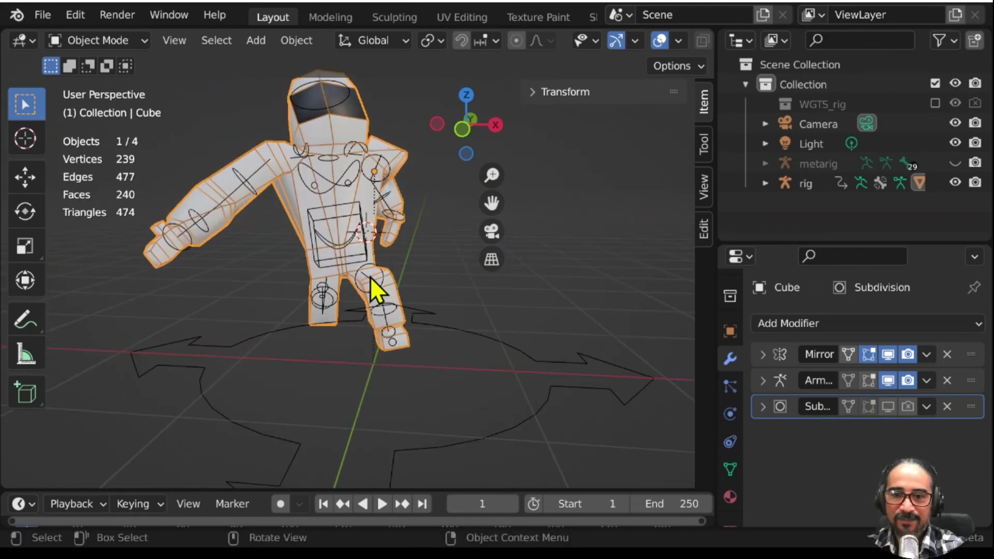
click(359, 250)
key(ctrl+Tab)
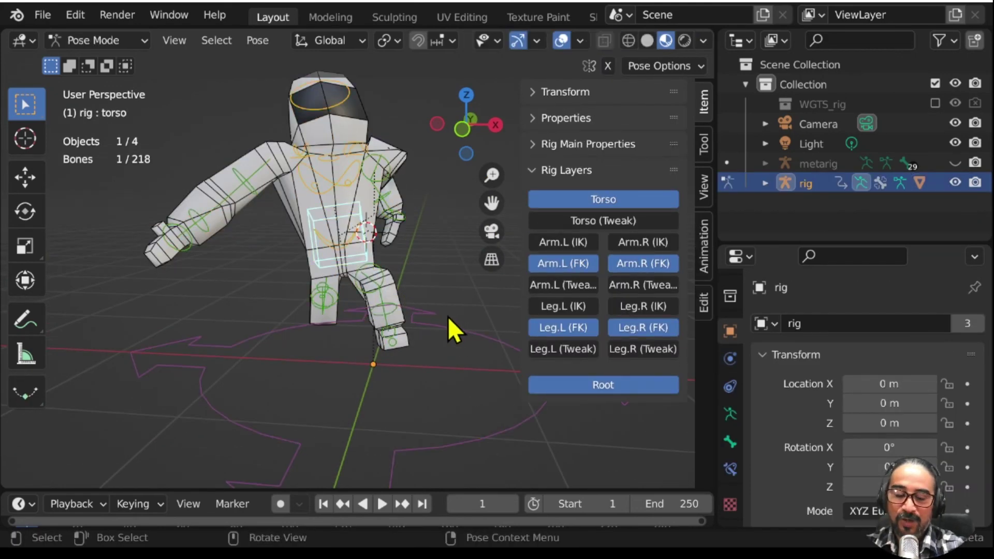
Step: Move and rotate the torso bone, including a trackball rotation, to lean it
key(g)
click(477, 304)
key(r)
click(435, 317)
key(r)
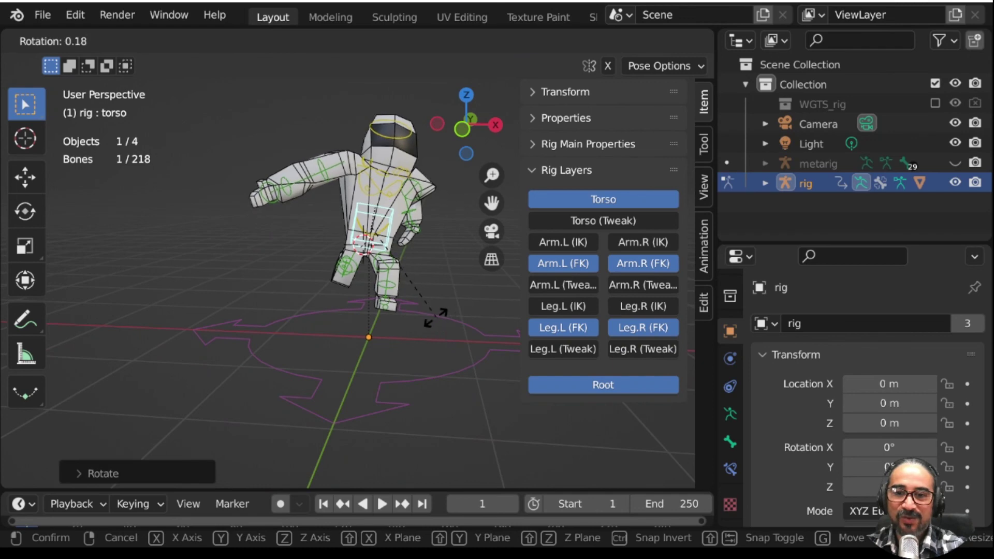
key(r)
click(419, 317)
key(r)
click(363, 310)
Step: Orbit and zoom to check the torso's new lean
mouse_move(362, 310)
middle_down()
mouse_move(157, 290)
mouse_move(433, 326)
mouse_move(367, 325)
mouse_move(349, 305)
mouse_move(373, 313)
mouse_move(330, 336)
middle_up()
scroll(408, 322, down, 3)
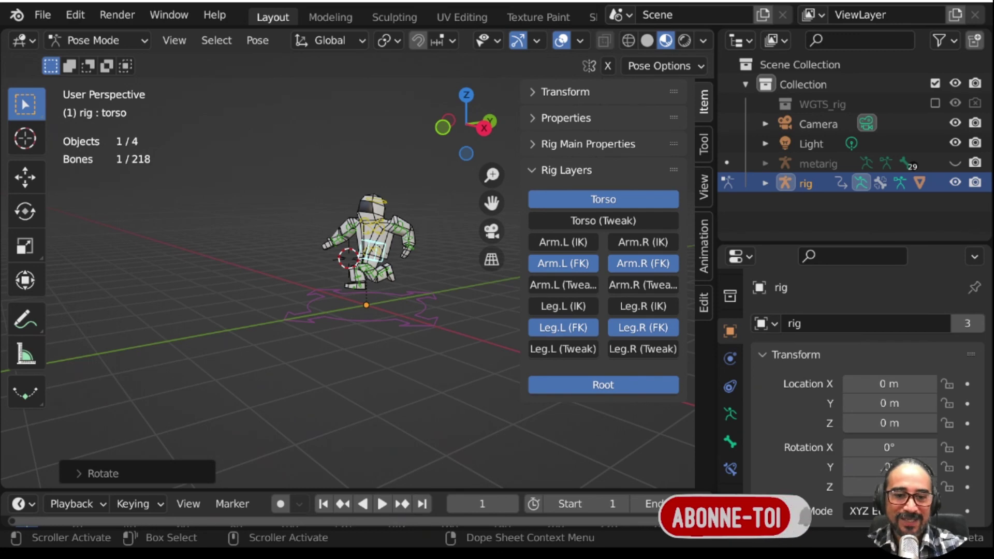
scroll(414, 282, up, 2)
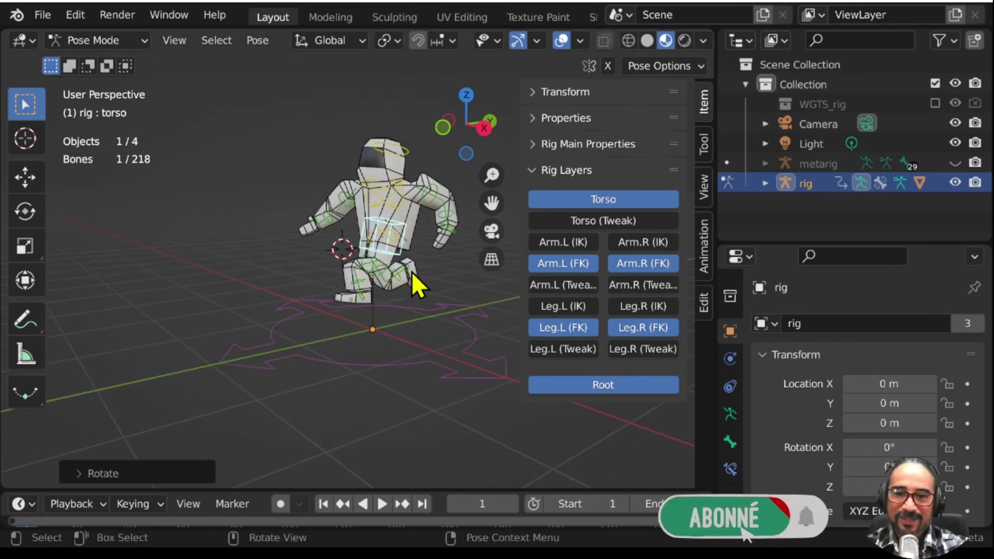
scroll(399, 266, up, 3)
scroll(382, 269, up, 2)
scroll(381, 266, down, 3)
scroll(374, 259, down, 1)
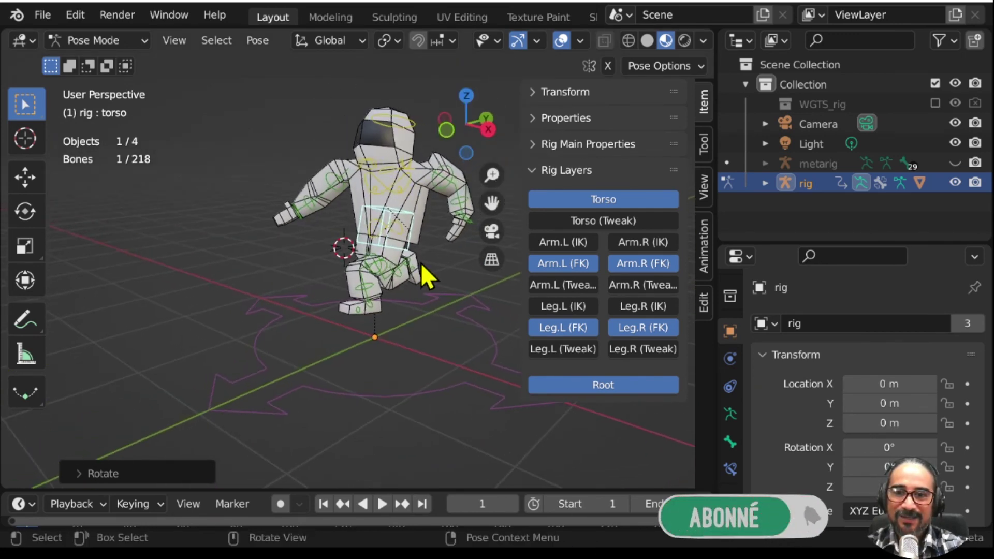